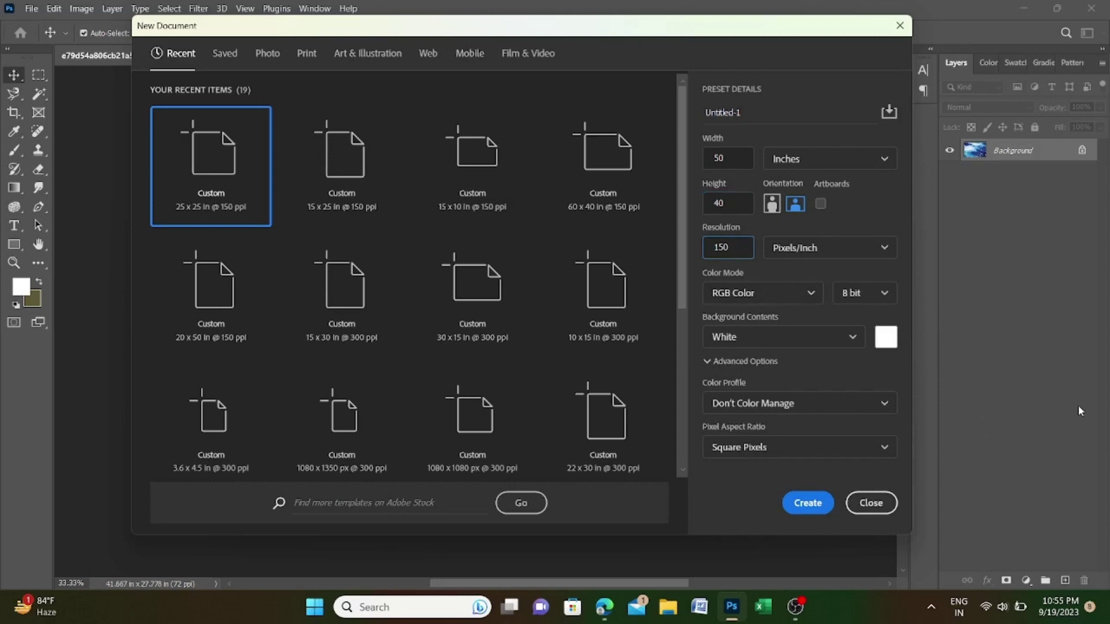
Create a 50 × 40 inch document and add an empty Layer 1 above the background
{"action": "left_click", "coordinate": [796, 511]}
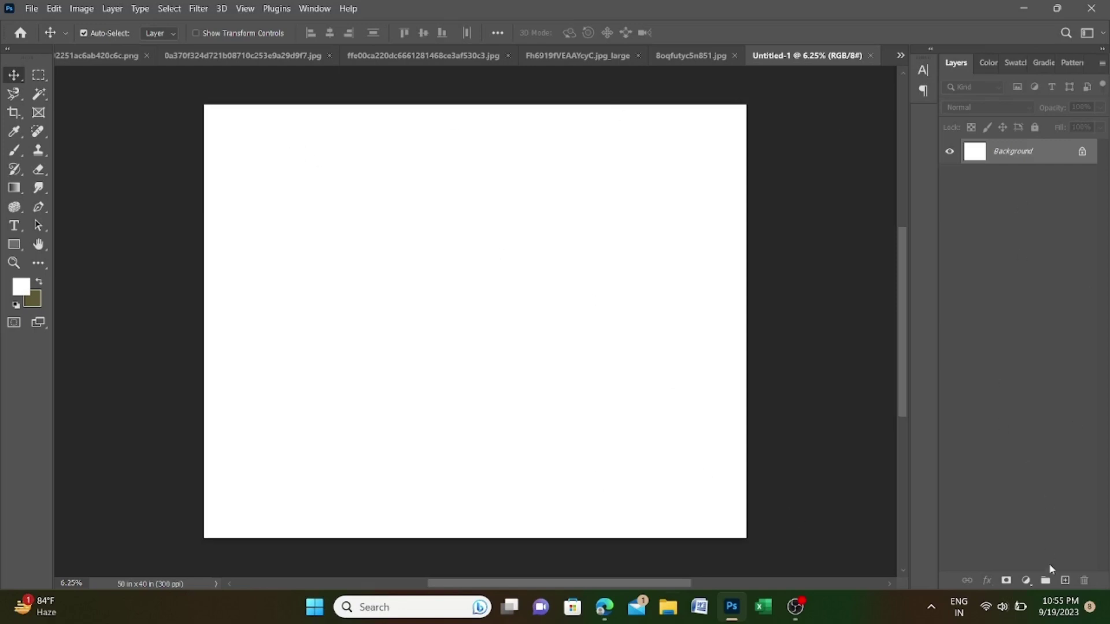
{"action": "left_click", "coordinate": [1064, 580]}
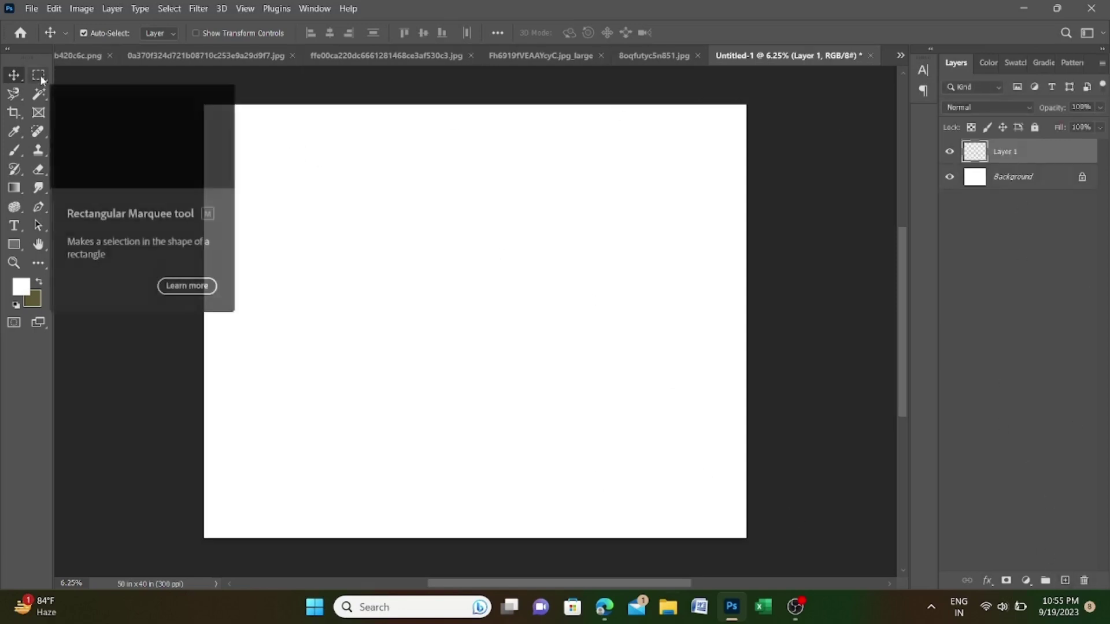
Fill Layer 1 edge to edge with pale blue #dbe6ef, deselect, and lock the layer
{"action": "left_click", "coordinate": [38, 75]}
{"action": "mouse_move", "coordinate": [141, 97]}
{"action": "left_mouse_down"}
{"action": "mouse_move", "coordinate": [346, 258]}
{"action": "mouse_move", "coordinate": [792, 557]}
{"action": "left_mouse_up"}
{"action": "left_click", "coordinate": [20, 287]}
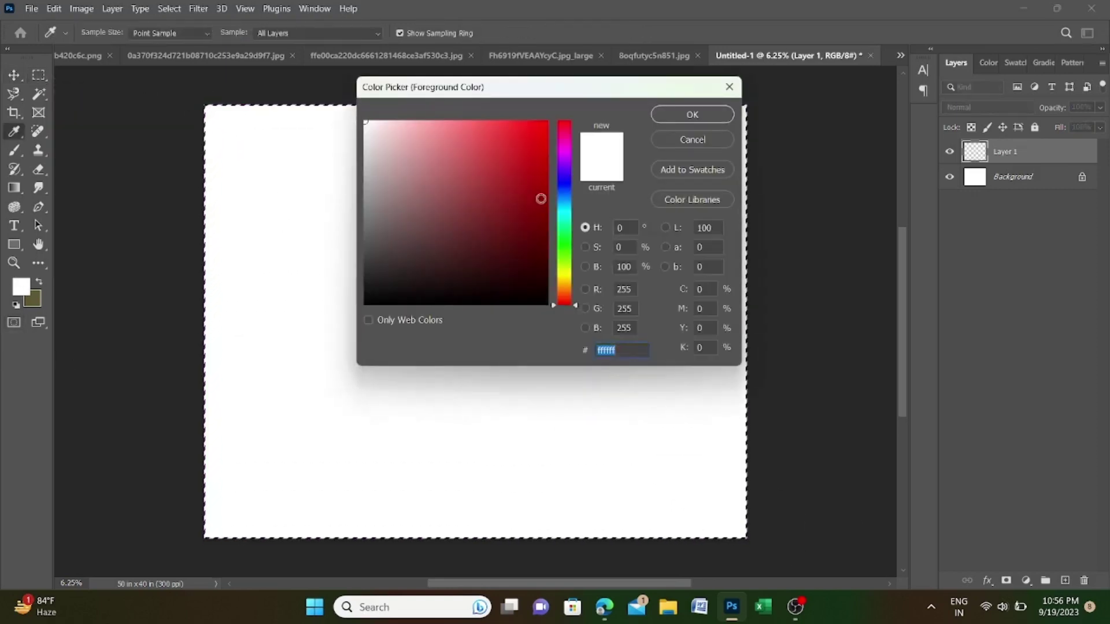
{"action": "left_click", "coordinate": [567, 198]}
{"action": "left_click", "coordinate": [379, 132]}
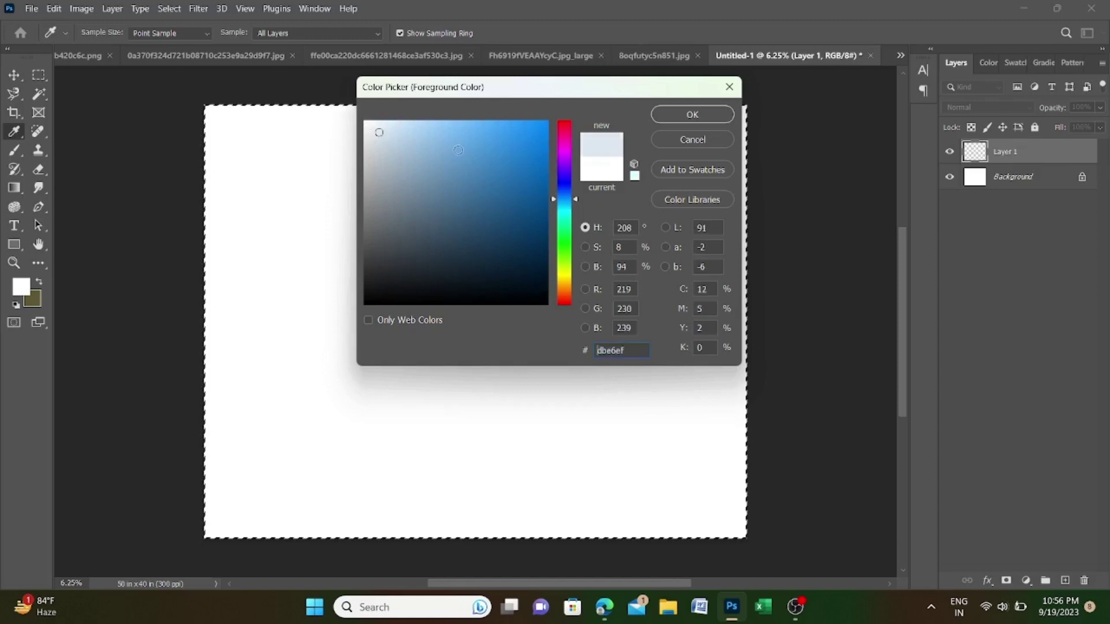
{"action": "left_click", "coordinate": [692, 114]}
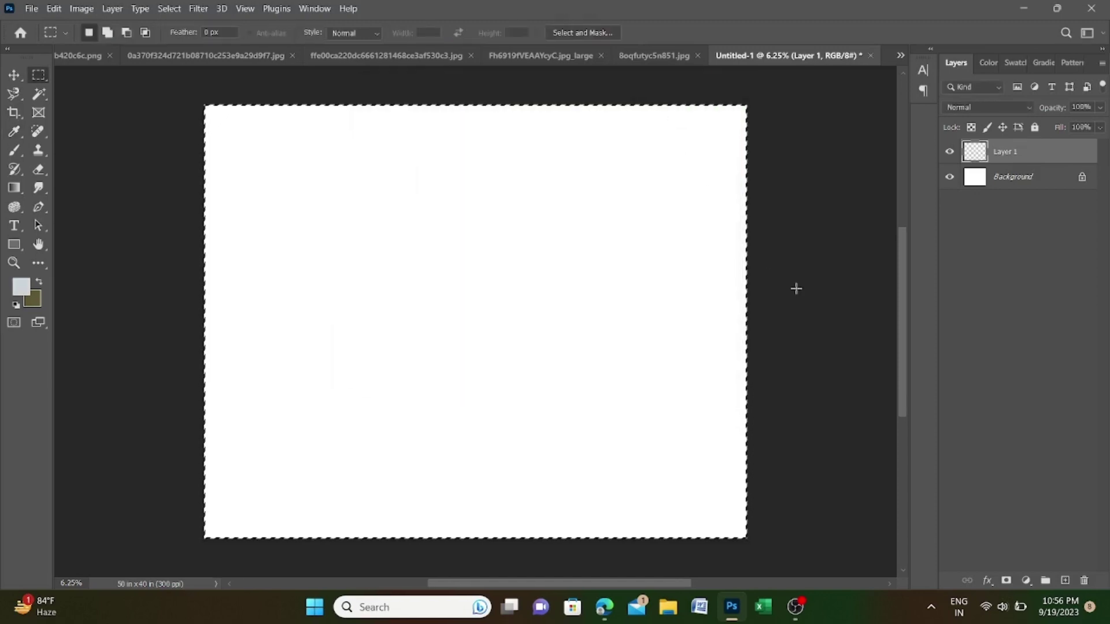
{"action": "key", "text": "alt+BackSpace"}
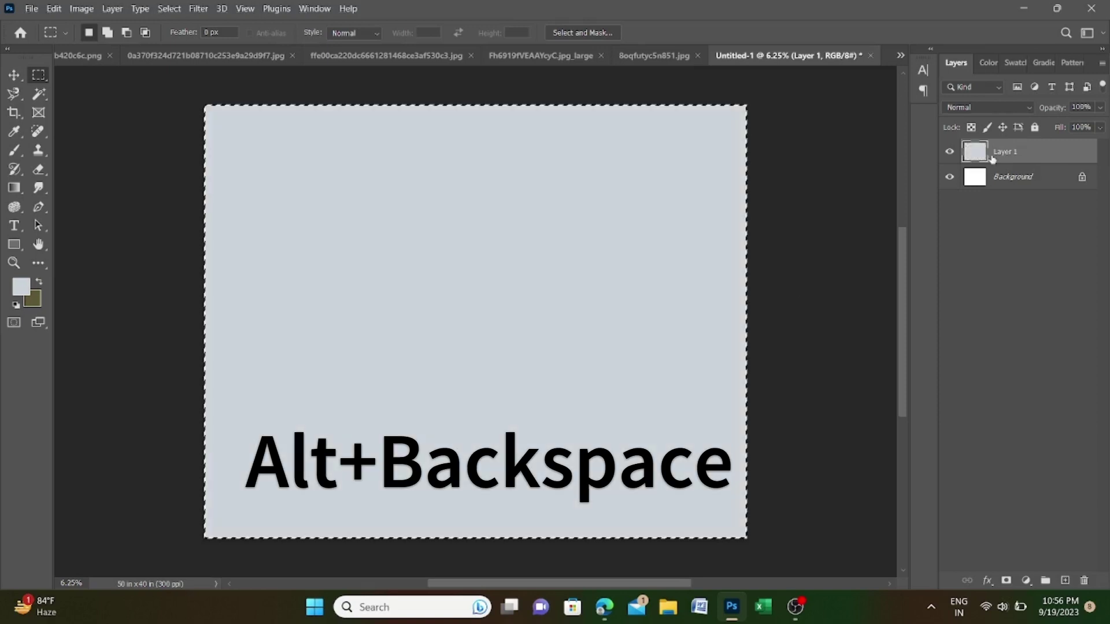
{"action": "left_click", "coordinate": [794, 250]}
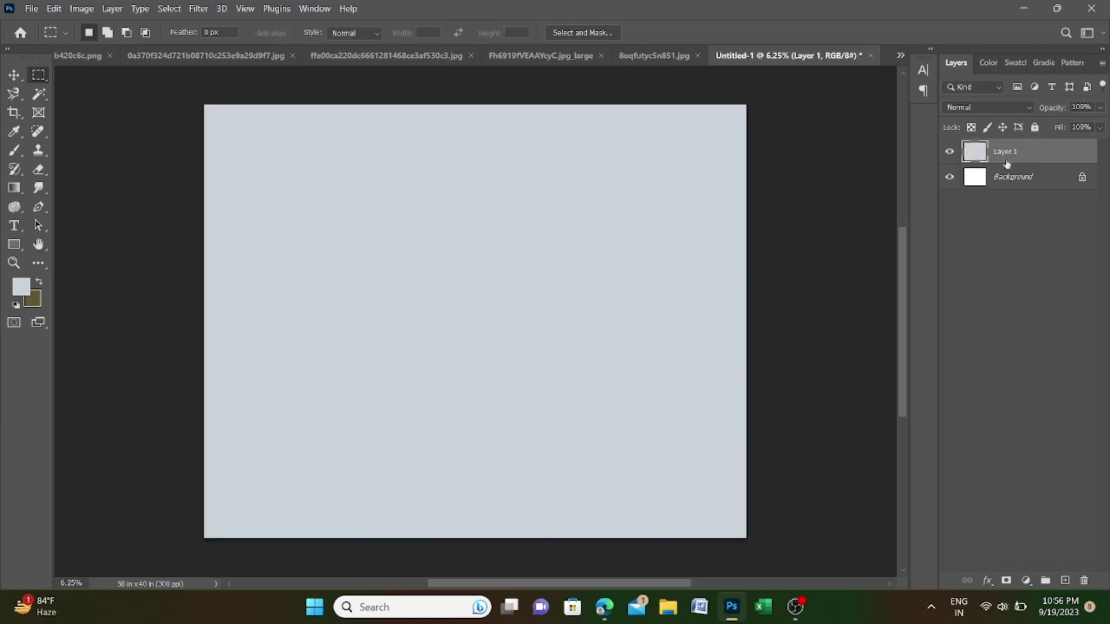
{"action": "left_click", "coordinate": [1035, 127]}
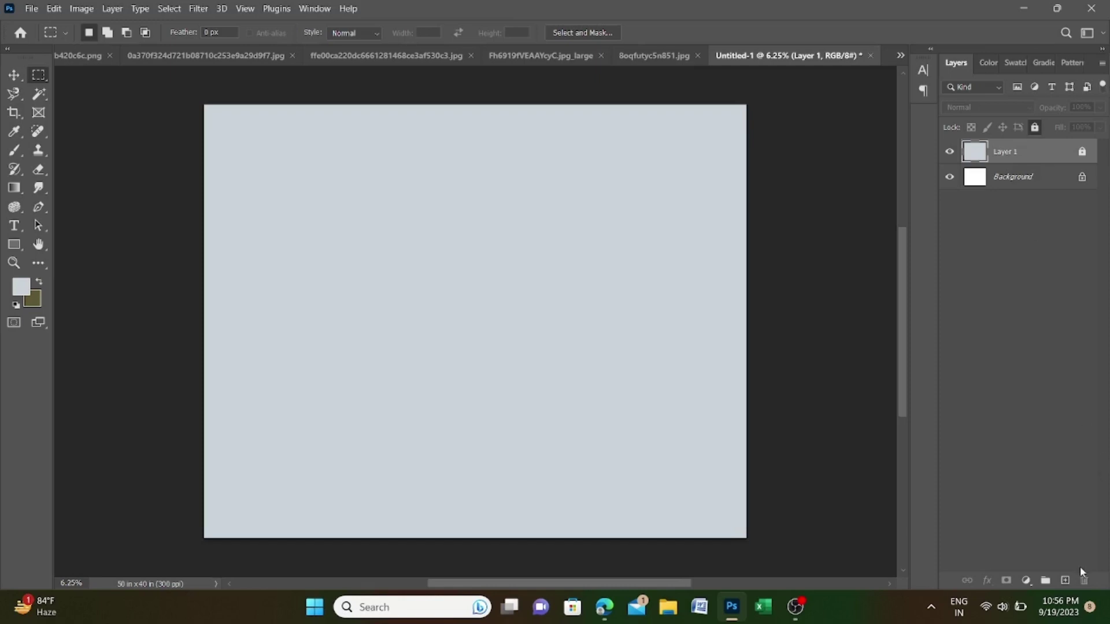
On a new Layer 2, fill a square selection near the top-left with olive
{"action": "left_click", "coordinate": [1064, 580]}
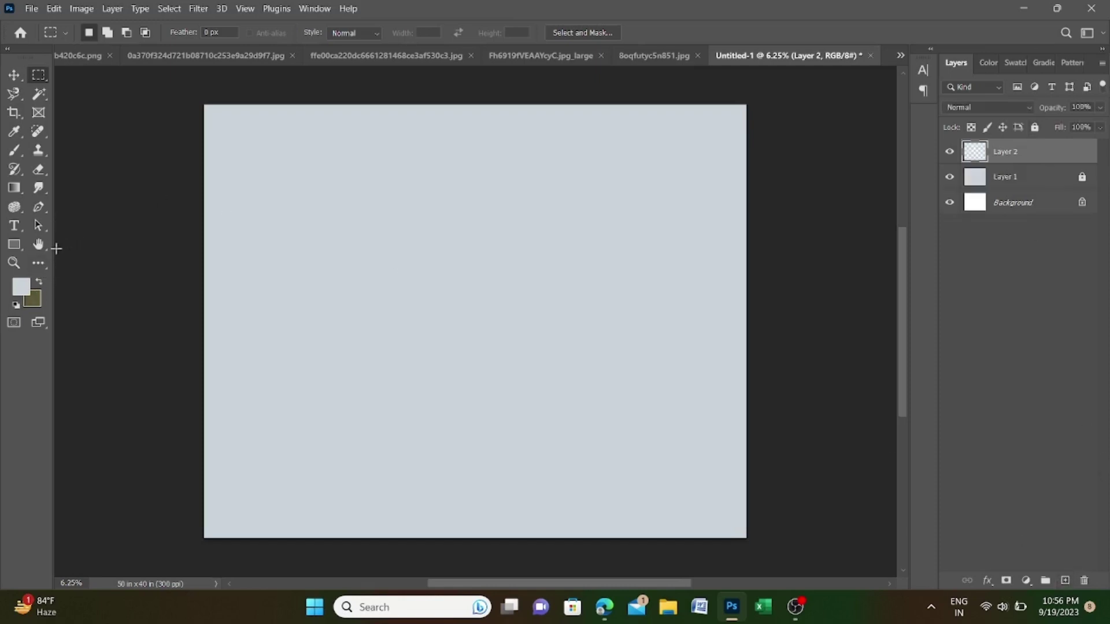
{"action": "left_click", "coordinate": [37, 283]}
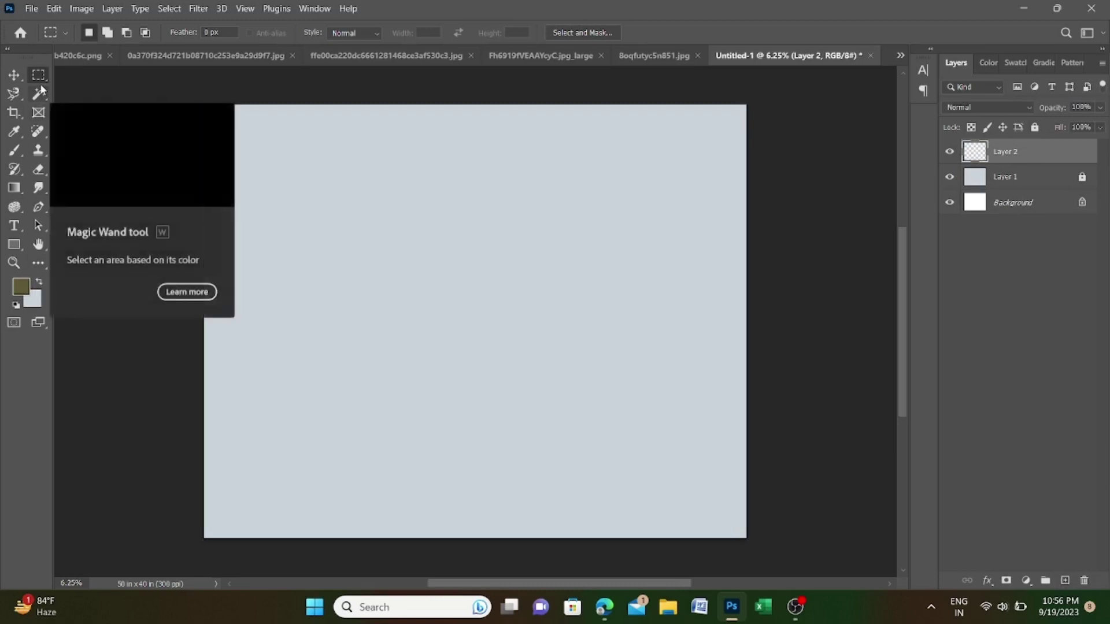
{"action": "left_click_drag", "start_coordinate": [271, 163], "coordinate": [398, 292]}
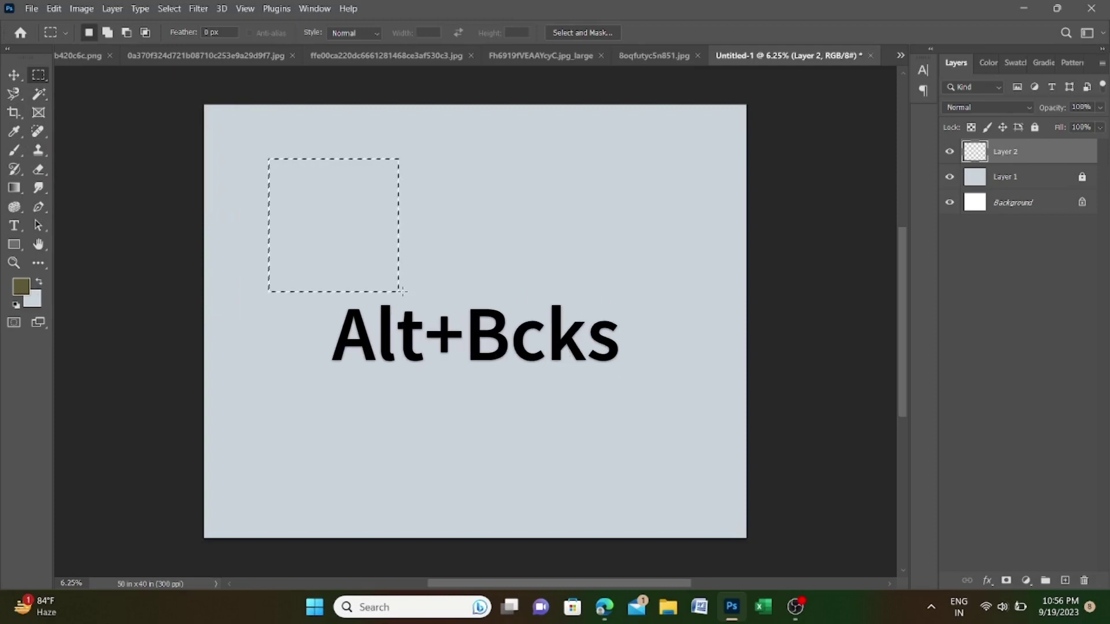
{"action": "key", "text": "alt+BackSpace"}
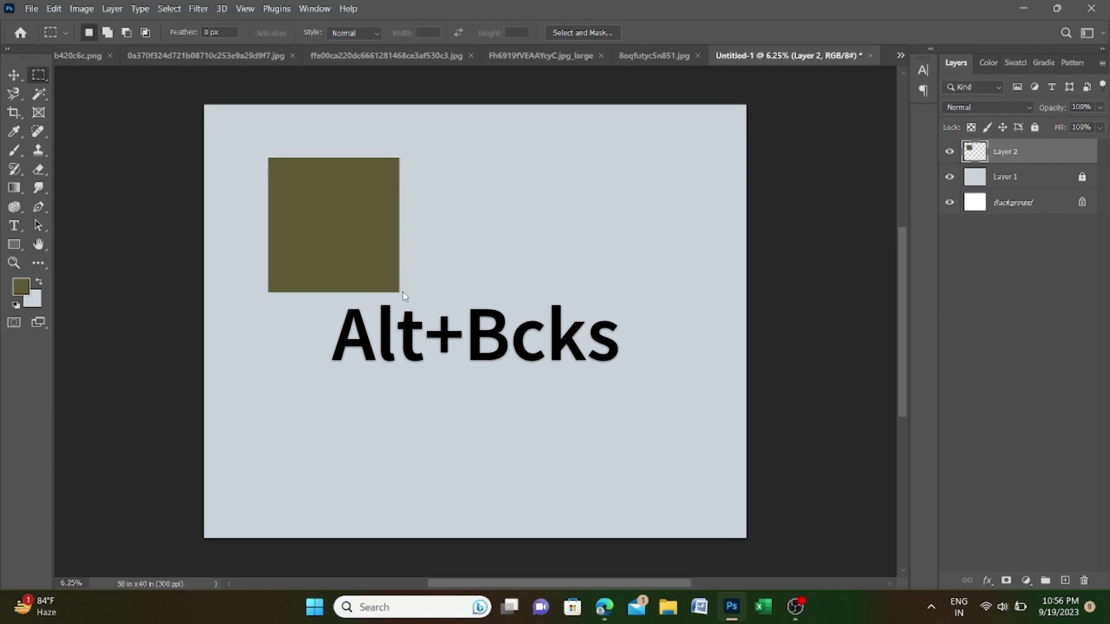
Duplicate the olive square and move the copy to the right side of the canvas
{"action": "left_click", "coordinate": [14, 75]}
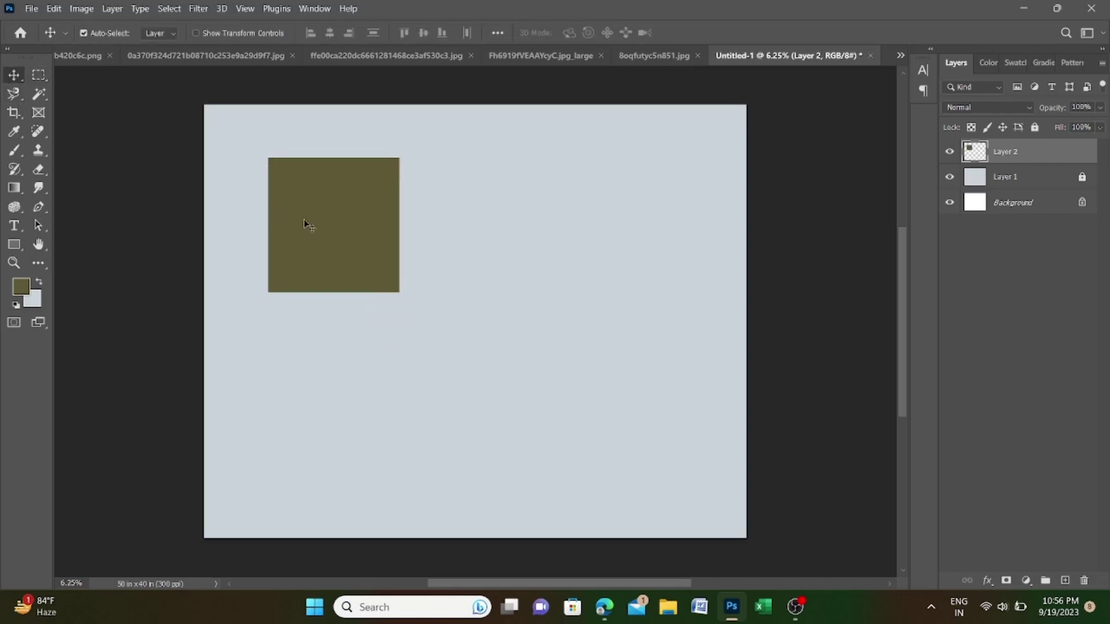
{"action": "left_click_drag", "start_coordinate": [307, 225], "coordinate": [288, 220]}
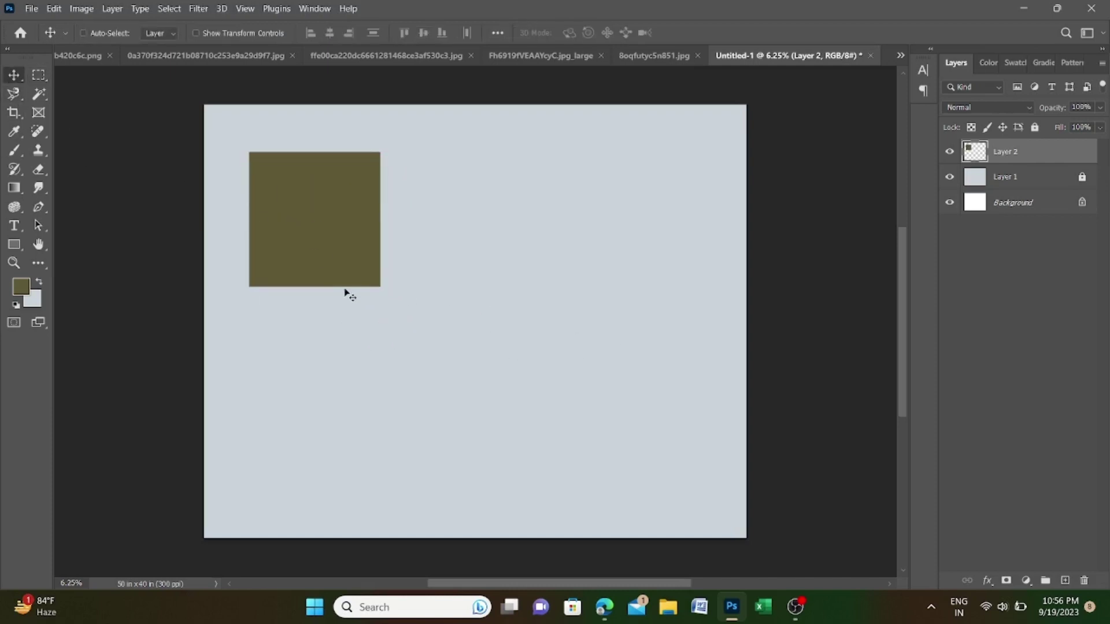
{"action": "key", "text": "ctrl+j"}
{"action": "key", "text": "ctrl+t"}
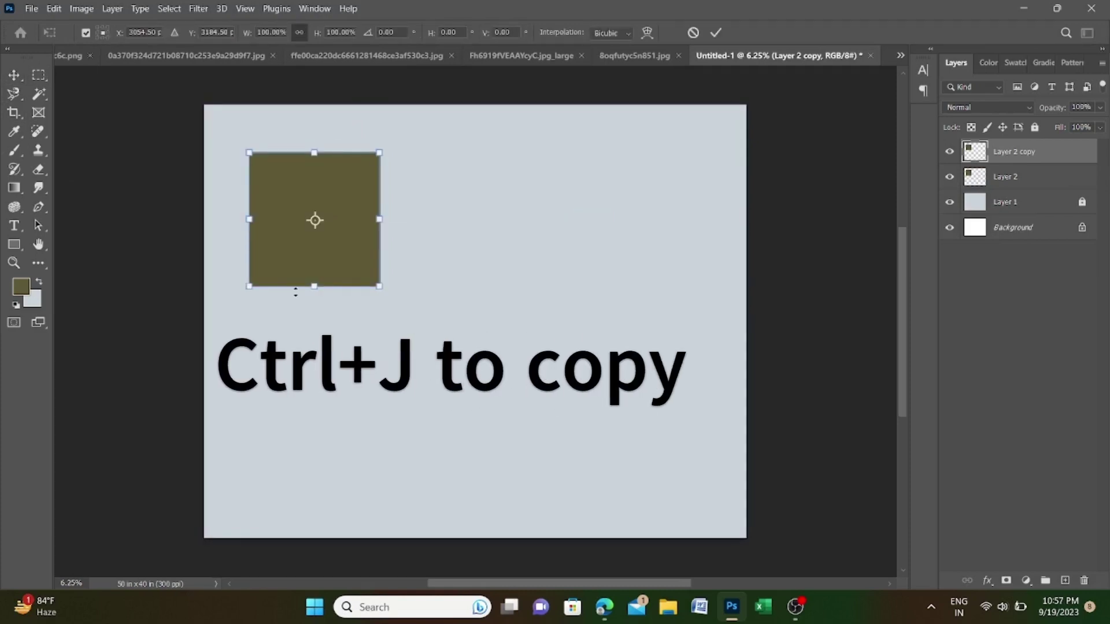
{"action": "mouse_move", "coordinate": [341, 247]}
{"action": "left_mouse_down"}
{"action": "mouse_move", "coordinate": [651, 290]}
{"action": "mouse_move", "coordinate": [680, 262]}
{"action": "left_mouse_up"}
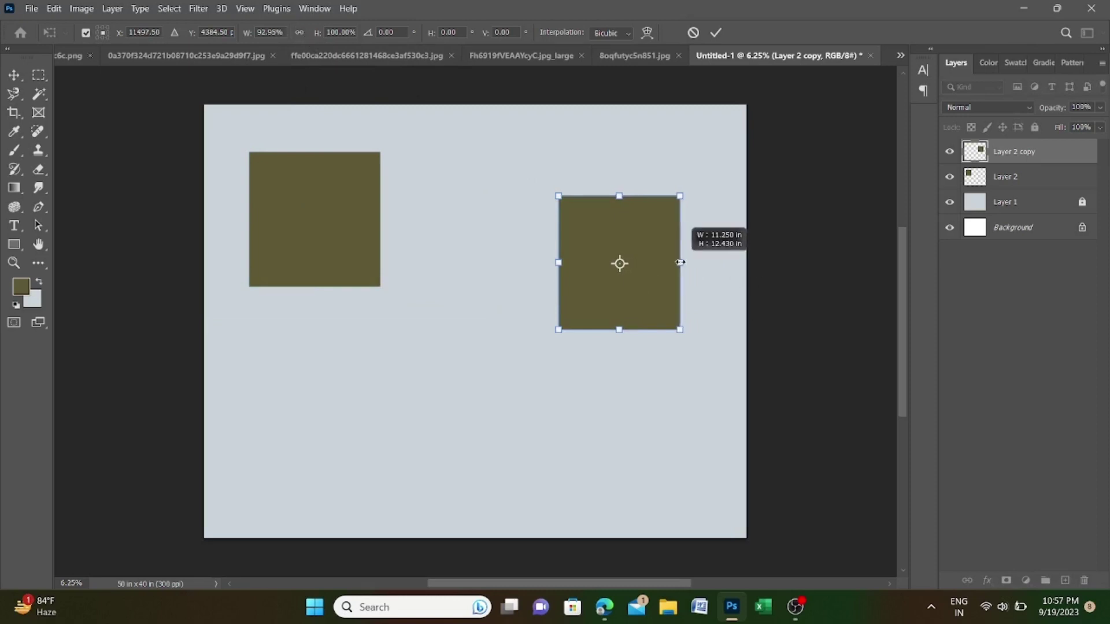
{"action": "key", "text": "Return"}
Add a wider copy between the two squares and nudge the right square slightly right
{"action": "key", "text": "ctrl+j"}
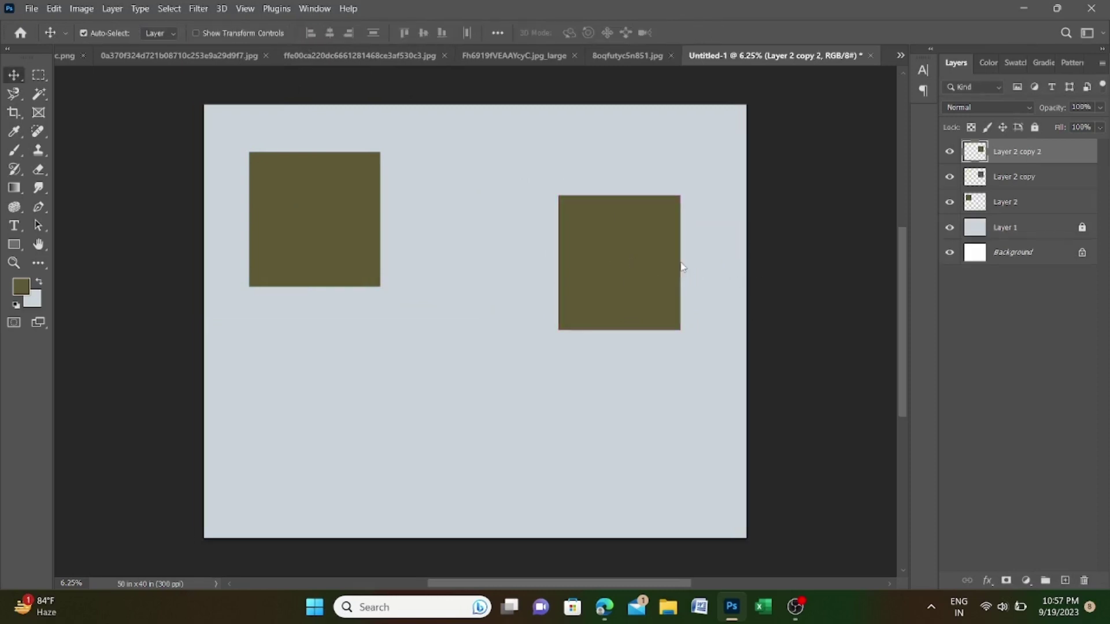
{"action": "key", "text": "ctrl+t"}
{"action": "mouse_move", "coordinate": [621, 277]}
{"action": "left_mouse_down"}
{"action": "mouse_move", "coordinate": [450, 275]}
{"action": "mouse_move", "coordinate": [552, 262]}
{"action": "left_mouse_up"}
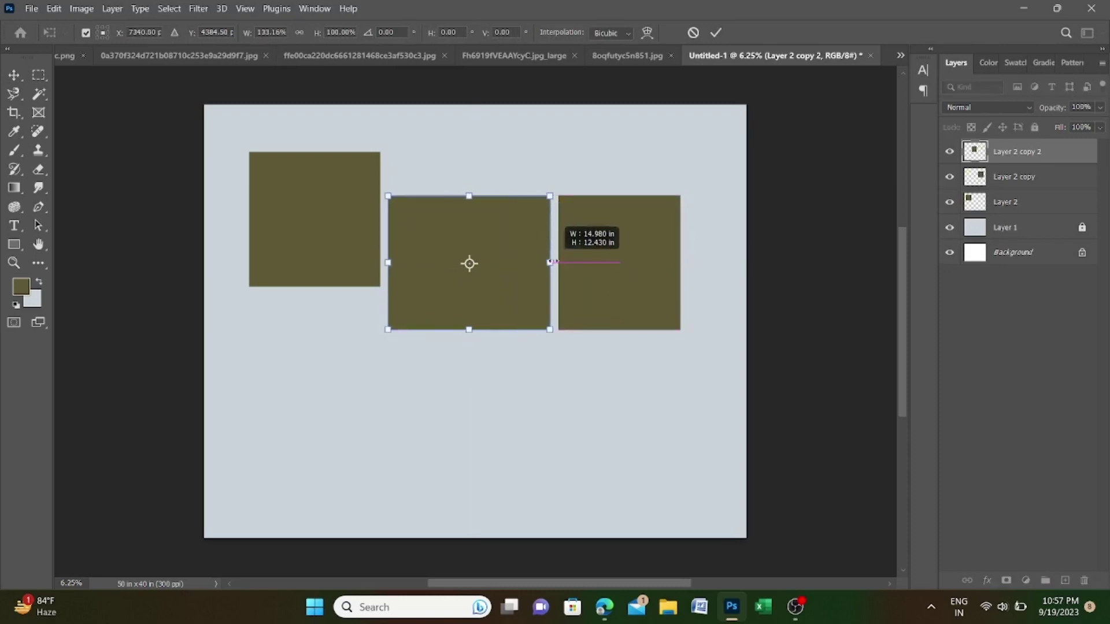
{"action": "key", "text": "Return"}
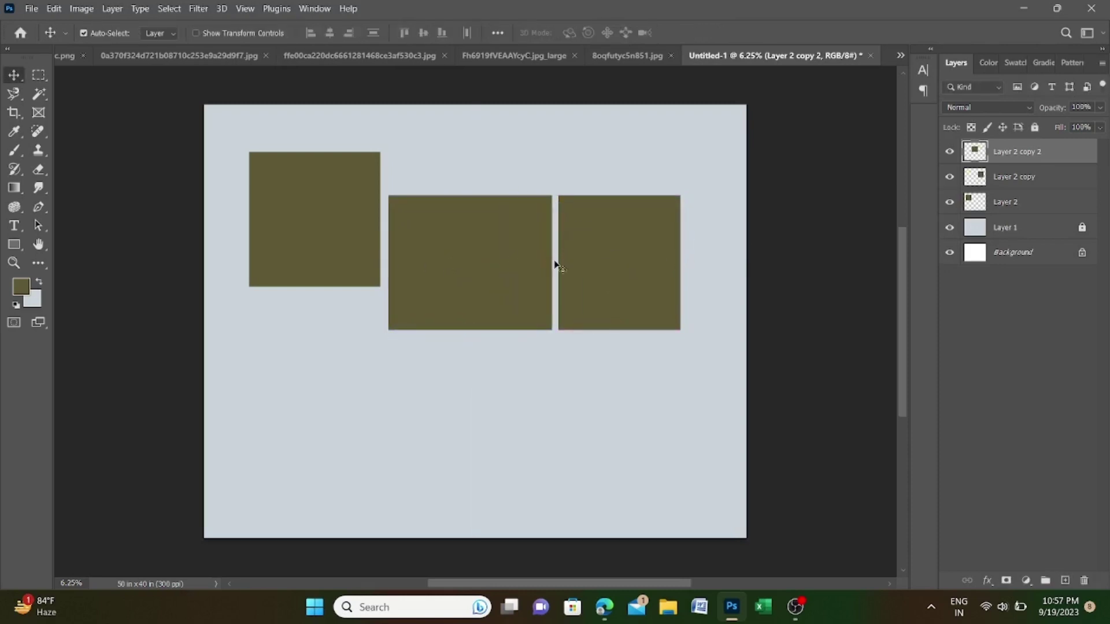
{"action": "left_click", "coordinate": [660, 266]}
{"action": "left_click_drag", "start_coordinate": [660, 265], "coordinate": [664, 265]}
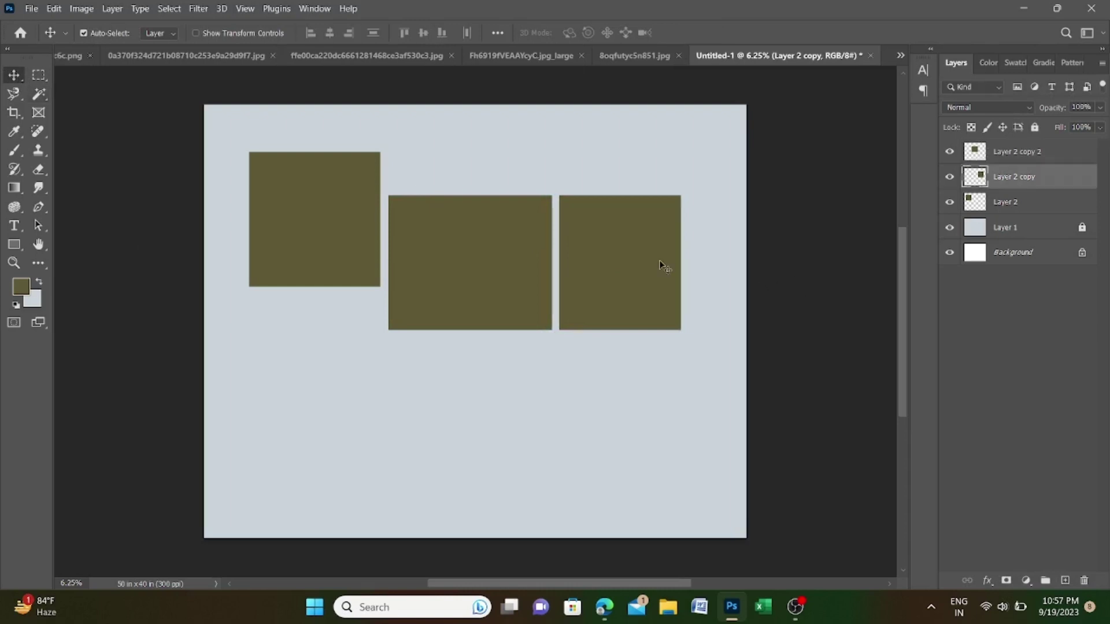
{"action": "left_click", "coordinate": [1052, 155]}
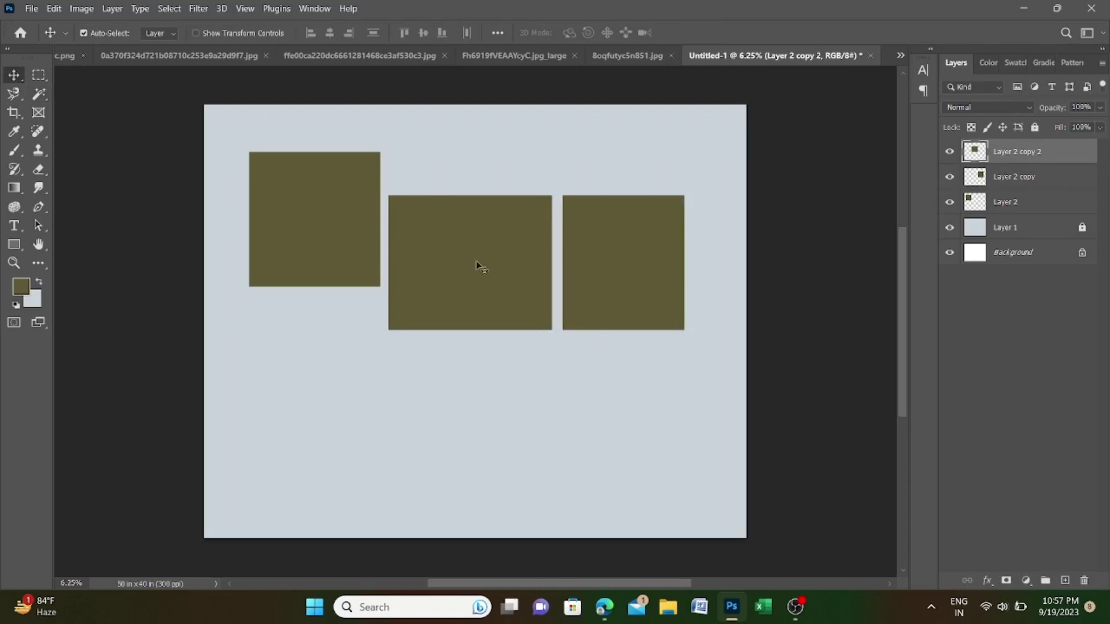
Place a slightly shorter copy of the square below the middle rectangle
{"action": "key", "text": "ctrl+j"}
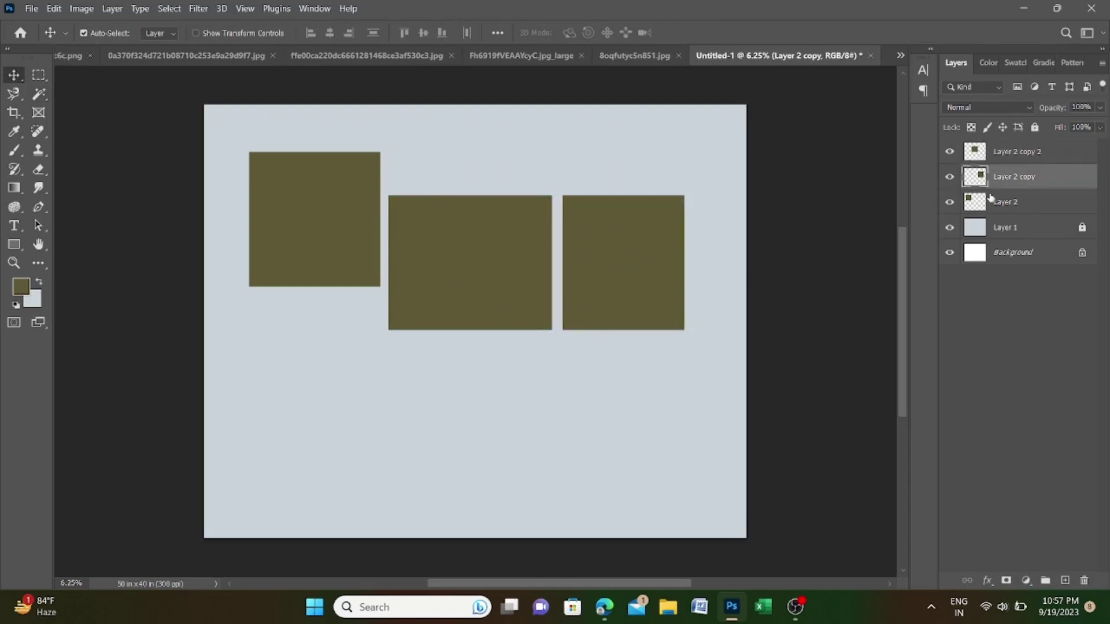
{"action": "key", "text": "ctrl+t"}
{"action": "left_click_drag", "start_coordinate": [648, 266], "coordinate": [481, 407]}
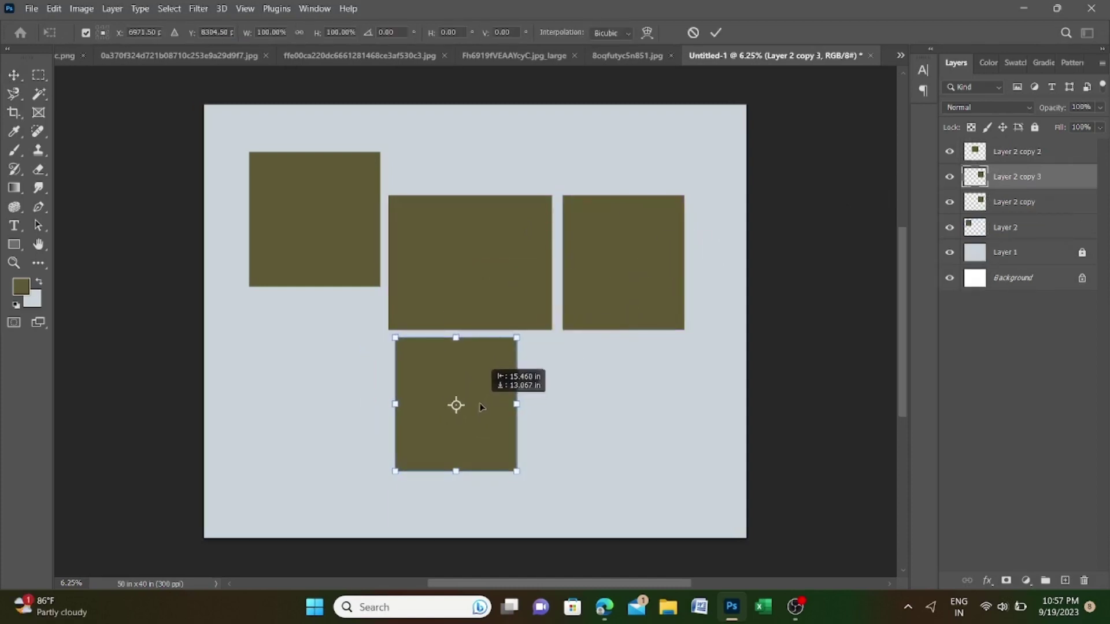
{"action": "left_click_drag", "start_coordinate": [481, 408], "coordinate": [485, 406]}
{"action": "left_click_drag", "start_coordinate": [458, 471], "coordinate": [459, 454]}
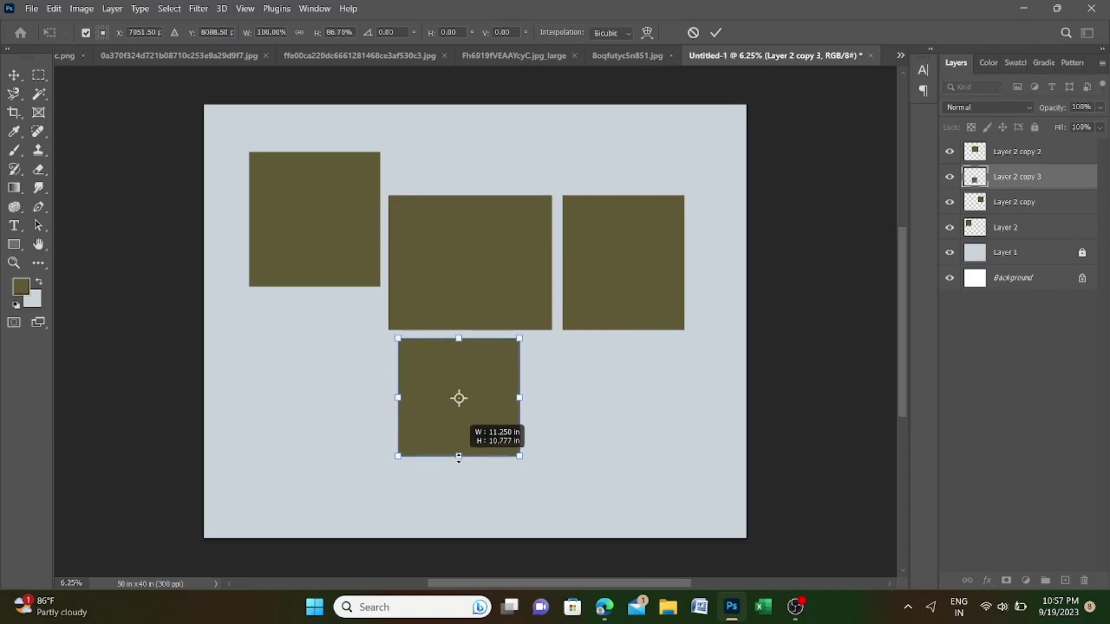
{"action": "key", "text": "Return"}
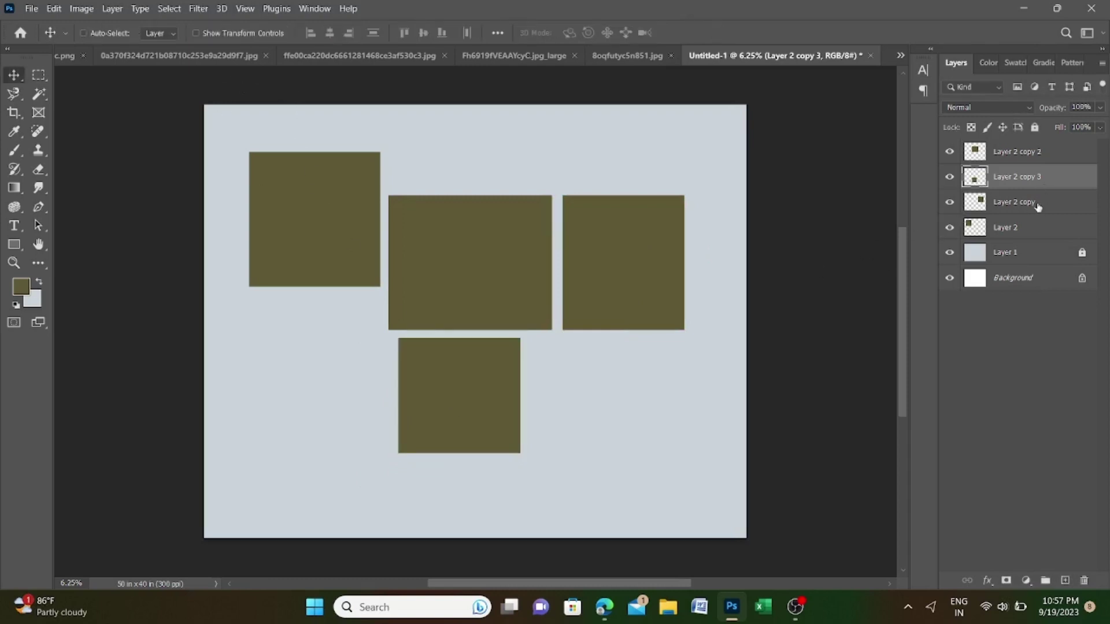
Add a taller, wider copy under the first square as the lower-left box
{"action": "key", "text": "ctrl+j"}
{"action": "key", "text": "ctrl+t"}
{"action": "mouse_move", "coordinate": [458, 425]}
{"action": "left_mouse_down"}
{"action": "mouse_move", "coordinate": [302, 416]}
{"action": "mouse_move", "coordinate": [310, 402]}
{"action": "mouse_move", "coordinate": [310, 454]}
{"action": "left_mouse_up"}
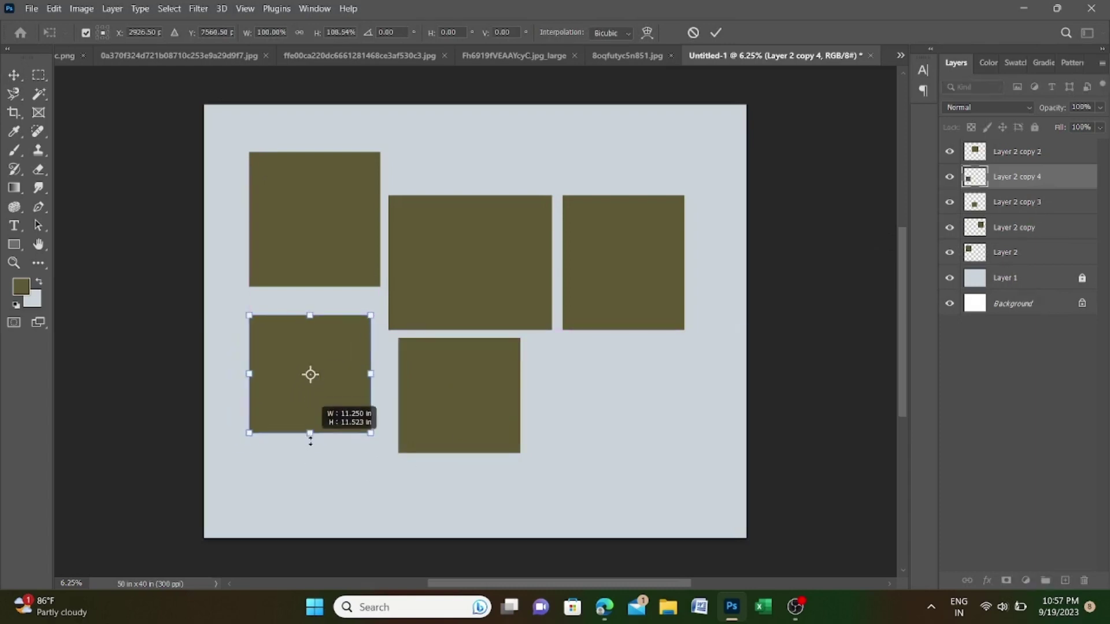
{"action": "left_click_drag", "start_coordinate": [310, 315], "coordinate": [312, 297]}
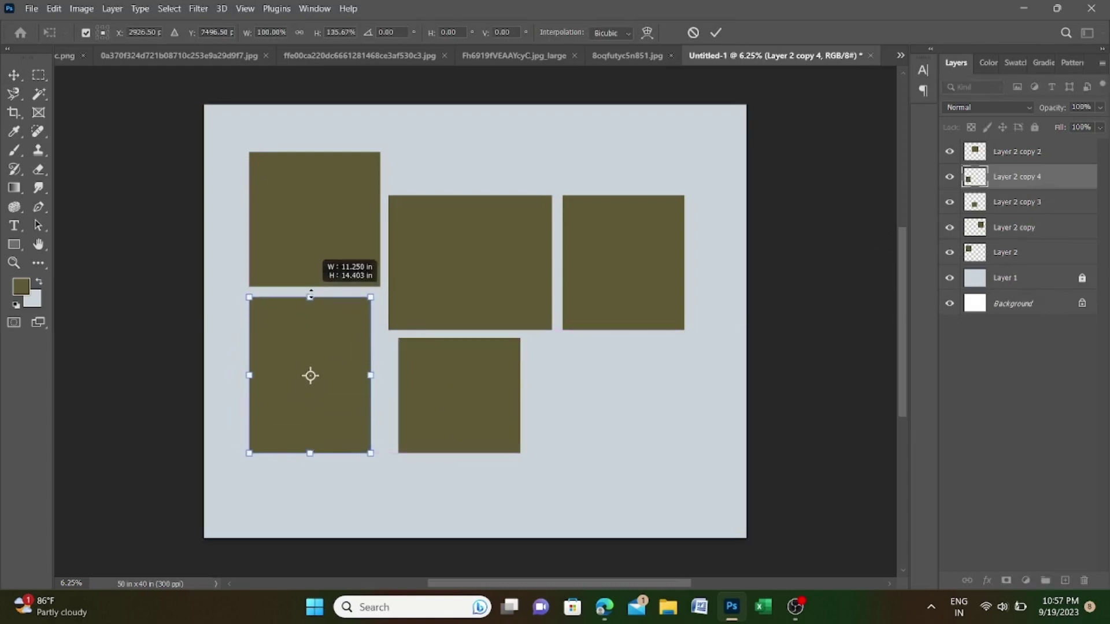
{"action": "left_click_drag", "start_coordinate": [370, 378], "coordinate": [379, 375]}
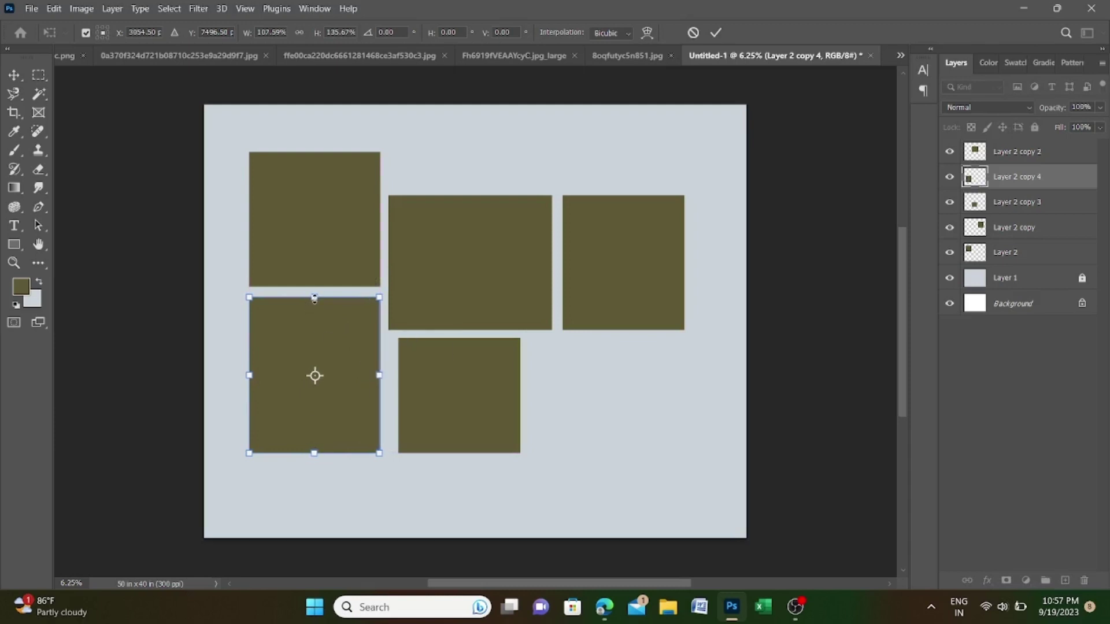
{"action": "key", "text": "Return"}
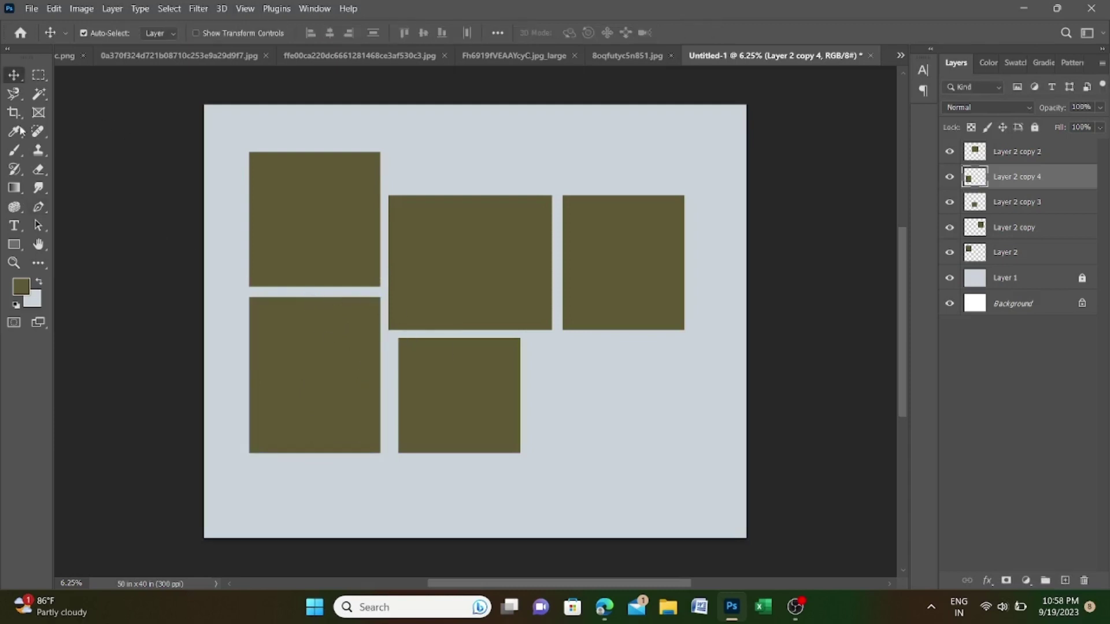
Shift the bottom-middle box left and add a shorter copy just to its right
{"action": "left_click", "coordinate": [491, 407]}
{"action": "key", "text": "shift+Left"}
{"action": "key", "text": "shift+Left"}
{"action": "key", "text": "shift+Left"}
{"action": "key", "text": "shift+Left"}
{"action": "key", "text": "shift+Left"}
{"action": "key", "text": "shift+Left"}
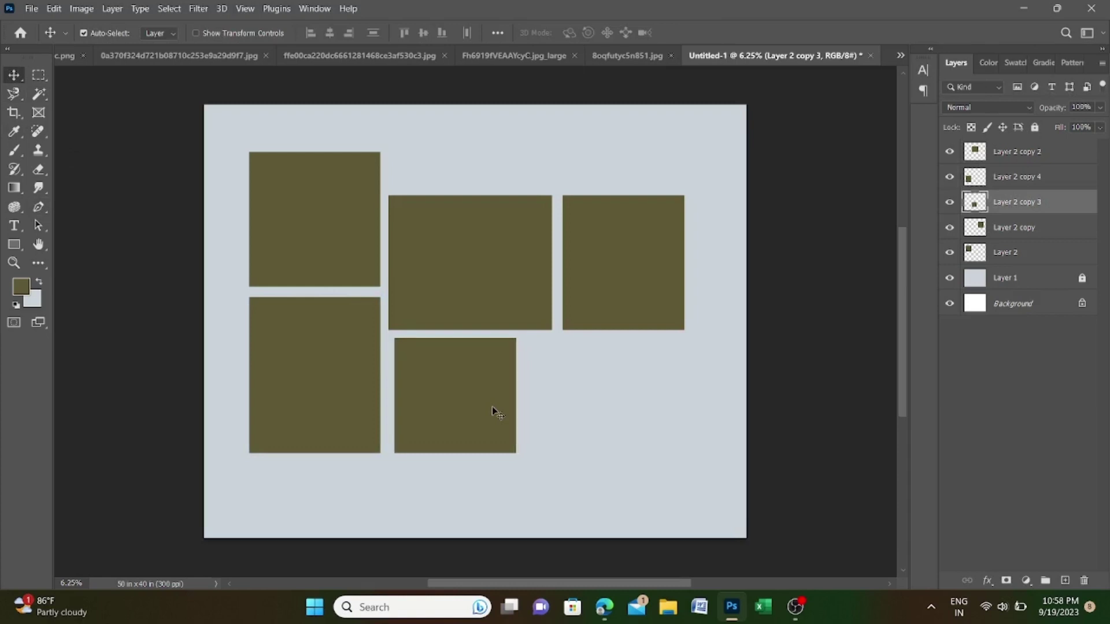
{"action": "key", "text": "shift+Left"}
{"action": "key", "text": "shift+Left"}
{"action": "key", "text": "shift+Left"}
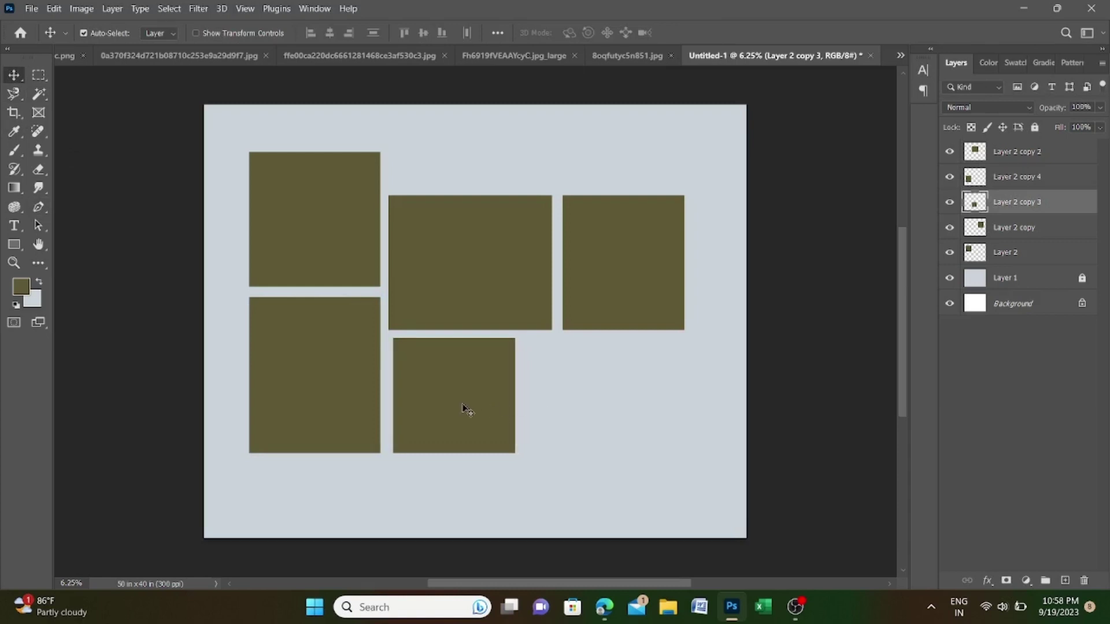
{"action": "key", "text": "ctrl+j"}
{"action": "key", "text": "ctrl+t"}
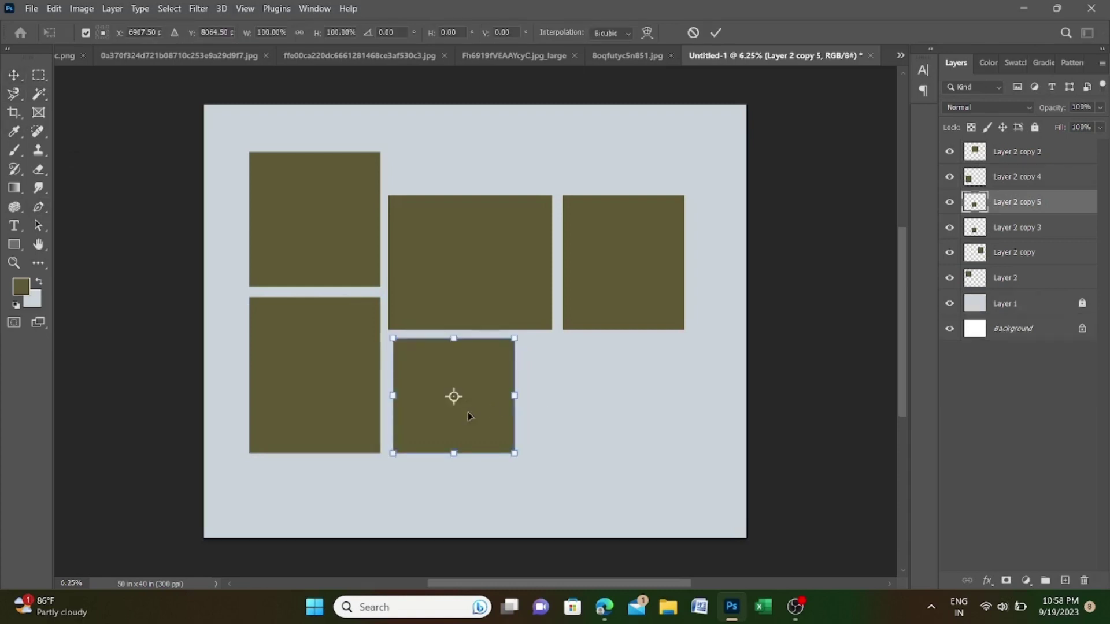
{"action": "left_click_drag", "start_coordinate": [468, 416], "coordinate": [607, 406]}
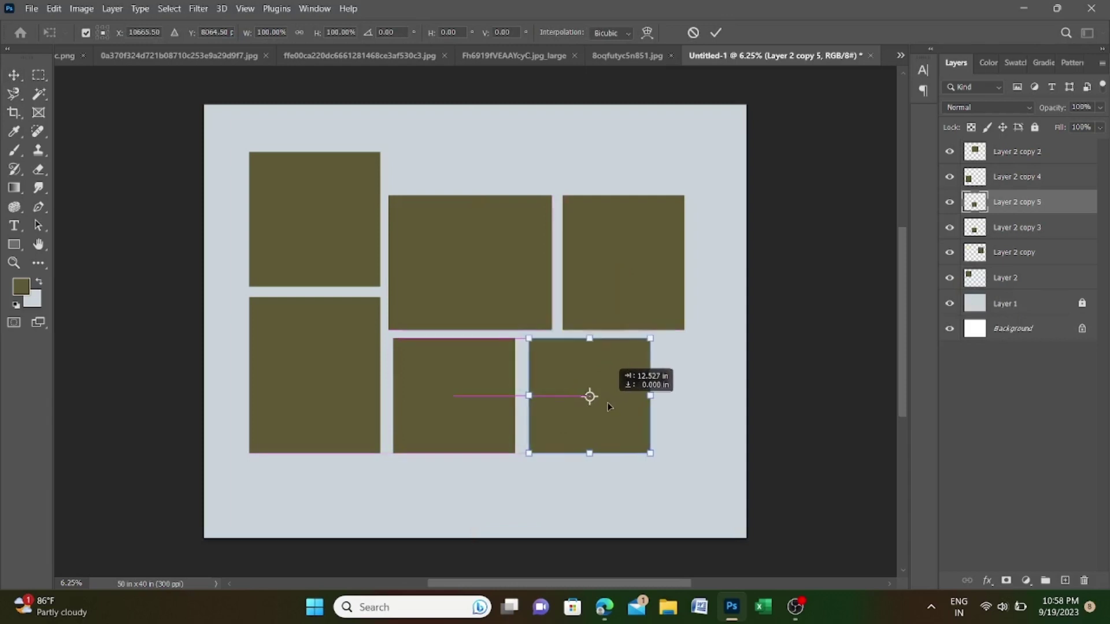
{"action": "left_click_drag", "start_coordinate": [590, 339], "coordinate": [593, 358]}
{"action": "left_click_drag", "start_coordinate": [536, 402], "coordinate": [546, 404]}
{"action": "left_click_drag", "start_coordinate": [616, 425], "coordinate": [608, 426]}
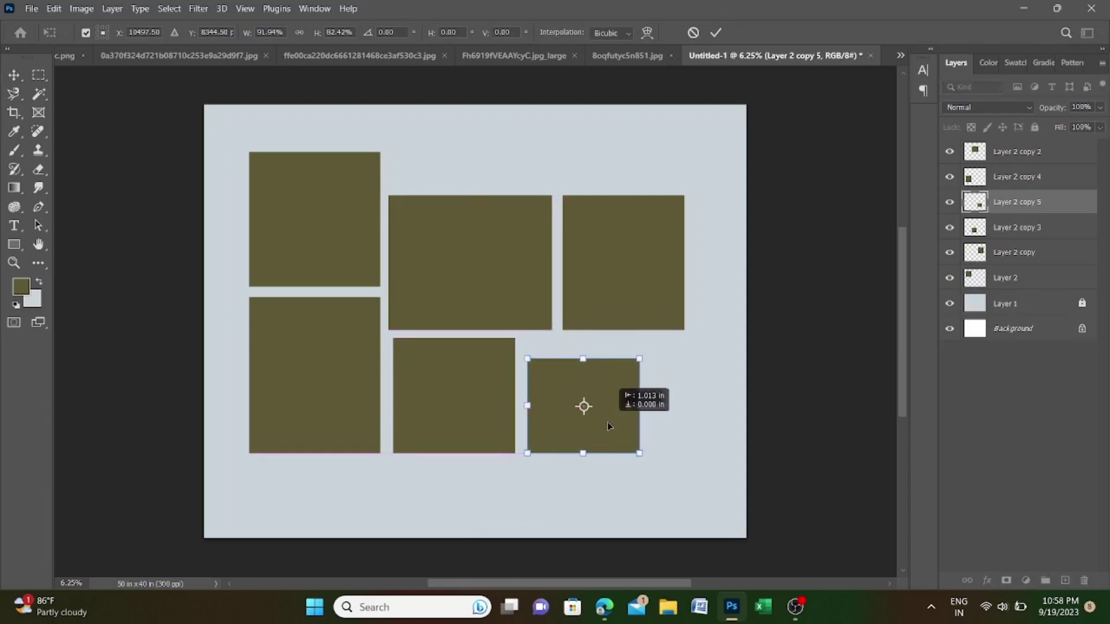
{"action": "key", "text": "Left"}
{"action": "key", "text": "Left"}
{"action": "key", "text": "Left"}
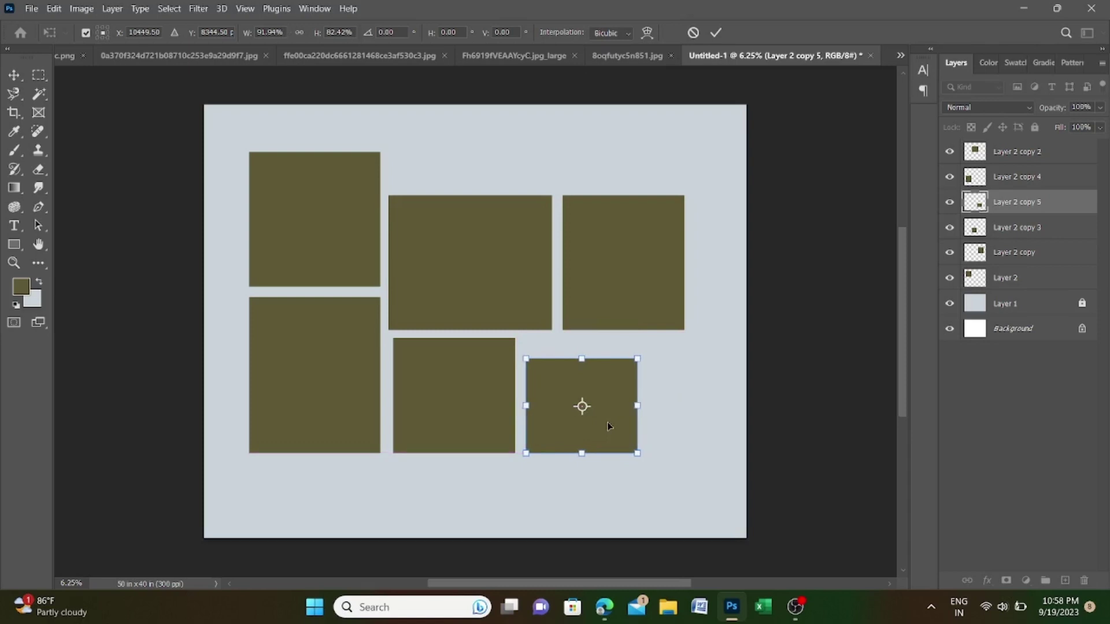
{"action": "key", "text": "Return"}
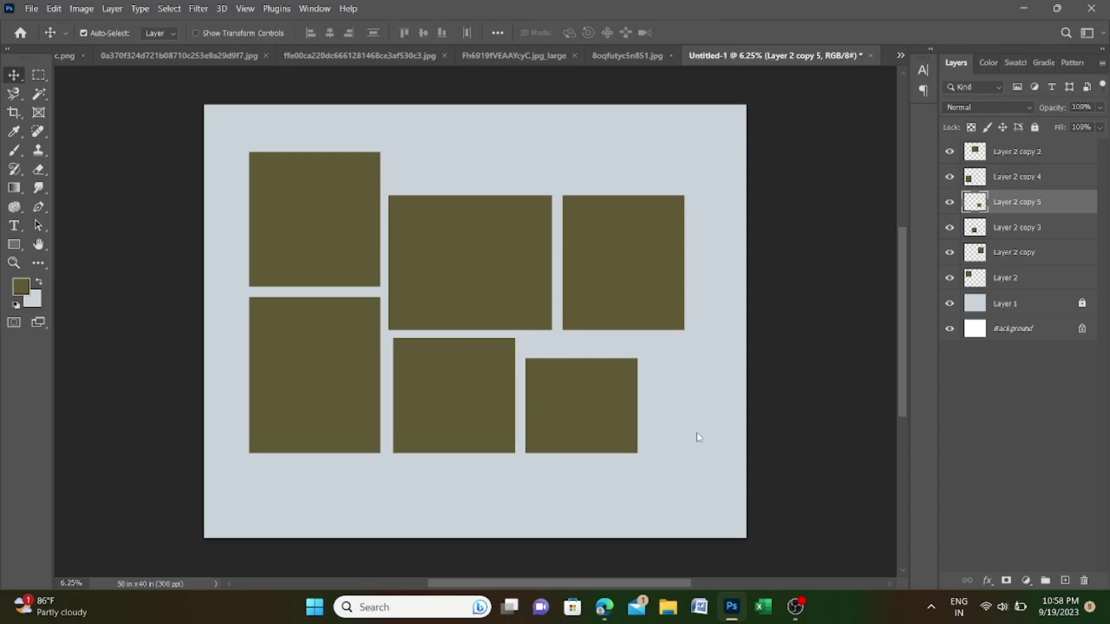
Duplicate the top-middle box and move the copy down-right over the centre of the layout
{"action": "left_click", "coordinate": [589, 315]}
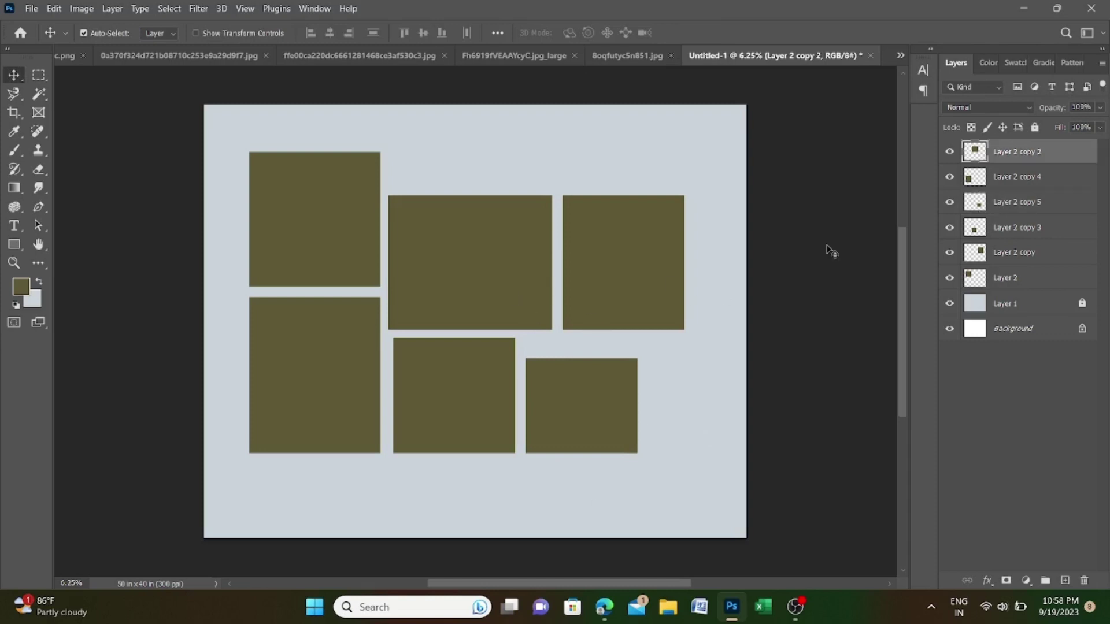
{"action": "left_click", "coordinate": [884, 229], "text": "ctrl+alt"}
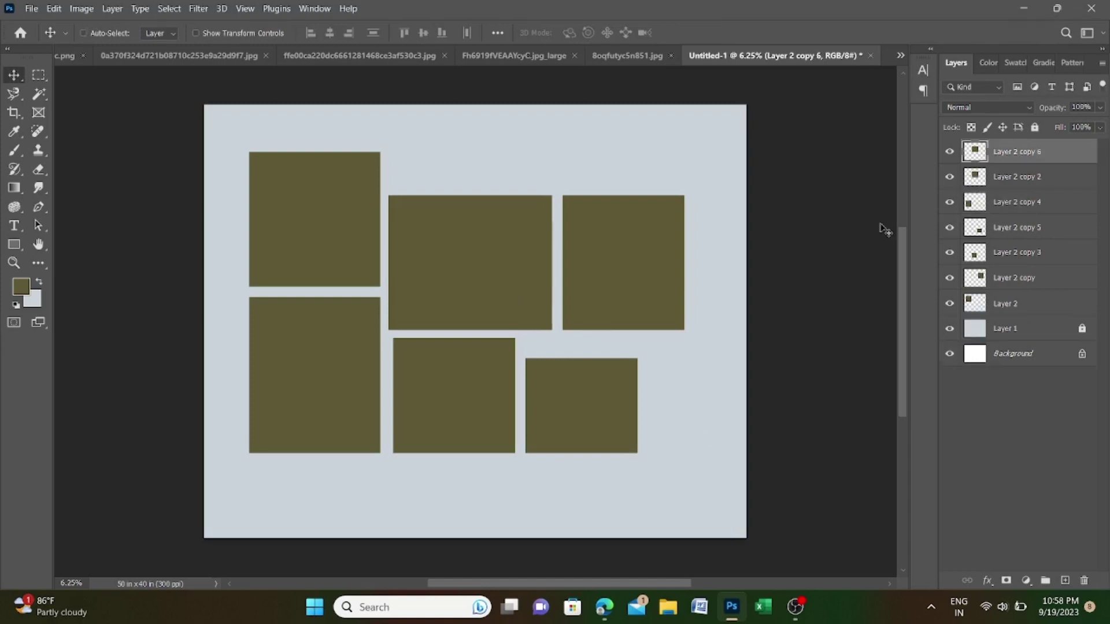
{"action": "key", "text": "ctrl+t"}
{"action": "mouse_move", "coordinate": [508, 253]}
{"action": "left_mouse_down"}
{"action": "mouse_move", "coordinate": [645, 324]}
{"action": "mouse_move", "coordinate": [623, 322]}
{"action": "left_mouse_up"}
{"action": "key", "text": "Return"}
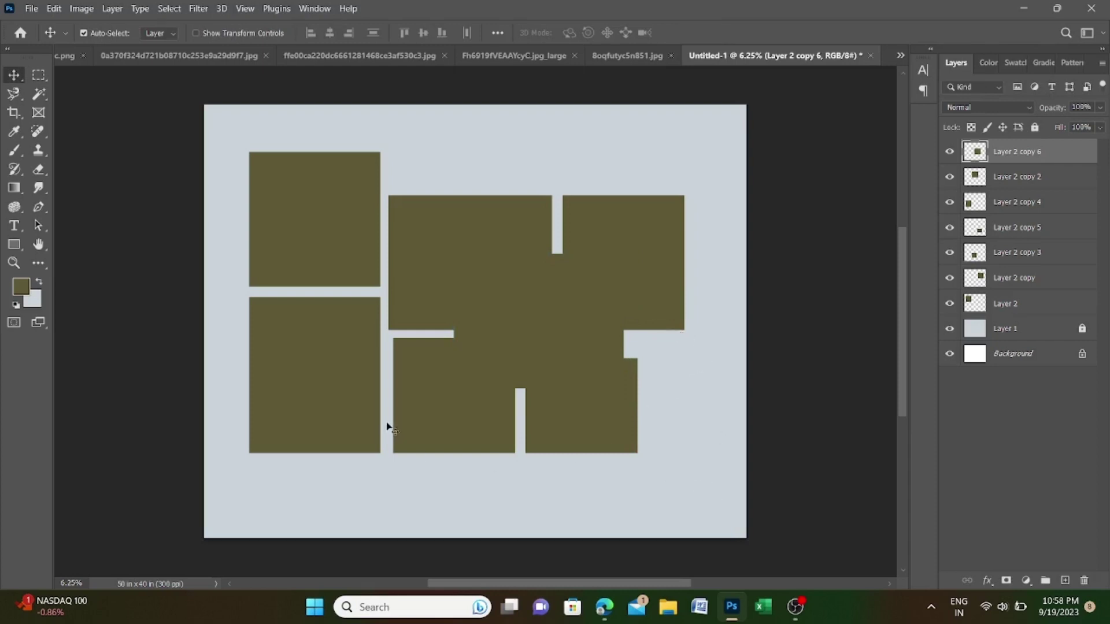
{"action": "scroll", "coordinate": [733, 411], "scroll_direction": "up", "scroll_amount": 1}
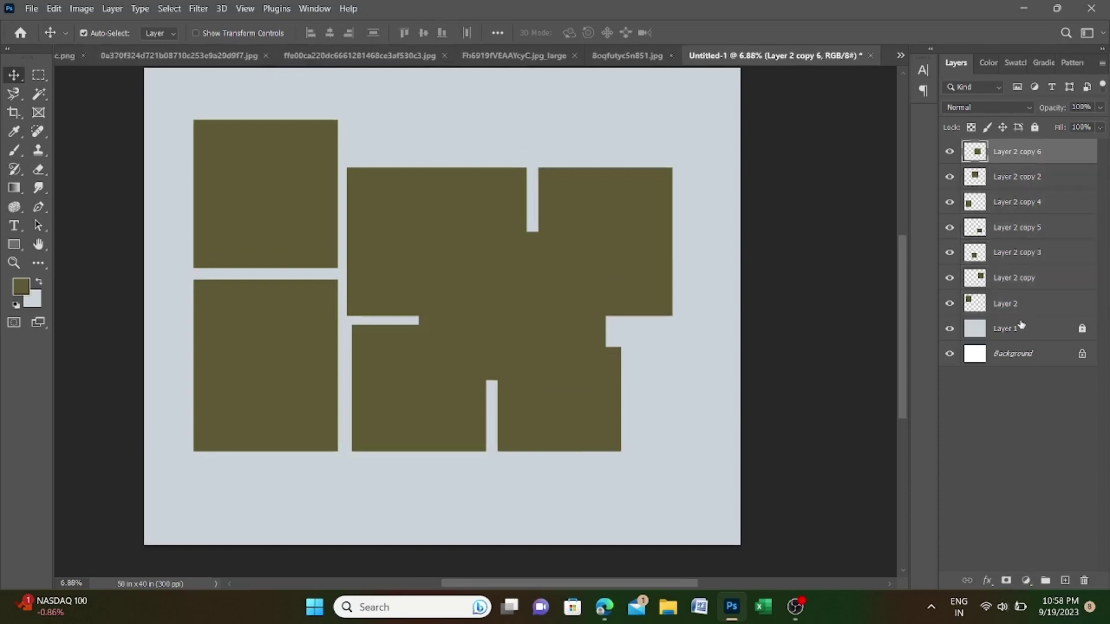
Select all the box layers together and begin a group Free Transform
{"action": "left_click", "coordinate": [1005, 303], "text": "shift"}
{"action": "key", "text": "ctrl+t"}
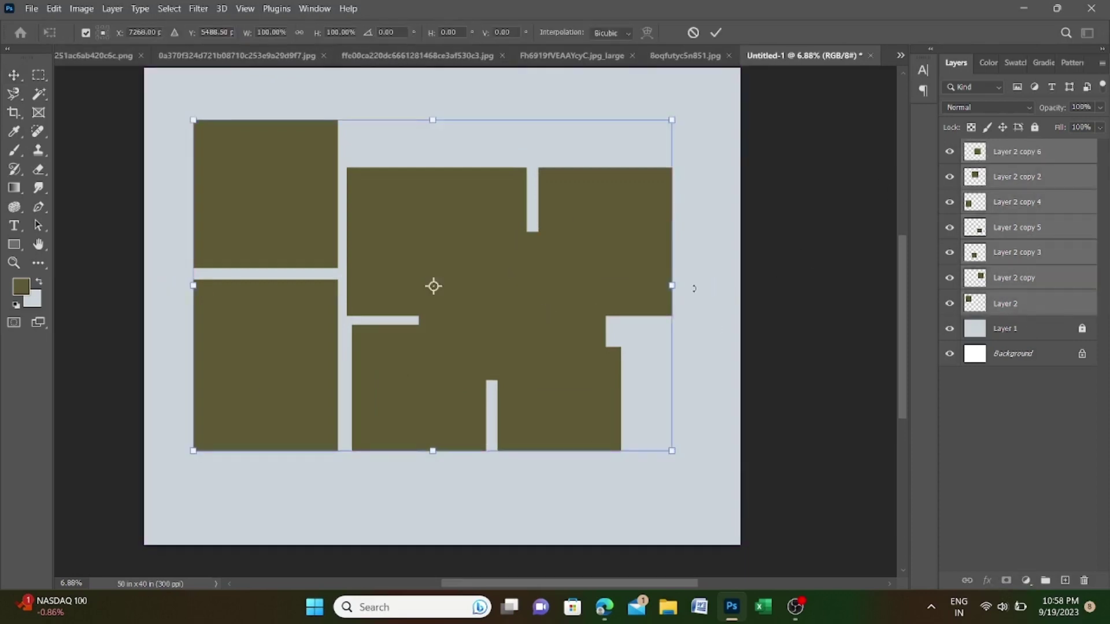
{"action": "left_click_drag", "start_coordinate": [672, 285], "coordinate": [731, 285]}
Scale the whole box group up to about 118% and recentre it on the canvas
{"action": "key", "text": "ctrl+z"}
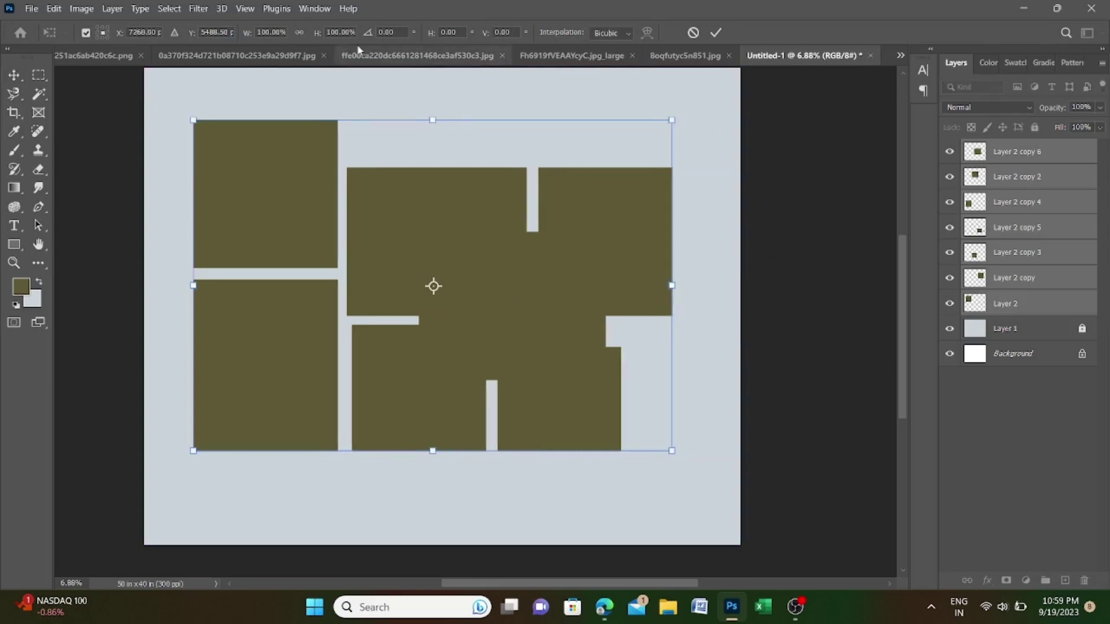
{"action": "key", "text": "ctrl+minus"}
{"action": "left_click_drag", "start_coordinate": [649, 183], "coordinate": [694, 152]}
{"action": "left_click_drag", "start_coordinate": [319, 371], "coordinate": [287, 369]}
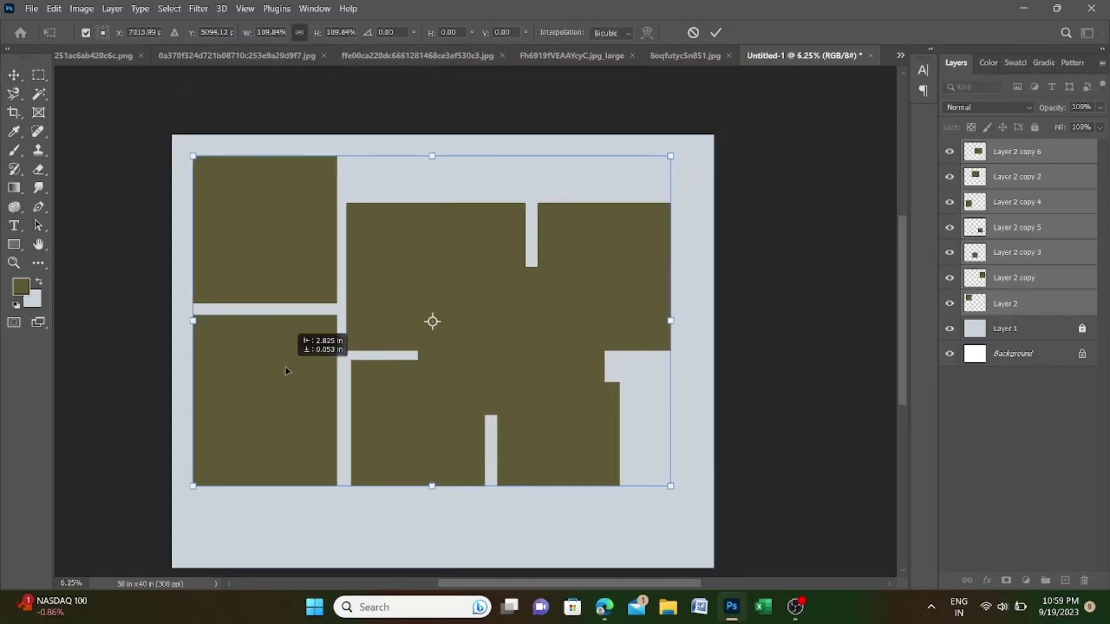
{"action": "left_click_drag", "start_coordinate": [663, 482], "coordinate": [689, 489]}
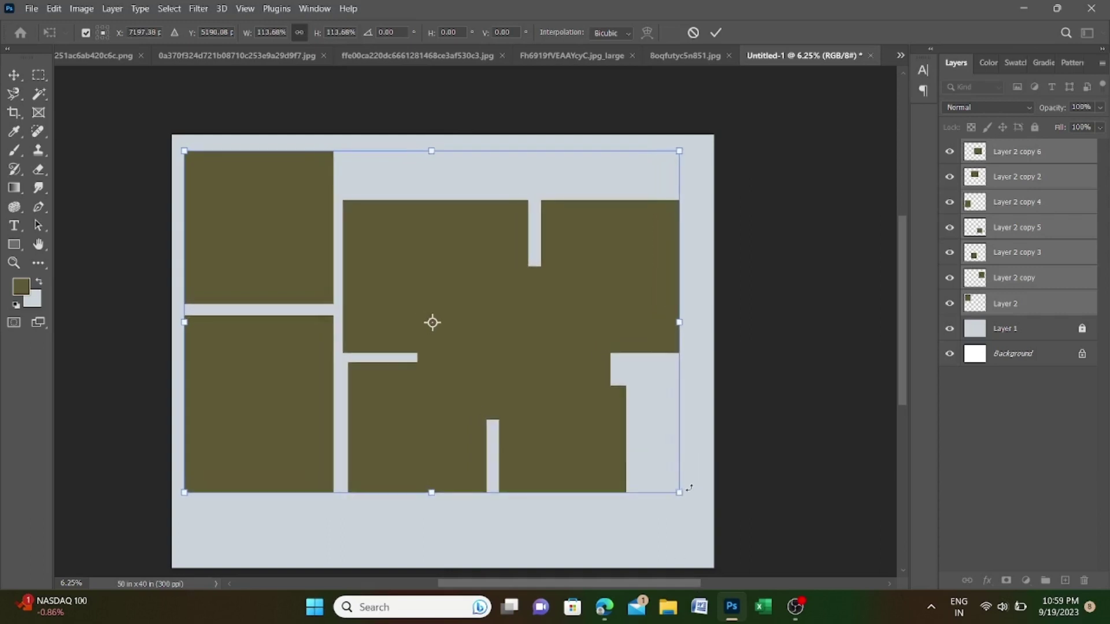
{"action": "mouse_move", "coordinate": [642, 316]}
{"action": "left_mouse_down"}
{"action": "mouse_move", "coordinate": [646, 345]}
{"action": "mouse_move", "coordinate": [596, 337]}
{"action": "left_mouse_up"}
{"action": "scroll", "coordinate": [610, 276], "scroll_direction": "down", "scroll_amount": 3}
{"action": "scroll", "coordinate": [590, 348], "scroll_direction": "up", "scroll_amount": 2}
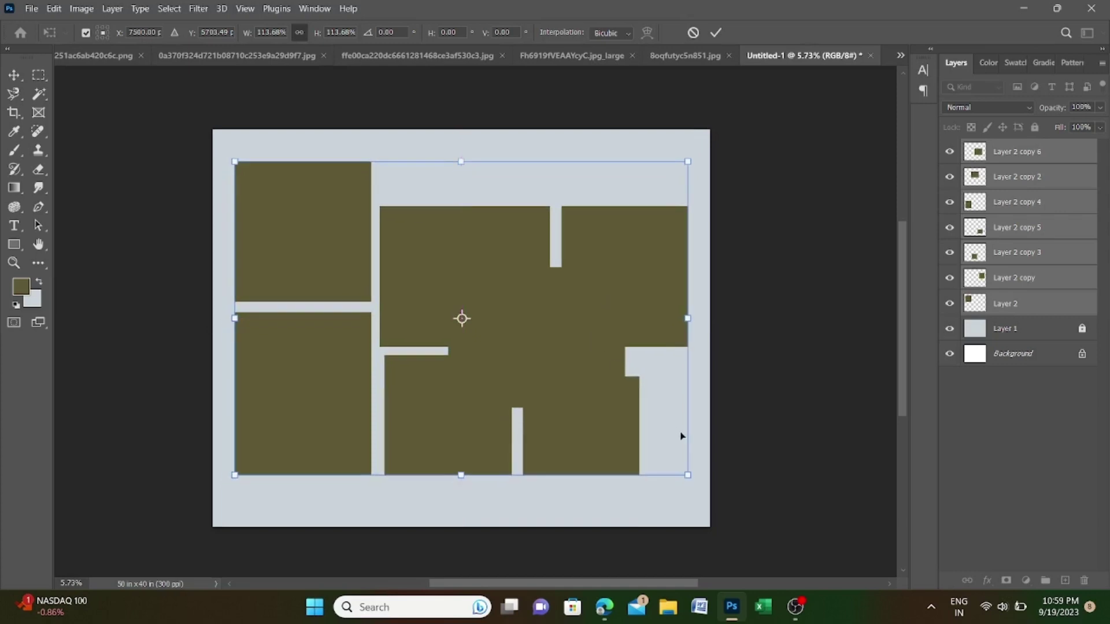
{"action": "left_click_drag", "start_coordinate": [684, 474], "coordinate": [675, 465]}
{"action": "left_click_drag", "start_coordinate": [542, 323], "coordinate": [542, 321]}
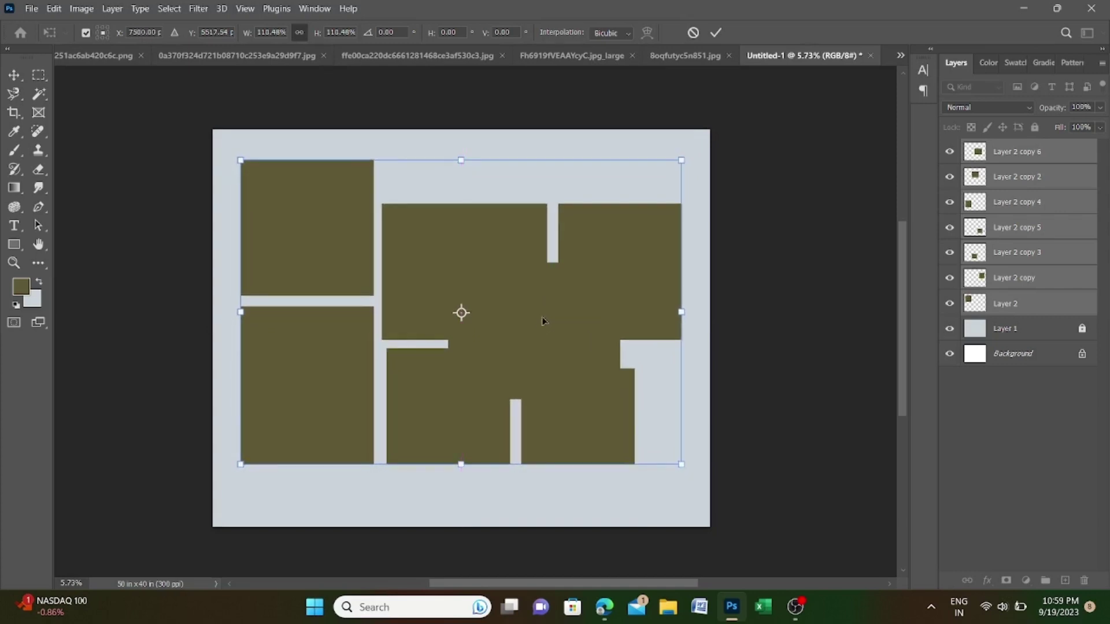
{"action": "key", "text": "Return"}
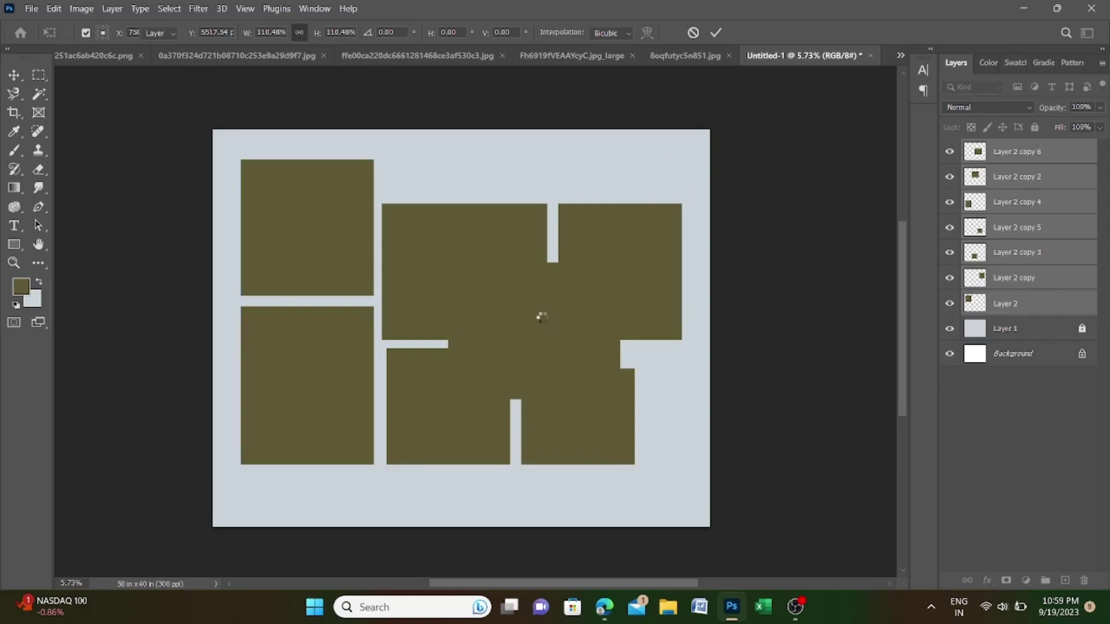
Give Layer 2 copy 6 a white 133 px outside Stroke effect
{"action": "left_click", "coordinate": [1054, 154]}
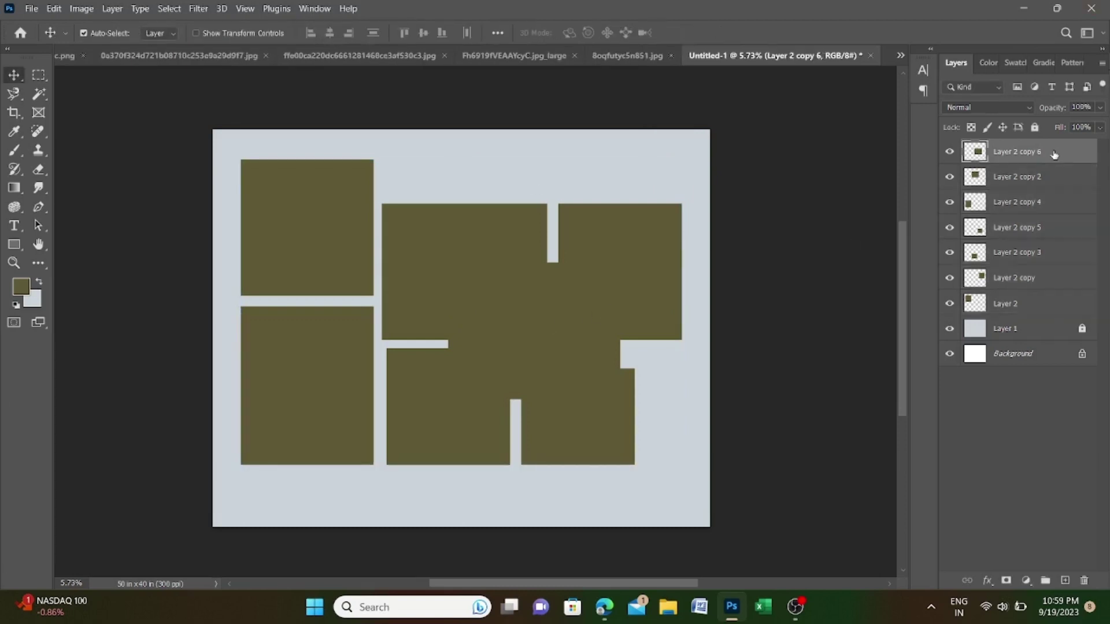
{"action": "left_click", "coordinate": [987, 580]}
{"action": "left_click", "coordinate": [1014, 474]}
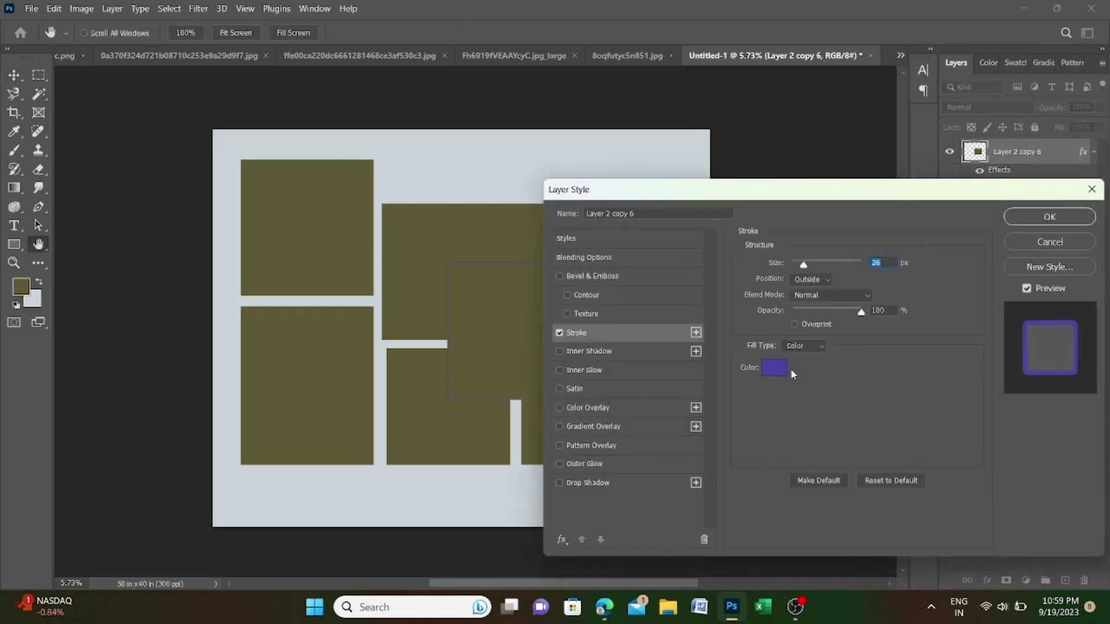
{"action": "left_click", "coordinate": [812, 264]}
{"action": "left_click", "coordinate": [807, 280]}
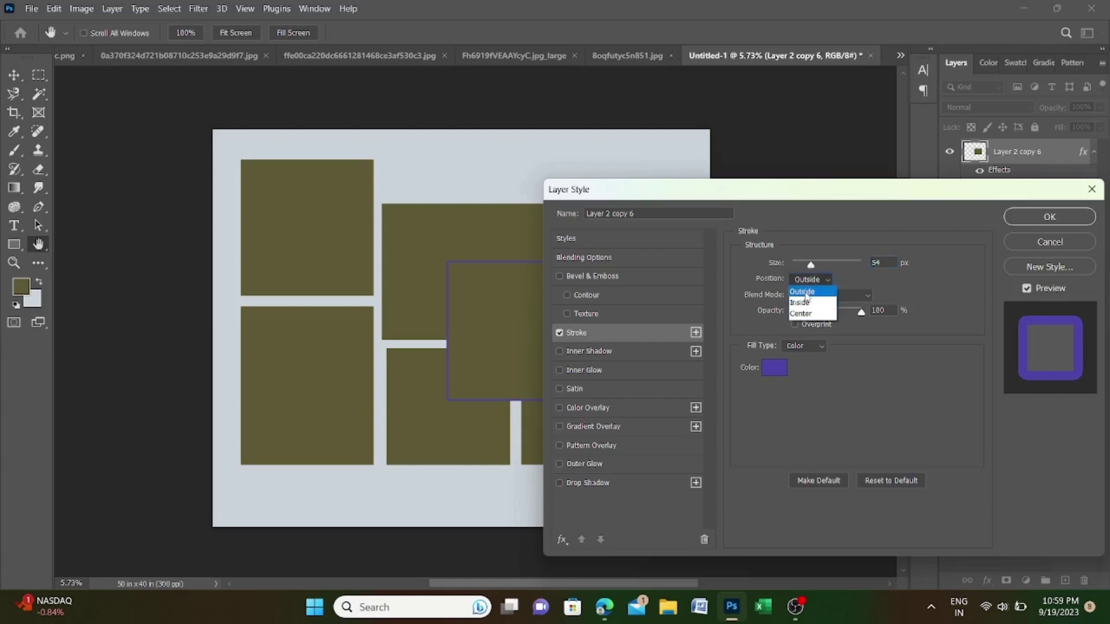
{"action": "left_click", "coordinate": [775, 368]}
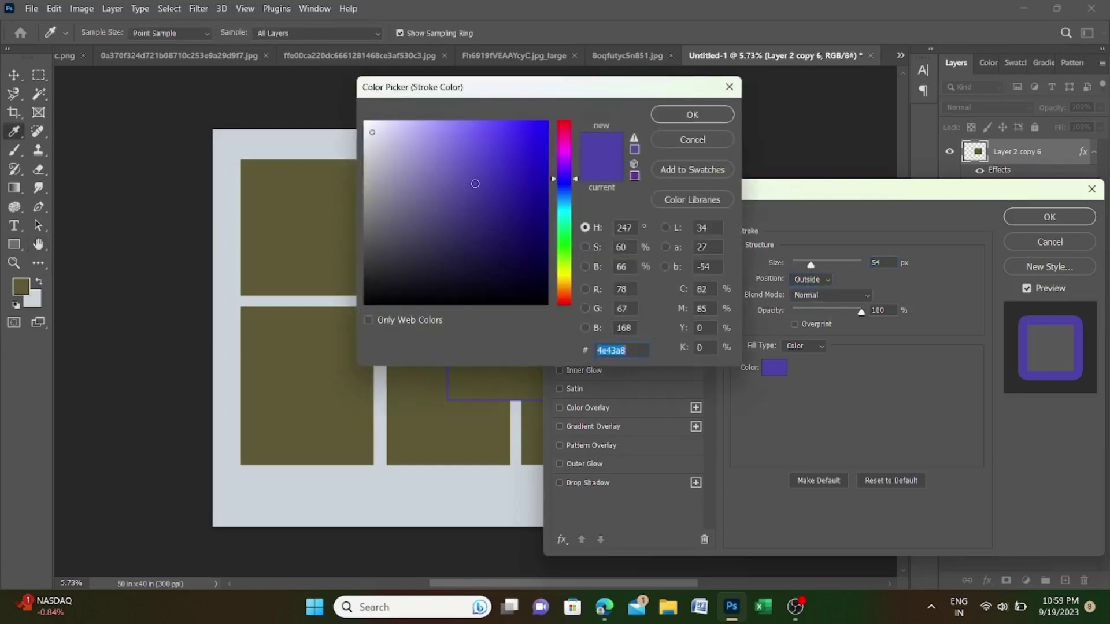
{"action": "left_click", "coordinate": [372, 133]}
{"action": "left_click", "coordinate": [674, 119]}
{"action": "left_click", "coordinate": [825, 263]}
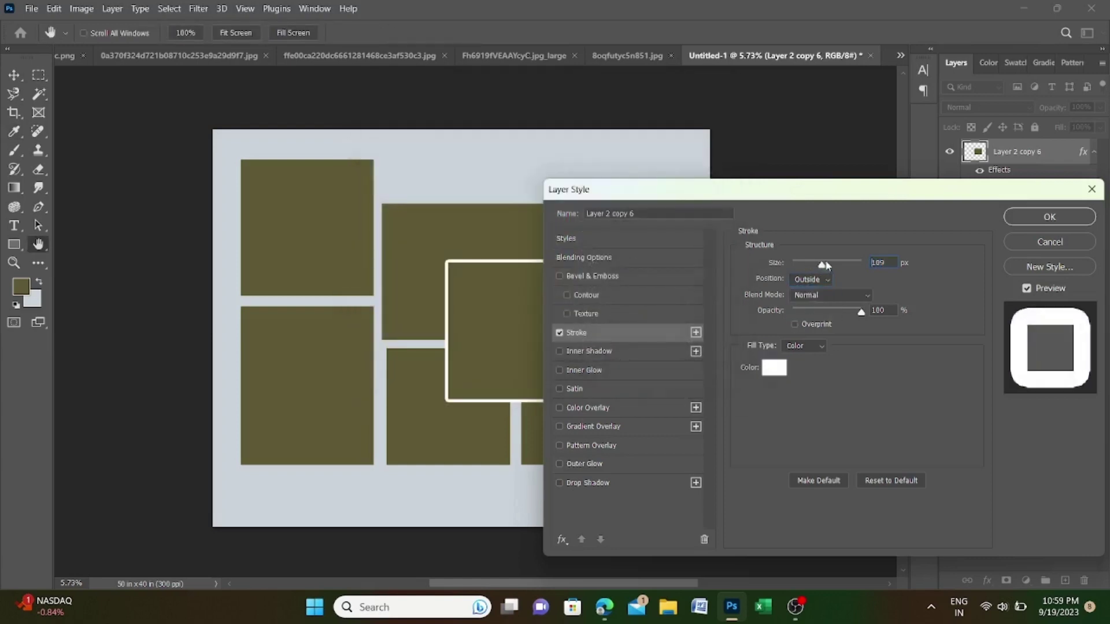
{"action": "left_click_drag", "start_coordinate": [826, 266], "coordinate": [829, 267]}
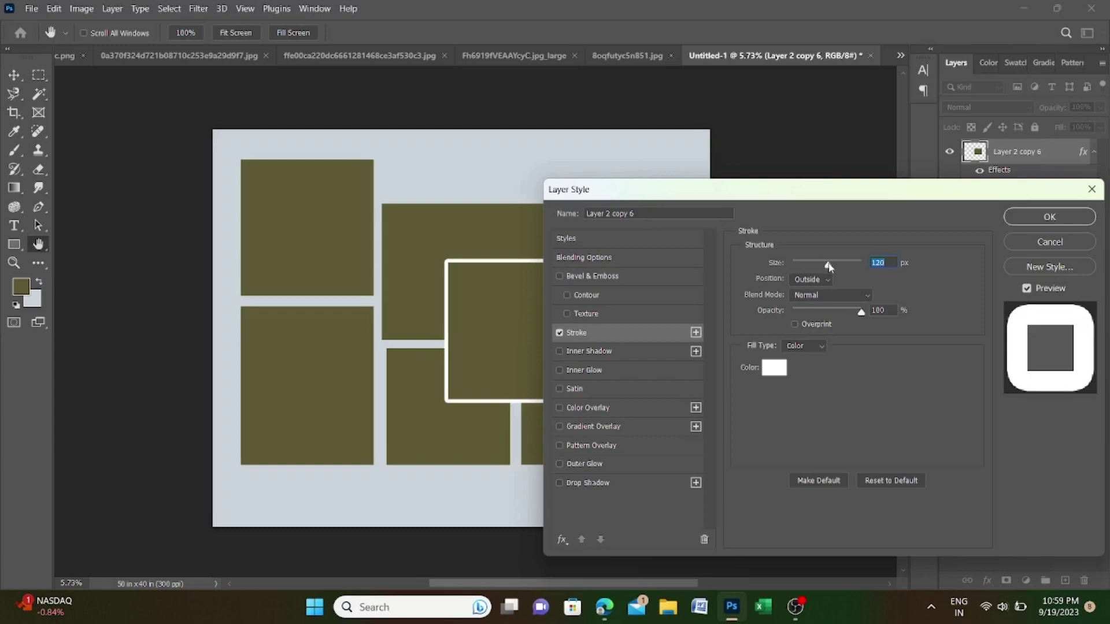
{"action": "left_click_drag", "start_coordinate": [834, 265], "coordinate": [838, 266]}
{"action": "left_click", "coordinate": [1022, 219]}
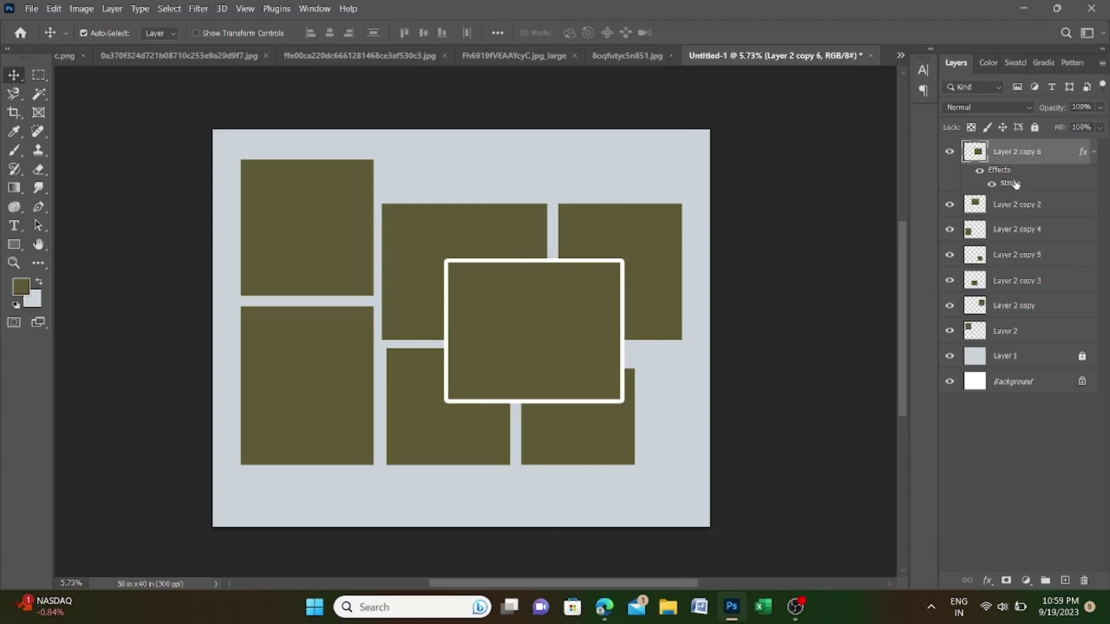
Alt-drag the Stroke effect onto each remaining box, then shrink the centre box to about 64%
{"action": "left_click_drag", "start_coordinate": [1010, 183], "coordinate": [1013, 335]}
{"action": "left_click", "coordinate": [1020, 371], "text": "alt"}
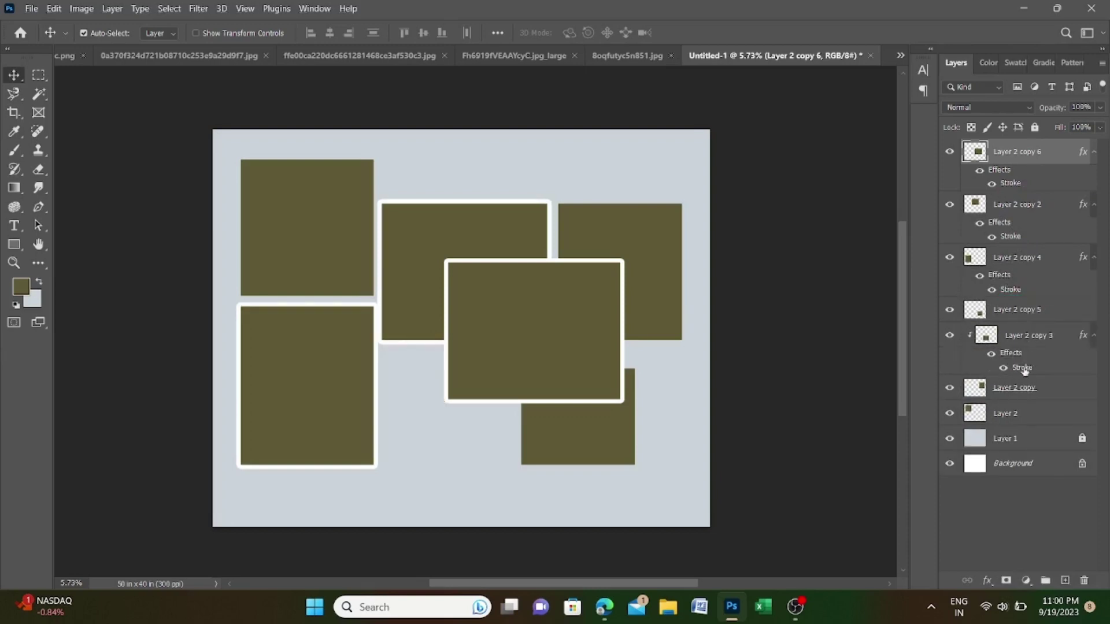
{"action": "key", "text": "ctrl+z"}
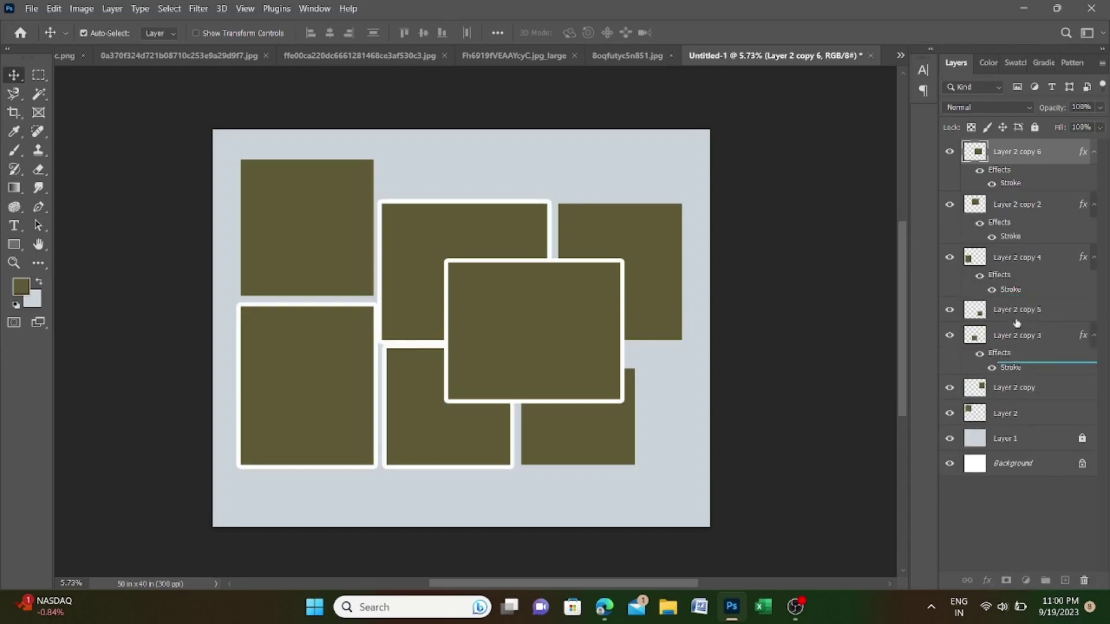
{"action": "left_click_drag", "start_coordinate": [1016, 370], "coordinate": [1016, 315]}
{"action": "left_click_drag", "start_coordinate": [1010, 394], "coordinate": [1015, 416]}
{"action": "left_click_drag", "start_coordinate": [1017, 387], "coordinate": [1016, 365]}
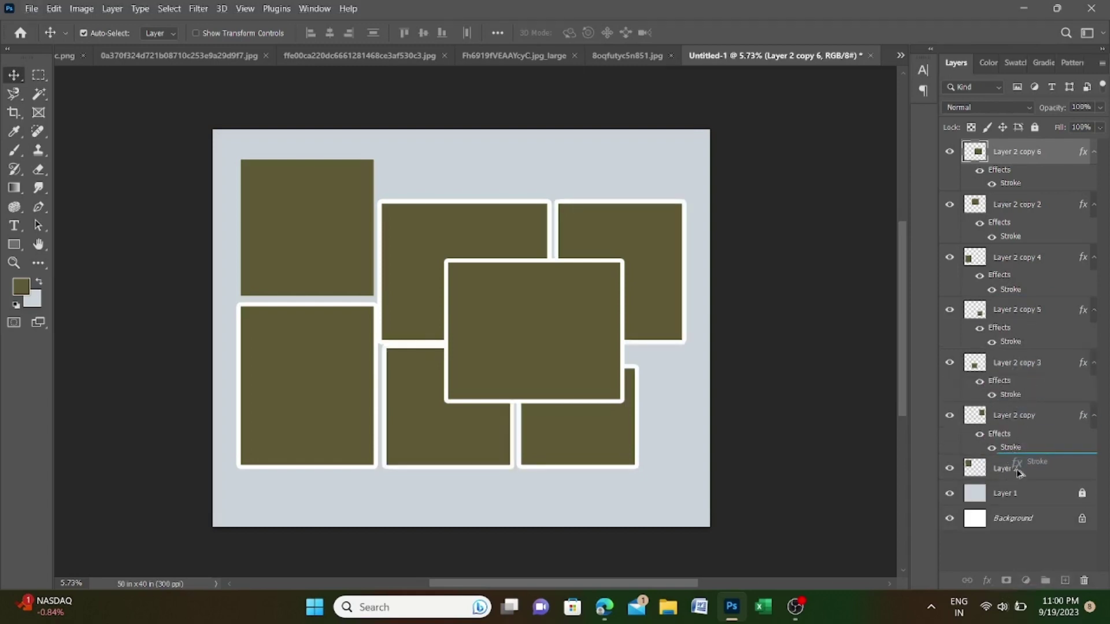
{"action": "left_click_drag", "start_coordinate": [1018, 472], "coordinate": [1017, 472]}
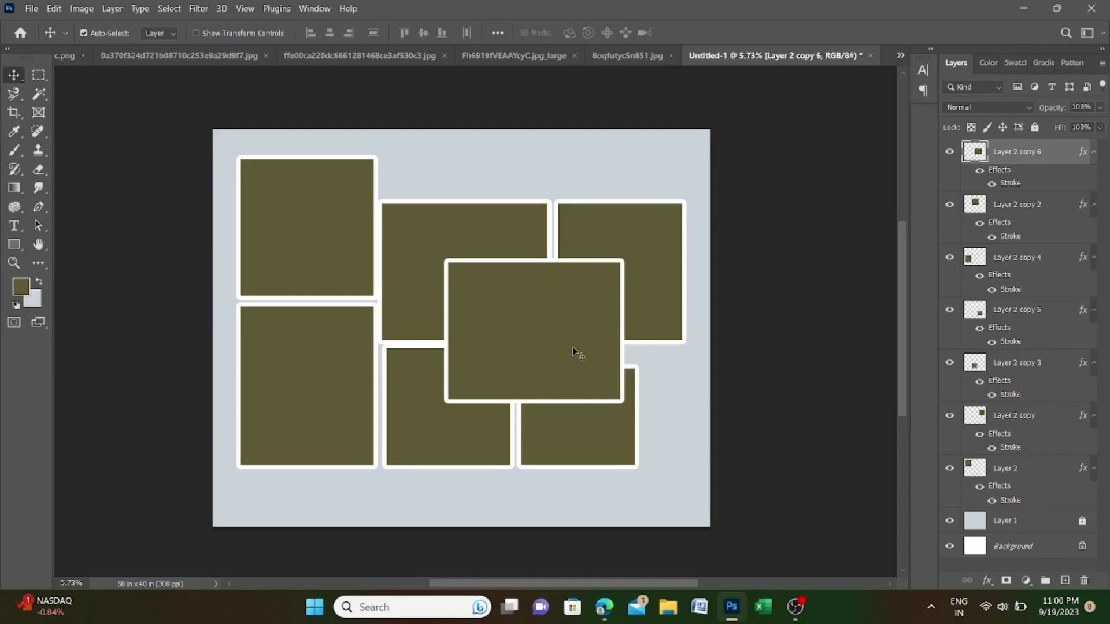
{"action": "key", "text": "ctrl+t"}
{"action": "mouse_move", "coordinate": [623, 331]}
{"action": "left_mouse_down"}
{"action": "mouse_move", "coordinate": [558, 330]}
{"action": "mouse_move", "coordinate": [584, 264]}
{"action": "left_mouse_up"}
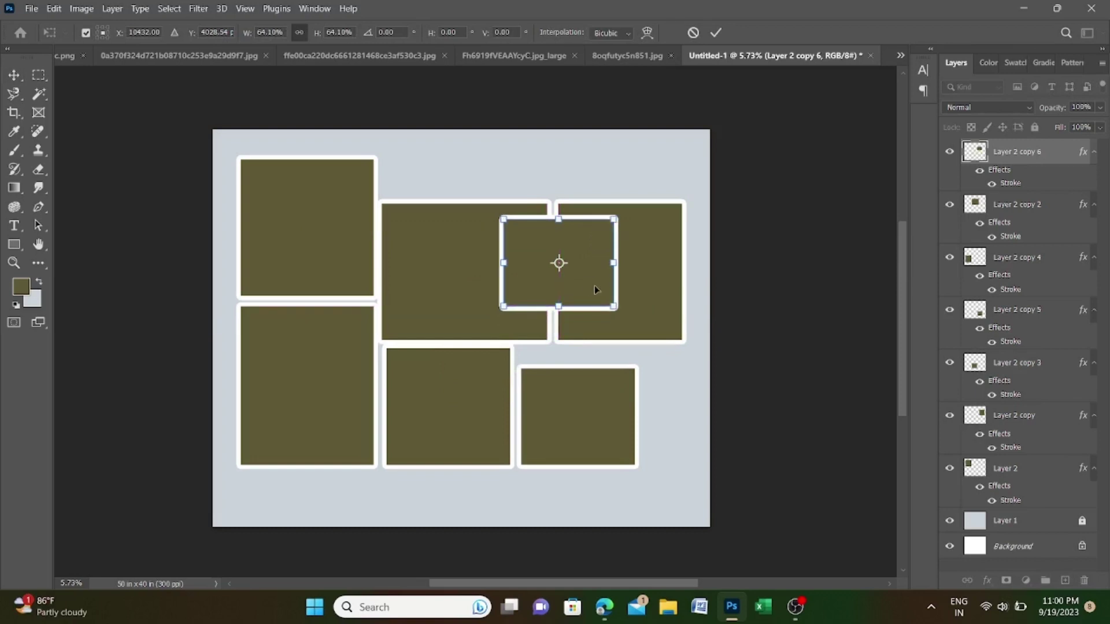
Nudge the shrunken centre box down, commit it, and switch to the 8oqfutyc5n851.jpg photo
{"action": "key", "text": "shift+Down"}
{"action": "key", "text": "shift+Down"}
{"action": "key", "text": "shift+Down"}
{"action": "key", "text": "shift+Down"}
{"action": "key", "text": "shift+Down"}
{"action": "key", "text": "shift+Down"}
{"action": "key", "text": "shift+Down"}
{"action": "key", "text": "shift+Down"}
{"action": "key", "text": "shift+Down"}
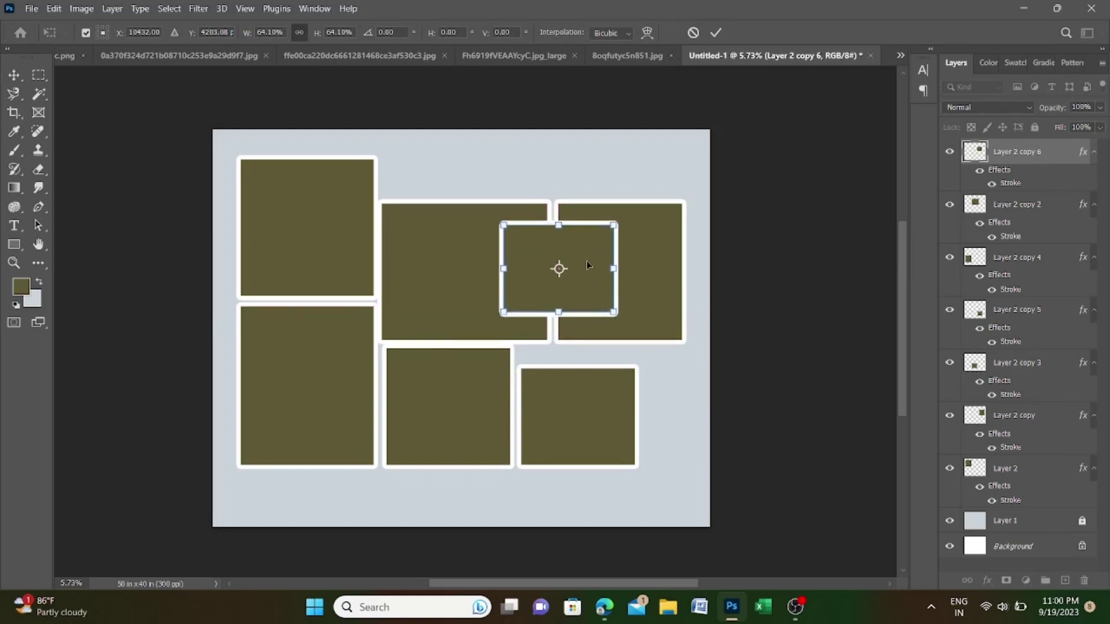
{"action": "key", "text": "shift+Down"}
{"action": "key", "text": "shift+Down"}
{"action": "key", "text": "shift+Down"}
{"action": "key", "text": "Return"}
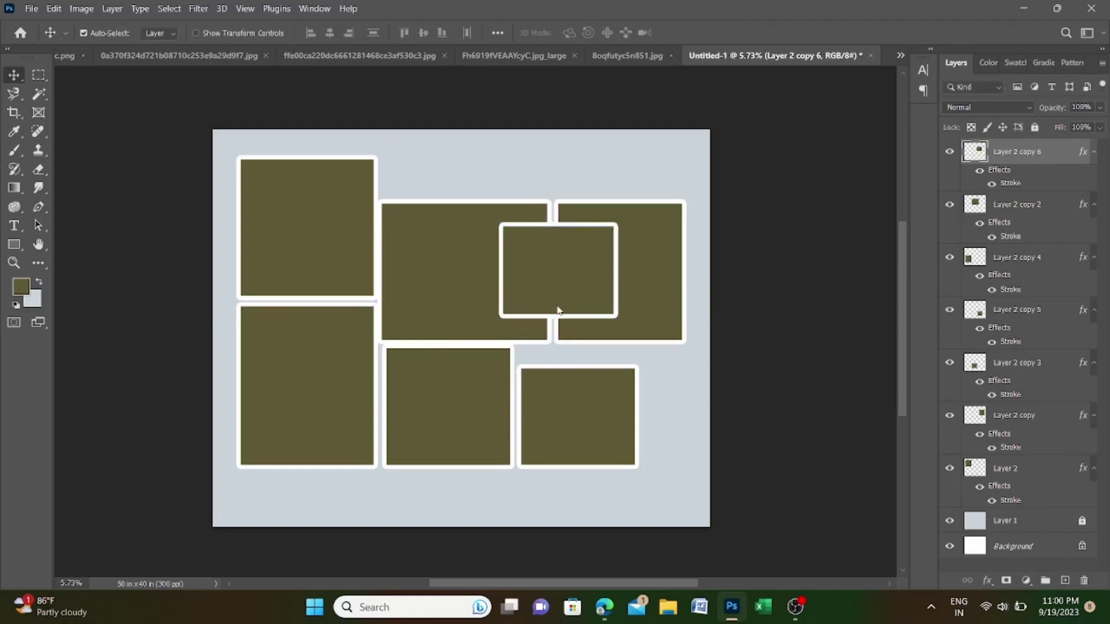
{"action": "left_click", "coordinate": [643, 56]}
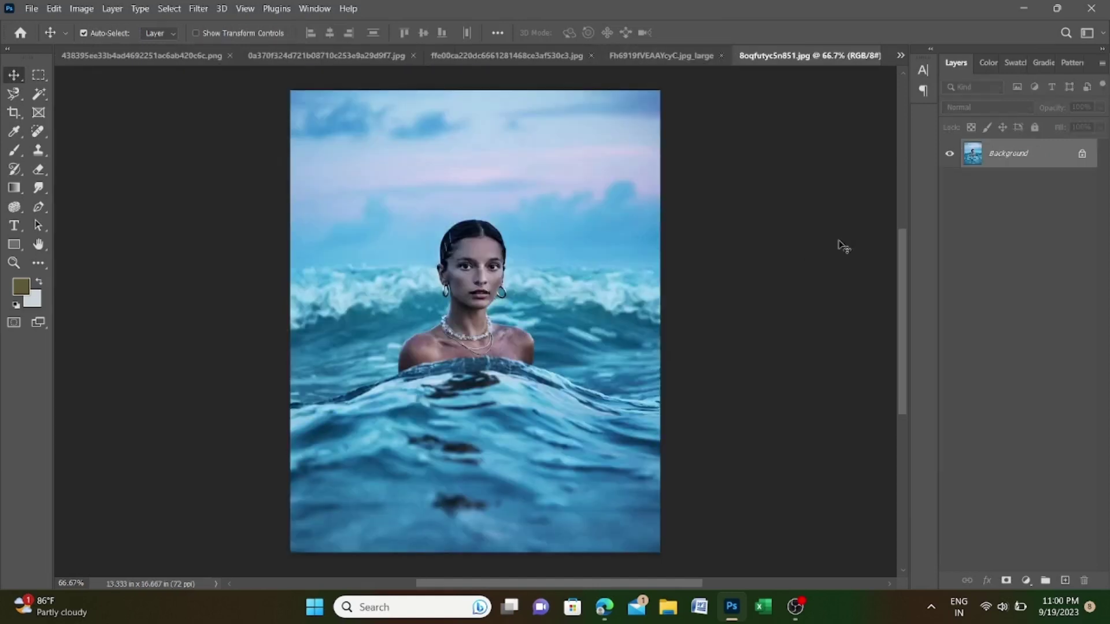
Duplicate the woman-in-the-waves photo layer into the Untitled-1 collage document
{"action": "right_click", "coordinate": [989, 161]}
{"action": "left_click", "coordinate": [1002, 194]}
{"action": "left_click", "coordinate": [528, 212]}
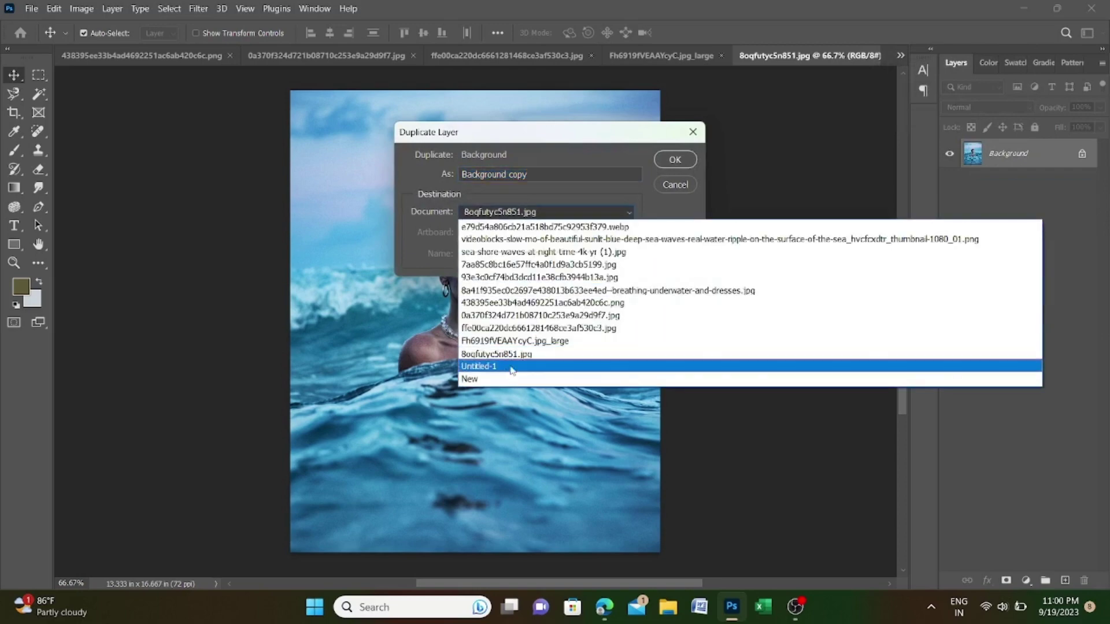
{"action": "left_click", "coordinate": [516, 364]}
{"action": "left_click", "coordinate": [674, 160]}
Switch to Untitled-1 and move the waves photo into the small centre frame
{"action": "left_click", "coordinate": [900, 55]}
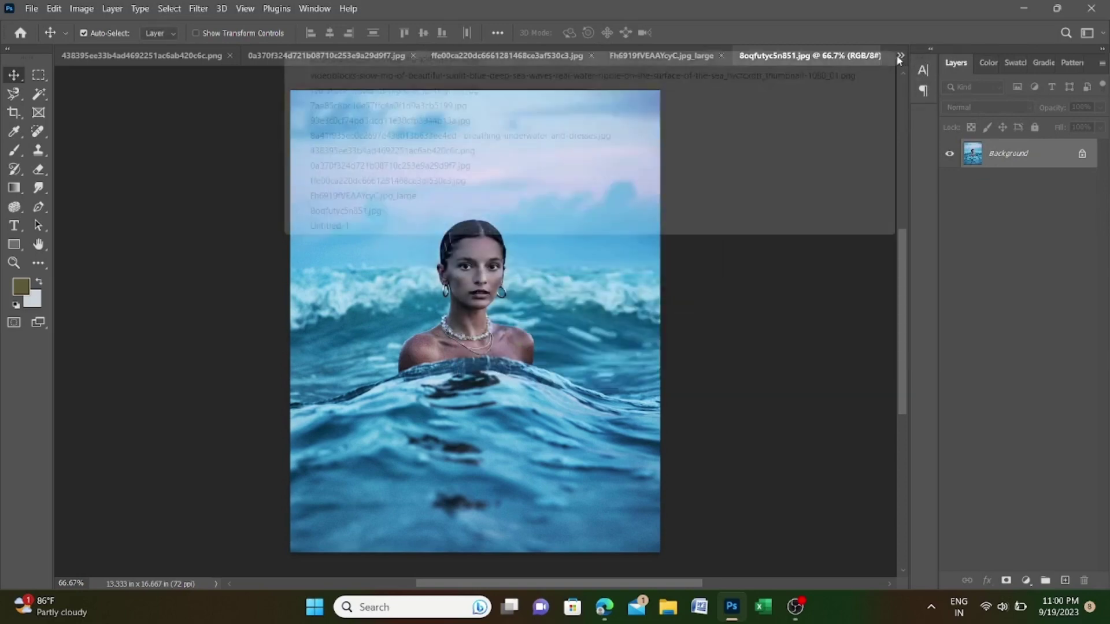
{"action": "left_click", "coordinate": [405, 226]}
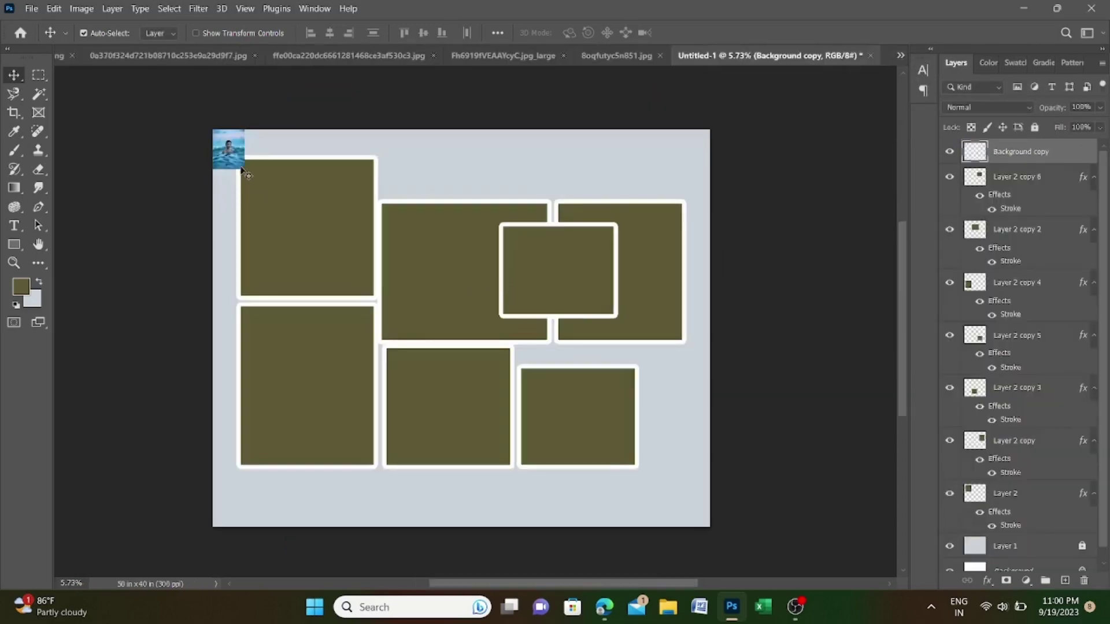
{"action": "left_click_drag", "start_coordinate": [242, 171], "coordinate": [562, 263]}
{"action": "left_click", "coordinate": [1034, 180]}
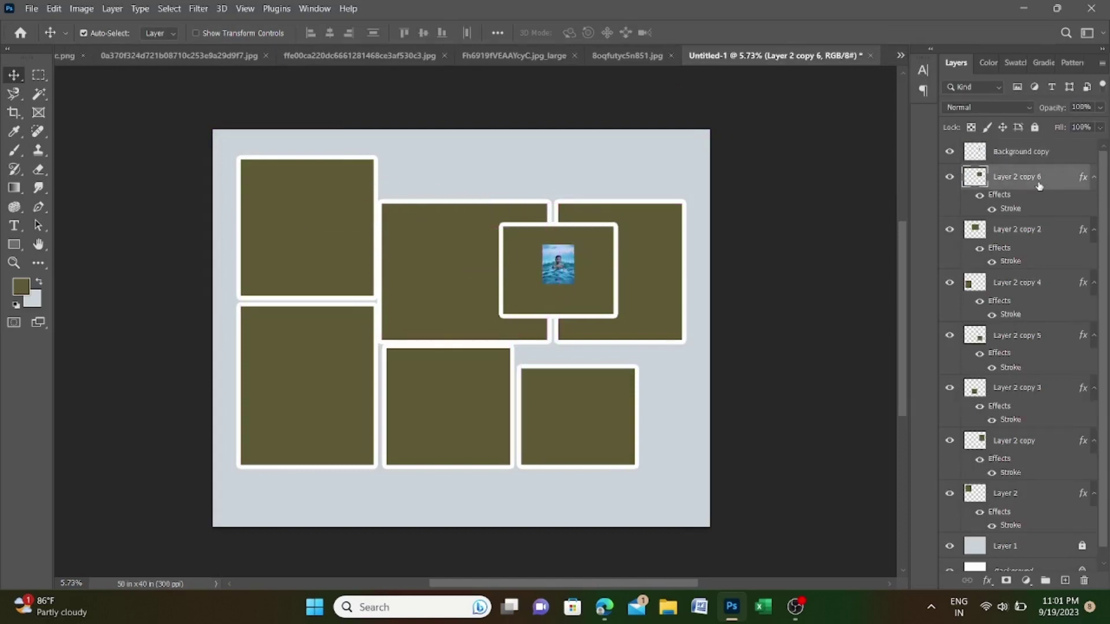
{"action": "left_click", "coordinate": [562, 268]}
Scale up the waves photo, clip it into the centre frame, then switch to the swimmer photo
{"action": "key", "text": "ctrl+t"}
{"action": "scroll", "coordinate": [562, 267], "scroll_direction": "up", "scroll_amount": 2}
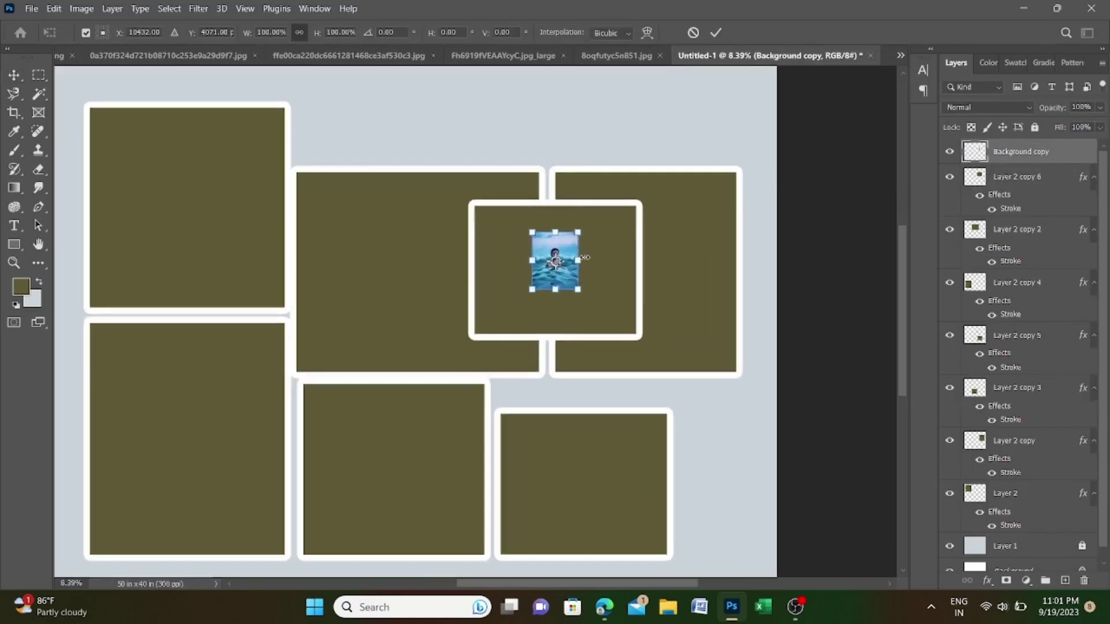
{"action": "mouse_move", "coordinate": [583, 254]}
{"action": "left_mouse_down"}
{"action": "mouse_move", "coordinate": [676, 256]}
{"action": "mouse_move", "coordinate": [632, 258]}
{"action": "left_mouse_up"}
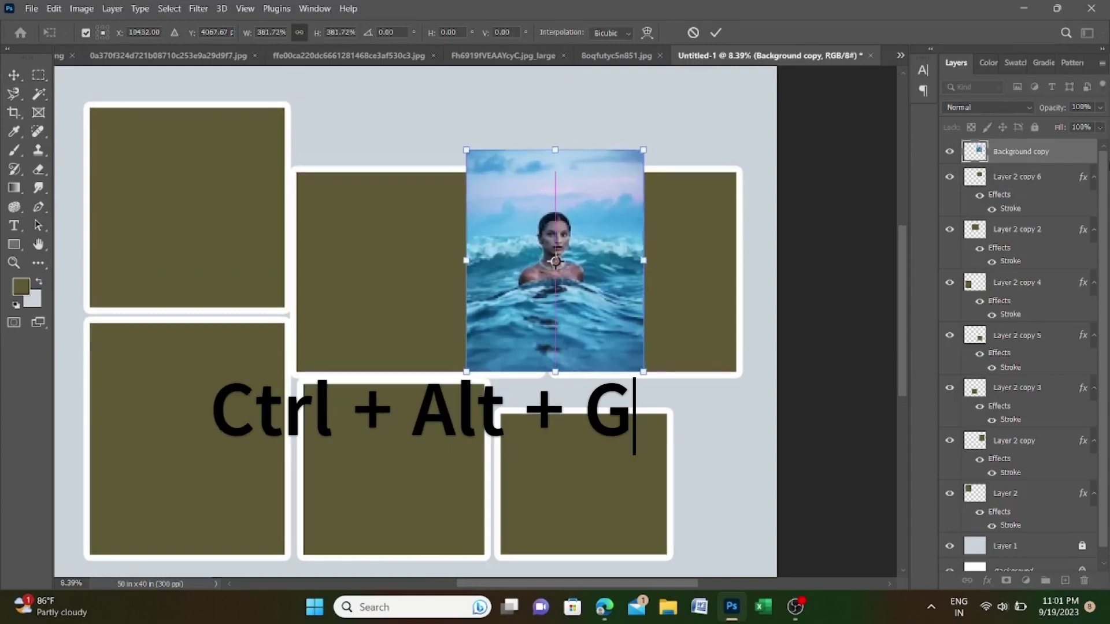
{"action": "key", "text": "Return"}
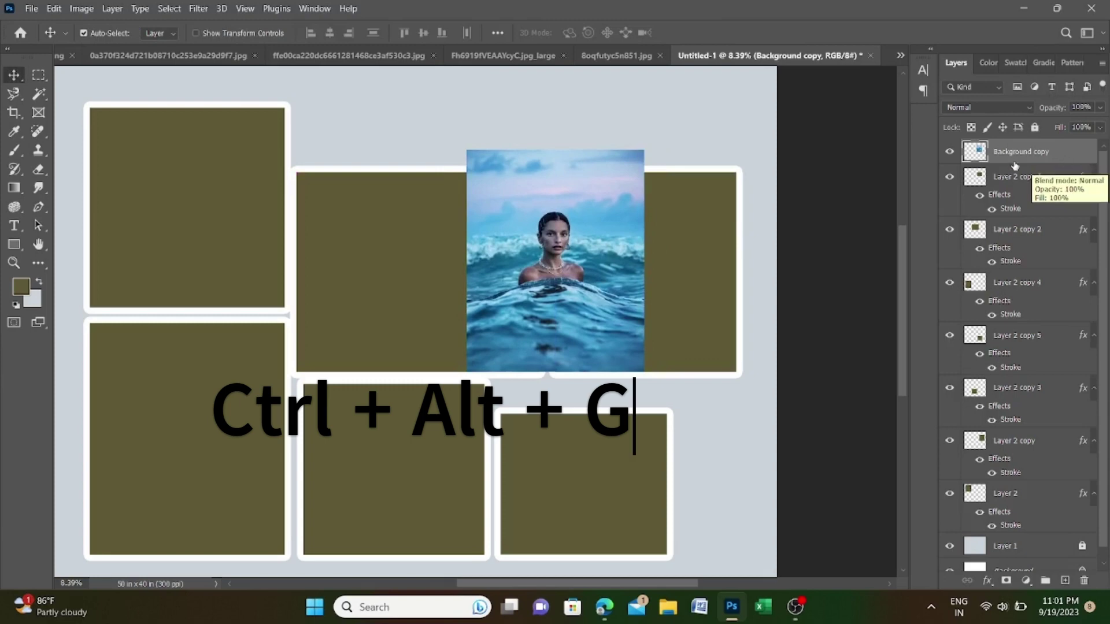
{"action": "left_click", "coordinate": [1024, 162], "text": "alt"}
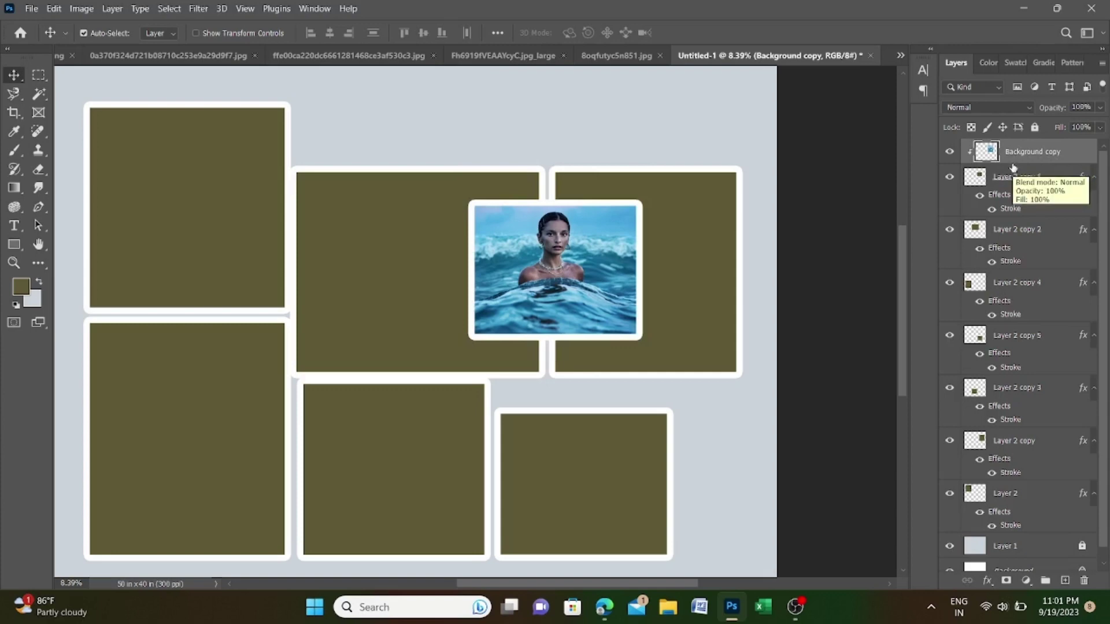
{"action": "scroll", "coordinate": [653, 289], "scroll_direction": "down", "scroll_amount": 1}
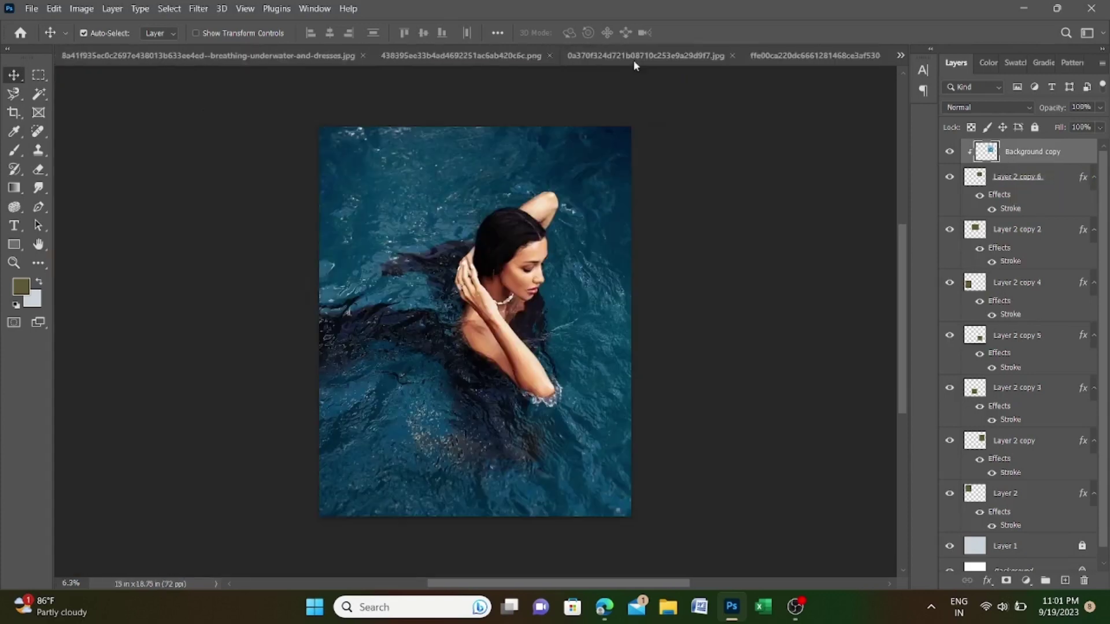
{"action": "left_click", "coordinate": [633, 58]}
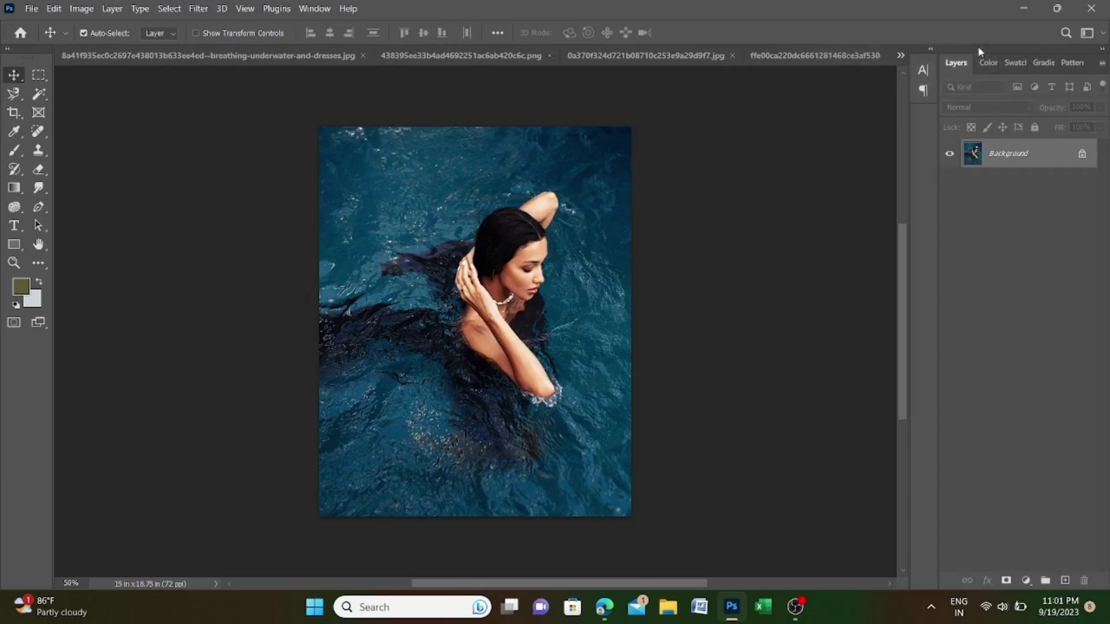
Float the side panels and duplicate the swimming-woman photo layer into Untitled-1
{"action": "left_click_drag", "start_coordinate": [976, 46], "coordinate": [973, 97]}
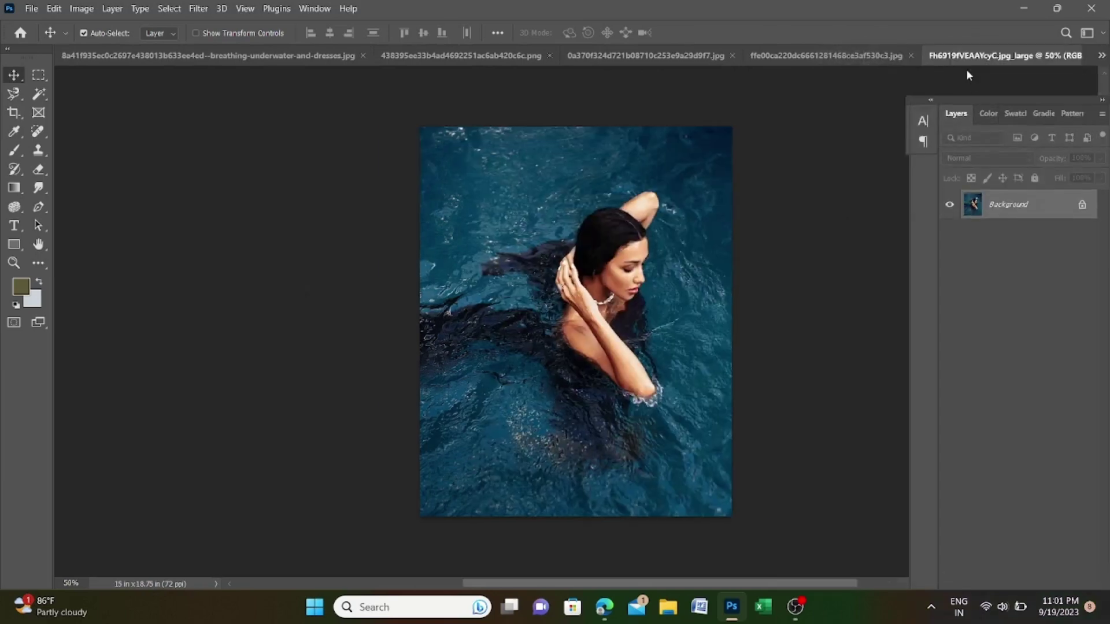
{"action": "right_click", "coordinate": [1011, 214]}
{"action": "left_click", "coordinate": [1014, 239]}
{"action": "left_click", "coordinate": [595, 212]}
{"action": "left_click", "coordinate": [512, 350]}
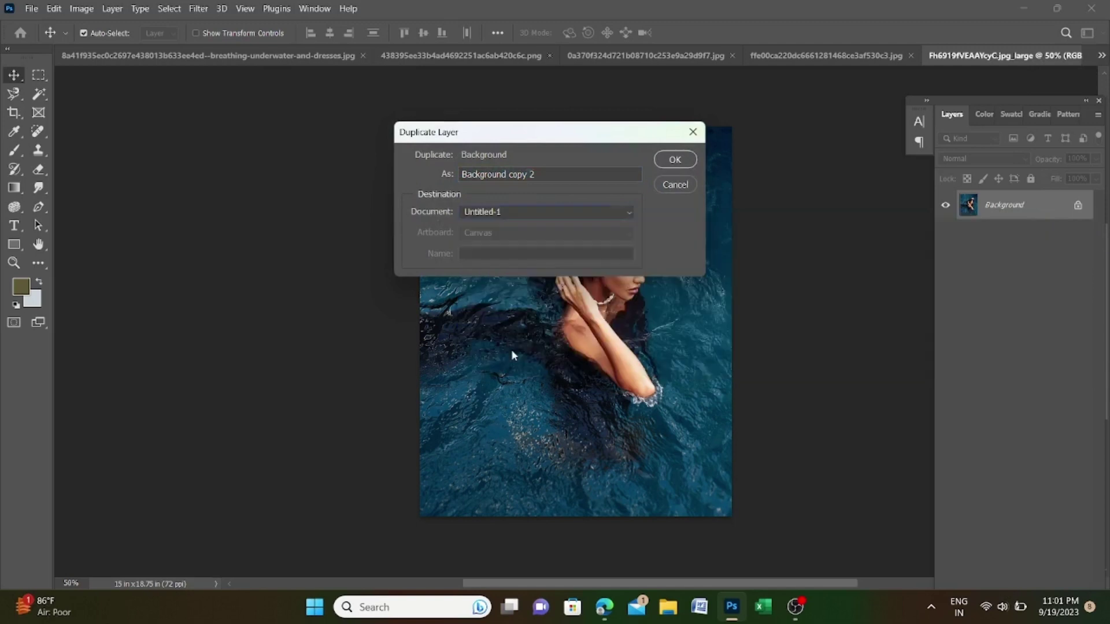
{"action": "left_click", "coordinate": [676, 158]}
Switch to Untitled-1 and move the swimmer photo into the top-left frame
{"action": "left_click", "coordinate": [1101, 55]}
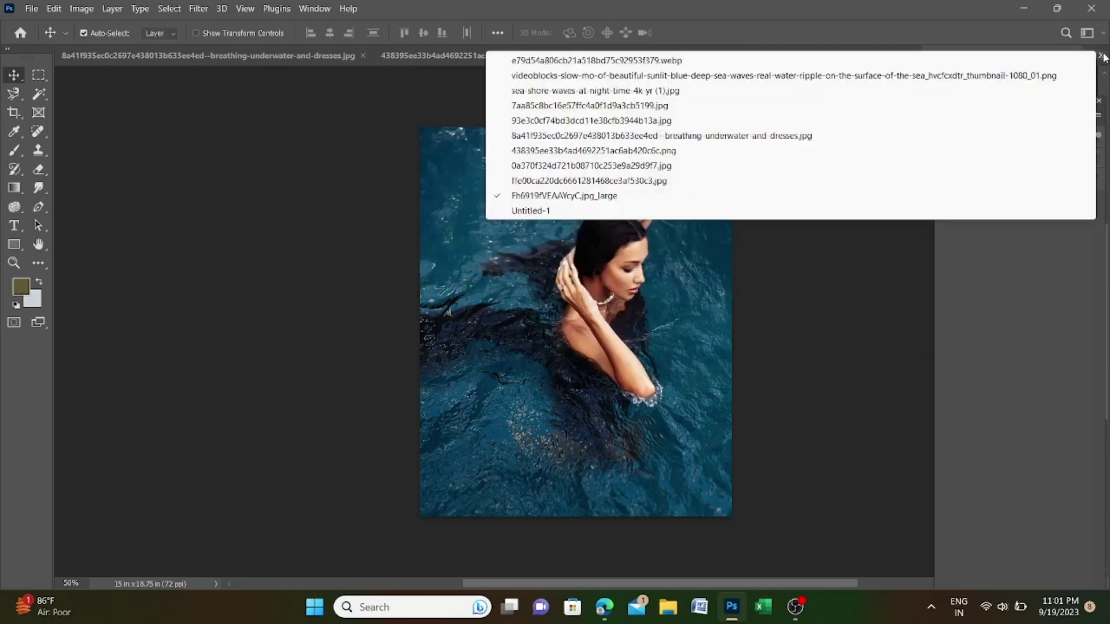
{"action": "left_click", "coordinate": [615, 209]}
{"action": "left_click_drag", "start_coordinate": [327, 121], "coordinate": [394, 200]}
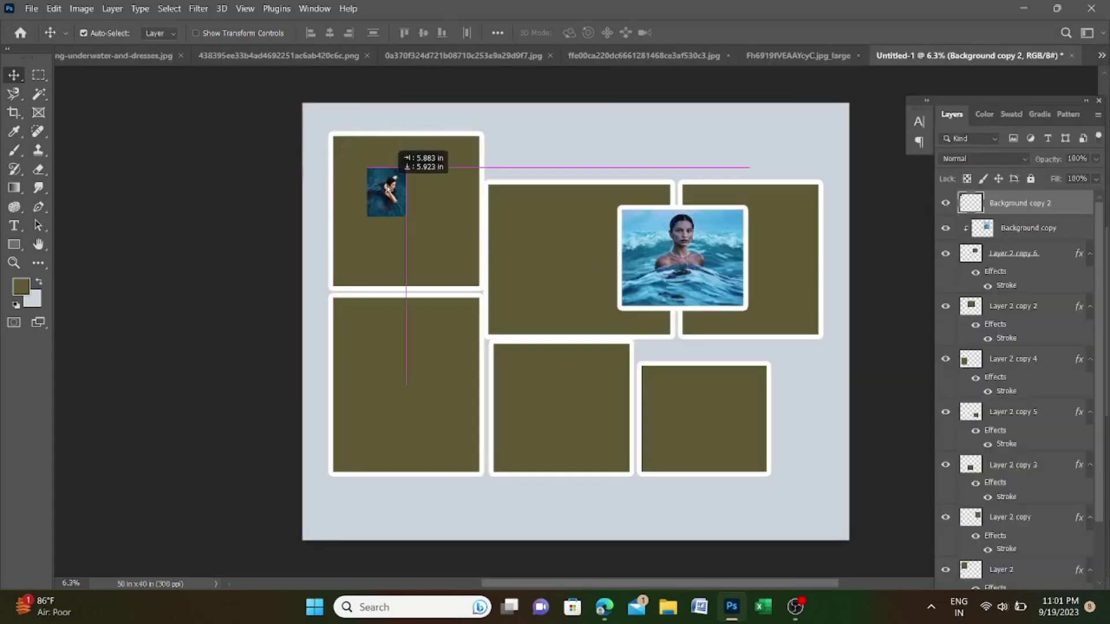
{"action": "left_click", "coordinate": [681, 370]}
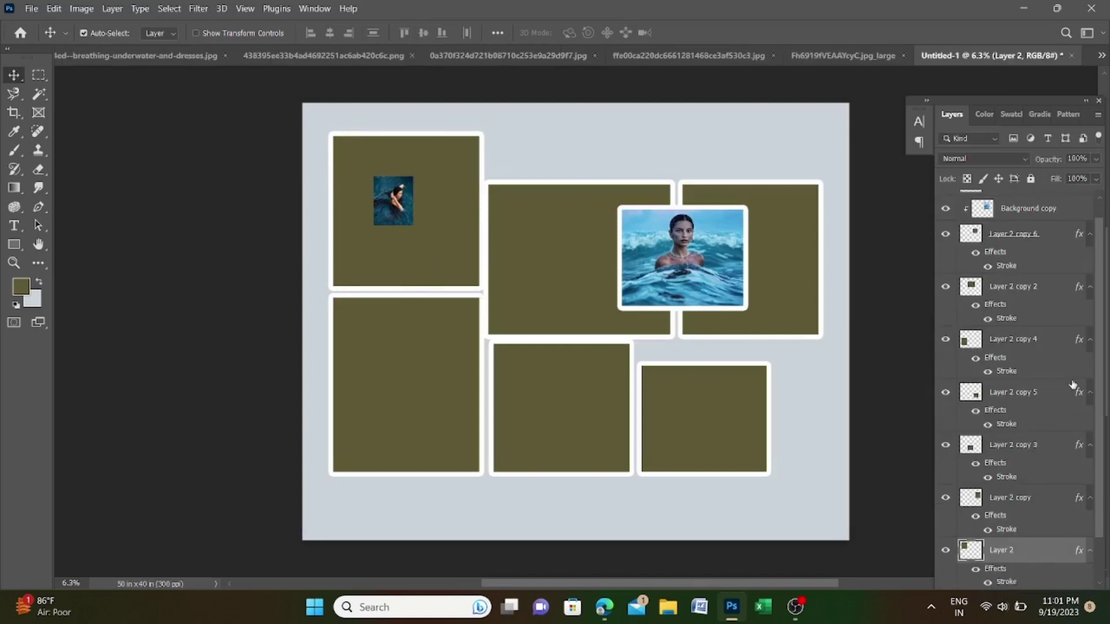
Place the swimmer layer above Layer 2, scale it over the top-left frame, and clip it
{"action": "scroll", "coordinate": [1072, 347], "scroll_direction": "up", "scroll_amount": 1}
{"action": "left_click_drag", "start_coordinate": [1034, 203], "coordinate": [1041, 555]}
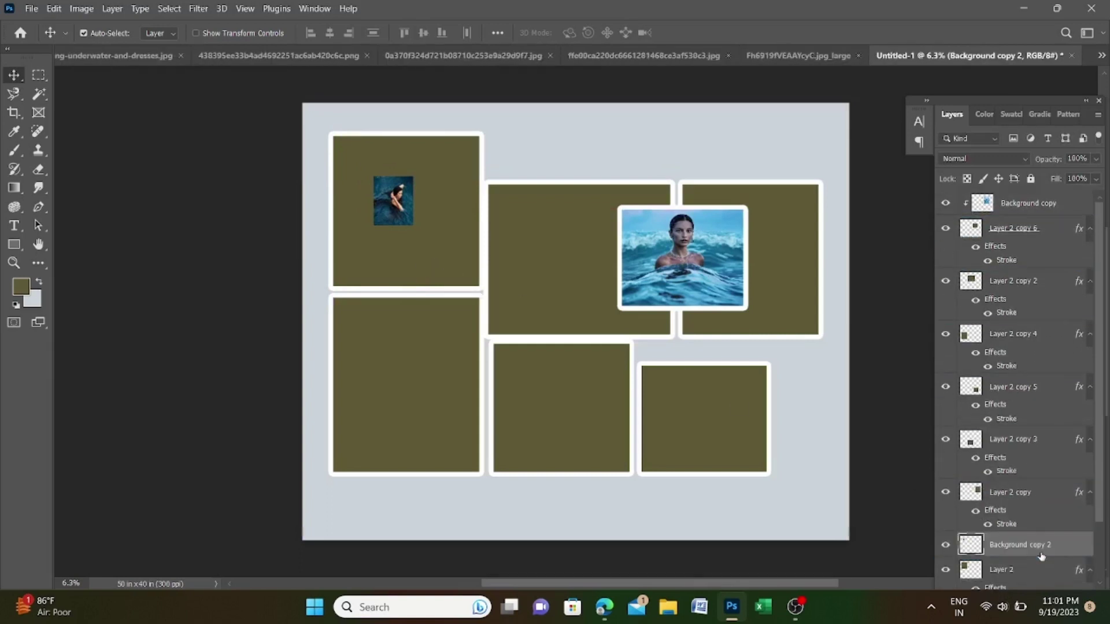
{"action": "scroll", "coordinate": [397, 196], "scroll_direction": "up", "scroll_amount": 1}
{"action": "key", "text": "ctrl+t"}
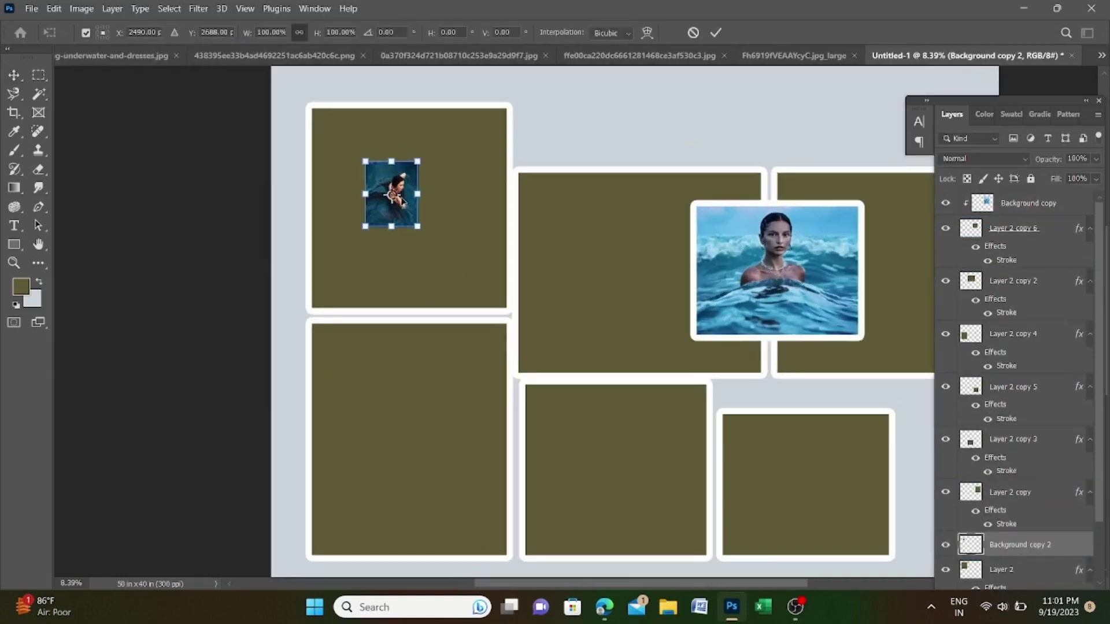
{"action": "left_click_drag", "start_coordinate": [421, 159], "coordinate": [524, 94]}
{"action": "left_click_drag", "start_coordinate": [441, 229], "coordinate": [405, 231]}
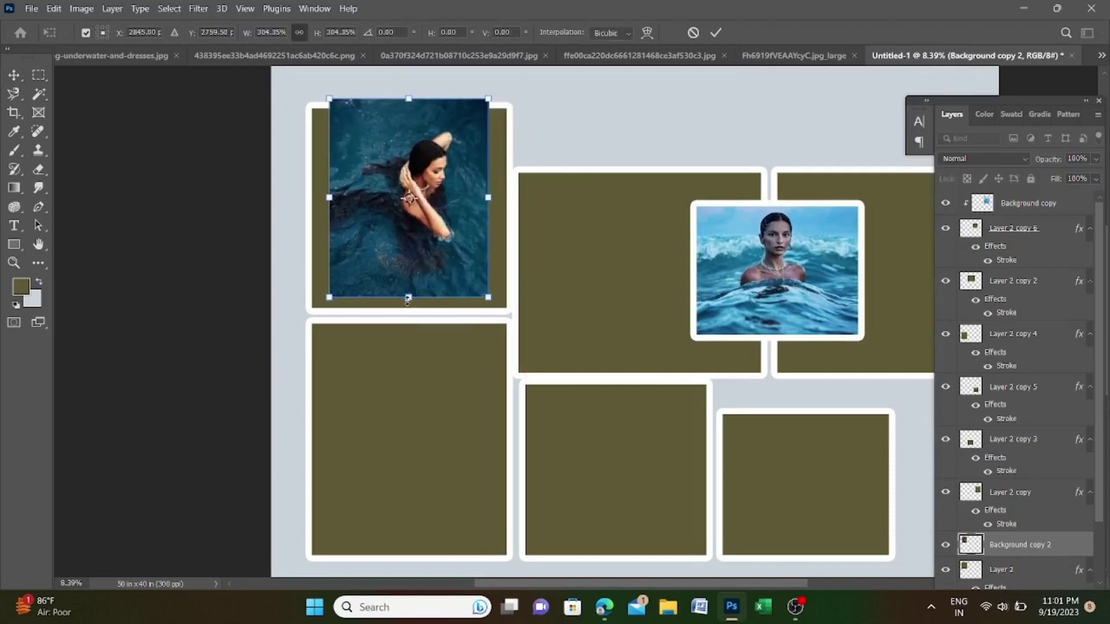
{"action": "left_click_drag", "start_coordinate": [407, 298], "coordinate": [408, 343]}
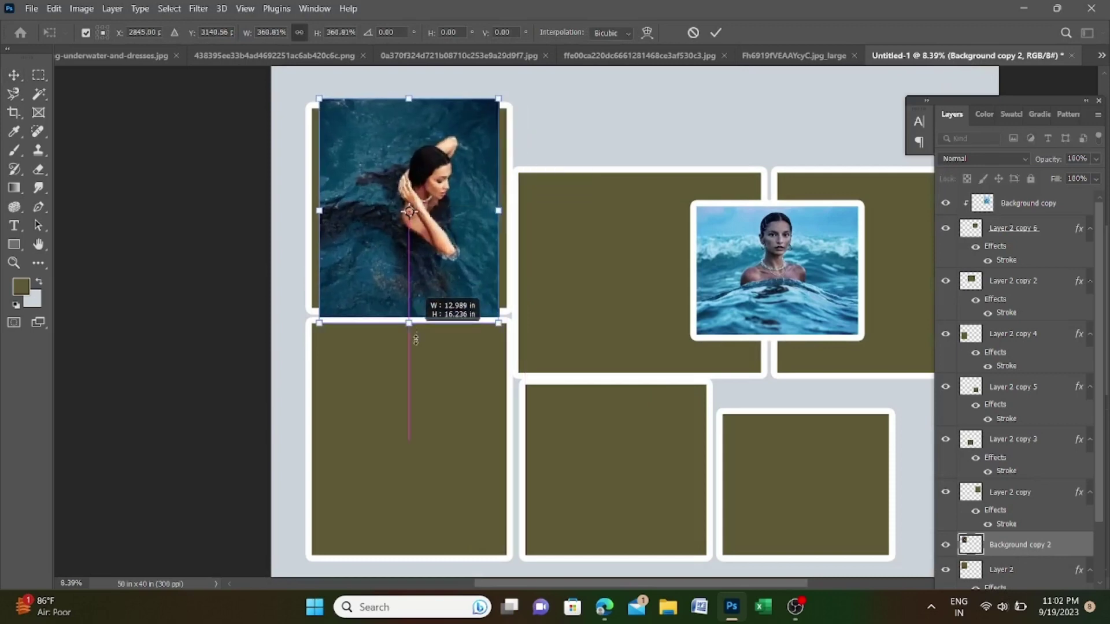
{"action": "key", "text": "Return"}
{"action": "left_click", "coordinate": [1010, 556], "text": "alt"}
Fit the whole collage in view and switch to the underwater reef painting
{"action": "key", "text": "ctrl+0"}
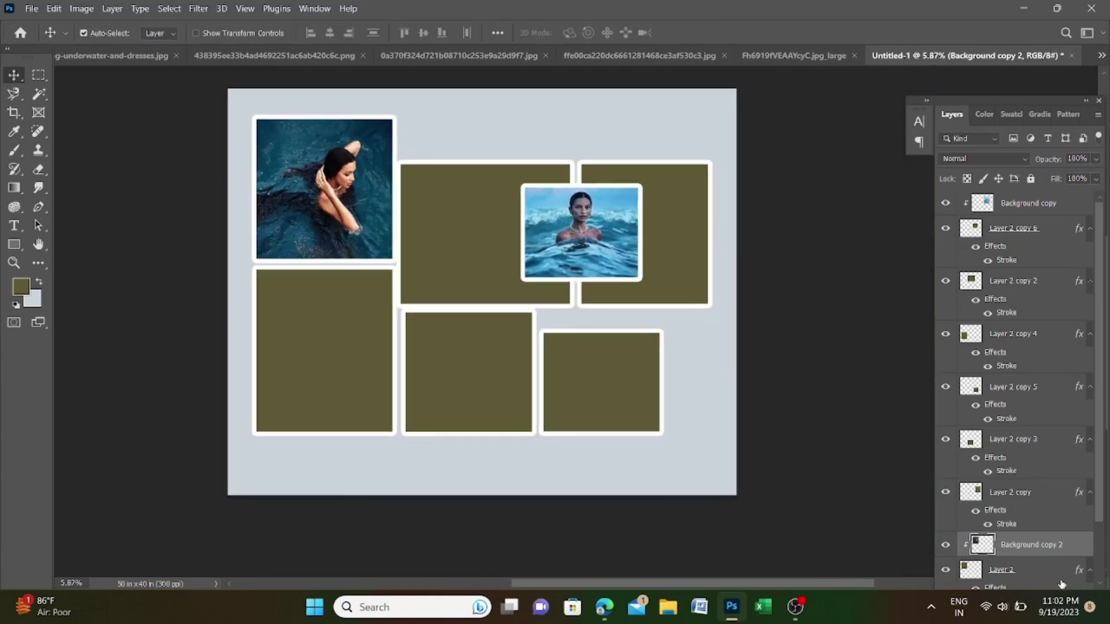
{"action": "left_click", "coordinate": [792, 56]}
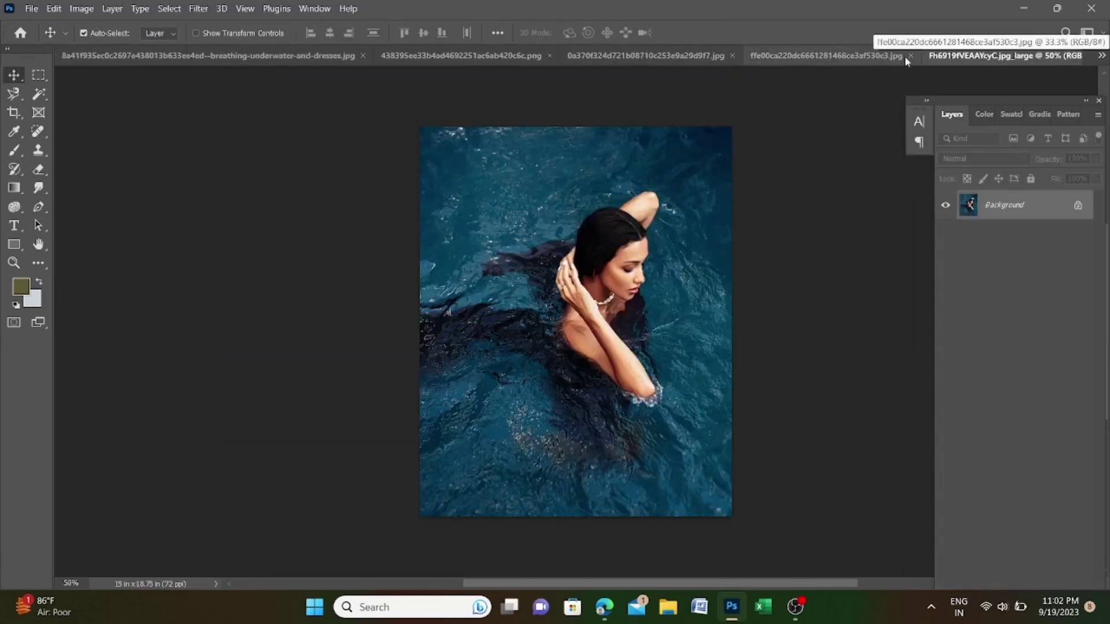
{"action": "left_click", "coordinate": [805, 55]}
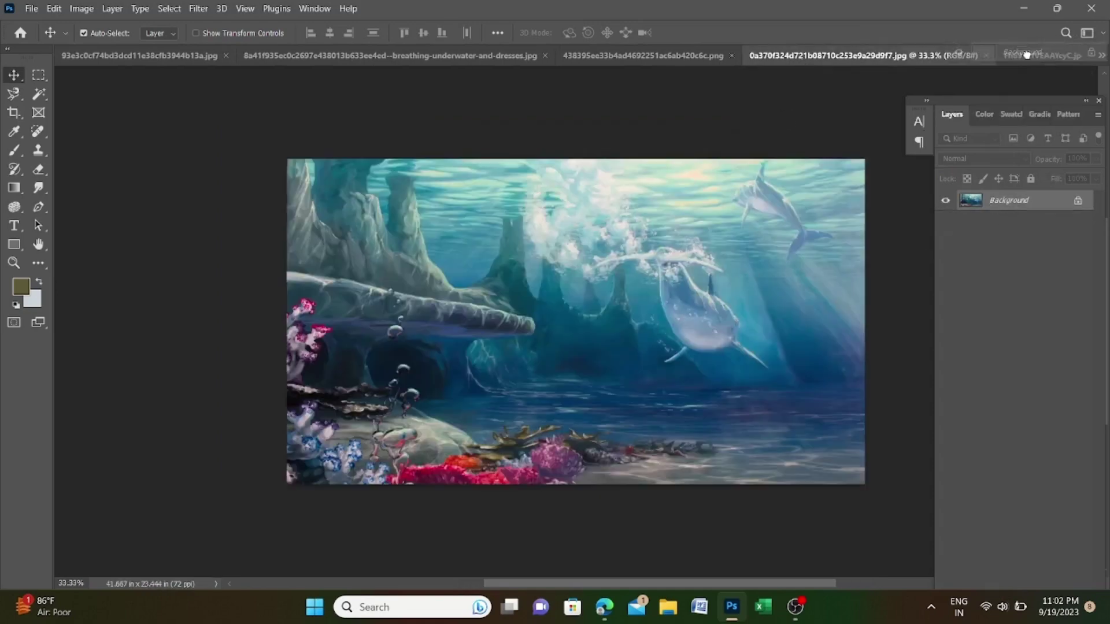
Duplicate the swimming-woman photo layer into Untitled-1 once more
{"action": "left_click", "coordinate": [1046, 56]}
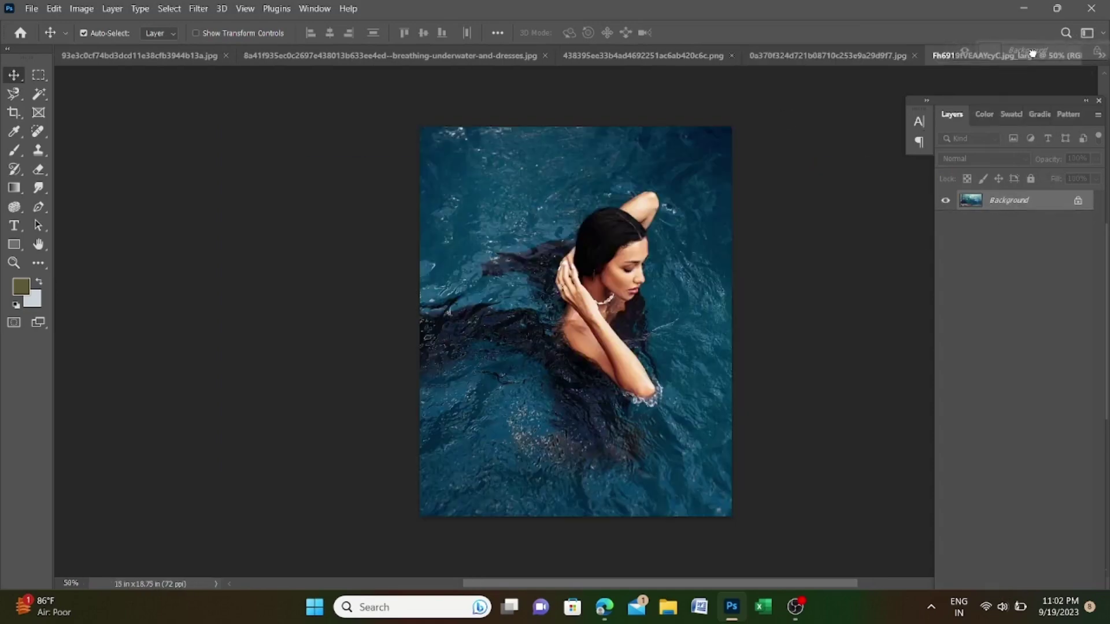
{"action": "right_click", "coordinate": [1025, 206]}
{"action": "left_click", "coordinate": [1025, 236]}
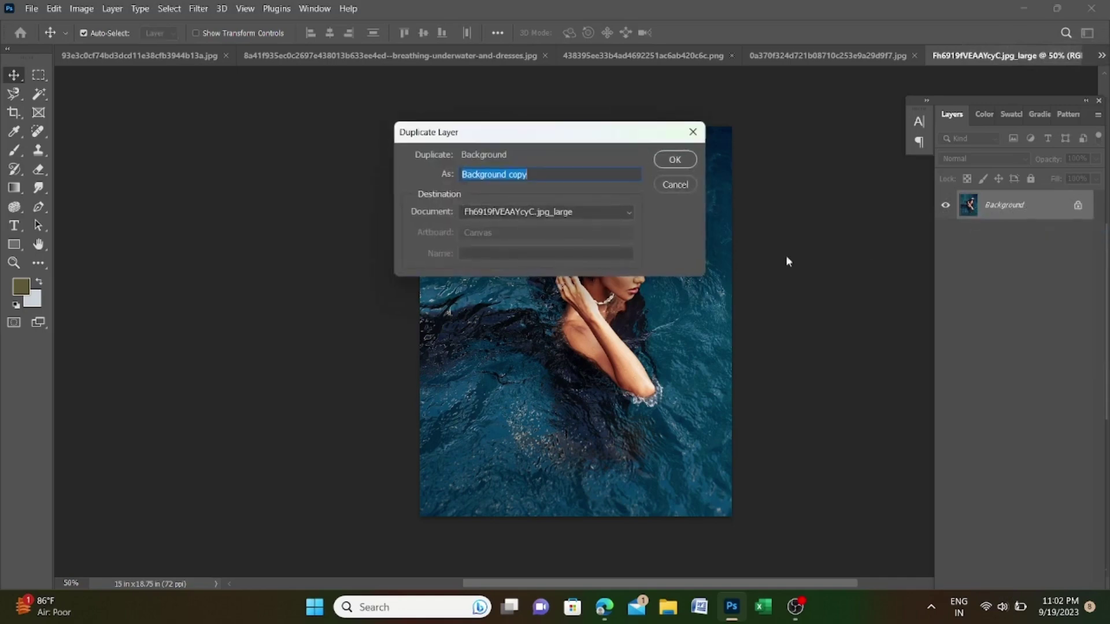
{"action": "left_click", "coordinate": [546, 212]}
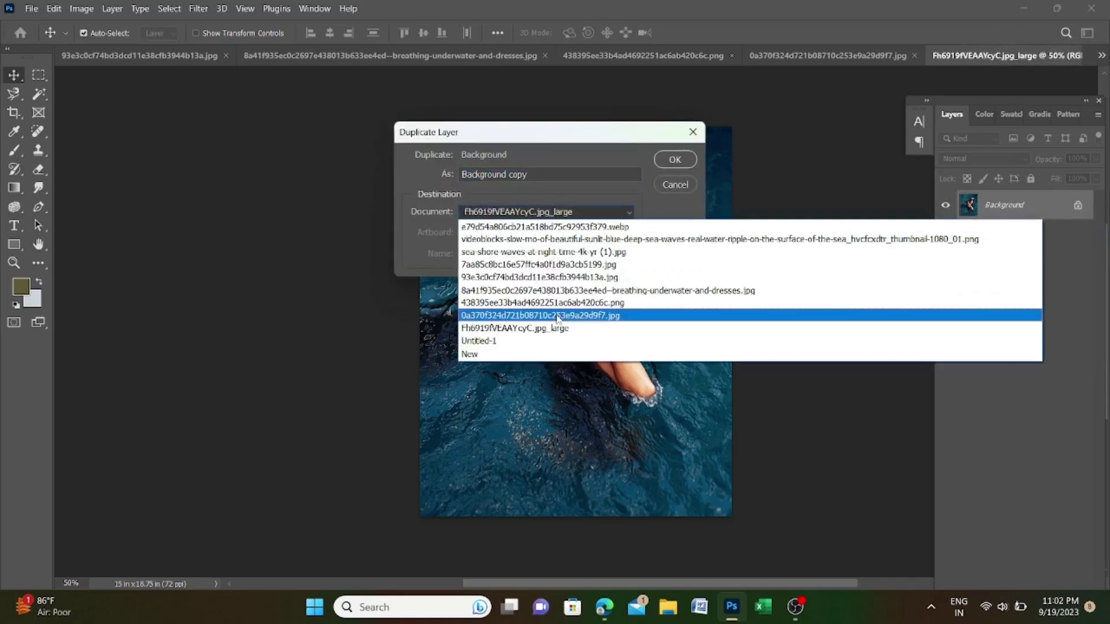
{"action": "left_click", "coordinate": [525, 341]}
{"action": "left_click", "coordinate": [675, 159]}
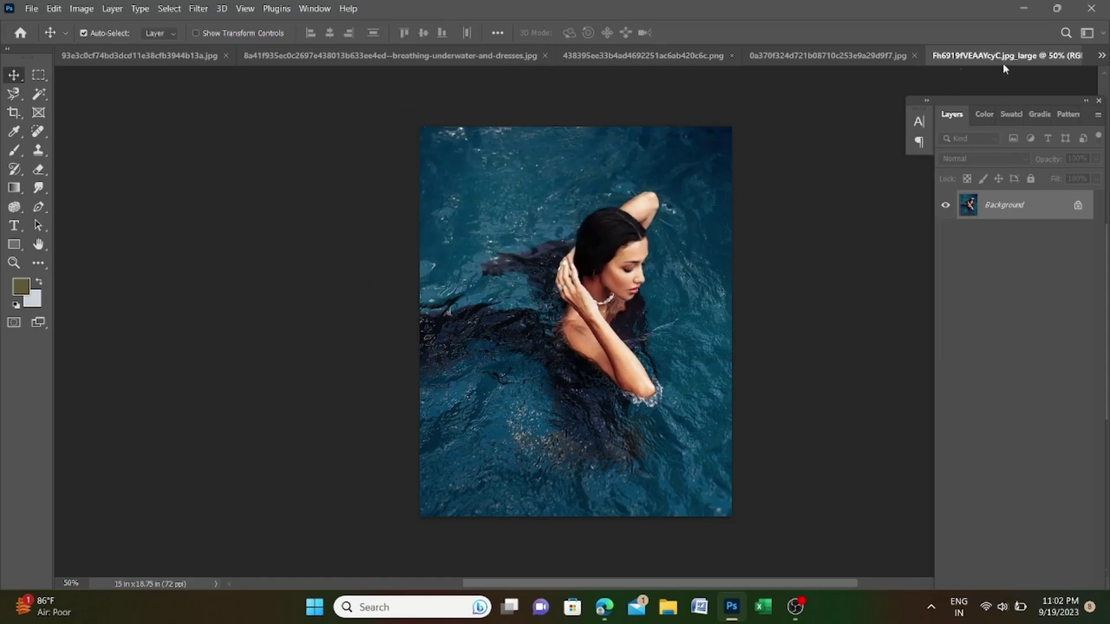
Close the reef painting and pull the Untitled-1 collage into a floating window
{"action": "left_click", "coordinate": [1101, 55]}
{"action": "left_click", "coordinate": [562, 195]}
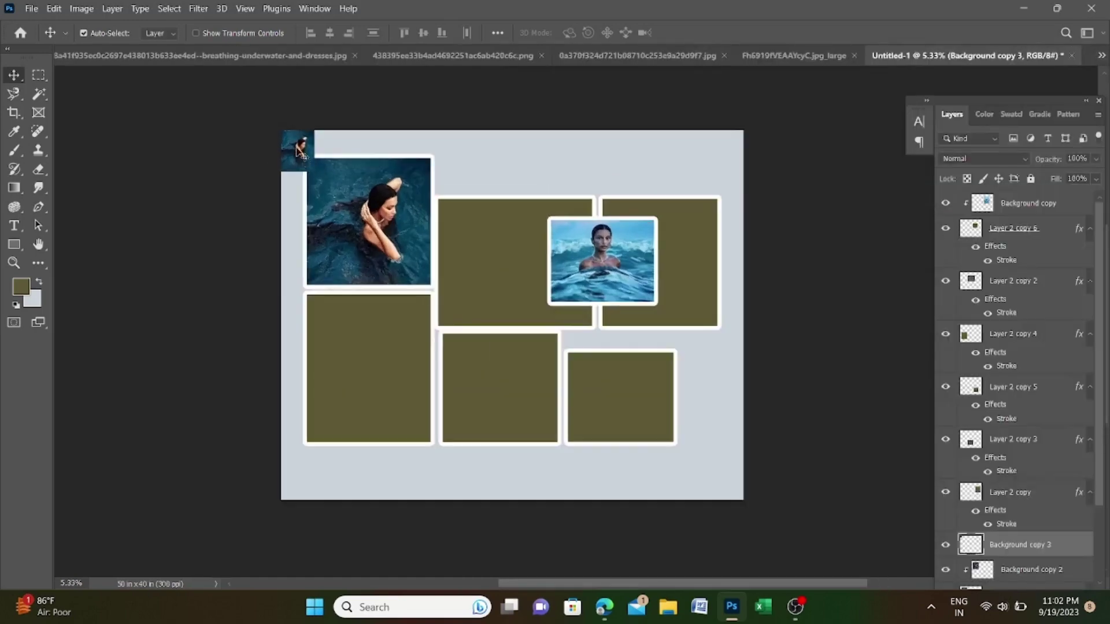
{"action": "left_click", "coordinate": [768, 55]}
{"action": "left_click", "coordinate": [914, 56]}
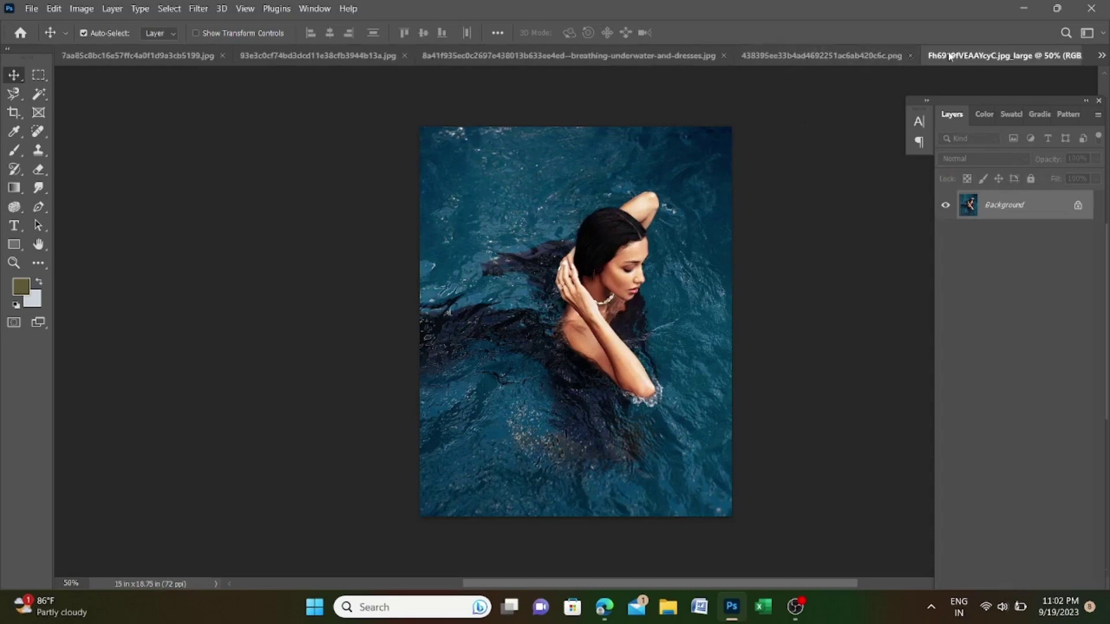
{"action": "left_click_drag", "start_coordinate": [982, 56], "coordinate": [750, 172]}
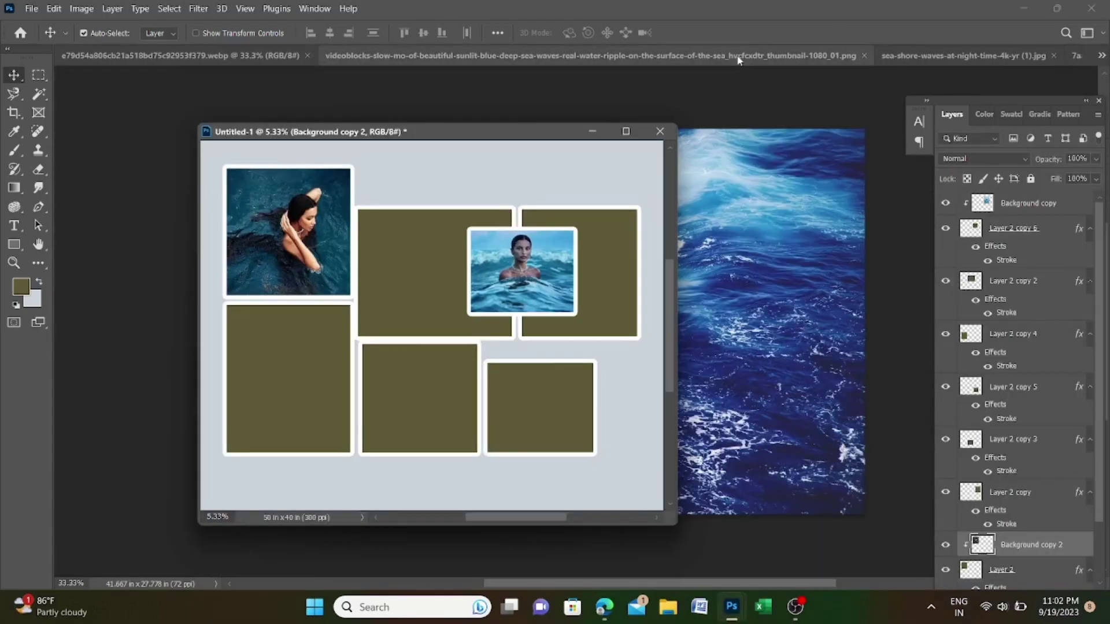
Copy the sea-shore night photo and wave painting into the collage and close both sources
{"action": "left_click", "coordinate": [962, 56]}
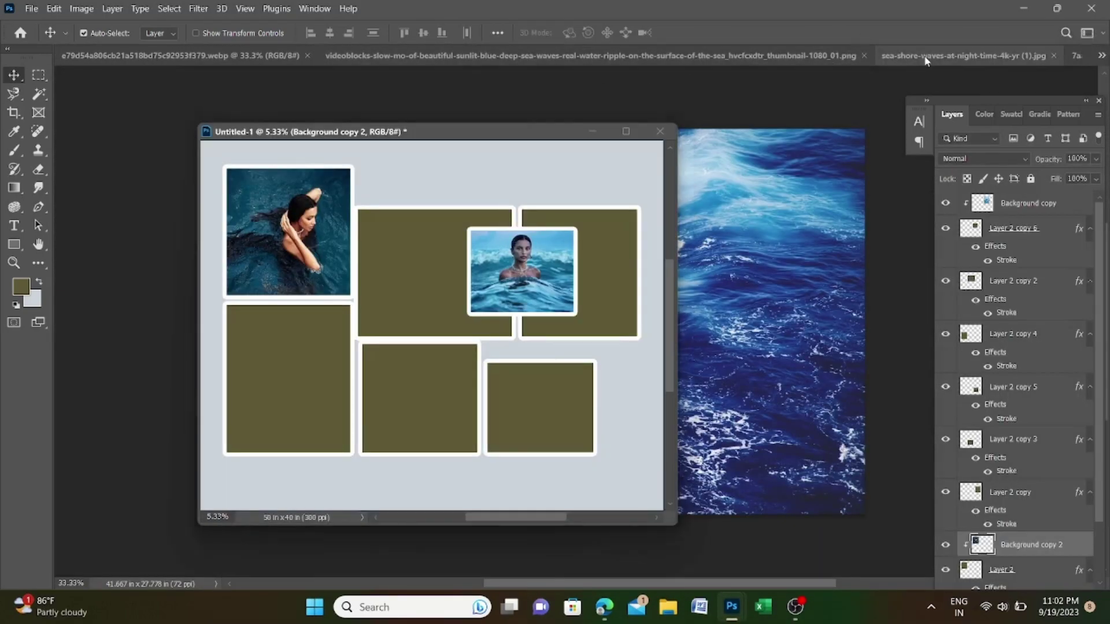
{"action": "mouse_move", "coordinate": [1008, 200]}
{"action": "left_mouse_down"}
{"action": "mouse_move", "coordinate": [366, 295]}
{"action": "mouse_move", "coordinate": [542, 222]}
{"action": "left_mouse_up"}
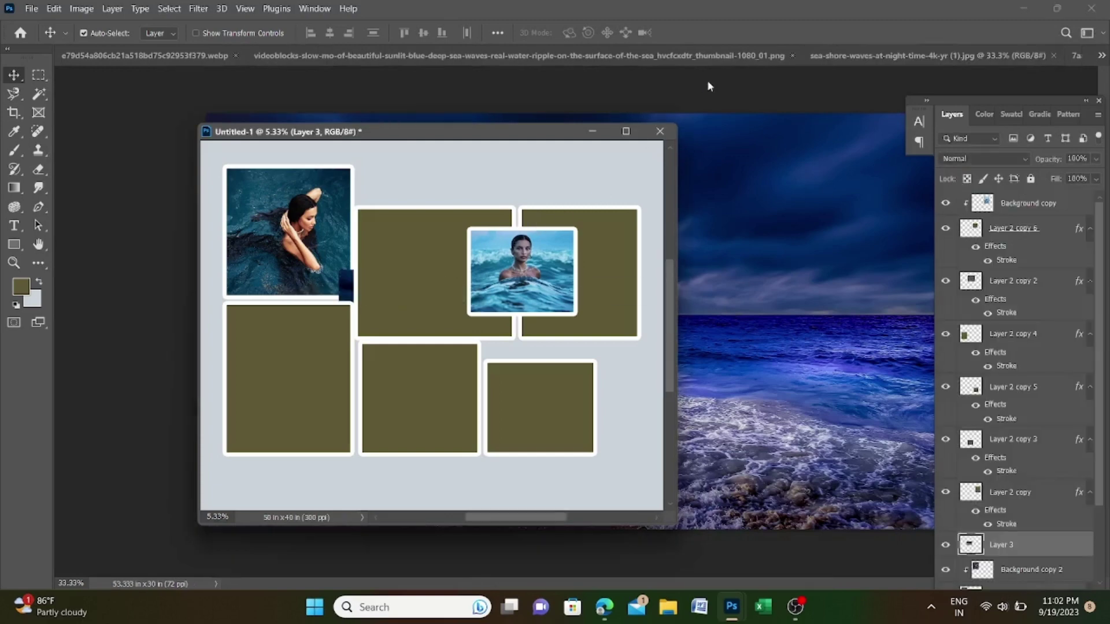
{"action": "left_click", "coordinate": [977, 56]}
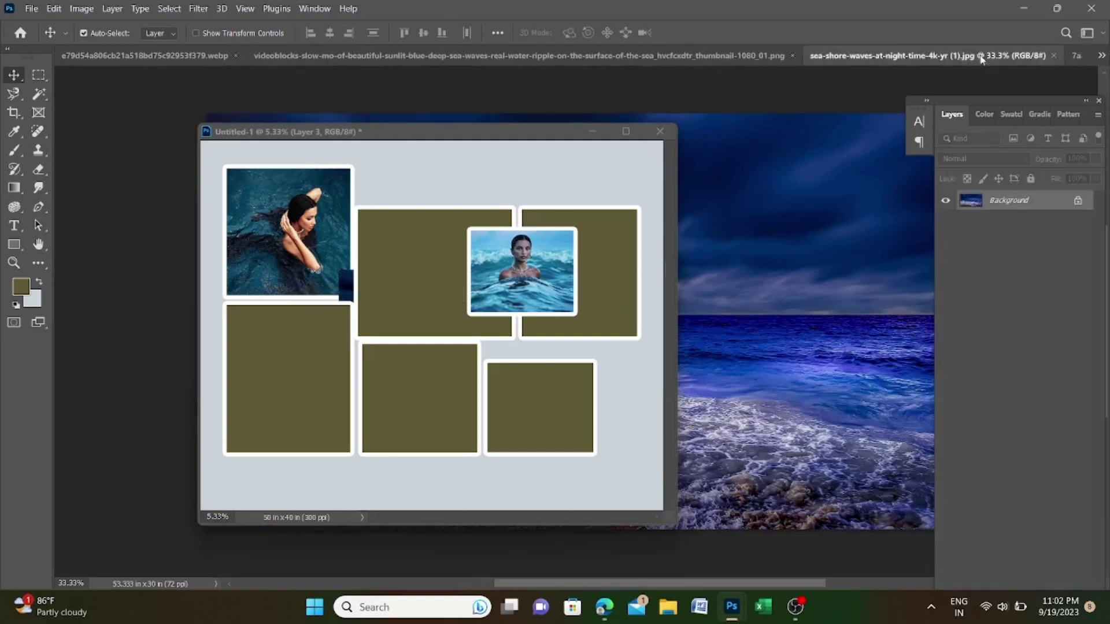
{"action": "left_click", "coordinate": [1053, 56]}
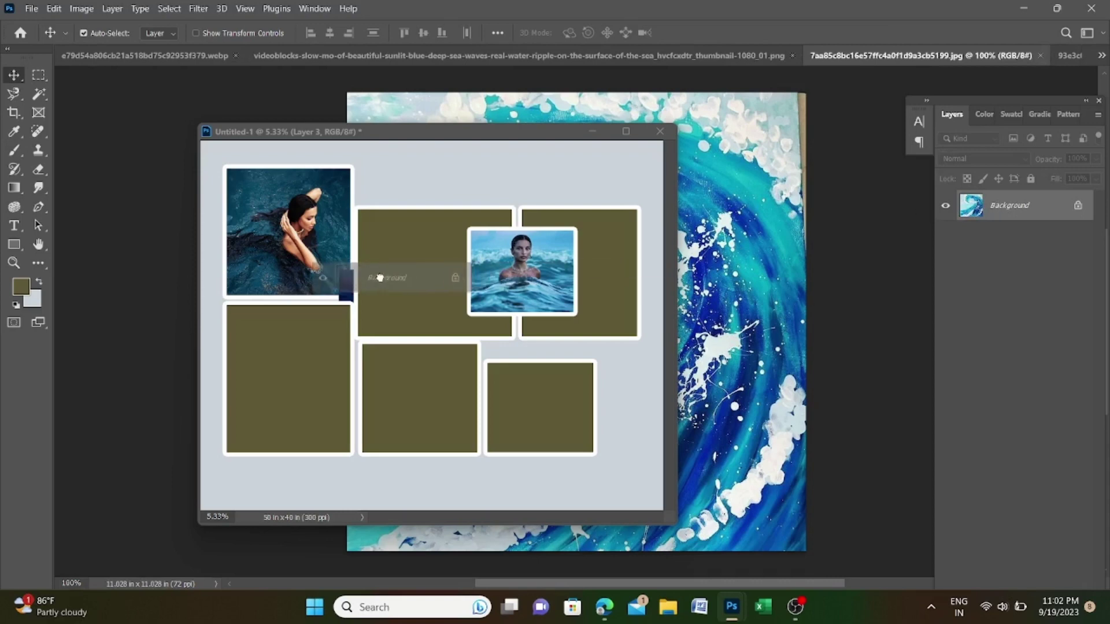
{"action": "left_click_drag", "start_coordinate": [998, 204], "coordinate": [396, 342]}
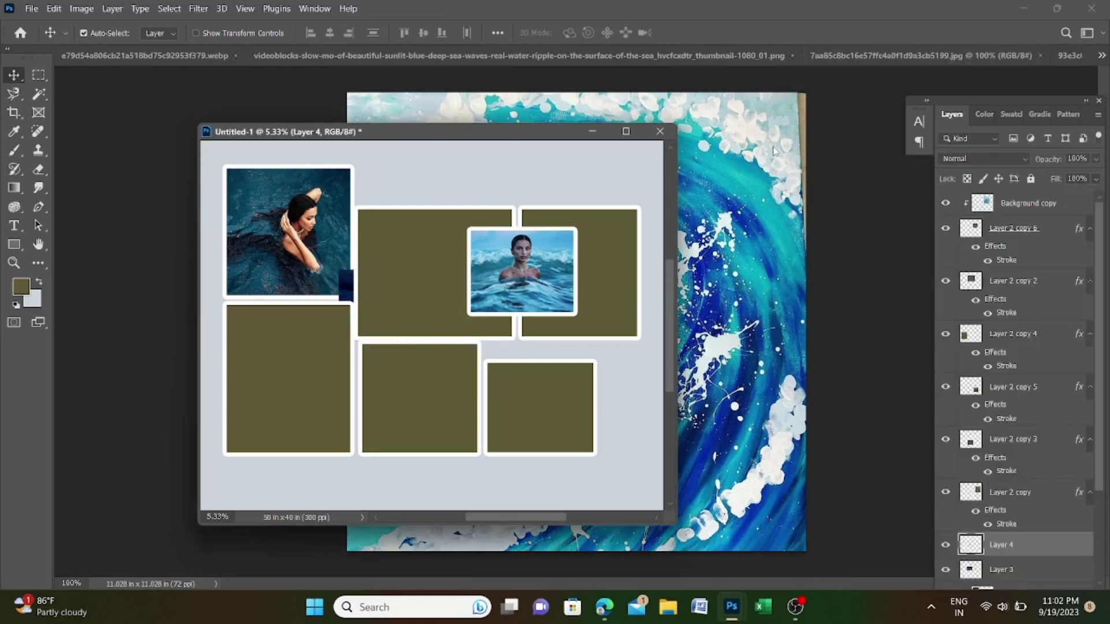
{"action": "left_click", "coordinate": [927, 55]}
{"action": "left_click", "coordinate": [1040, 55]}
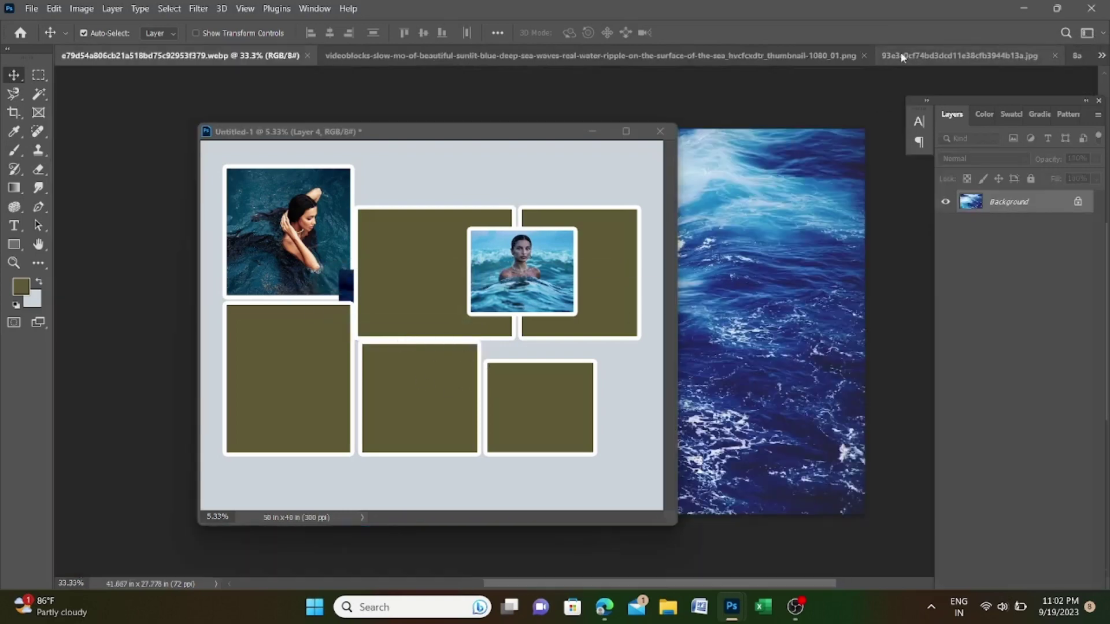
Copy the sea-shore and underwater dancer images into the collage, closing the dancer without saving
{"action": "left_click", "coordinate": [900, 53]}
{"action": "left_click_drag", "start_coordinate": [987, 211], "coordinate": [403, 333]}
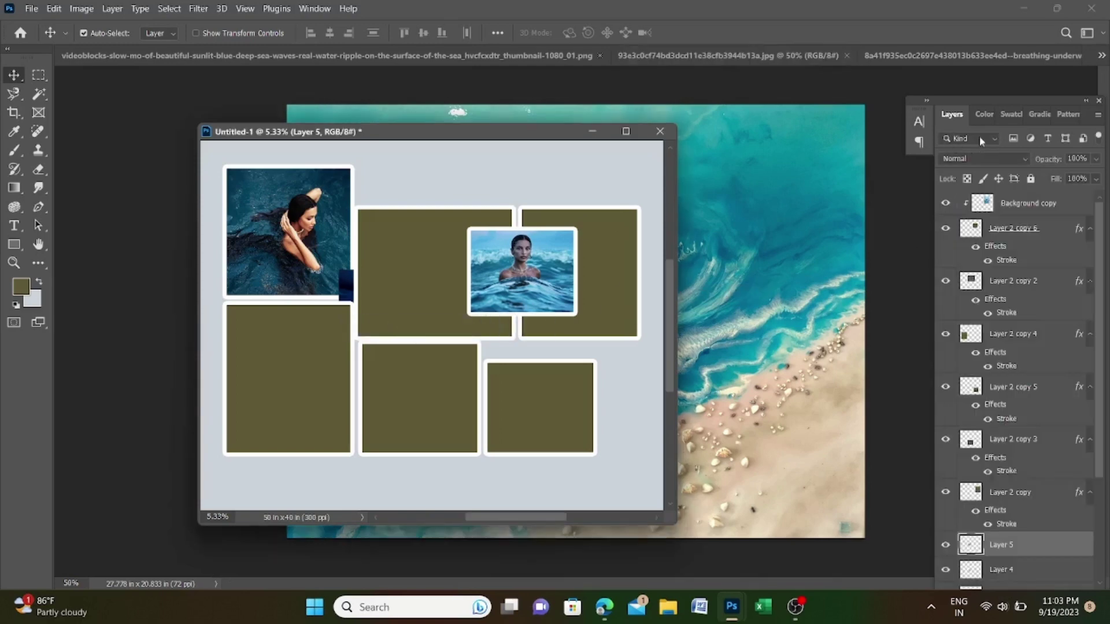
{"action": "left_click_drag", "start_coordinate": [945, 55], "coordinate": [823, 112]}
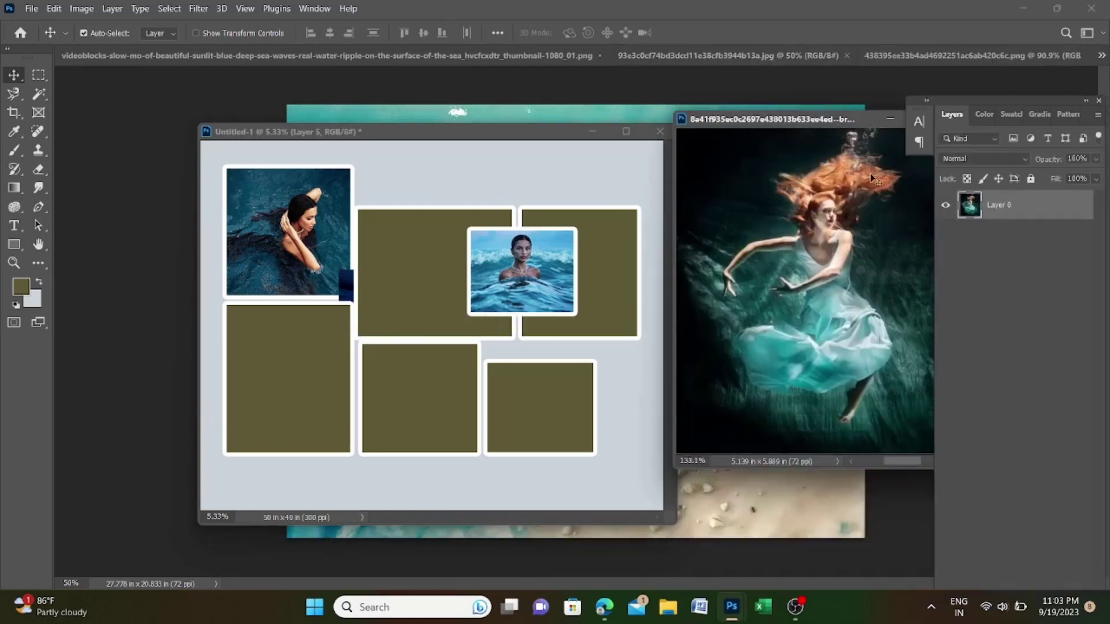
{"action": "left_click_drag", "start_coordinate": [871, 176], "coordinate": [426, 365]}
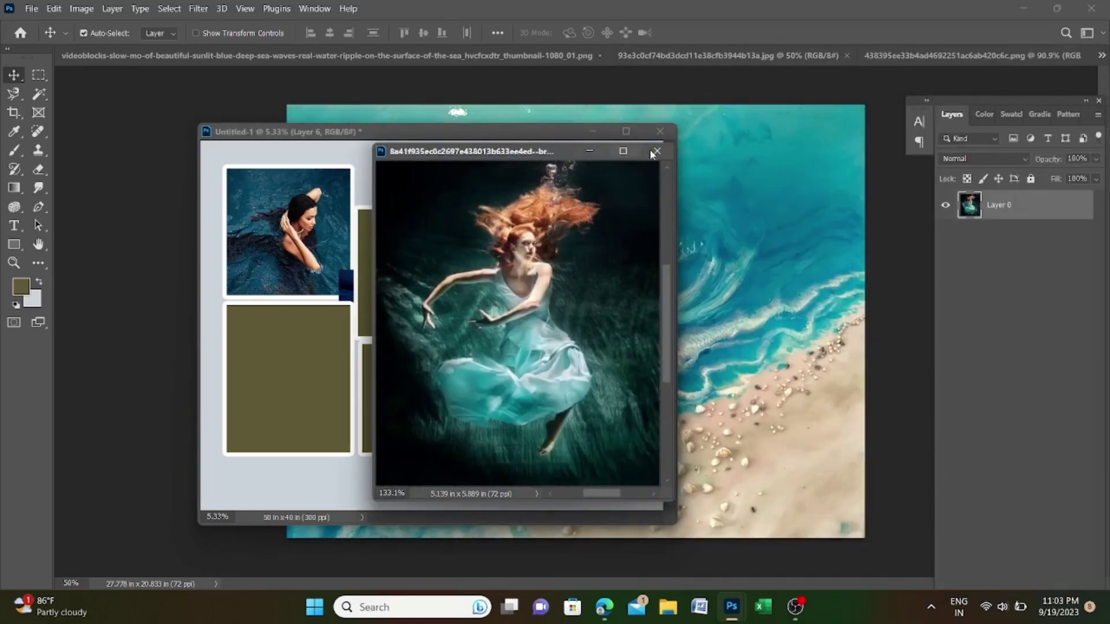
{"action": "left_click", "coordinate": [657, 151]}
{"action": "left_click", "coordinate": [578, 248]}
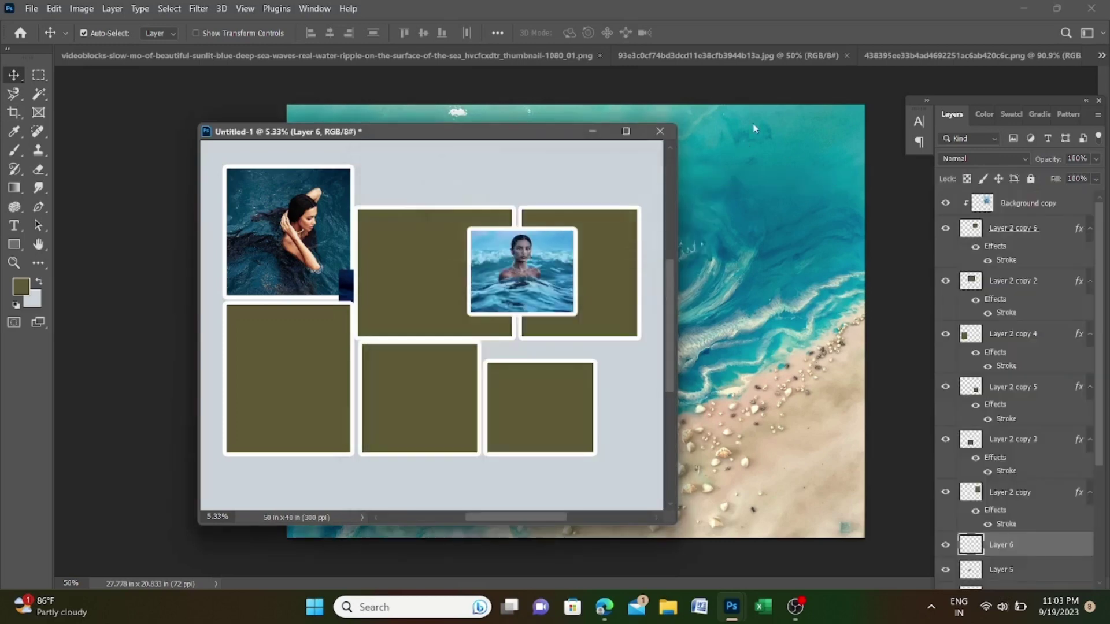
Copy the red-hooded swimmer and beach images into the collage and close them
{"action": "left_click", "coordinate": [903, 56]}
{"action": "left_click_drag", "start_coordinate": [1009, 205], "coordinate": [433, 315]}
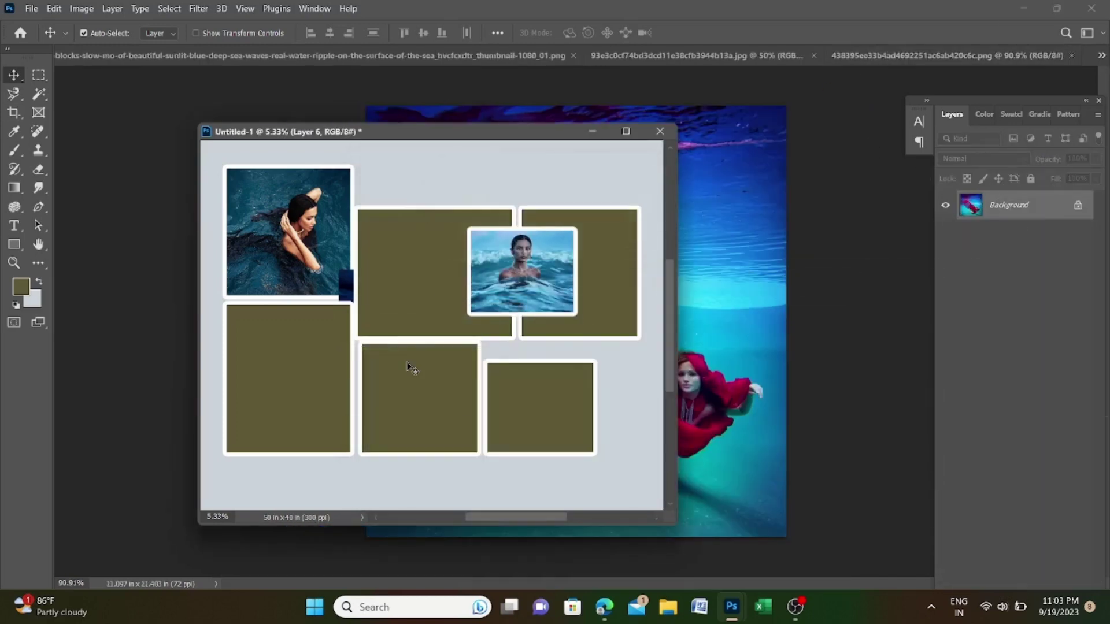
{"action": "left_click", "coordinate": [945, 53]}
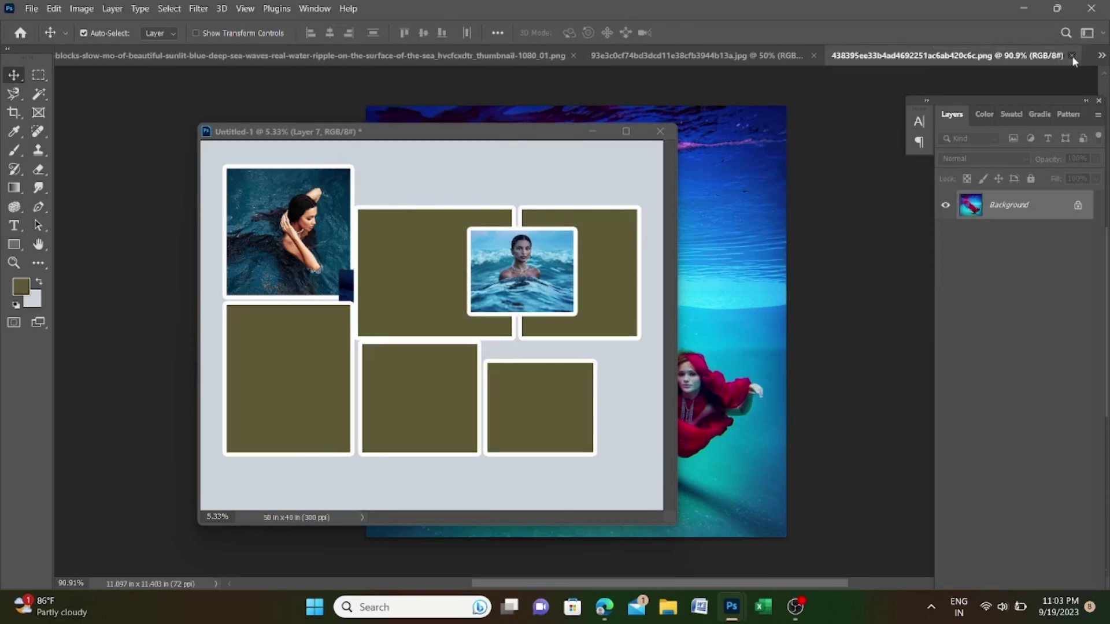
{"action": "left_click", "coordinate": [1072, 56]}
{"action": "left_click_drag", "start_coordinate": [984, 208], "coordinate": [345, 297]}
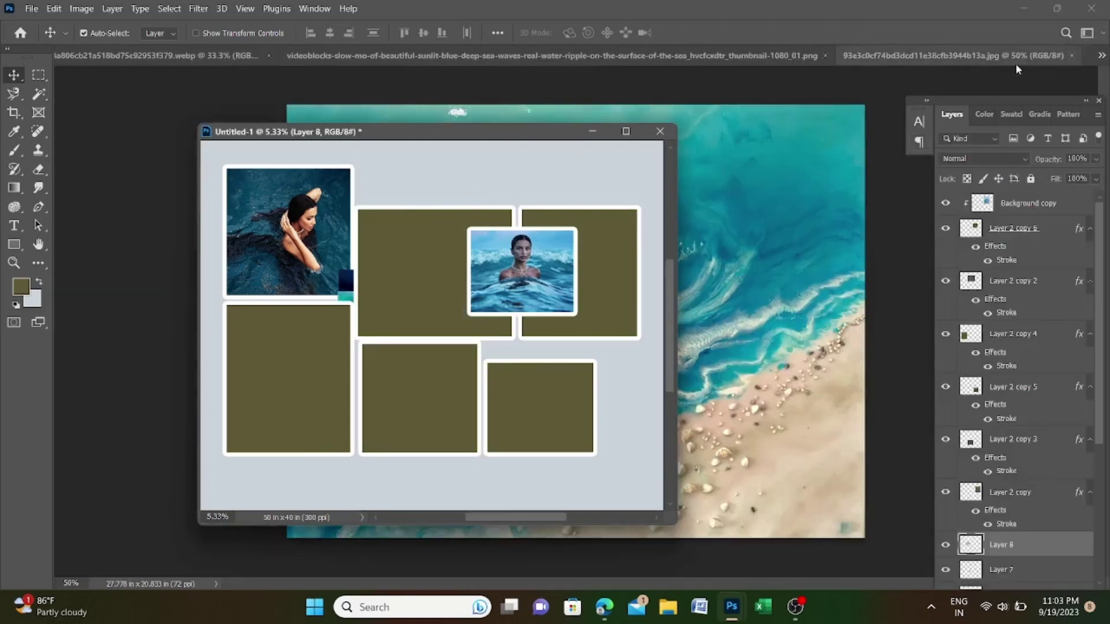
{"action": "left_click", "coordinate": [1015, 56]}
Copy the sparkling sea and deep-blue sea images in, close them, and dock the collage as a tab
{"action": "left_click", "coordinate": [1072, 56]}
{"action": "left_click", "coordinate": [769, 56]}
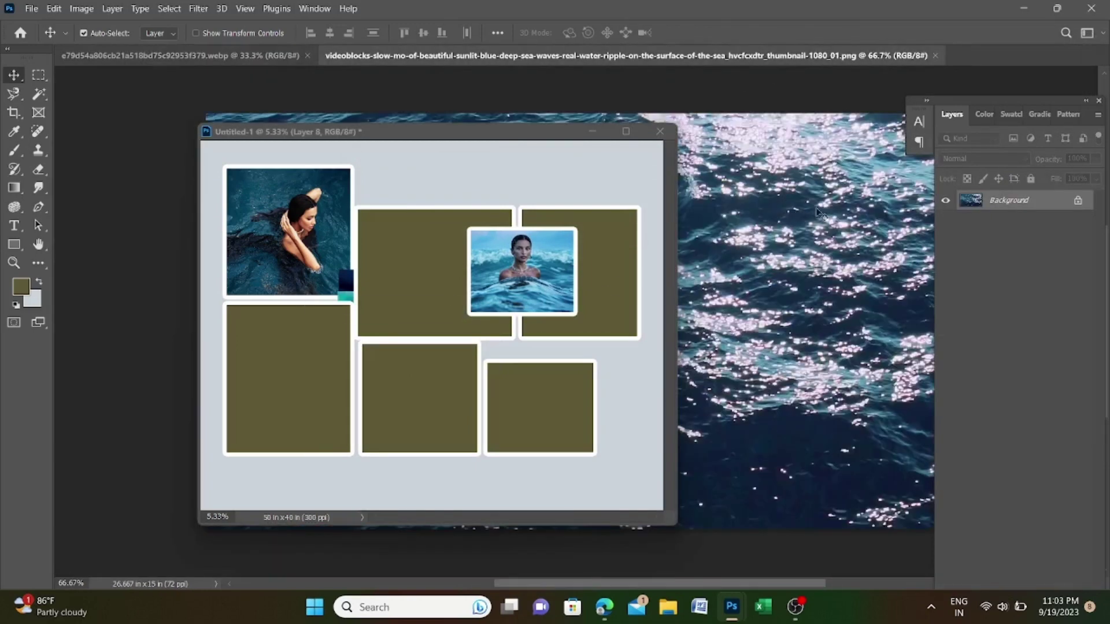
{"action": "left_click_drag", "start_coordinate": [979, 205], "coordinate": [347, 283]}
{"action": "left_click", "coordinate": [809, 56]}
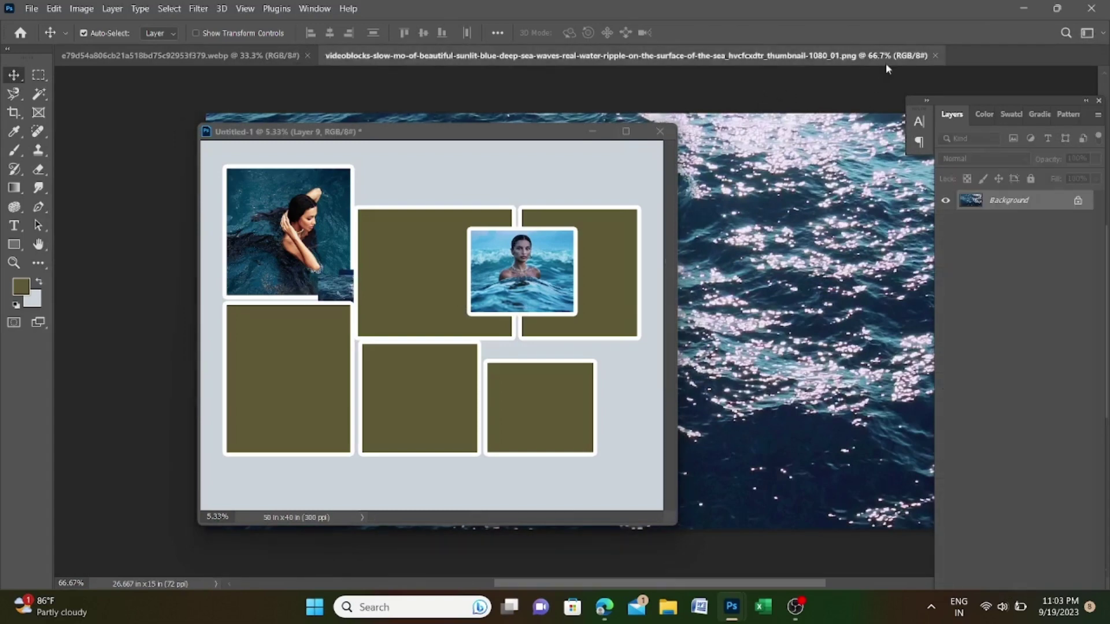
{"action": "left_click", "coordinate": [935, 56]}
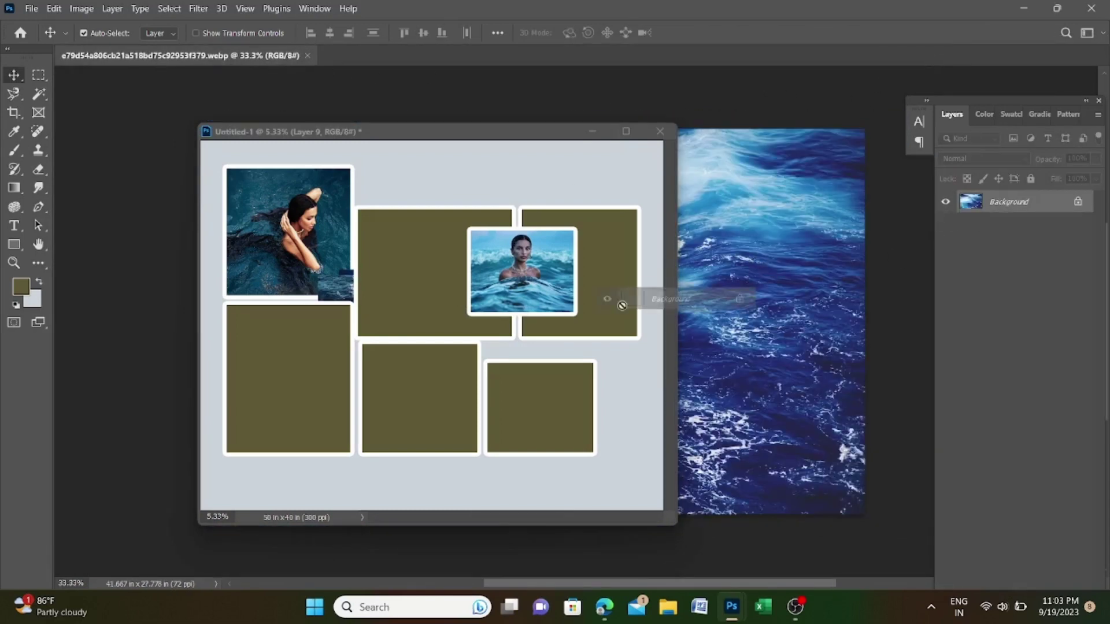
{"action": "left_click_drag", "start_coordinate": [844, 270], "coordinate": [520, 323]}
{"action": "left_click", "coordinate": [307, 55]}
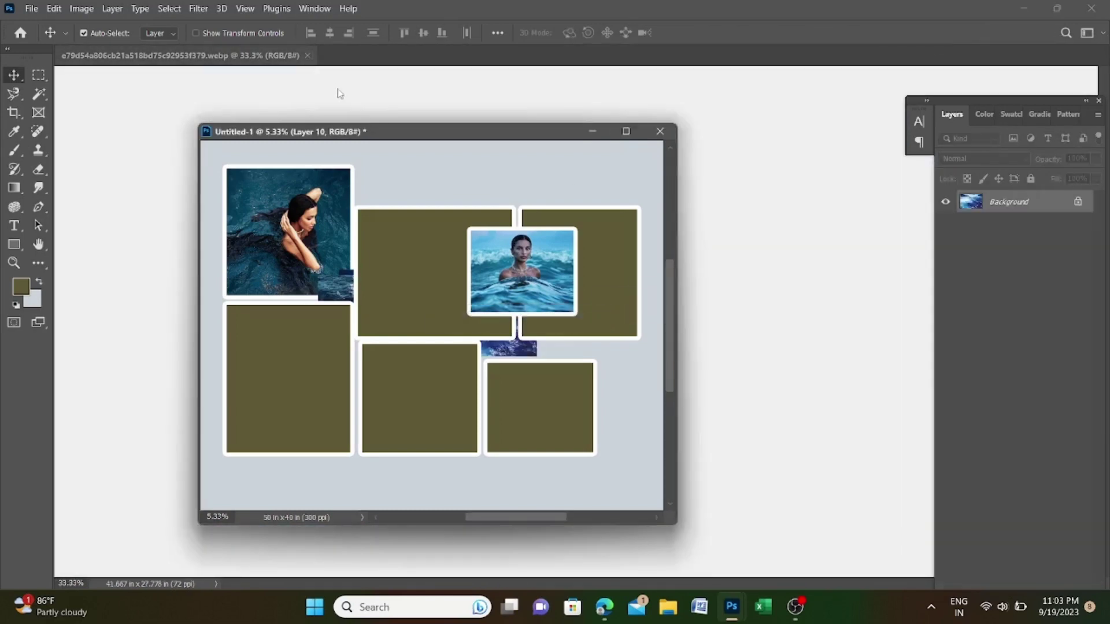
{"action": "left_click_drag", "start_coordinate": [382, 131], "coordinate": [368, 64]}
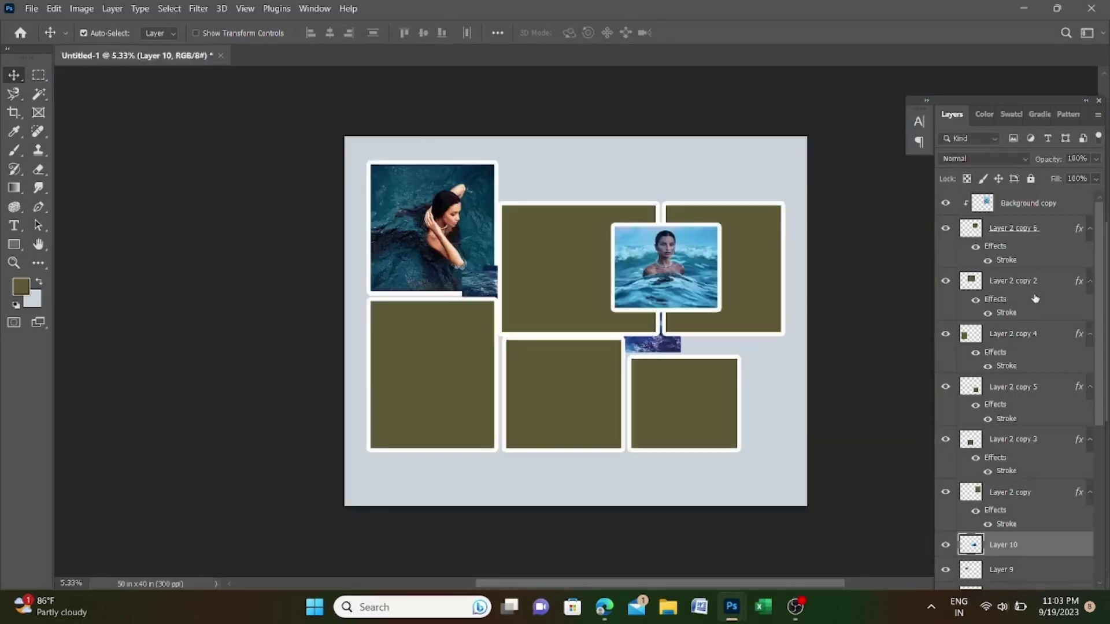
Select Layers 3 through 10 and move them to the top of the layer stack
{"action": "key", "text": "ctrl+minus"}
{"action": "scroll", "coordinate": [1034, 312], "scroll_direction": "down", "scroll_amount": 5}
{"action": "scroll", "coordinate": [1035, 312], "scroll_direction": "down", "scroll_amount": 2}
{"action": "left_click", "coordinate": [1032, 300], "text": "ctrl"}
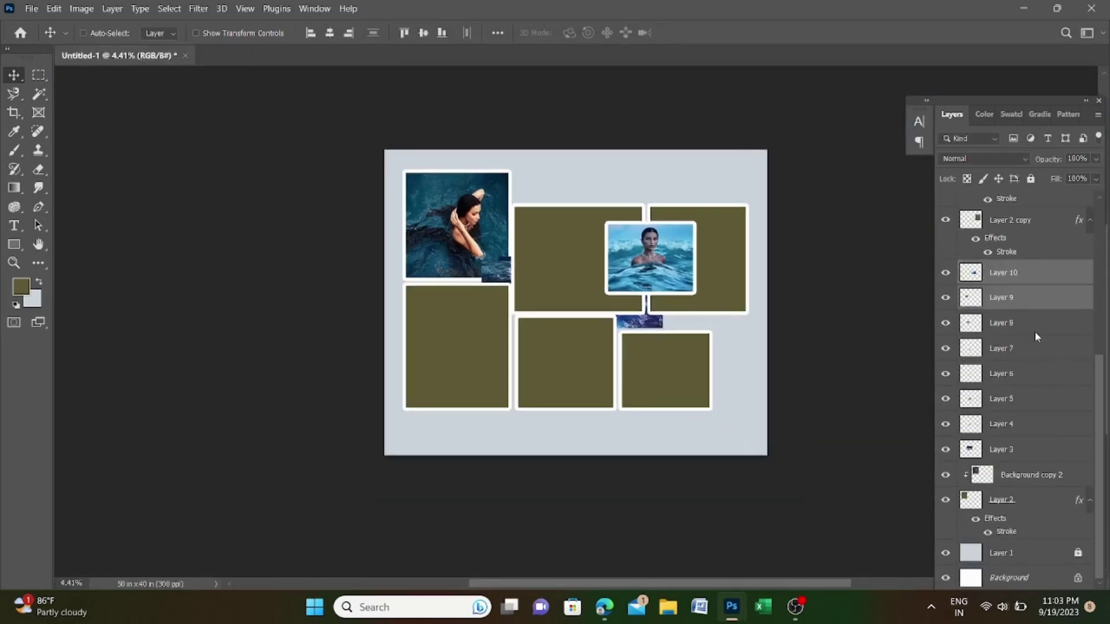
{"action": "left_click", "coordinate": [1035, 327], "text": "ctrl"}
{"action": "left_click", "coordinate": [1035, 353], "text": "ctrl"}
{"action": "left_click", "coordinate": [1037, 372], "text": "ctrl"}
{"action": "left_click", "coordinate": [1047, 398], "text": "ctrl"}
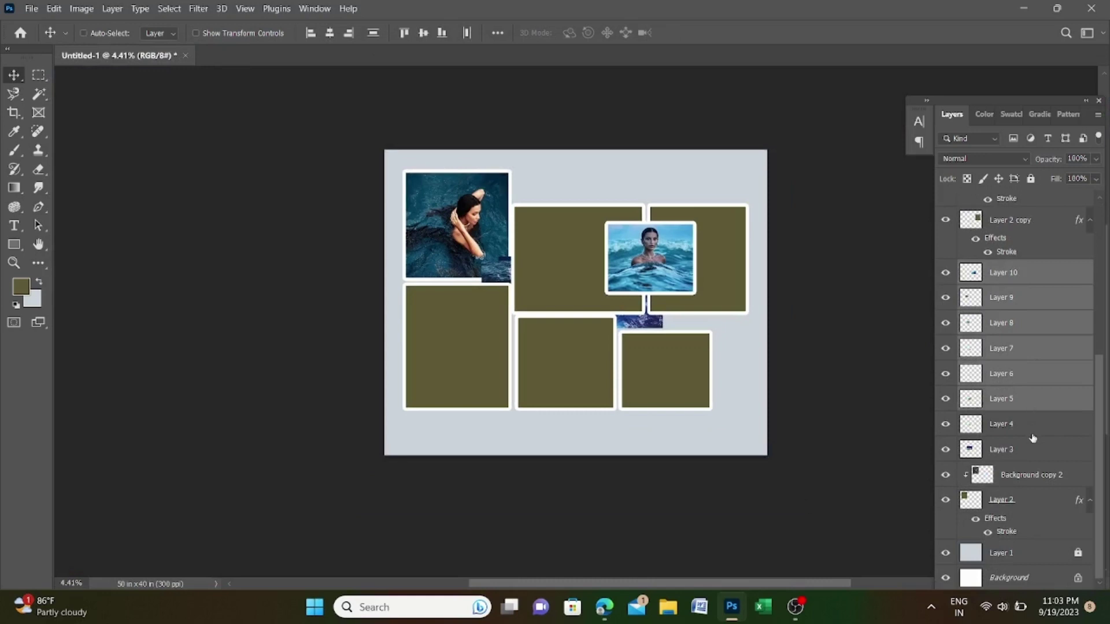
{"action": "left_click", "coordinate": [1033, 431], "text": "ctrl"}
{"action": "left_click", "coordinate": [1034, 449], "text": "ctrl"}
{"action": "mouse_move", "coordinate": [1035, 449]}
{"action": "left_mouse_down"}
{"action": "mouse_move", "coordinate": [1028, 161]}
{"action": "mouse_move", "coordinate": [1027, 197]}
{"action": "left_mouse_up"}
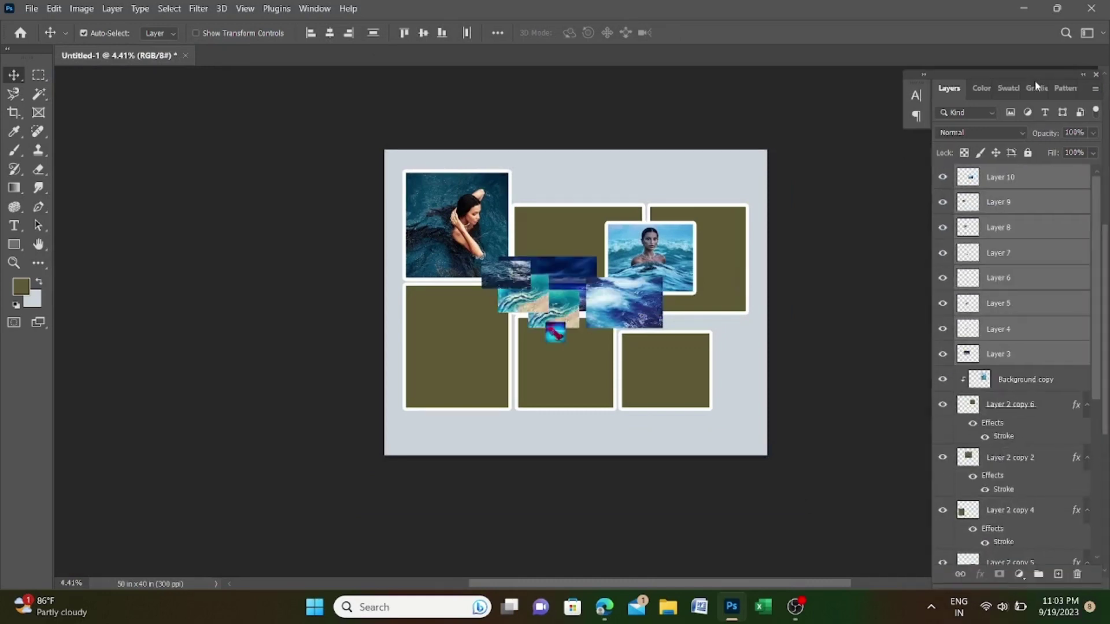
Enlarge the Layers panel and shift the photo cluster down and left
{"action": "left_click_drag", "start_coordinate": [1060, 87], "coordinate": [1036, 57]}
{"action": "scroll", "coordinate": [614, 311], "scroll_direction": "up", "scroll_amount": 3}
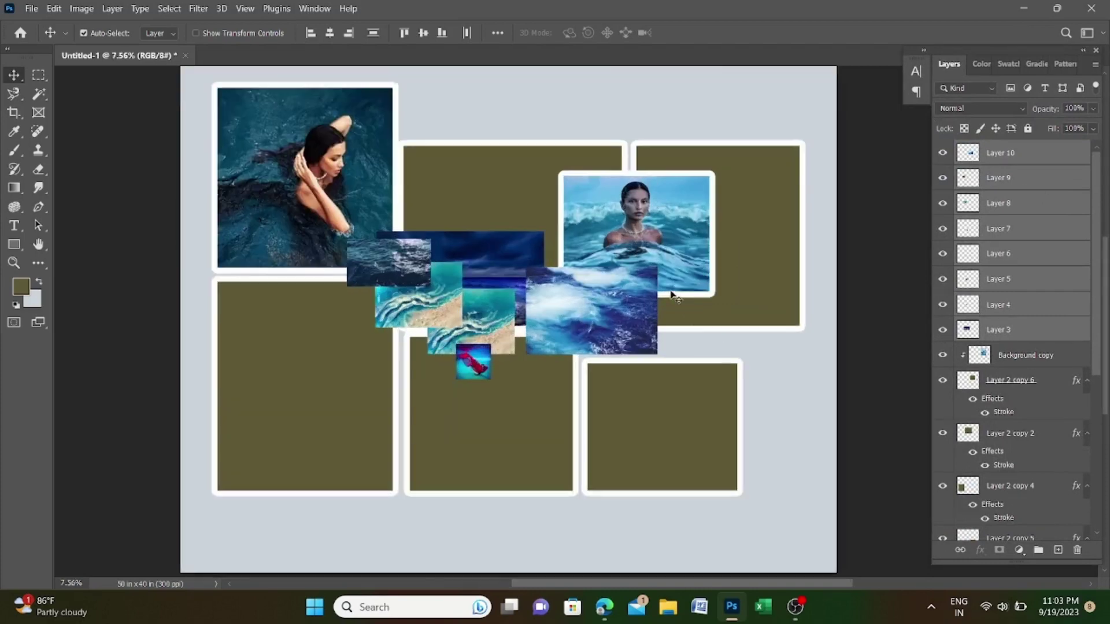
{"action": "scroll", "coordinate": [746, 341], "scroll_direction": "up", "scroll_amount": 1}
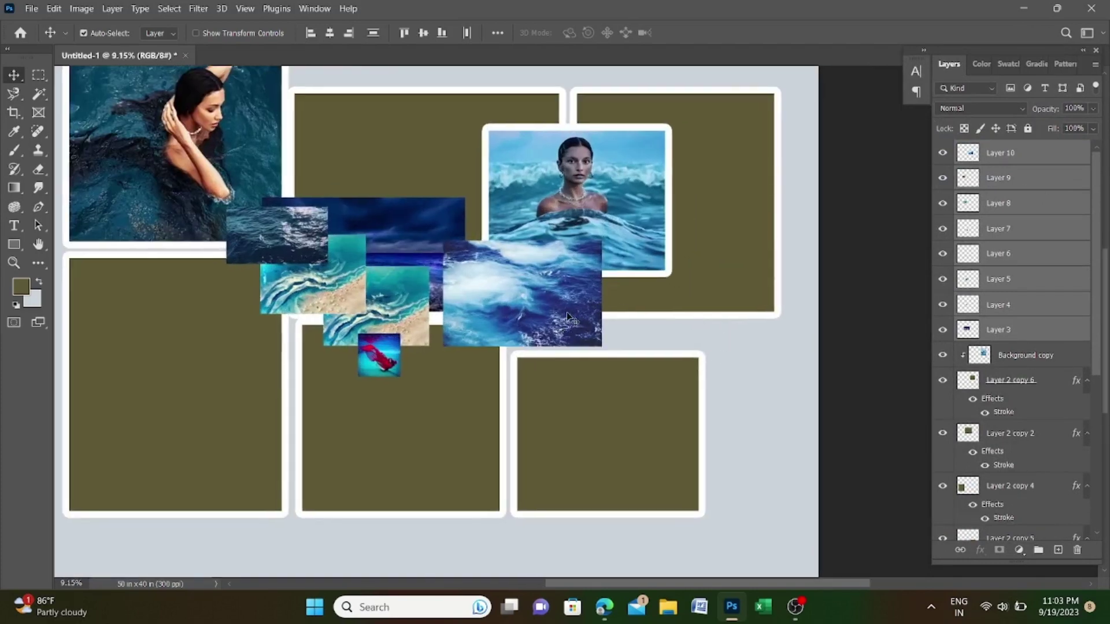
{"action": "left_click_drag", "start_coordinate": [566, 315], "coordinate": [521, 359]}
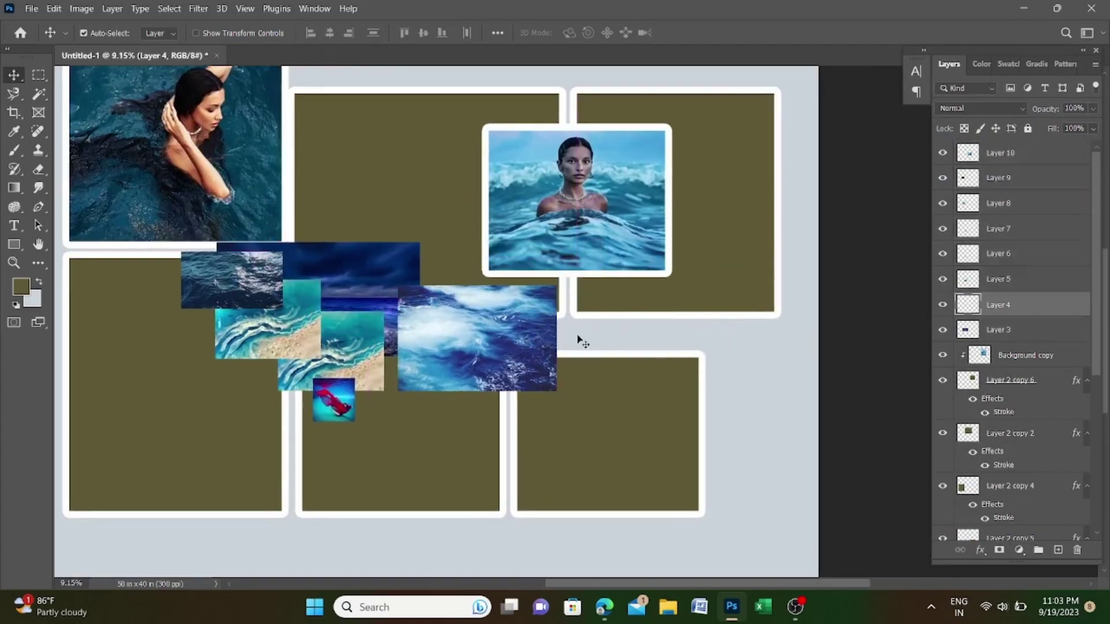
Fit the stormy wave photo (Layer 10) to the bottom-right frame and clip it above Layer 2 copy 5
{"action": "left_click", "coordinate": [515, 345]}
{"action": "left_click_drag", "start_coordinate": [510, 336], "coordinate": [627, 416]}
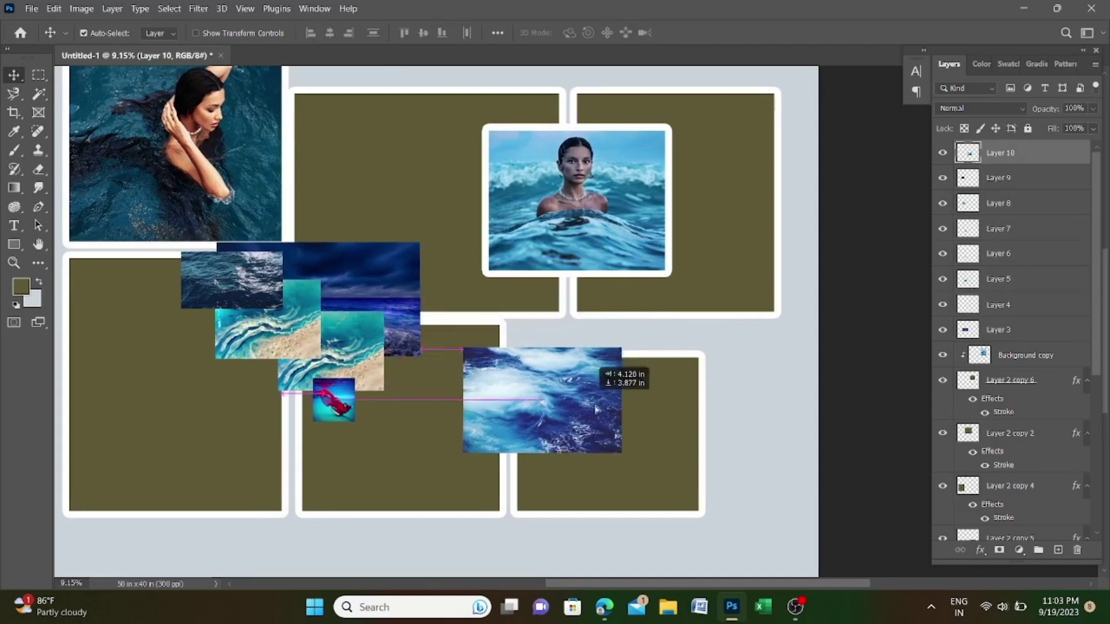
{"action": "left_click", "coordinate": [989, 529]}
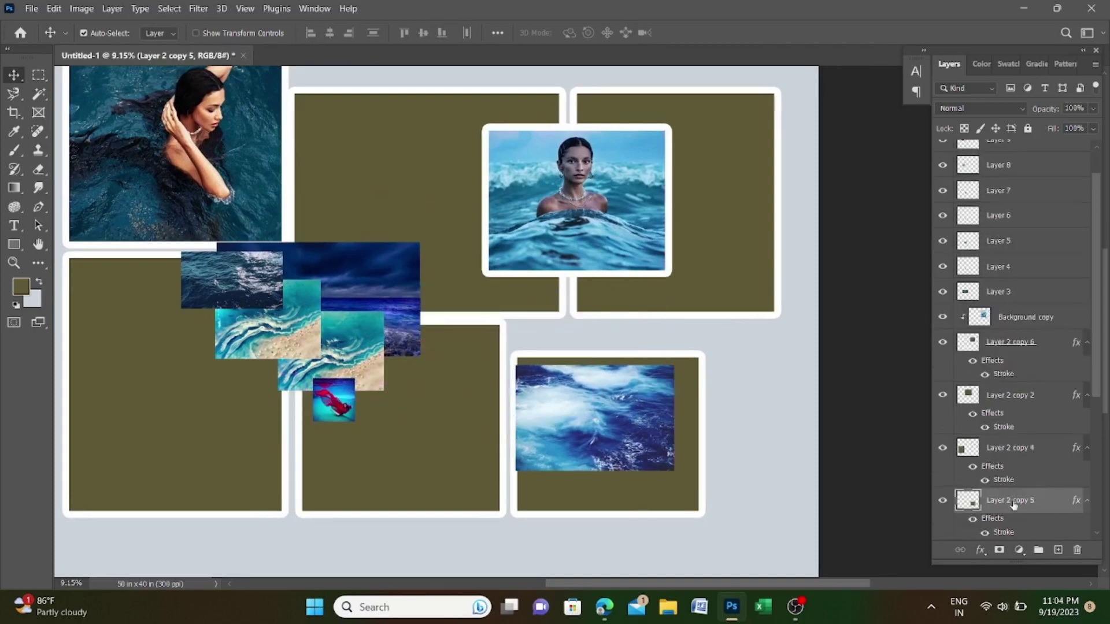
{"action": "scroll", "coordinate": [1033, 347], "scroll_direction": "up", "scroll_amount": 1}
{"action": "mouse_move", "coordinate": [1005, 153]}
{"action": "left_mouse_down"}
{"action": "mouse_move", "coordinate": [1004, 523]}
{"action": "mouse_move", "coordinate": [1008, 431]}
{"action": "left_mouse_up"}
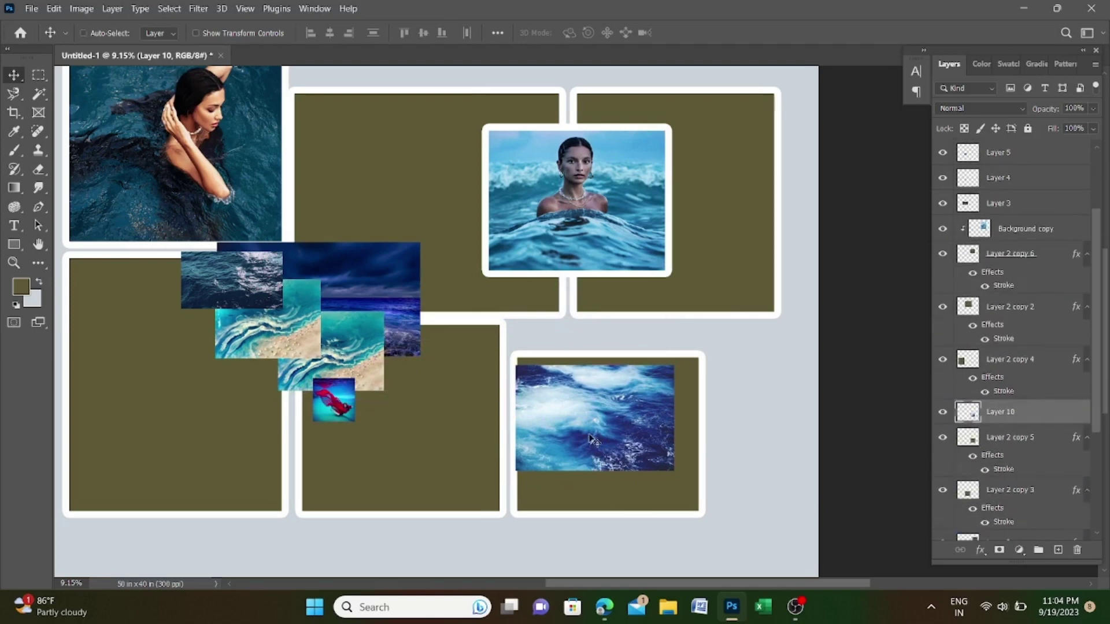
{"action": "key", "text": "ctrl+t"}
{"action": "mouse_move", "coordinate": [675, 417]}
{"action": "left_mouse_down"}
{"action": "mouse_move", "coordinate": [734, 417]}
{"action": "mouse_move", "coordinate": [630, 431]}
{"action": "left_mouse_up"}
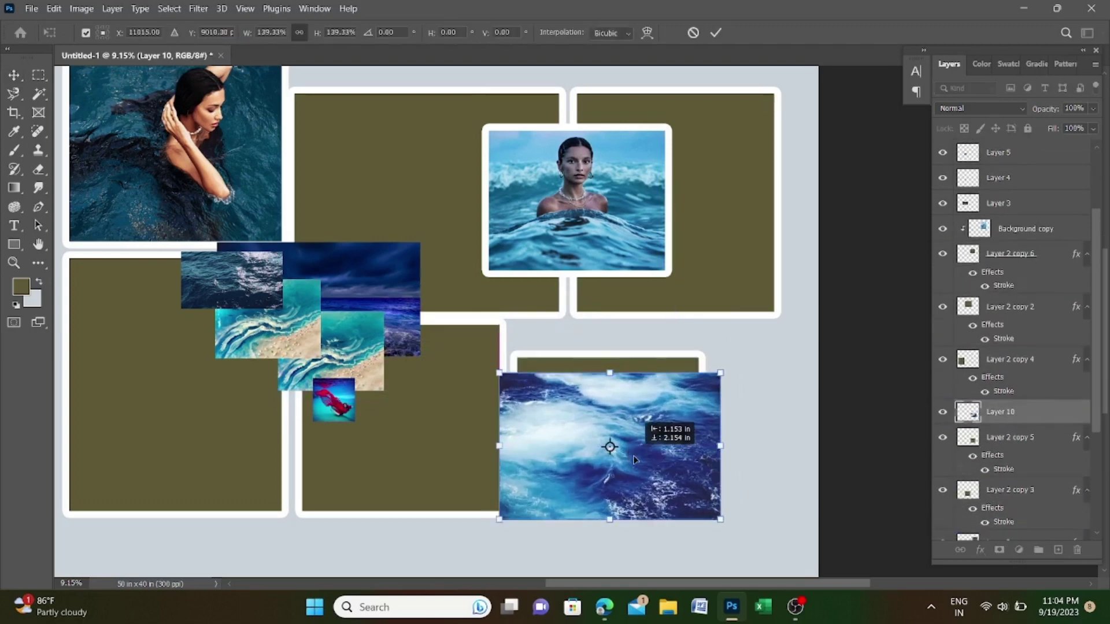
{"action": "left_click_drag", "start_coordinate": [607, 502], "coordinate": [607, 510]}
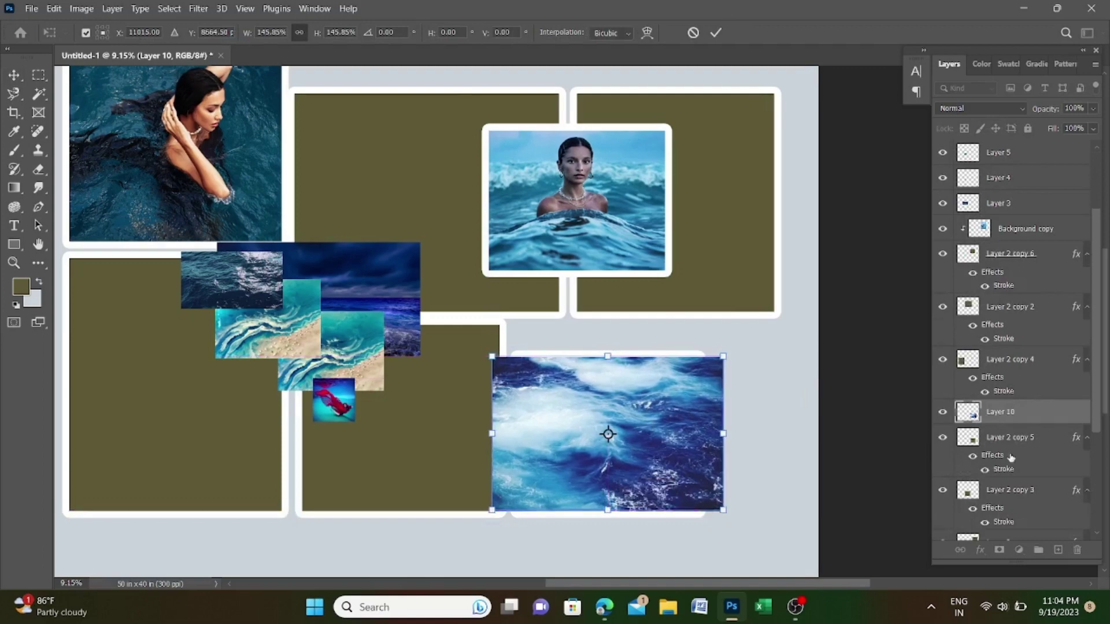
{"action": "left_click", "coordinate": [1006, 421], "text": "alt"}
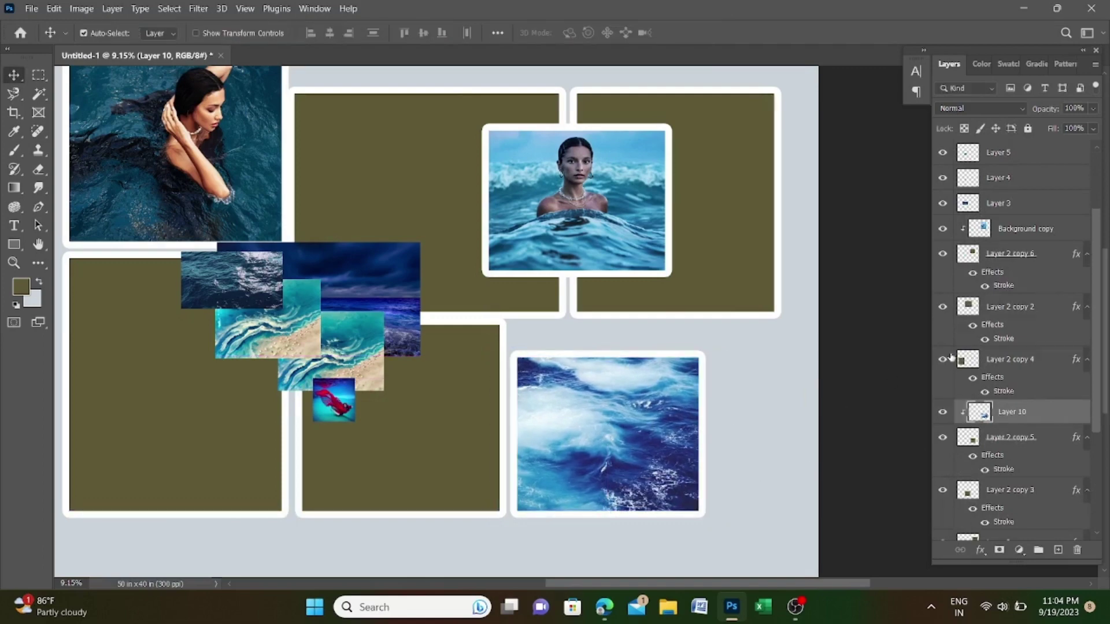
Move the small red underwater image down and place Layer 7 above Layer 2 copy 3
{"action": "left_click", "coordinate": [468, 407]}
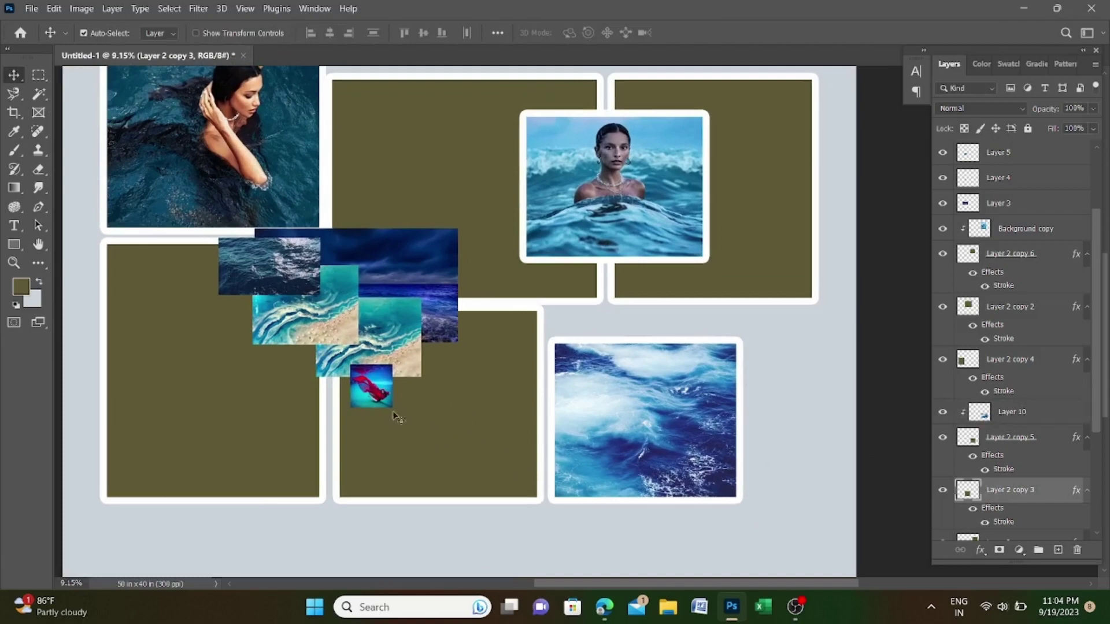
{"action": "left_click", "coordinate": [375, 399]}
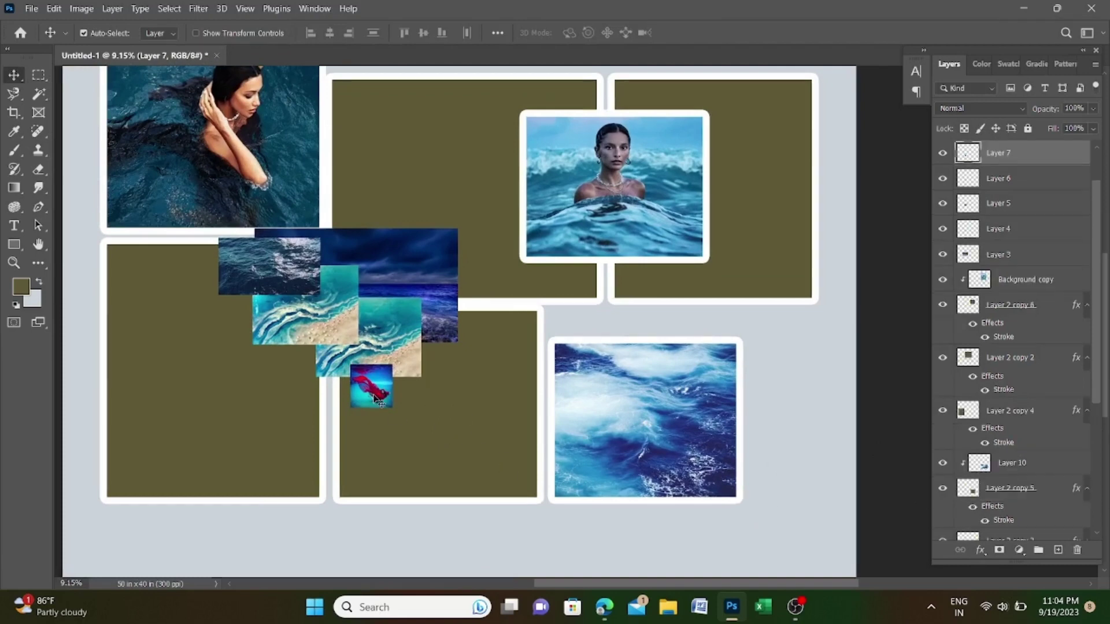
{"action": "left_click_drag", "start_coordinate": [376, 395], "coordinate": [447, 435]}
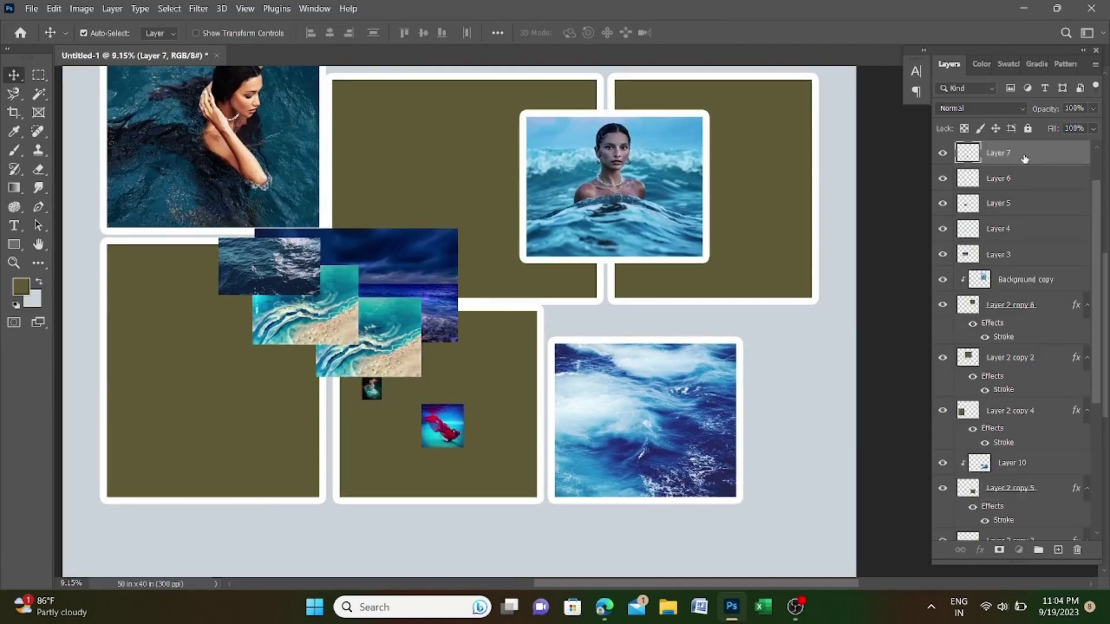
{"action": "left_click_drag", "start_coordinate": [1024, 158], "coordinate": [1022, 280]}
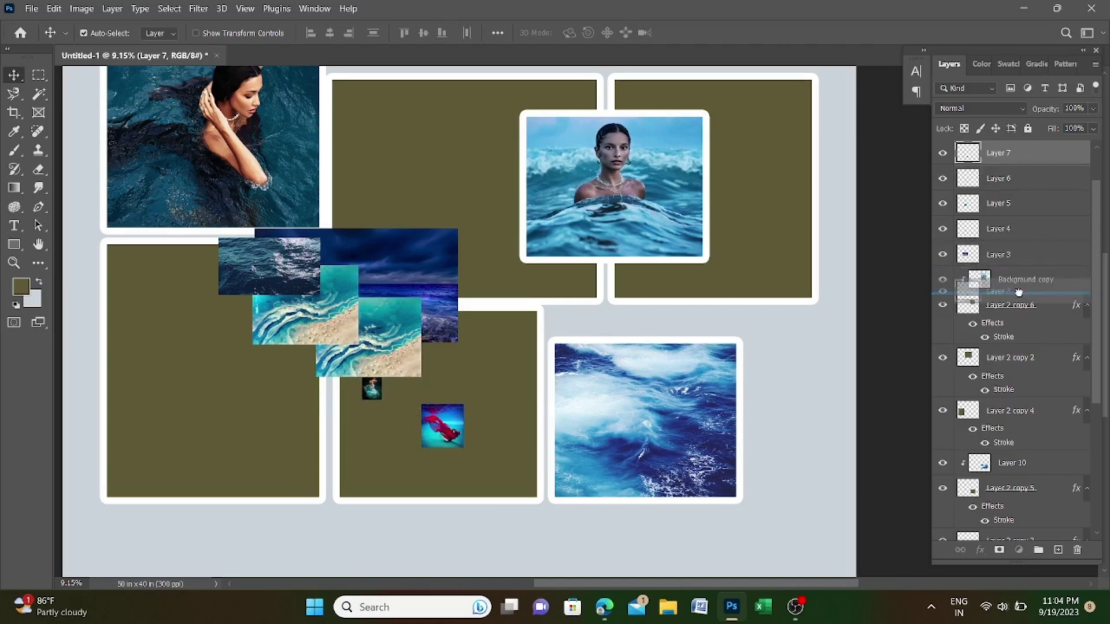
{"action": "left_click_drag", "start_coordinate": [1022, 280], "coordinate": [1016, 443]}
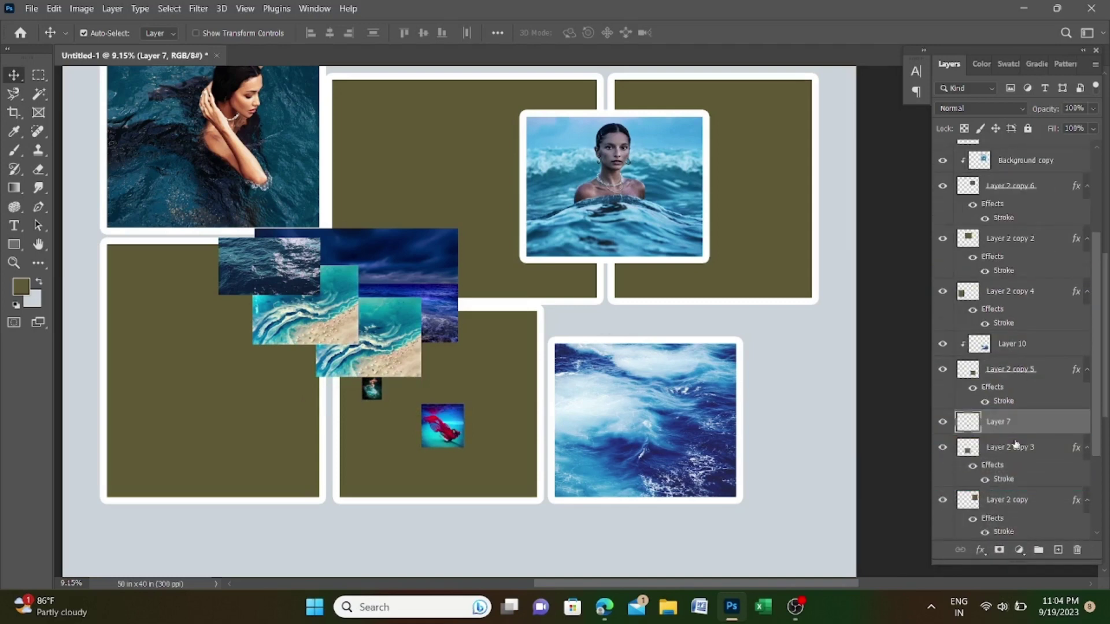
Scale Layer 7's red-dress photo to fill the lower-middle frame and clip it to Layer 2 copy 3
{"action": "key", "text": "ctrl+t"}
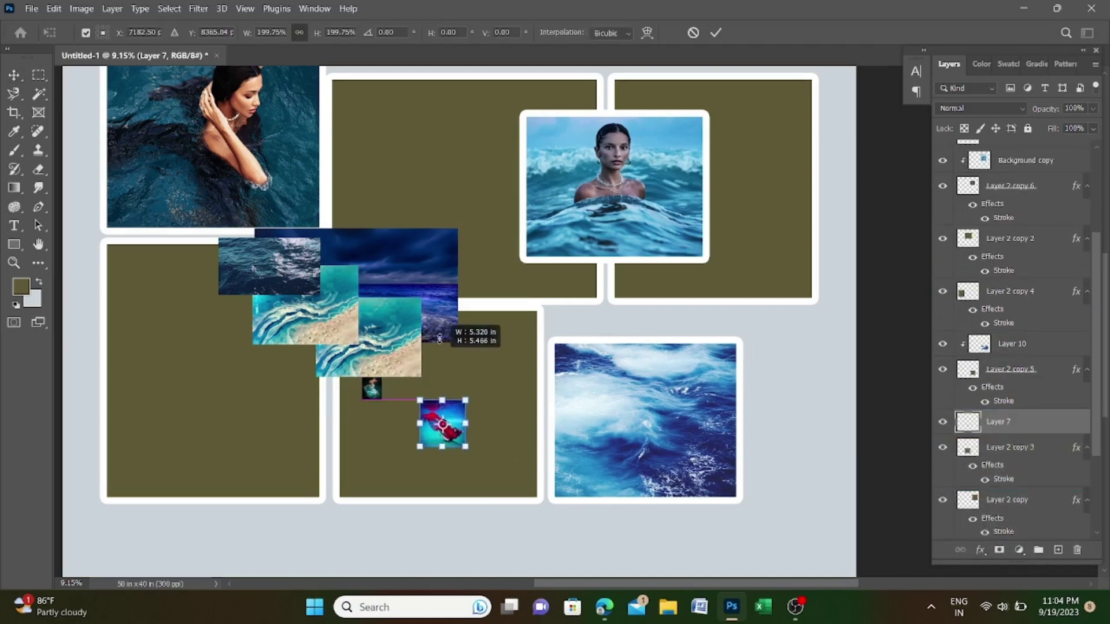
{"action": "left_click_drag", "start_coordinate": [442, 404], "coordinate": [443, 279]}
{"action": "left_click_drag", "start_coordinate": [445, 451], "coordinate": [442, 496]}
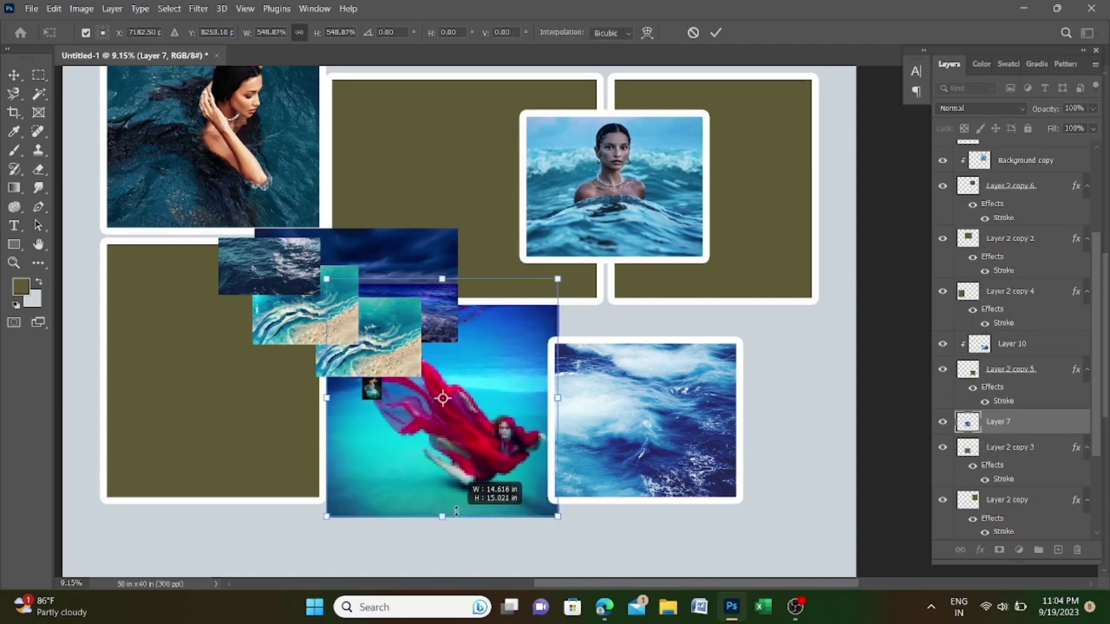
{"action": "left_click_drag", "start_coordinate": [442, 279], "coordinate": [442, 296]}
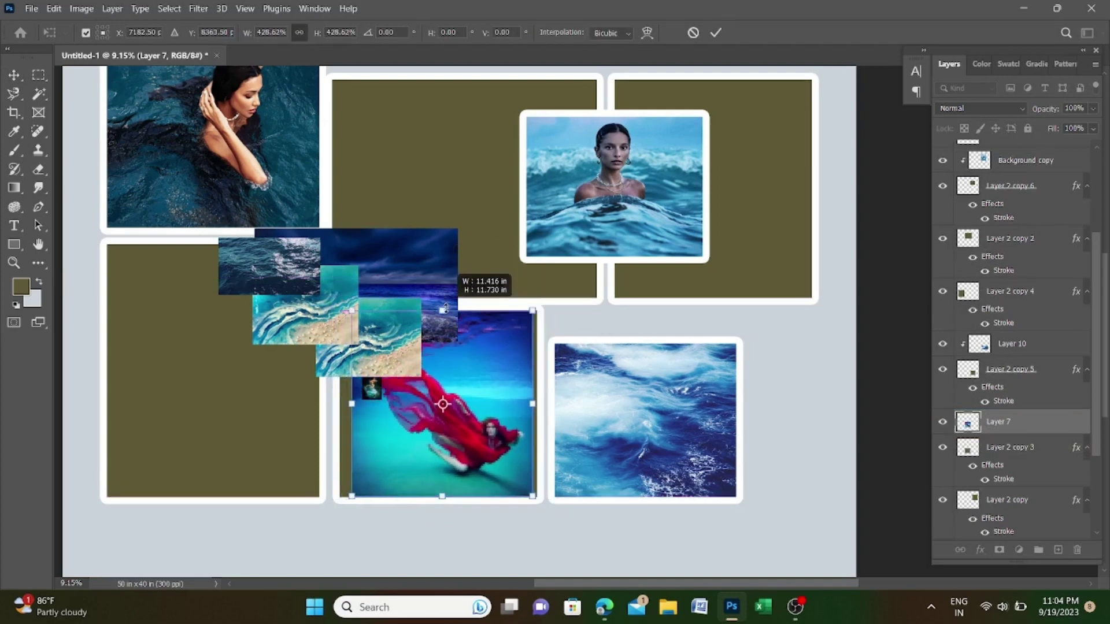
{"action": "left_click_drag", "start_coordinate": [345, 396], "coordinate": [337, 396]}
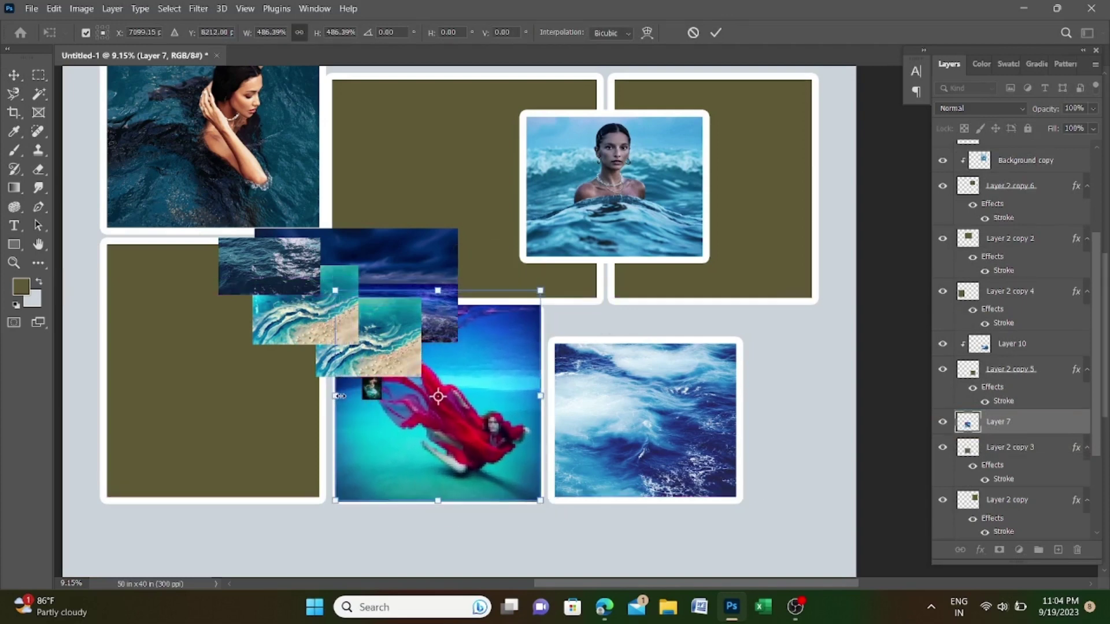
{"action": "key", "text": "Return"}
{"action": "left_click", "coordinate": [998, 434], "text": "alt"}
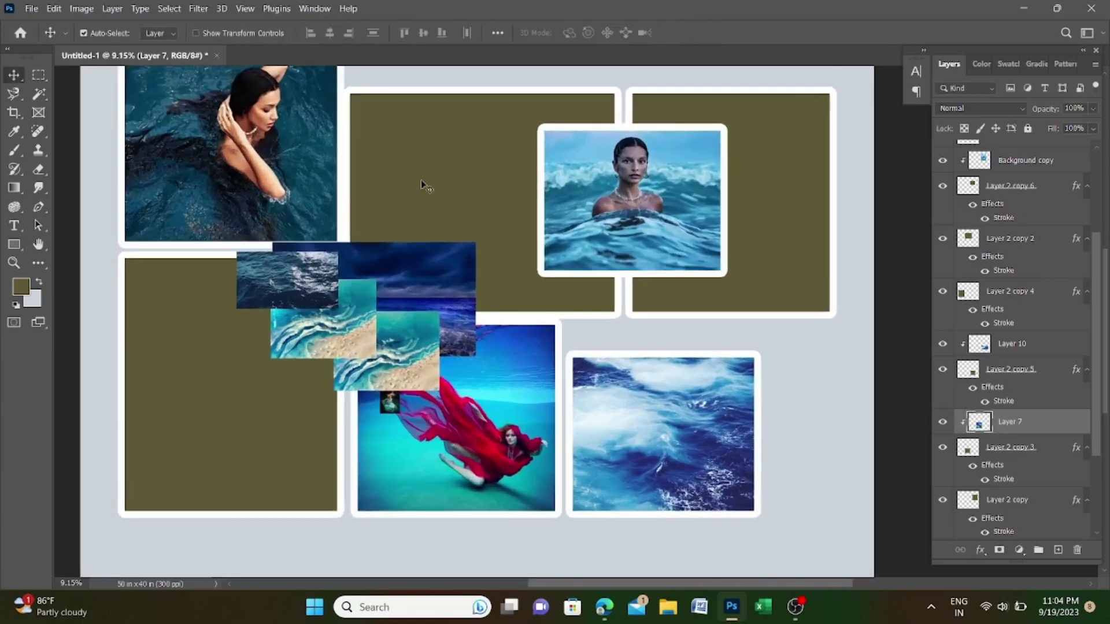
Move the dark shore photo over the top-middle frame and place its layer beneath Layer 2 copy 6
{"action": "mouse_move", "coordinate": [433, 269]}
{"action": "left_mouse_down"}
{"action": "mouse_move", "coordinate": [530, 163]}
{"action": "mouse_move", "coordinate": [519, 164]}
{"action": "left_mouse_up"}
{"action": "scroll", "coordinate": [520, 232], "scroll_direction": "up", "scroll_amount": 3}
{"action": "scroll", "coordinate": [520, 231], "scroll_direction": "right", "scroll_amount": 1}
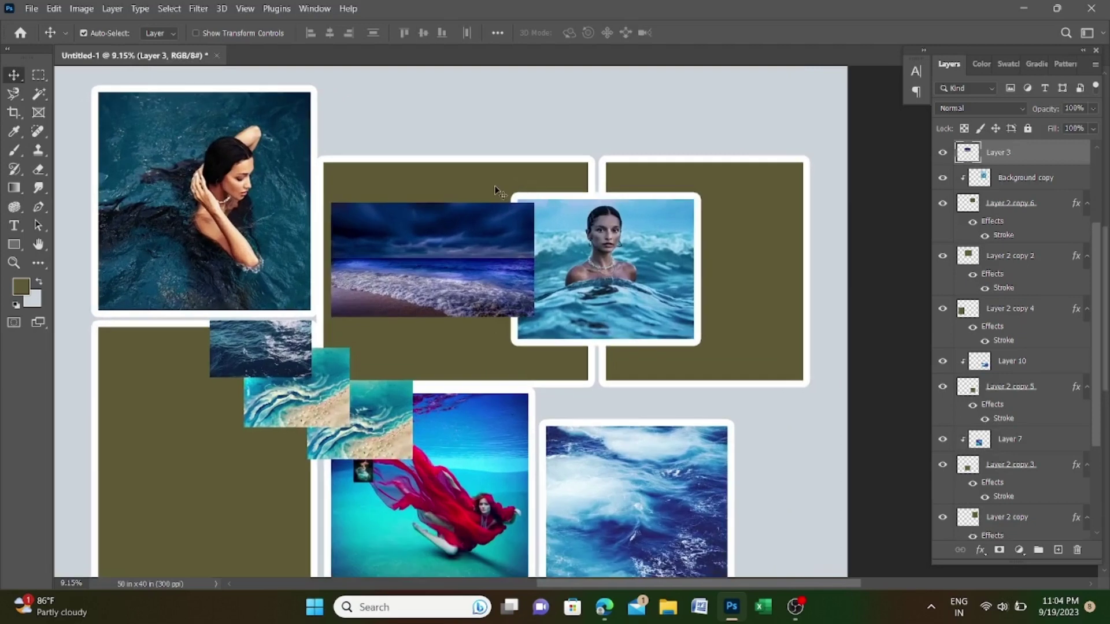
{"action": "left_click", "coordinate": [994, 261]}
{"action": "left_click", "coordinate": [446, 238]}
{"action": "left_click_drag", "start_coordinate": [1019, 155], "coordinate": [1021, 245]}
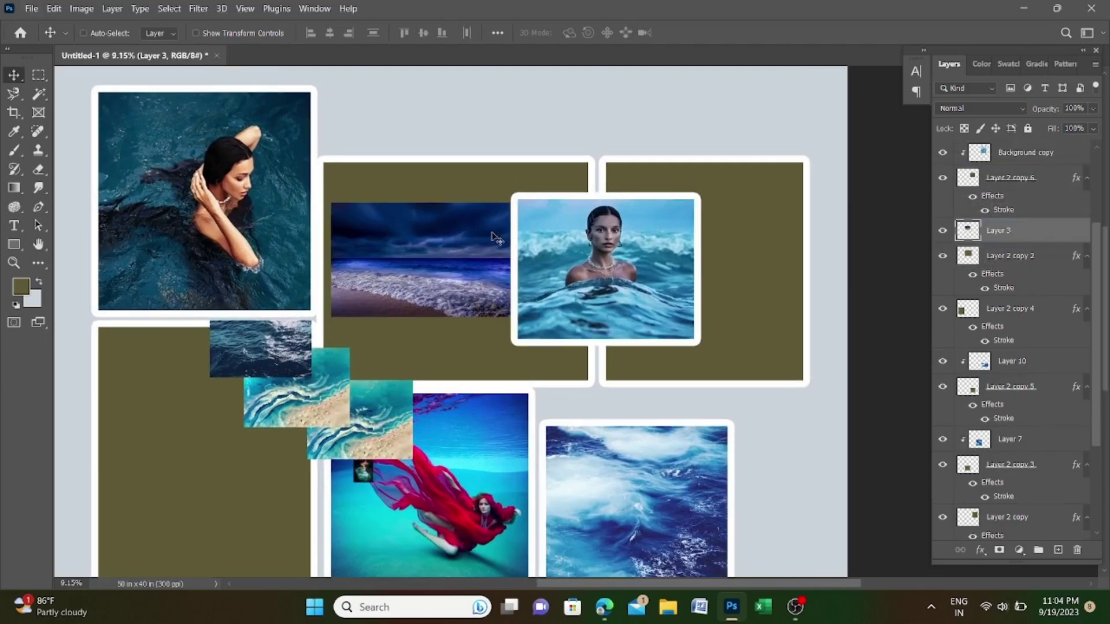
Enlarge the dark shore photo to fill the top-middle frame and clip it inside
{"action": "key", "text": "ctrl+t"}
{"action": "left_click_drag", "start_coordinate": [431, 202], "coordinate": [432, 161]}
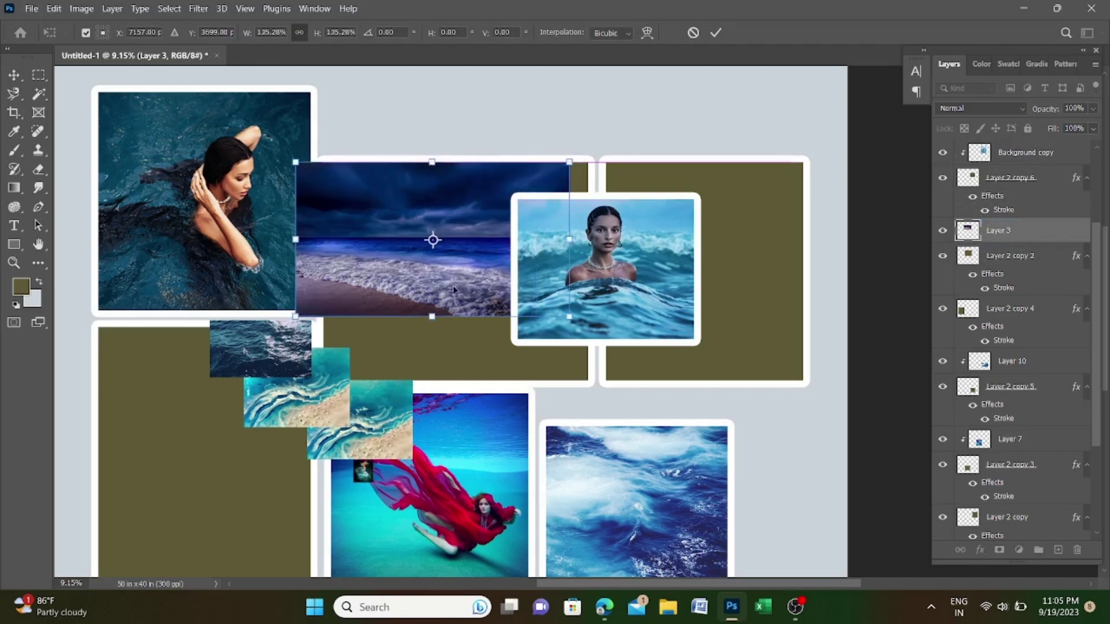
{"action": "mouse_move", "coordinate": [432, 316]}
{"action": "left_mouse_down"}
{"action": "mouse_move", "coordinate": [432, 392]}
{"action": "mouse_move", "coordinate": [431, 380]}
{"action": "left_mouse_up"}
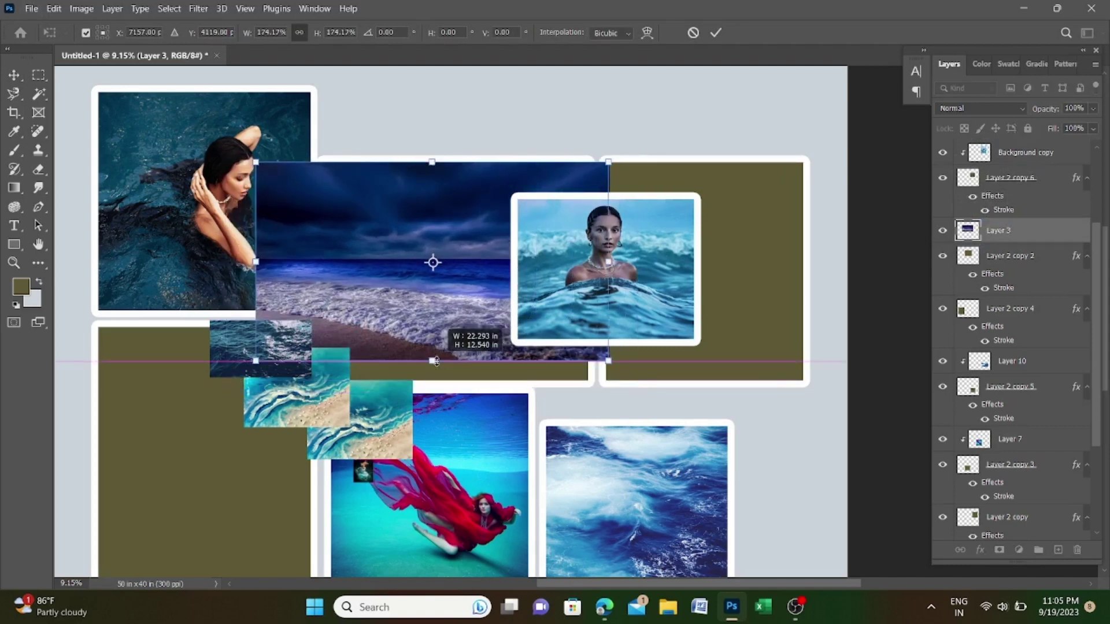
{"action": "key", "text": "Return"}
{"action": "left_click", "coordinate": [1004, 239], "text": "alt"}
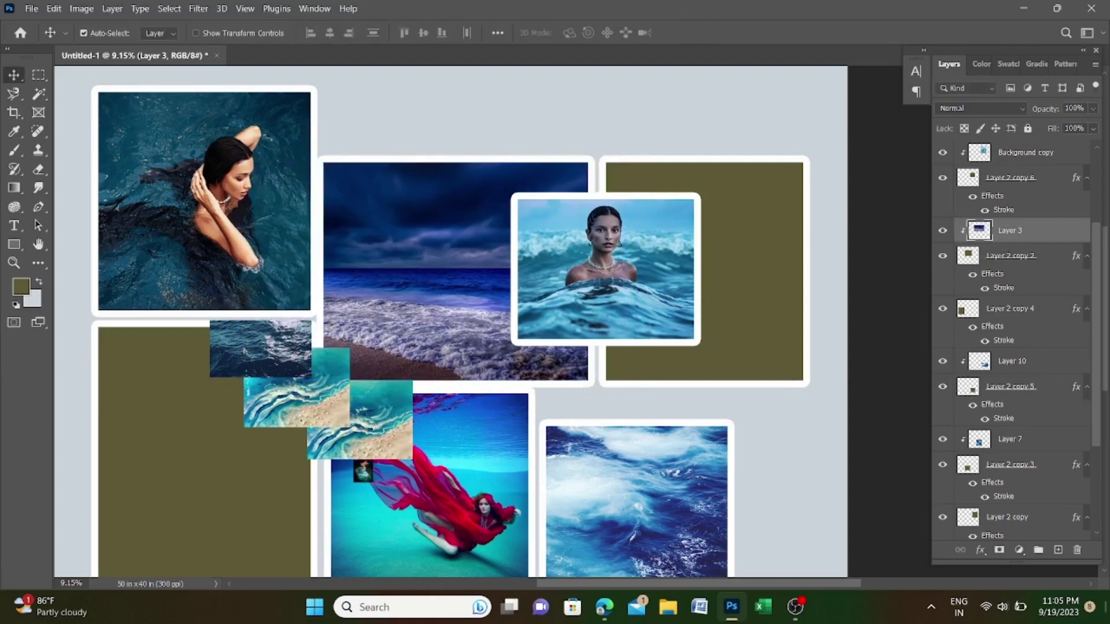
{"action": "scroll", "coordinate": [729, 494], "scroll_direction": "down", "scroll_amount": 2}
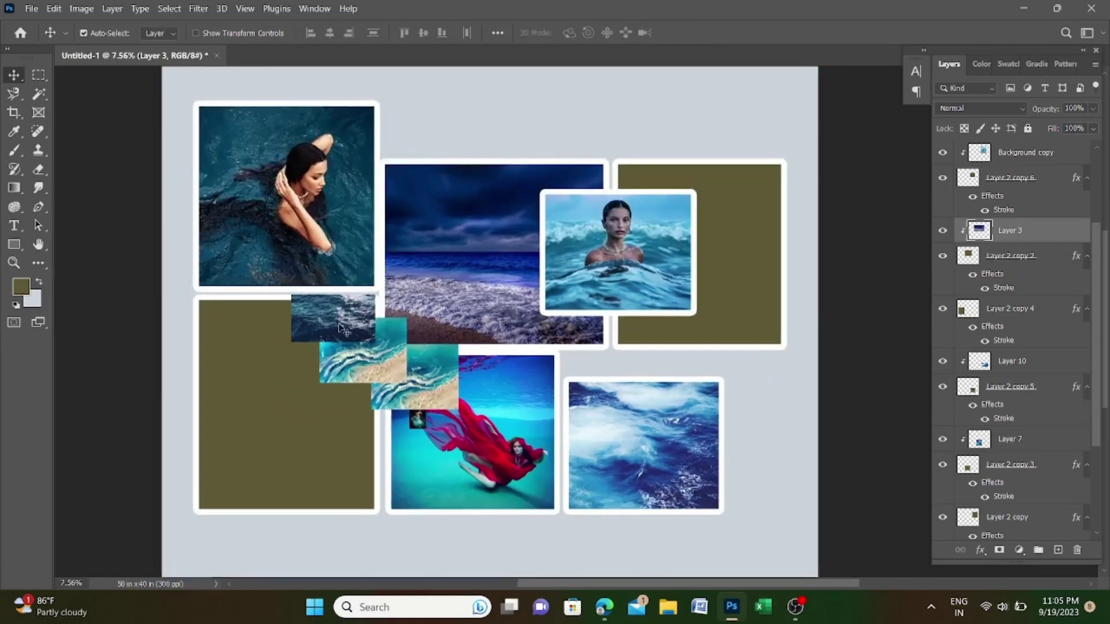
Move the aerial beach image into the lower-left frame and colour-code the frame's layer red
{"action": "left_click_drag", "start_coordinate": [344, 330], "coordinate": [797, 401]}
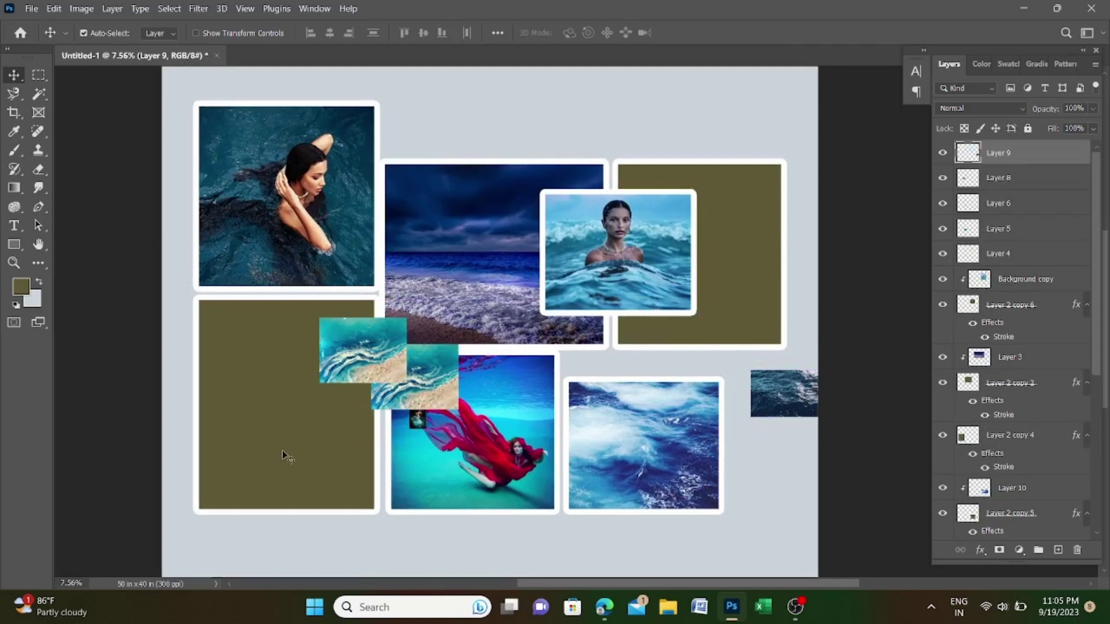
{"action": "left_click_drag", "start_coordinate": [369, 358], "coordinate": [293, 393]}
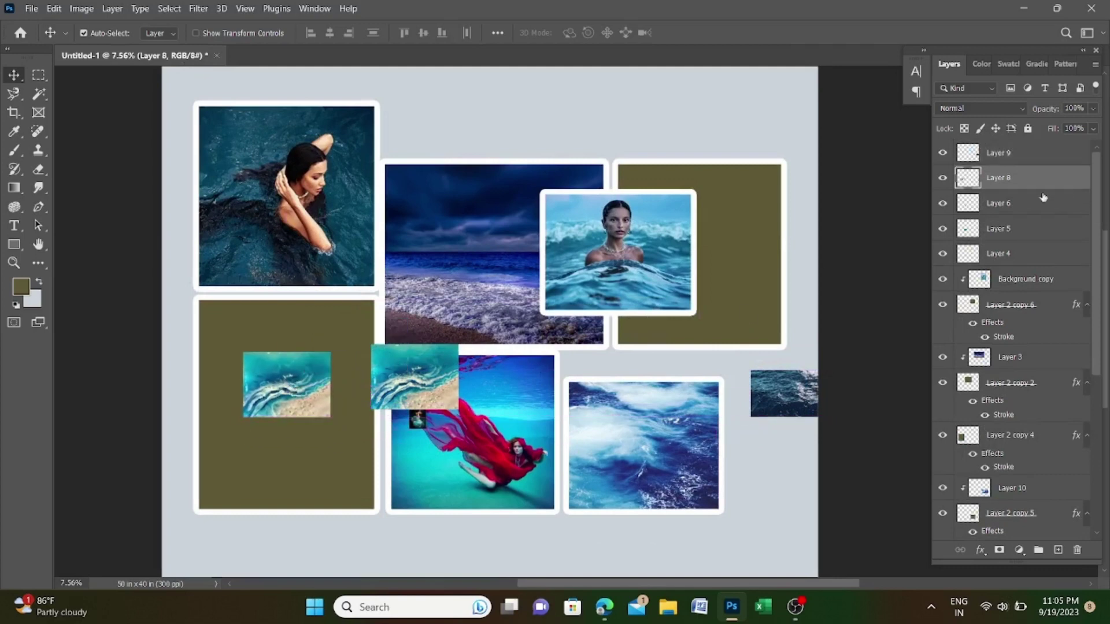
{"action": "left_click", "coordinate": [358, 456]}
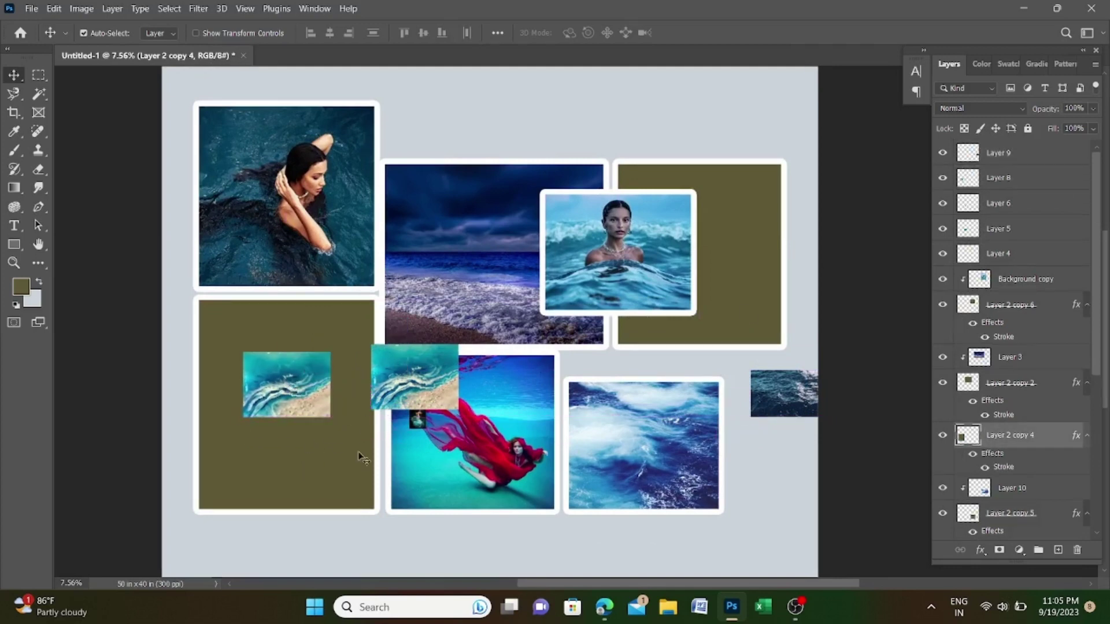
{"action": "right_click", "coordinate": [943, 444]}
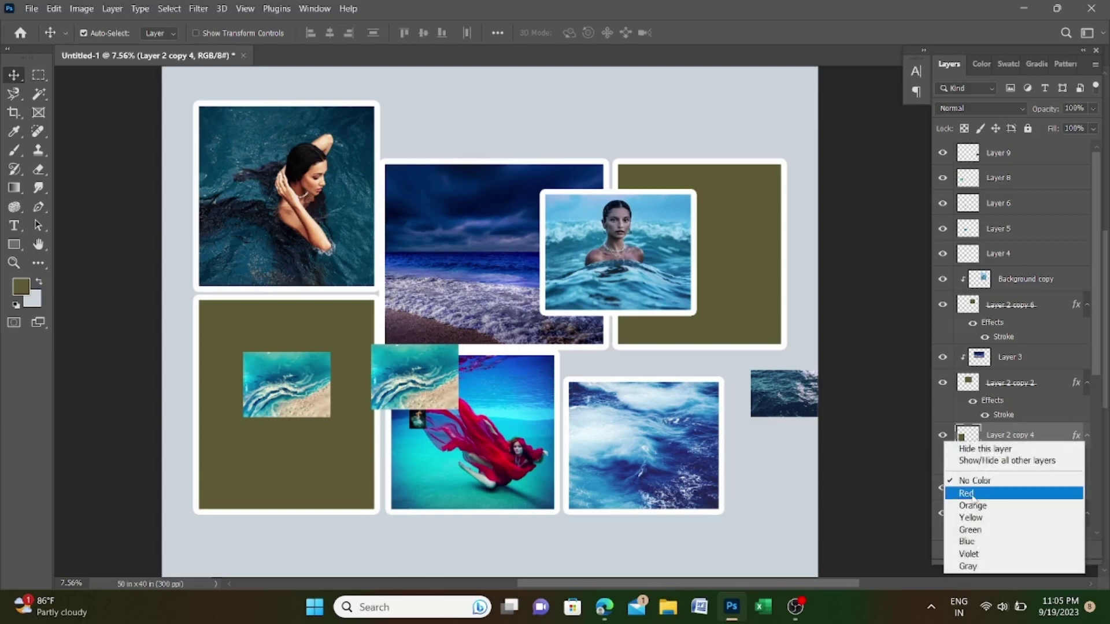
{"action": "left_click", "coordinate": [989, 494]}
Colour Layer 8 red, stack it above its frame, enlarge it and clip it inside the frame
{"action": "left_click", "coordinate": [287, 394]}
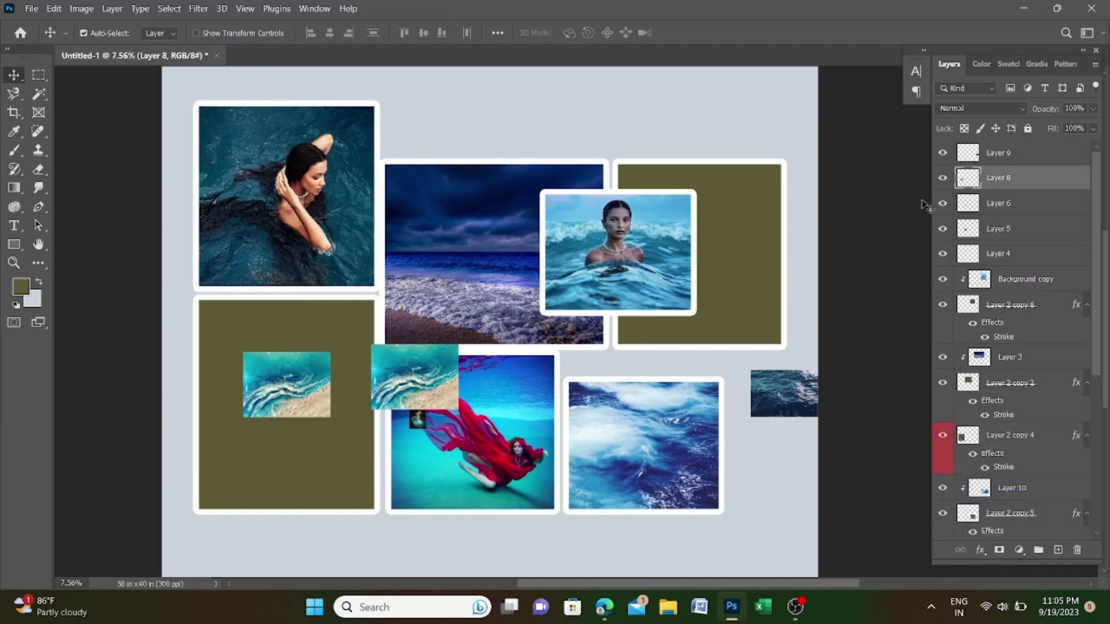
{"action": "right_click", "coordinate": [942, 178]}
{"action": "left_click", "coordinate": [983, 238]}
{"action": "left_click_drag", "start_coordinate": [1034, 180], "coordinate": [1016, 415]}
{"action": "key", "text": "ctrl+t"}
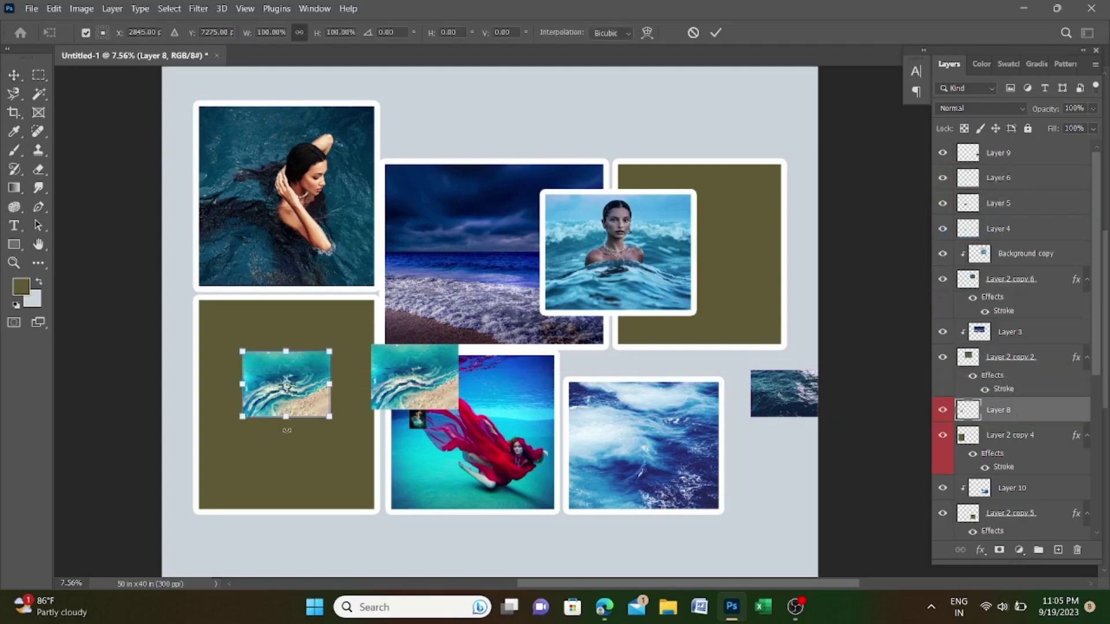
{"action": "left_click_drag", "start_coordinate": [289, 500], "coordinate": [147, 508]}
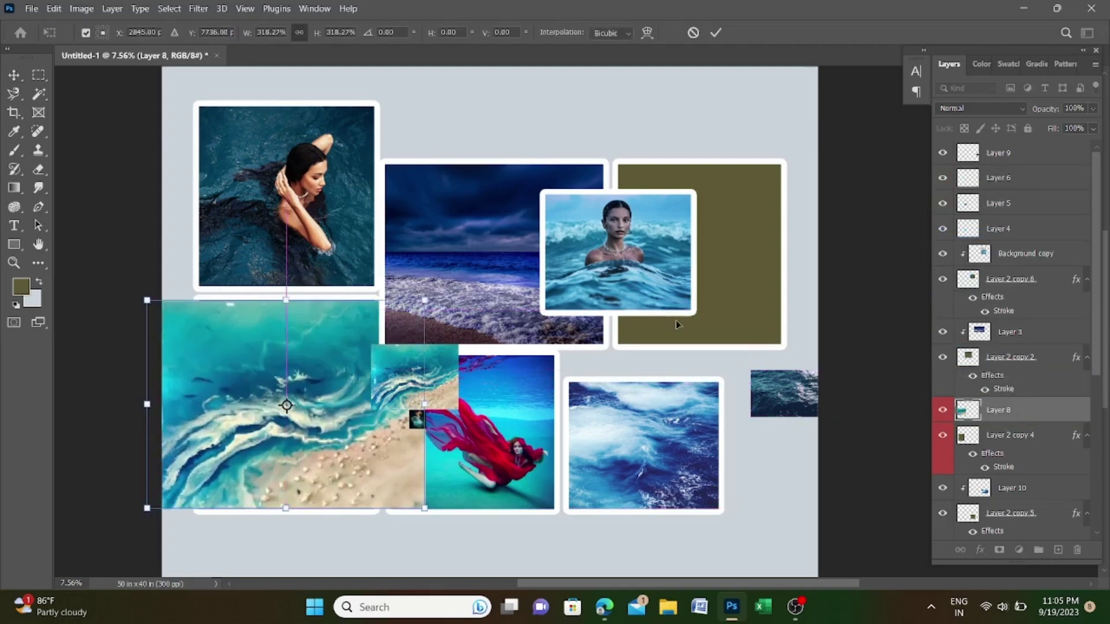
{"action": "key", "text": "Return"}
{"action": "left_click", "coordinate": [1005, 422], "text": "alt"}
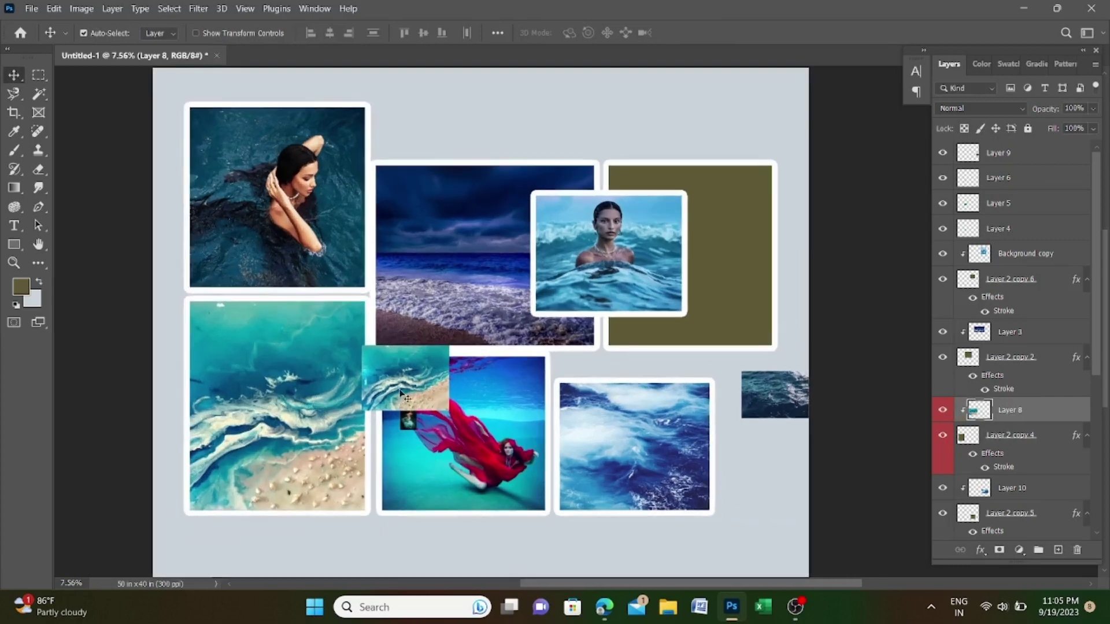
Delete the leftover small beach image, gather the small tiles, and hide the green and dark ocean tiles
{"action": "left_click_drag", "start_coordinate": [401, 393], "coordinate": [686, 136]}
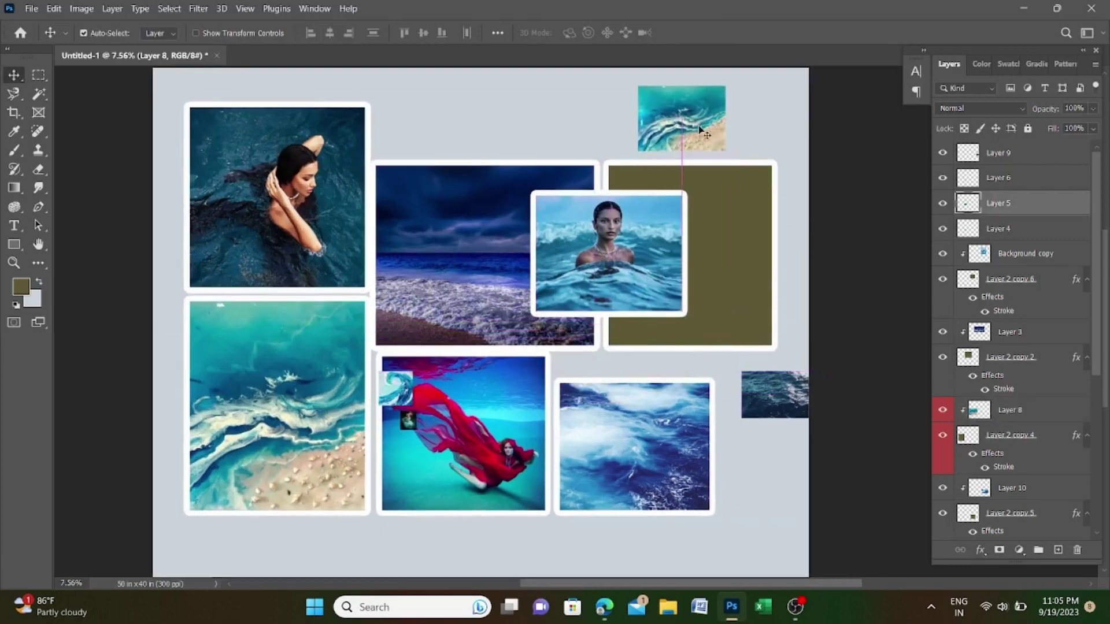
{"action": "key", "text": "Delete"}
{"action": "left_click_drag", "start_coordinate": [774, 395], "coordinate": [739, 284]}
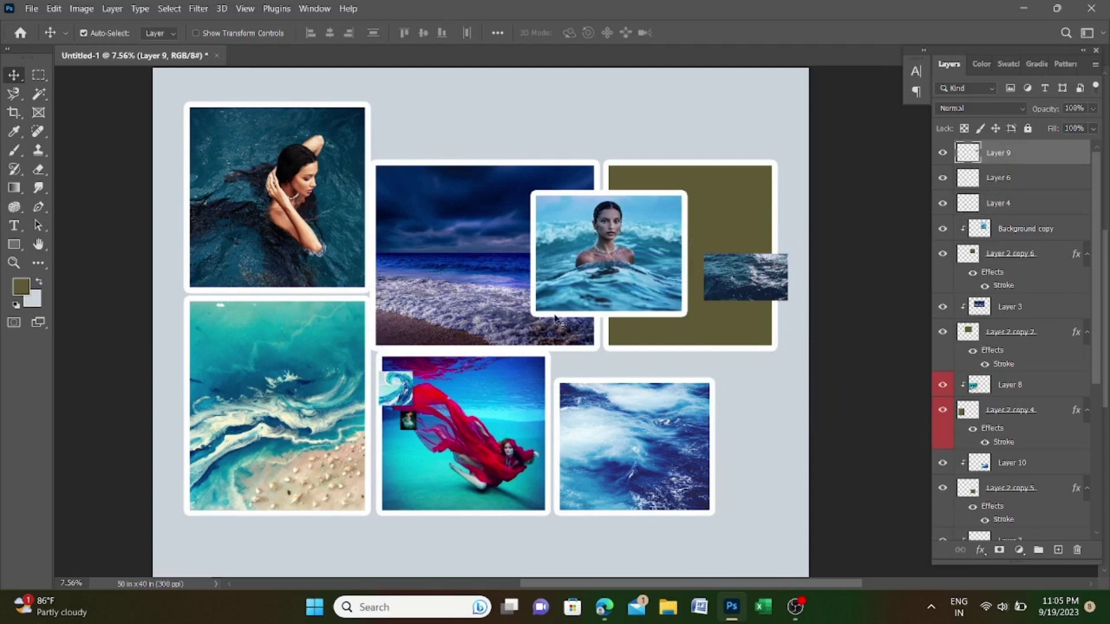
{"action": "left_click_drag", "start_coordinate": [400, 424], "coordinate": [719, 228]}
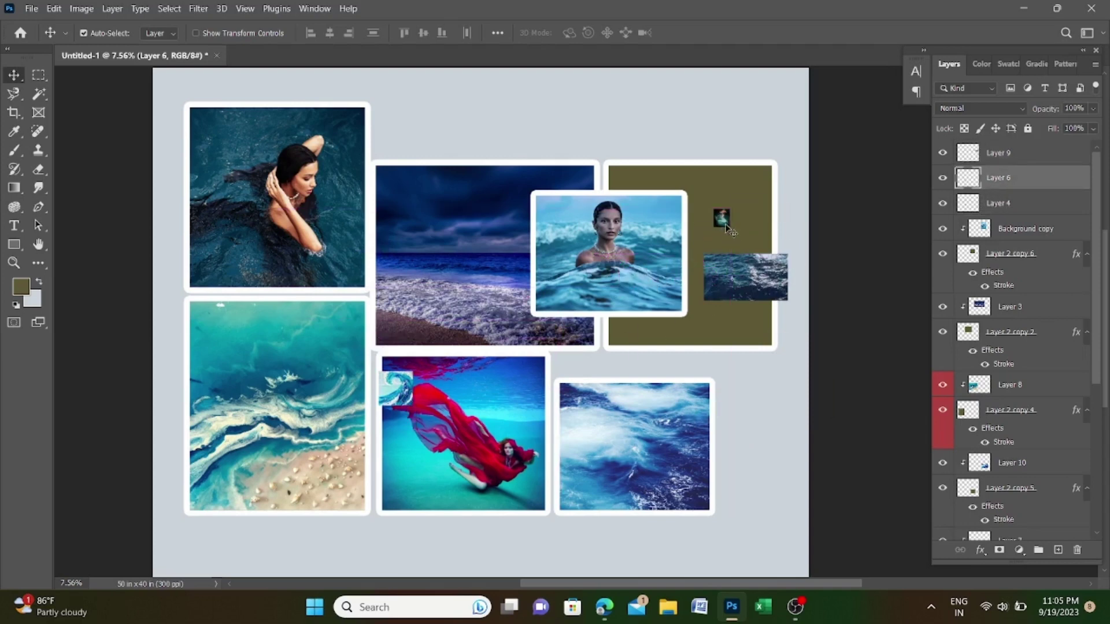
{"action": "left_click_drag", "start_coordinate": [398, 385], "coordinate": [693, 188]}
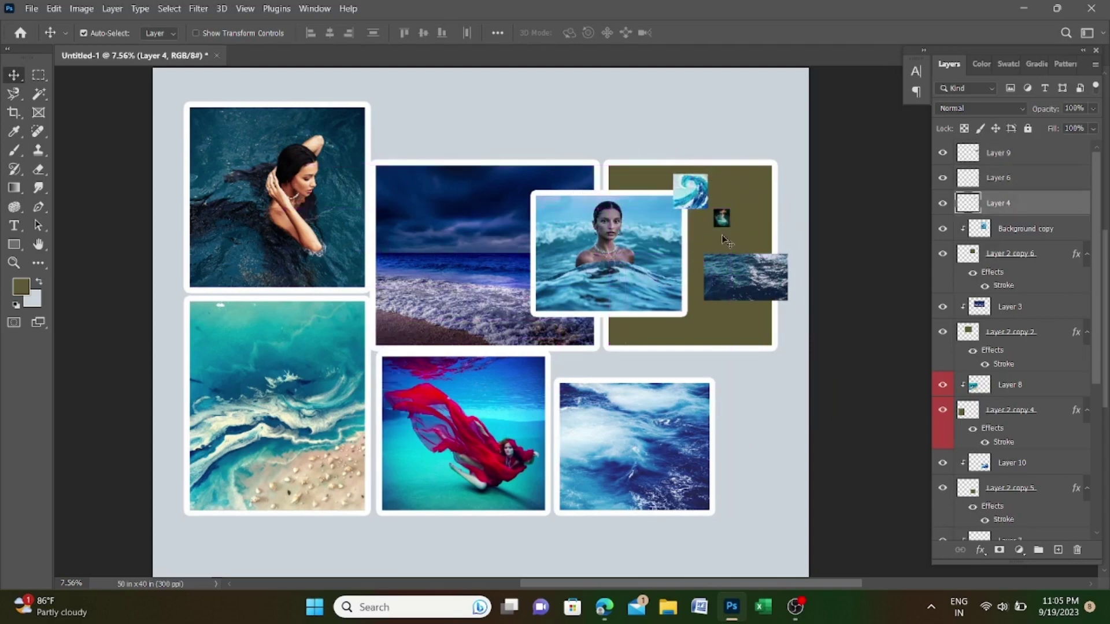
{"action": "key", "text": "ctrl+comma"}
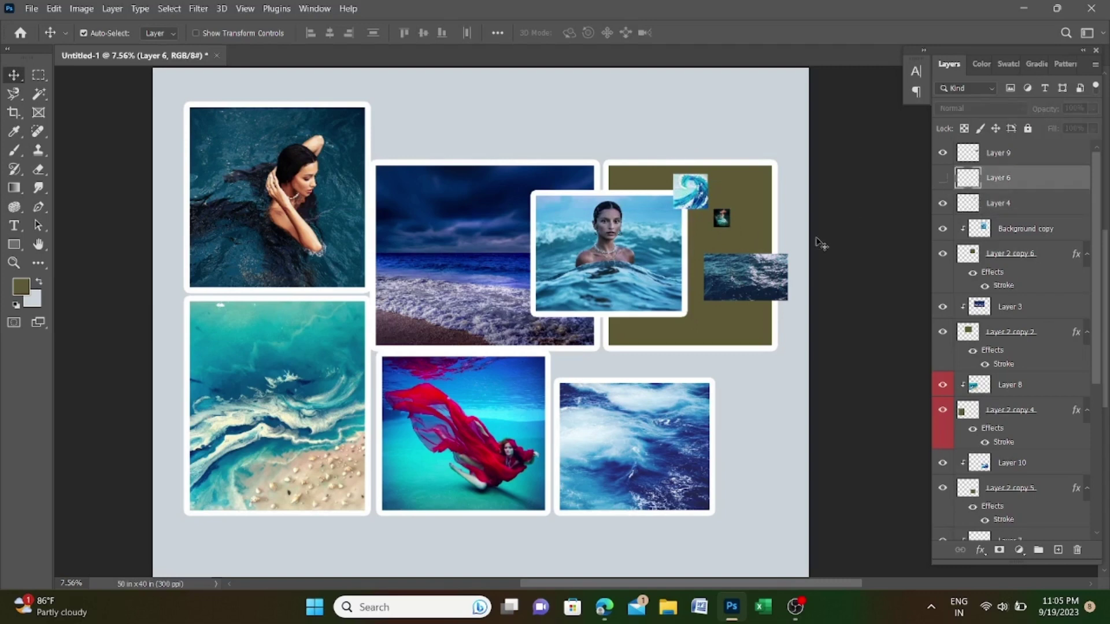
{"action": "key", "text": "alt+bracketright"}
{"action": "key", "text": "ctrl+comma"}
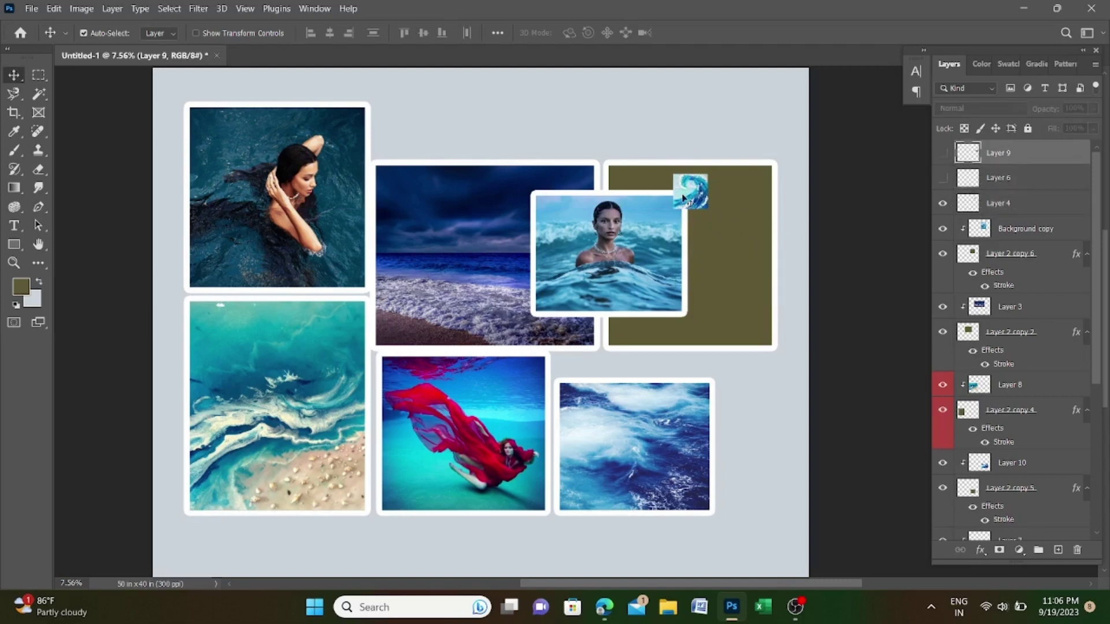
Enlarge the wave painting over the top-right frame, stack it above the frame layer, and clip it
{"action": "left_click", "coordinate": [684, 197]}
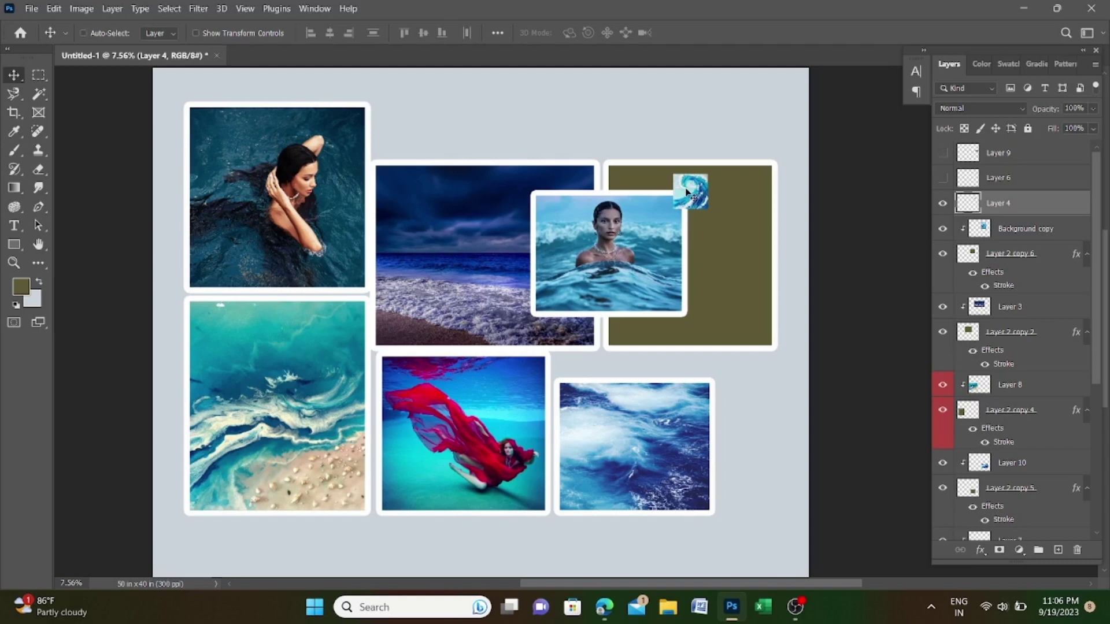
{"action": "key", "text": "ctrl+t"}
{"action": "left_click_drag", "start_coordinate": [691, 209], "coordinate": [691, 310]}
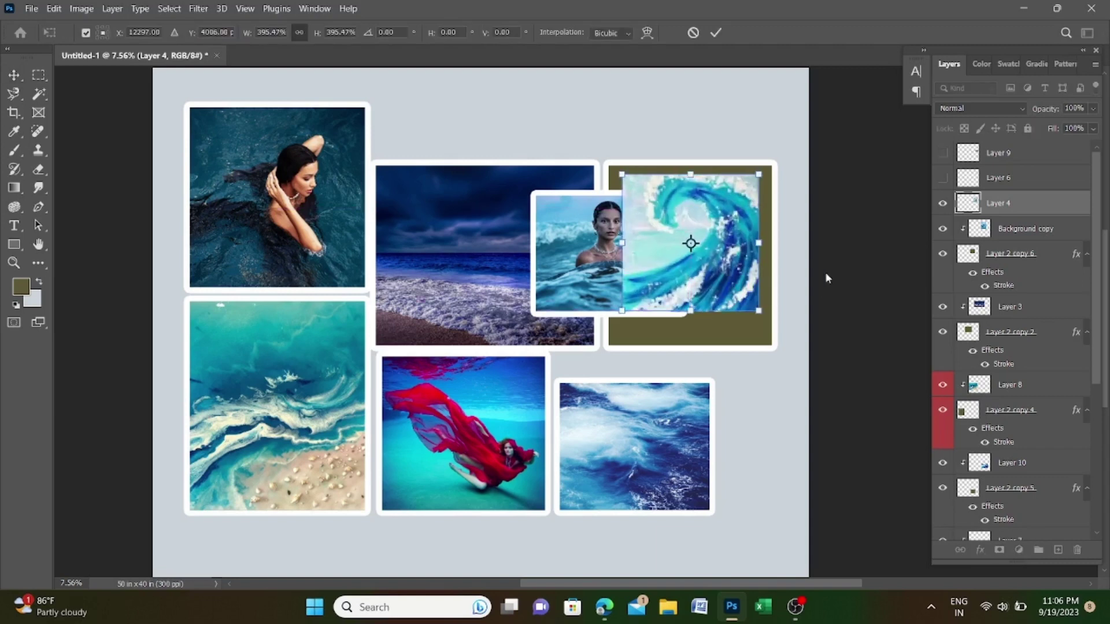
{"action": "left_click", "coordinate": [796, 312]}
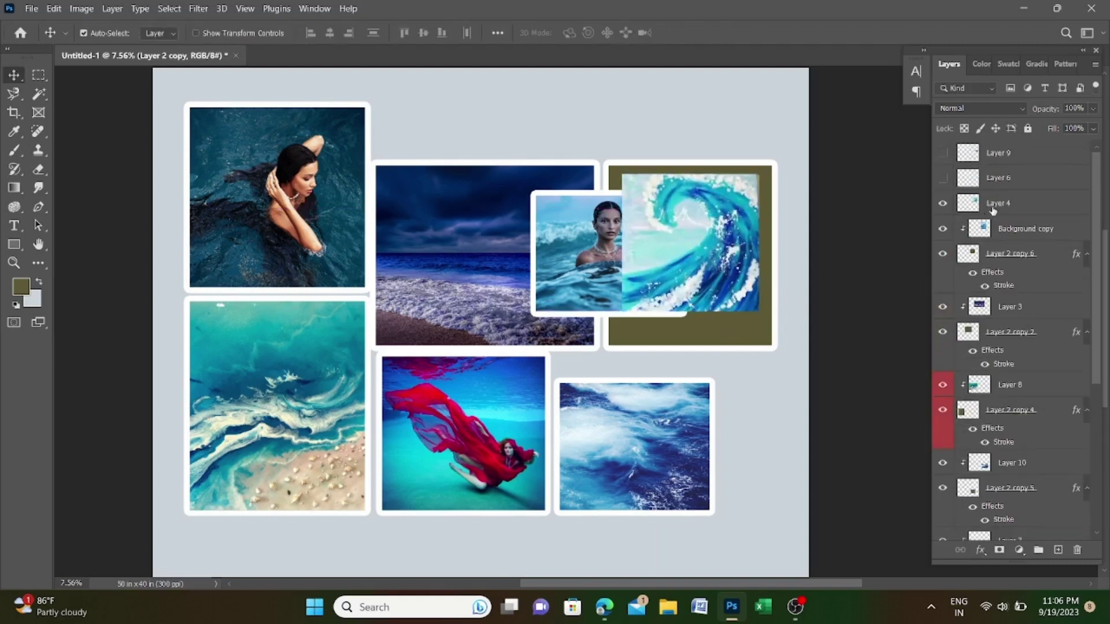
{"action": "left_click_drag", "start_coordinate": [992, 209], "coordinate": [1015, 469]}
{"action": "key", "text": "ctrl+t"}
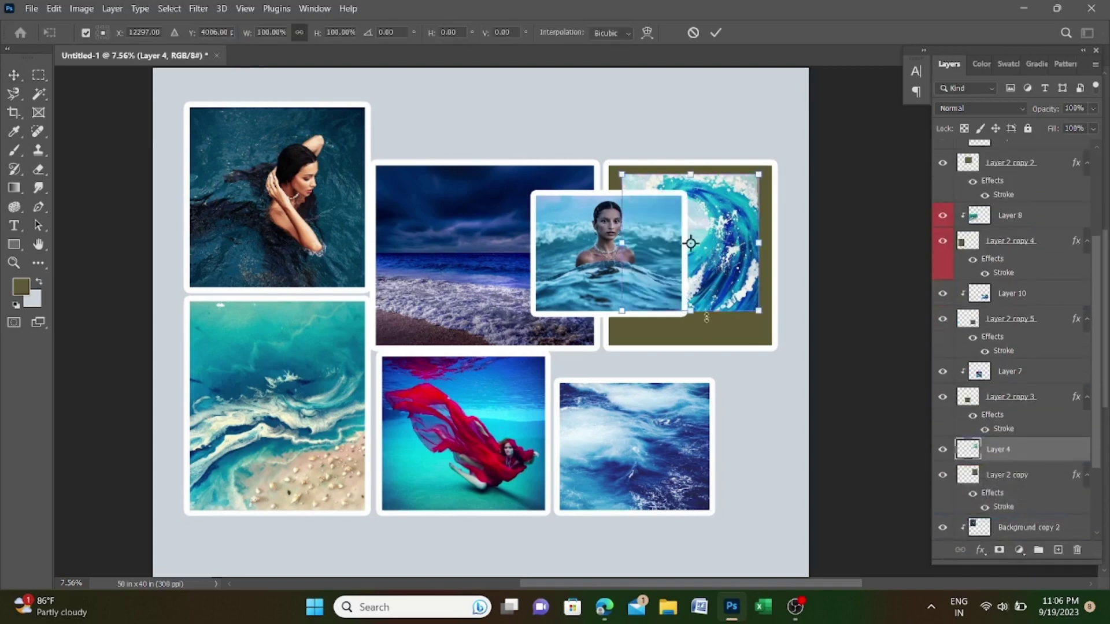
{"action": "left_click_drag", "start_coordinate": [690, 312], "coordinate": [690, 382]}
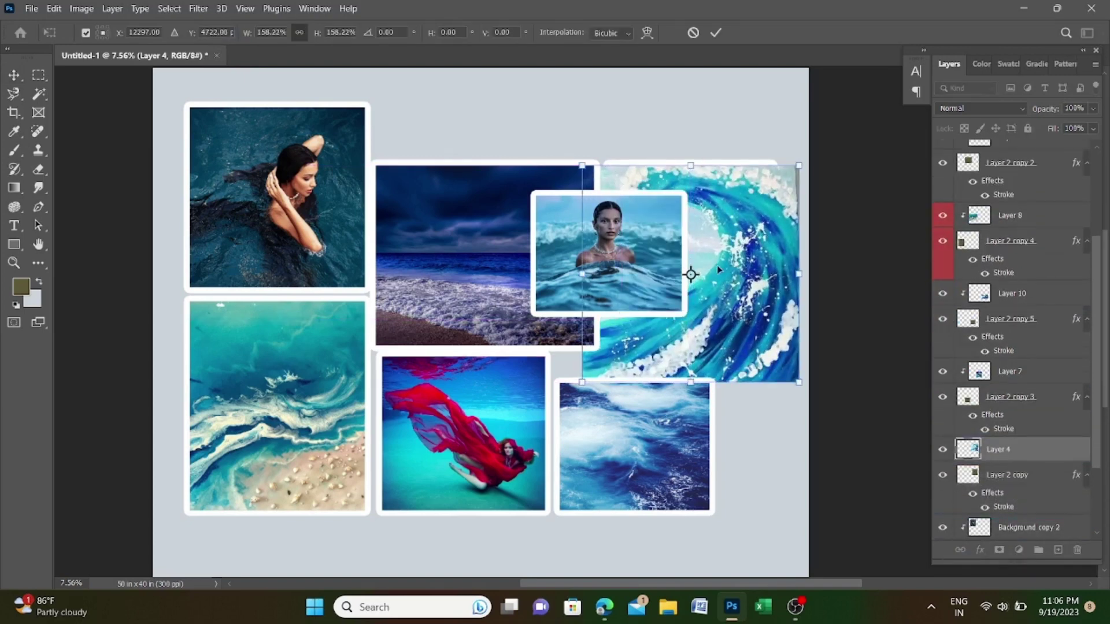
{"action": "left_click_drag", "start_coordinate": [716, 277], "coordinate": [716, 254]}
{"action": "left_click_drag", "start_coordinate": [689, 148], "coordinate": [696, 166]}
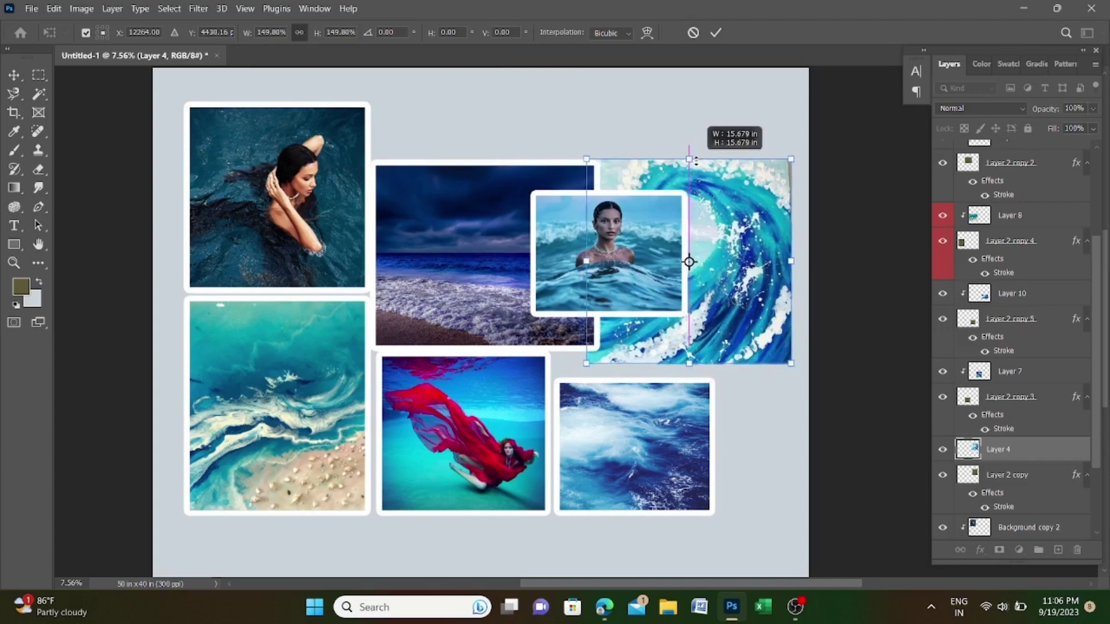
{"action": "left_click", "coordinate": [1006, 458], "text": "alt"}
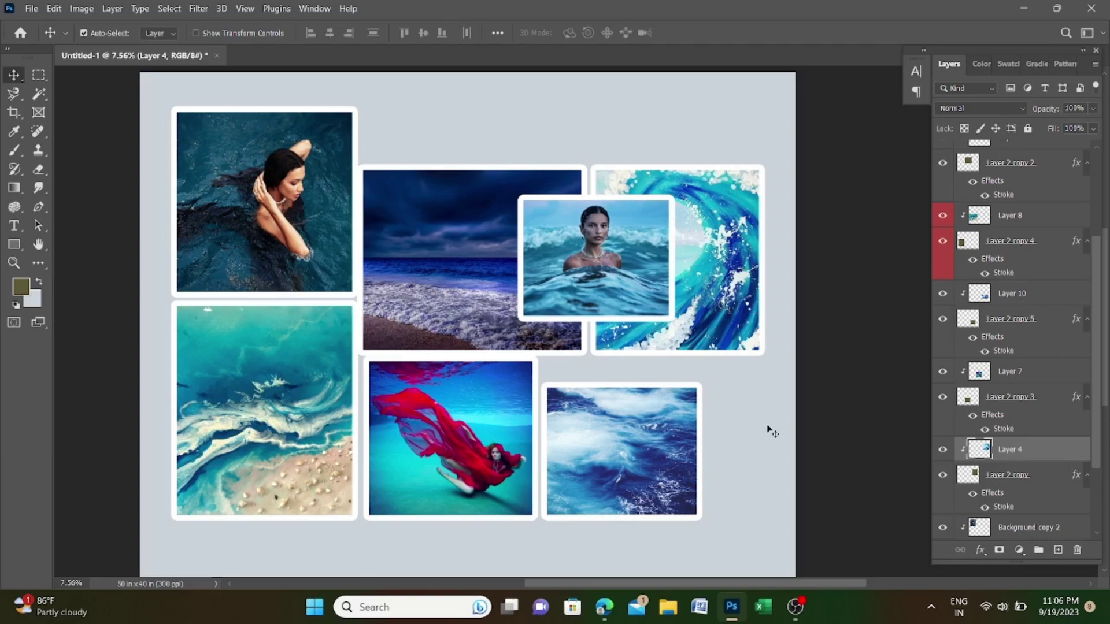
Hide the grey Layer 1 backdrop and move Background copy above Layer 2 copy 6
{"action": "left_click", "coordinate": [772, 430]}
{"action": "scroll", "coordinate": [1047, 417], "scroll_direction": "down", "scroll_amount": 3}
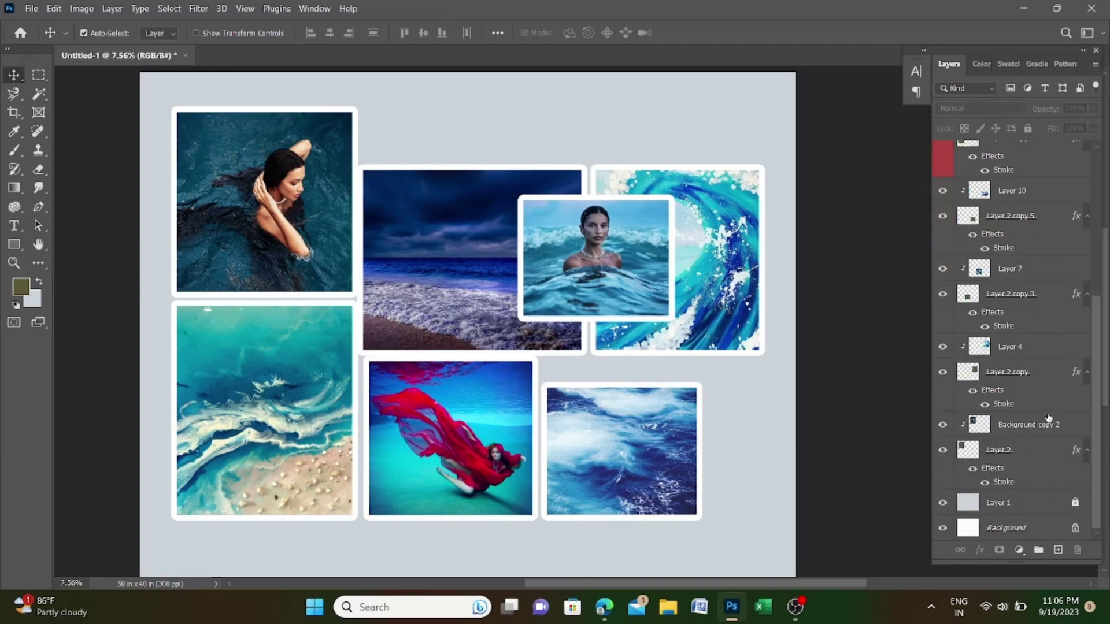
{"action": "left_click", "coordinate": [942, 502]}
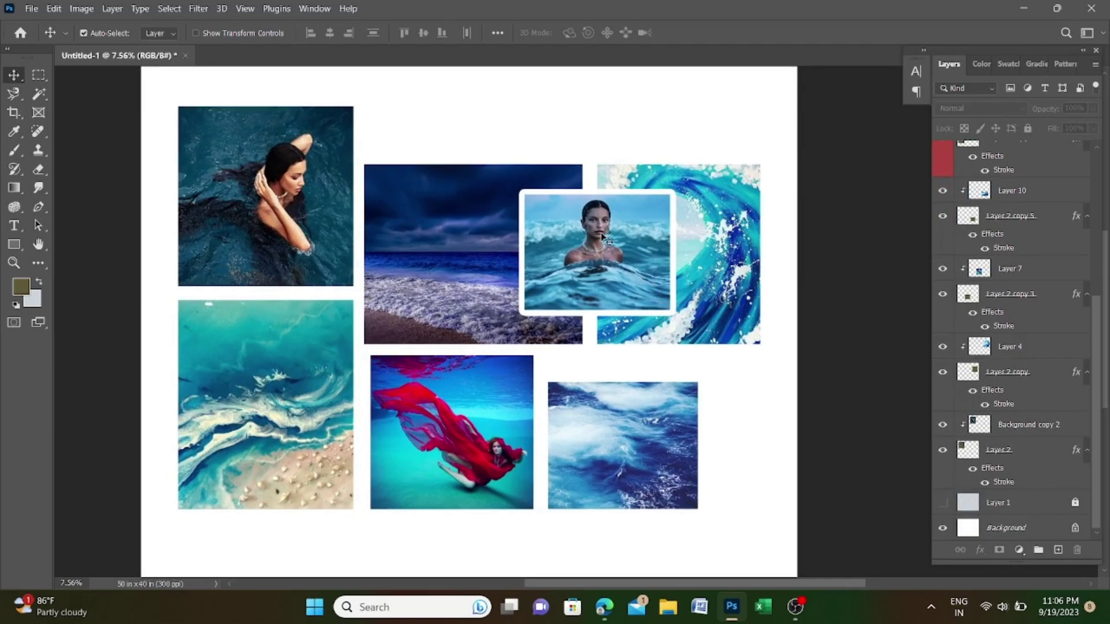
{"action": "left_click", "coordinate": [621, 284]}
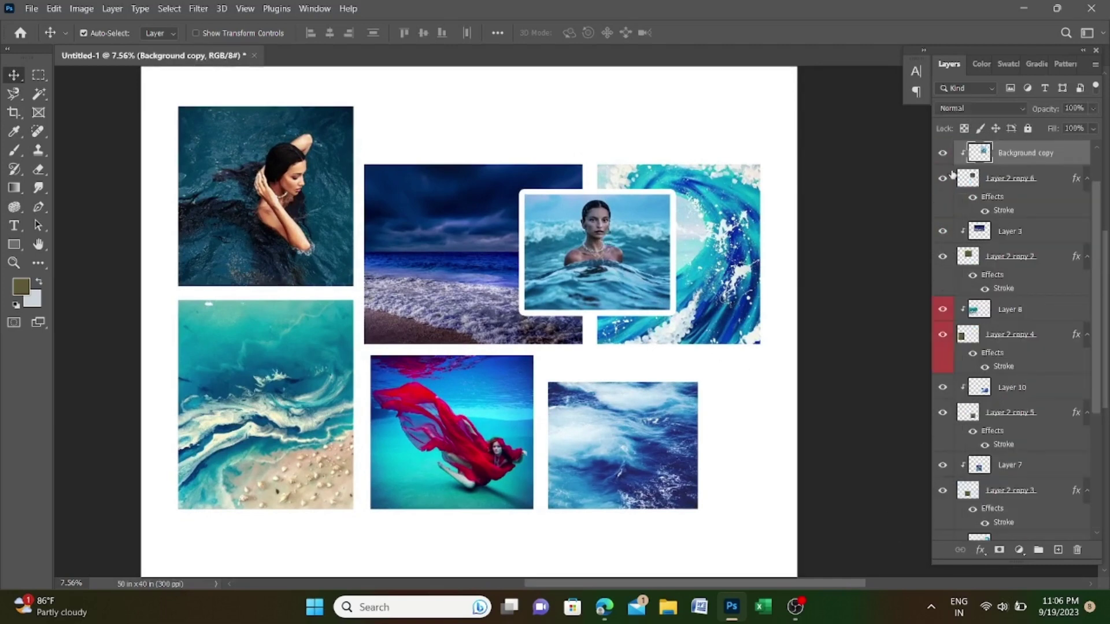
{"action": "left_click_drag", "start_coordinate": [975, 186], "coordinate": [1014, 570]}
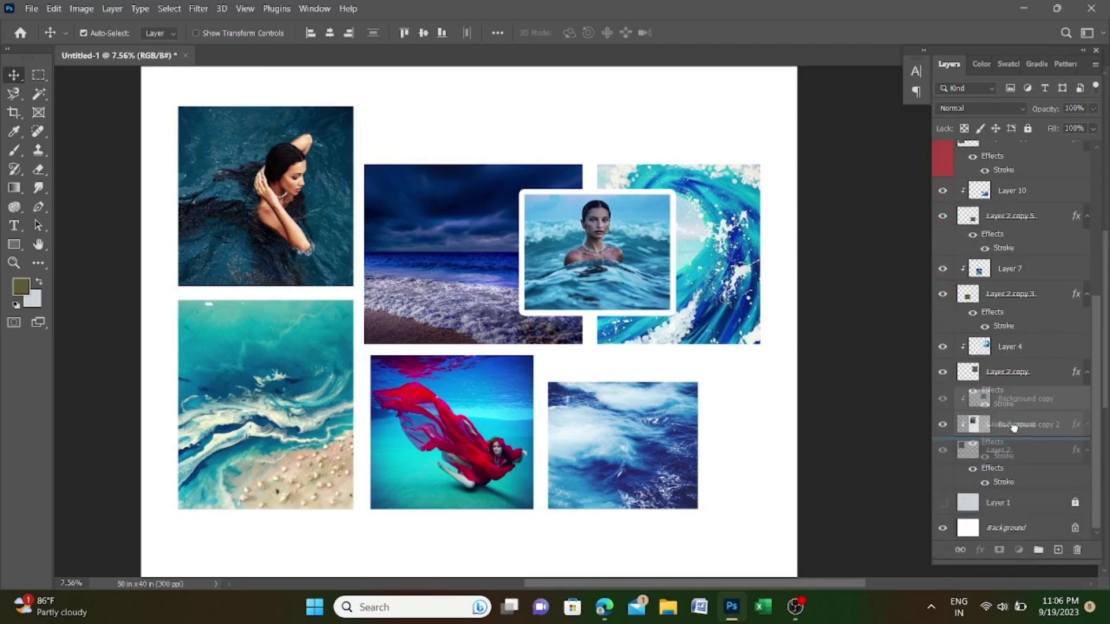
{"action": "left_click_drag", "start_coordinate": [1013, 570], "coordinate": [1000, 382]}
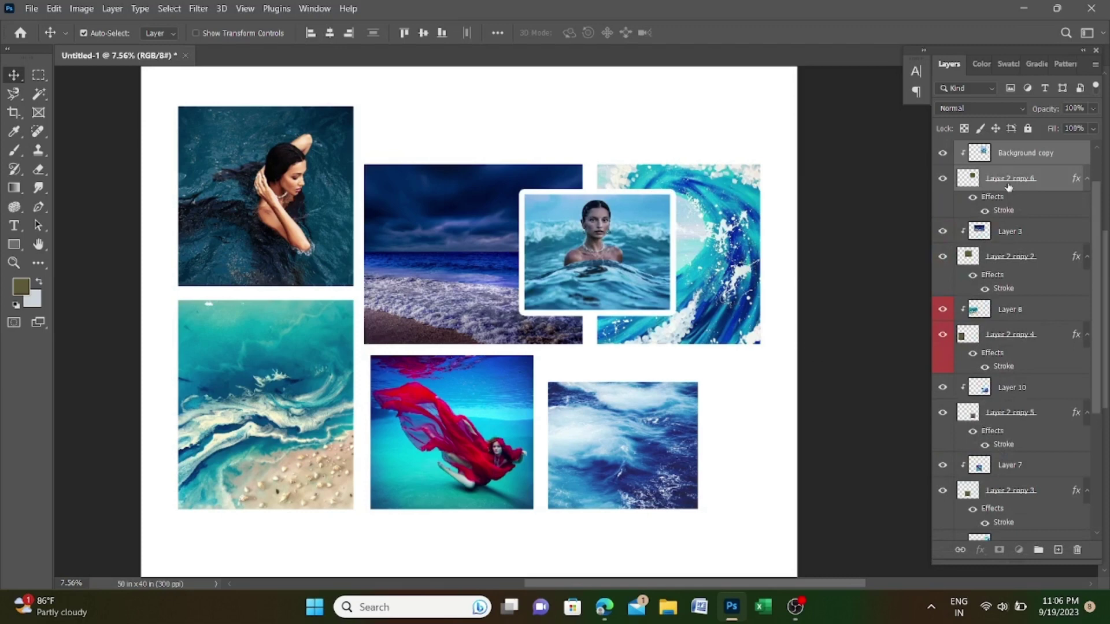
{"action": "left_click", "coordinate": [1009, 180]}
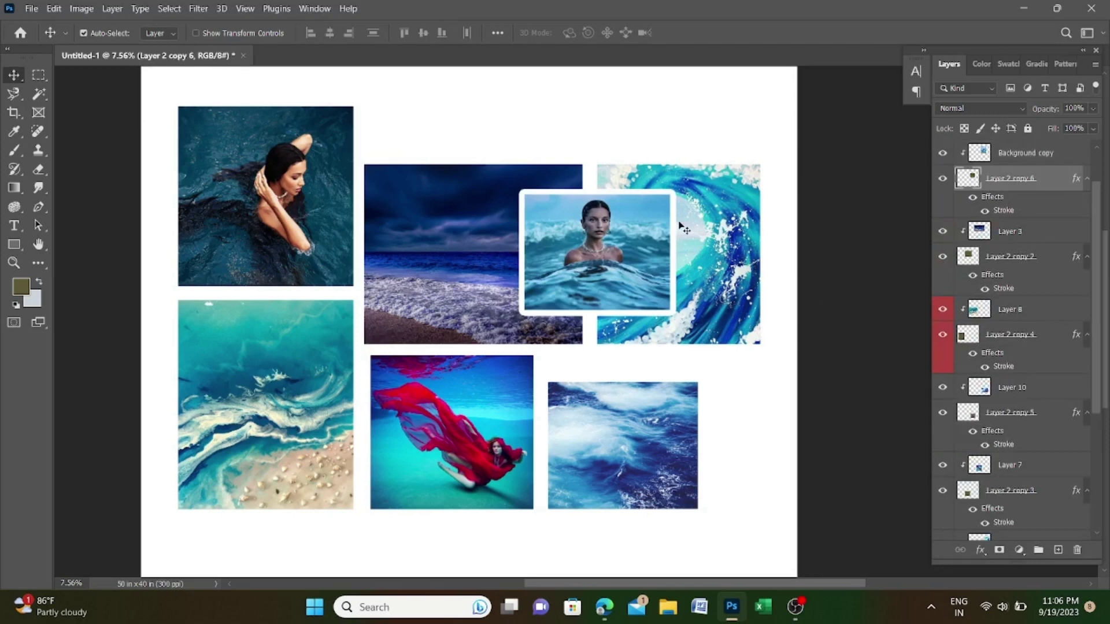
Hide Layer 6, show Layer 9's dark sea photo, and place it just above Layer 1 before stretching it leftward
{"action": "scroll", "coordinate": [1038, 276], "scroll_direction": "up", "scroll_amount": 2}
{"action": "left_click", "coordinate": [942, 178]}
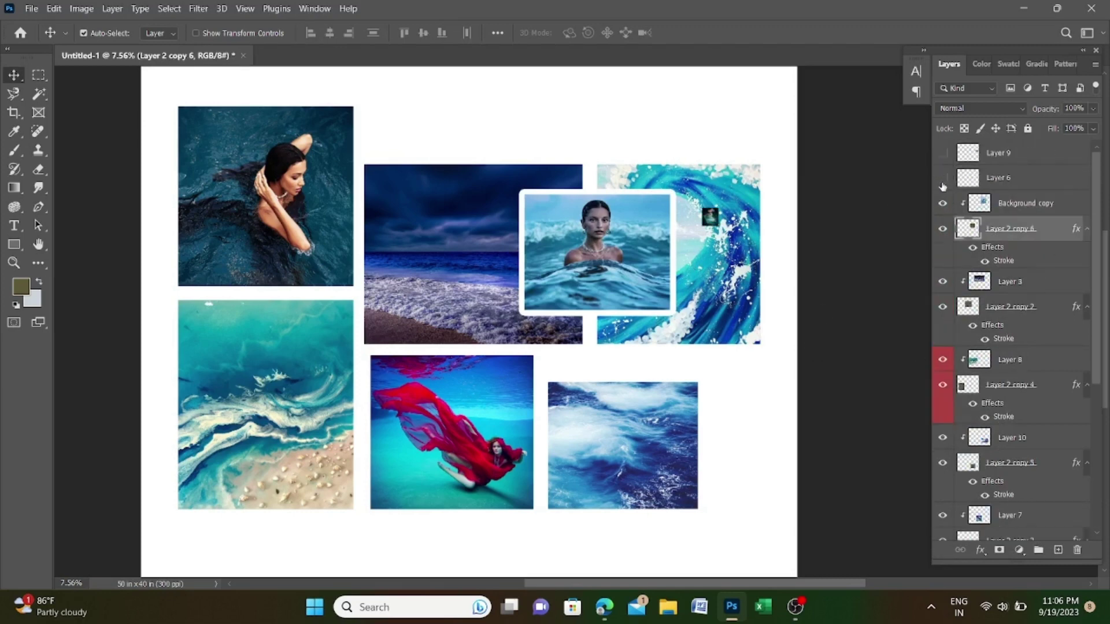
{"action": "left_click", "coordinate": [943, 153]}
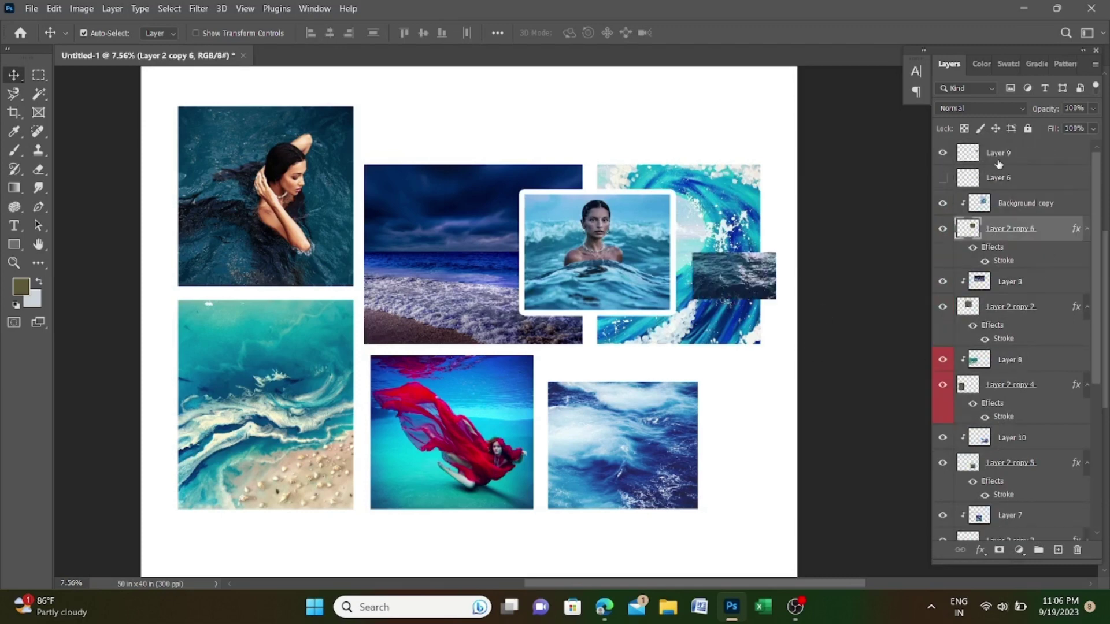
{"action": "left_click_drag", "start_coordinate": [998, 165], "coordinate": [1033, 575]}
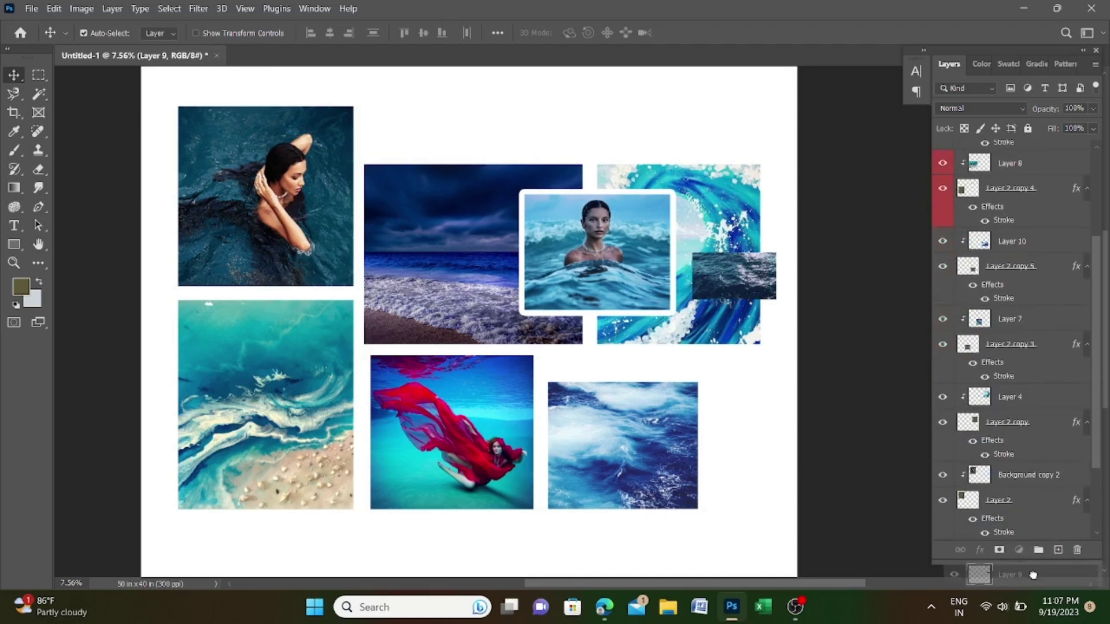
{"action": "left_click_drag", "start_coordinate": [1032, 574], "coordinate": [1011, 490]}
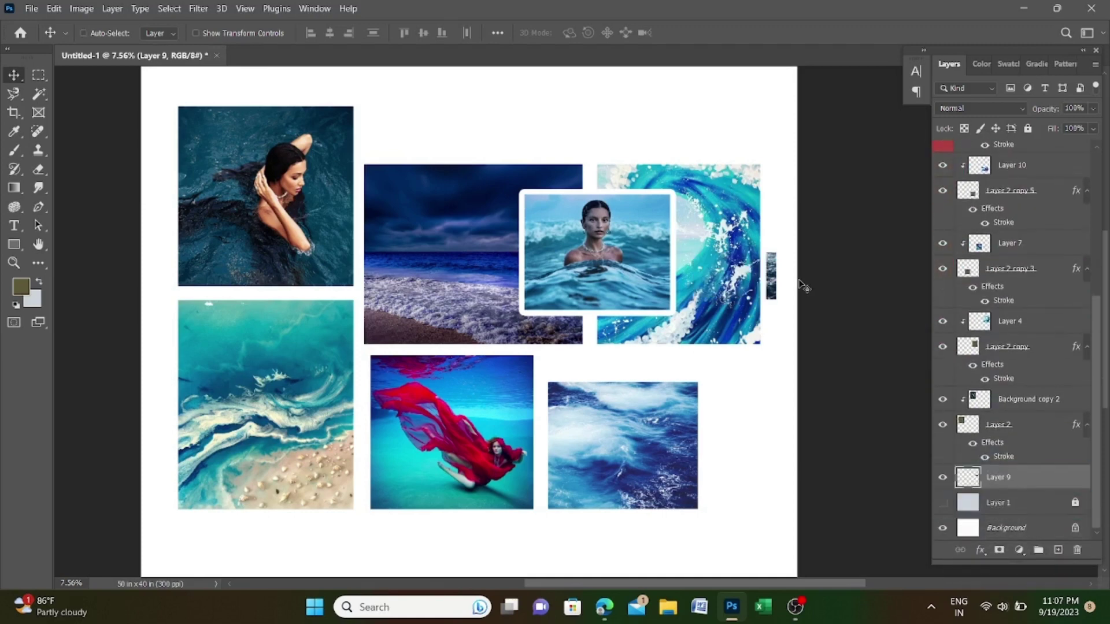
{"action": "key", "text": "ctrl+t"}
{"action": "left_click_drag", "start_coordinate": [687, 277], "coordinate": [136, 283]}
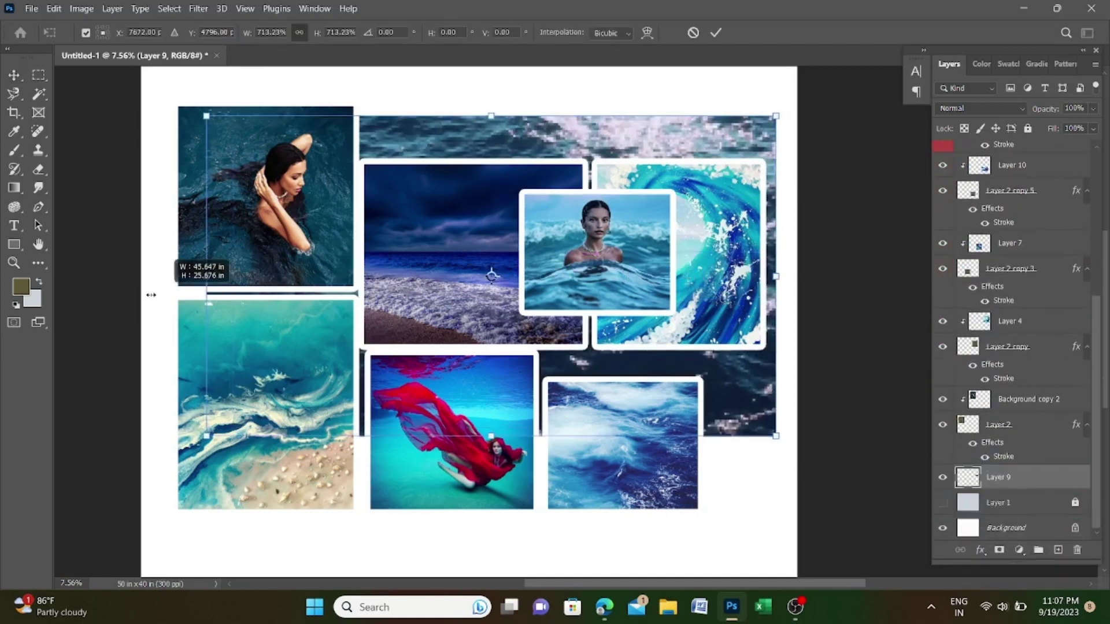
Scale the sea photo to cover the whole canvas behind the collage and commit it
{"action": "key", "text": "ctrl+minus"}
{"action": "left_click_drag", "start_coordinate": [652, 241], "coordinate": [774, 237]}
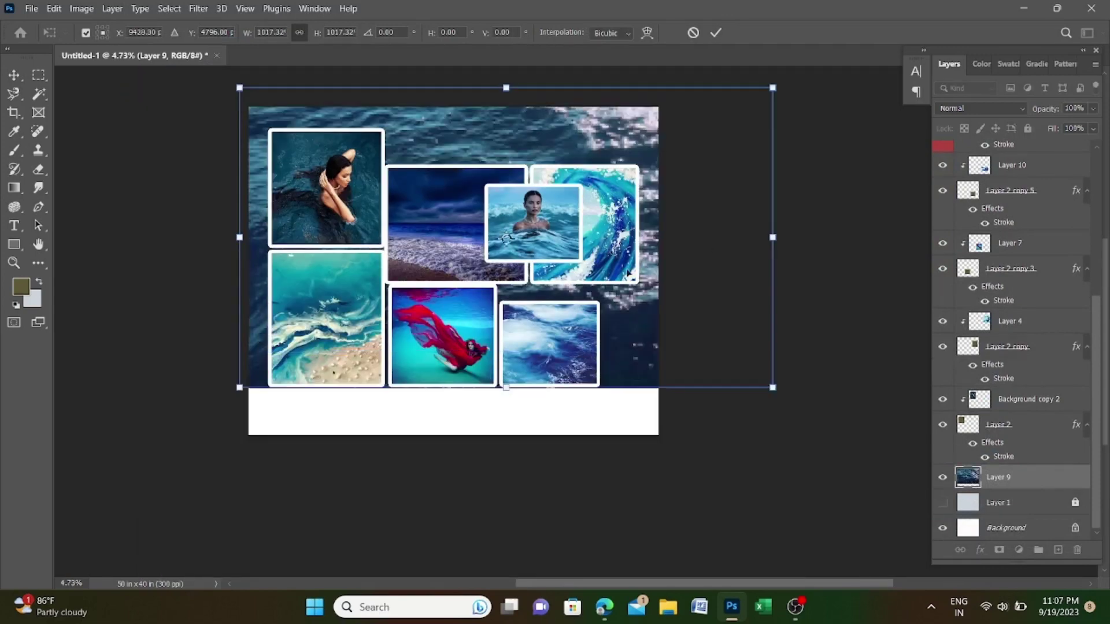
{"action": "left_click_drag", "start_coordinate": [642, 265], "coordinate": [611, 280]}
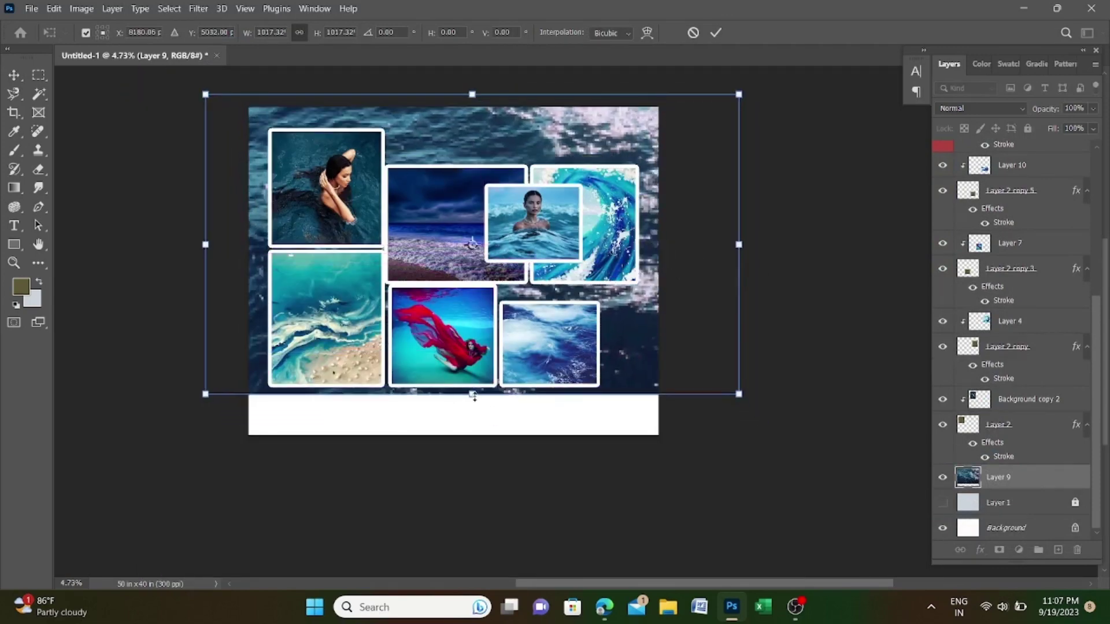
{"action": "left_click_drag", "start_coordinate": [475, 402], "coordinate": [474, 443]}
{"action": "key", "text": "Return"}
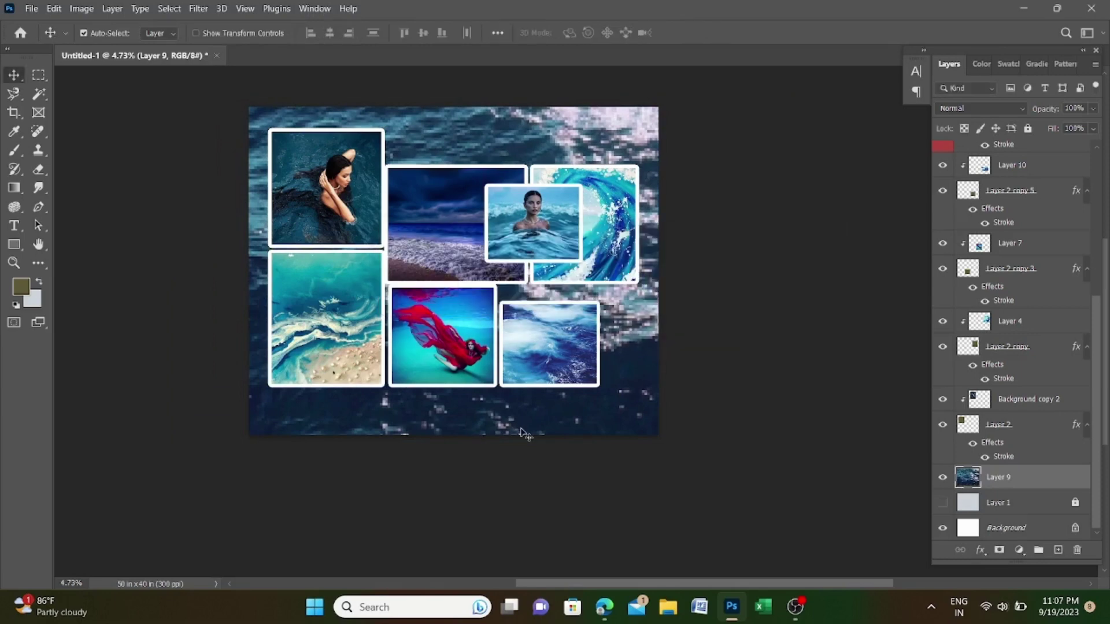
Fade the sea layer to 40% opacity and adjust its Fill
{"action": "scroll", "coordinate": [618, 307], "scroll_direction": "up", "scroll_amount": 1}
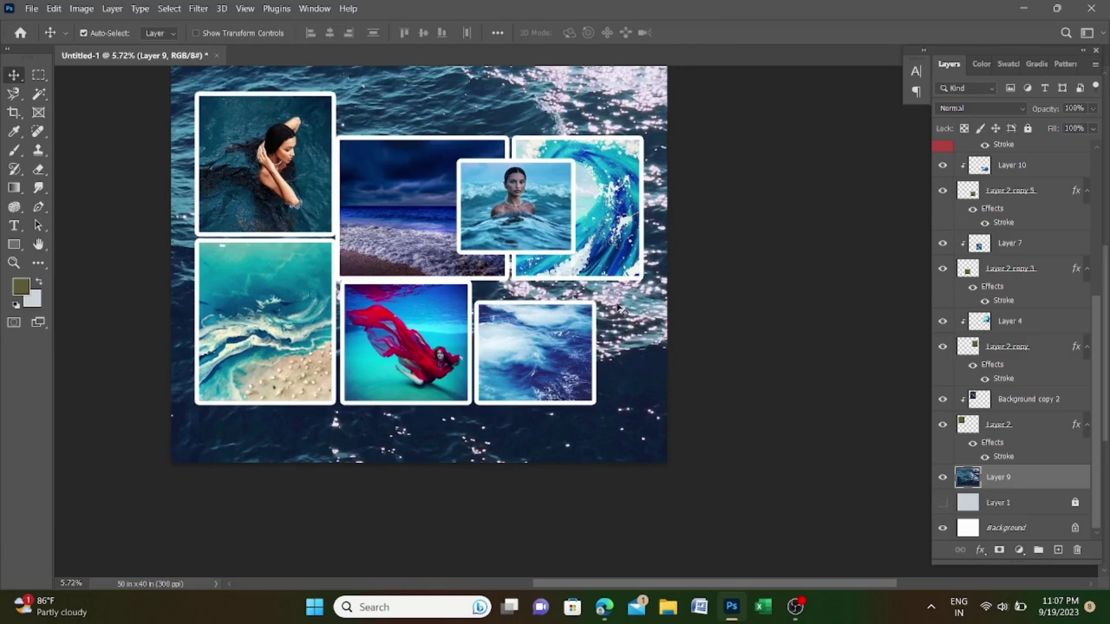
{"action": "scroll", "coordinate": [618, 307], "scroll_direction": "down", "scroll_amount": 1}
{"action": "left_click", "coordinate": [1092, 109]}
{"action": "mouse_move", "coordinate": [1094, 125]}
{"action": "left_mouse_down"}
{"action": "mouse_move", "coordinate": [1053, 127]}
{"action": "mouse_move", "coordinate": [1048, 148]}
{"action": "mouse_move", "coordinate": [1071, 146]}
{"action": "mouse_move", "coordinate": [1049, 149]}
{"action": "left_mouse_up"}
{"action": "left_click", "coordinate": [1092, 129]}
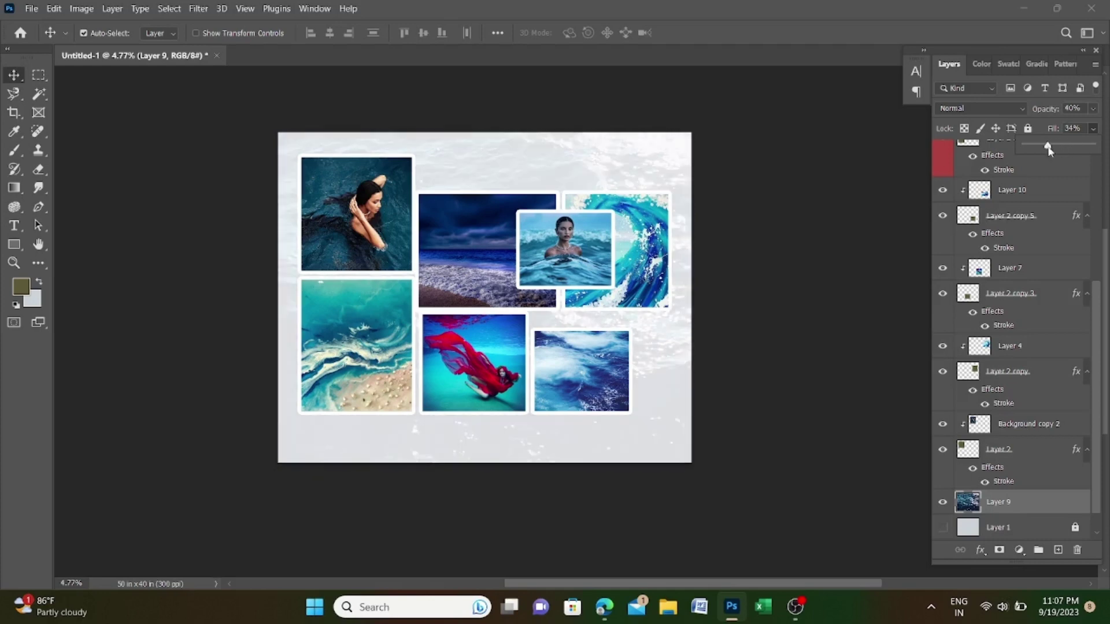
Set the sea layer's blend mode to Multiply with opacity back at 100%
{"action": "left_click", "coordinate": [964, 110]}
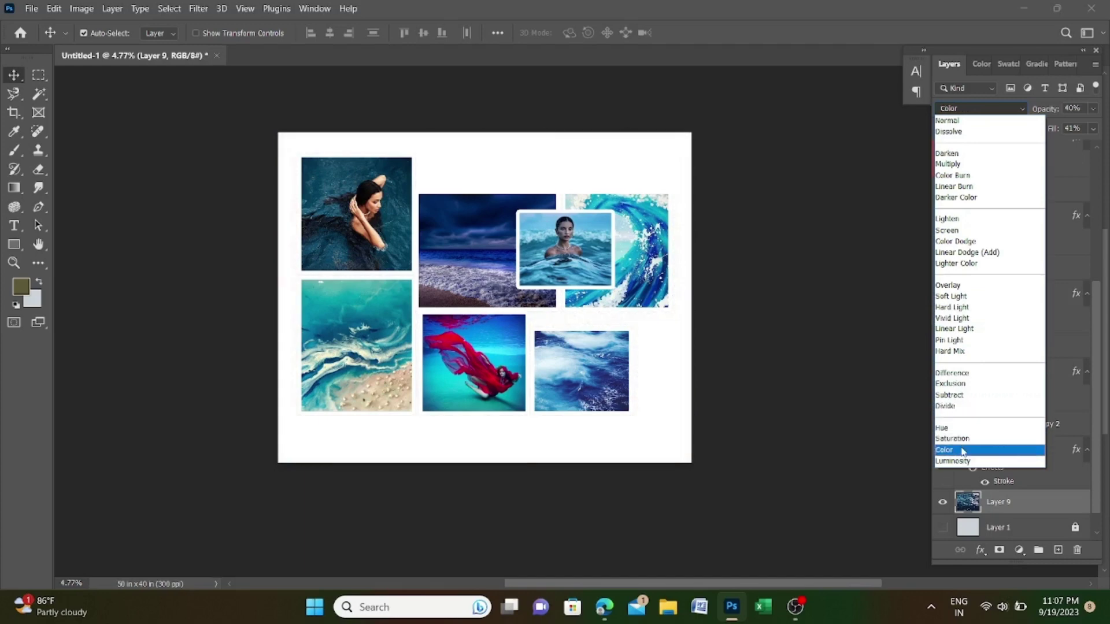
{"action": "left_click", "coordinate": [953, 164]}
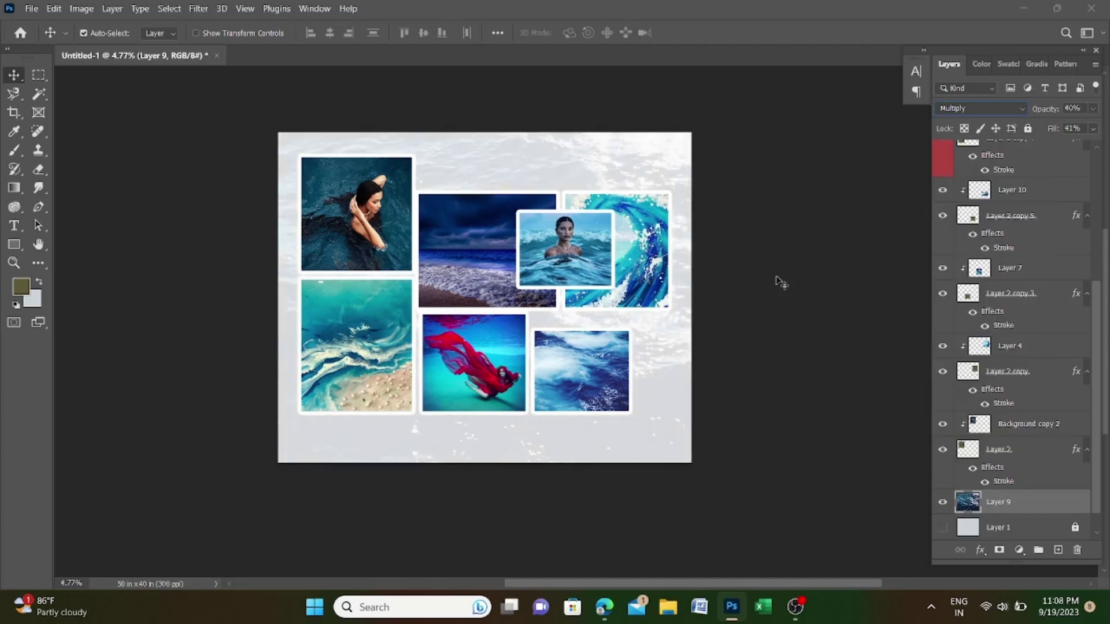
{"action": "left_click", "coordinate": [1092, 108]}
{"action": "mouse_move", "coordinate": [1051, 126]}
{"action": "left_mouse_down"}
{"action": "mouse_move", "coordinate": [1091, 126]}
{"action": "mouse_move", "coordinate": [1091, 145]}
{"action": "mouse_move", "coordinate": [1074, 148]}
{"action": "left_mouse_up"}
{"action": "scroll", "coordinate": [1088, 177], "scroll_direction": "up", "scroll_amount": 5}
{"action": "key", "text": "ctrl+plus"}
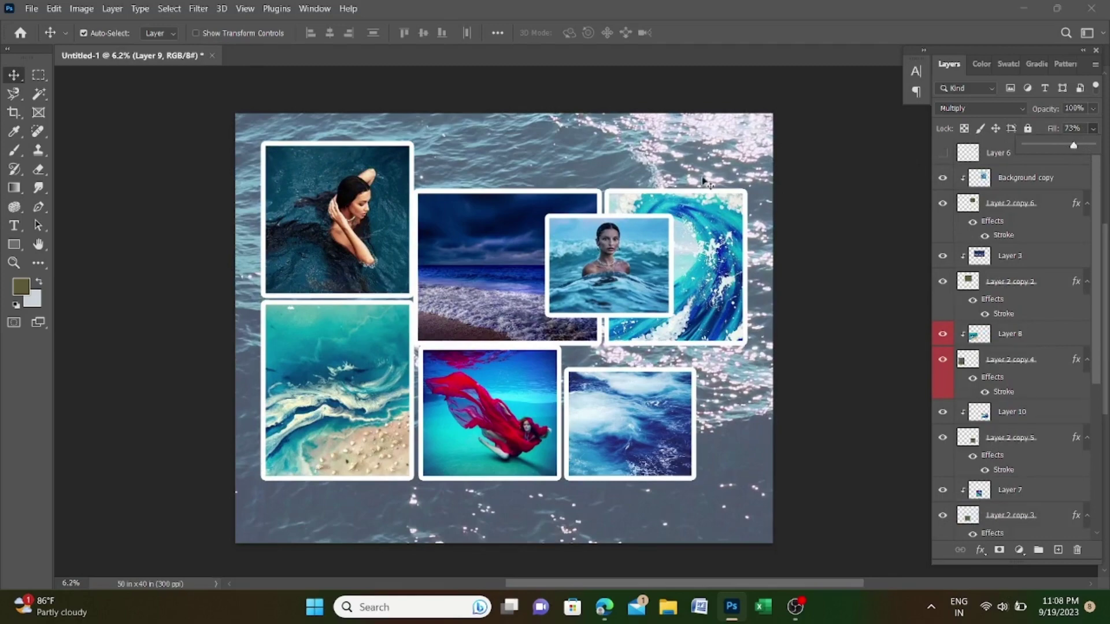
{"action": "scroll", "coordinate": [704, 181], "scroll_direction": "down", "scroll_amount": 1}
Try the sea layer's fill at 100%, then lower it to 14%
{"action": "left_click_drag", "start_coordinate": [1073, 146], "coordinate": [1091, 145]}
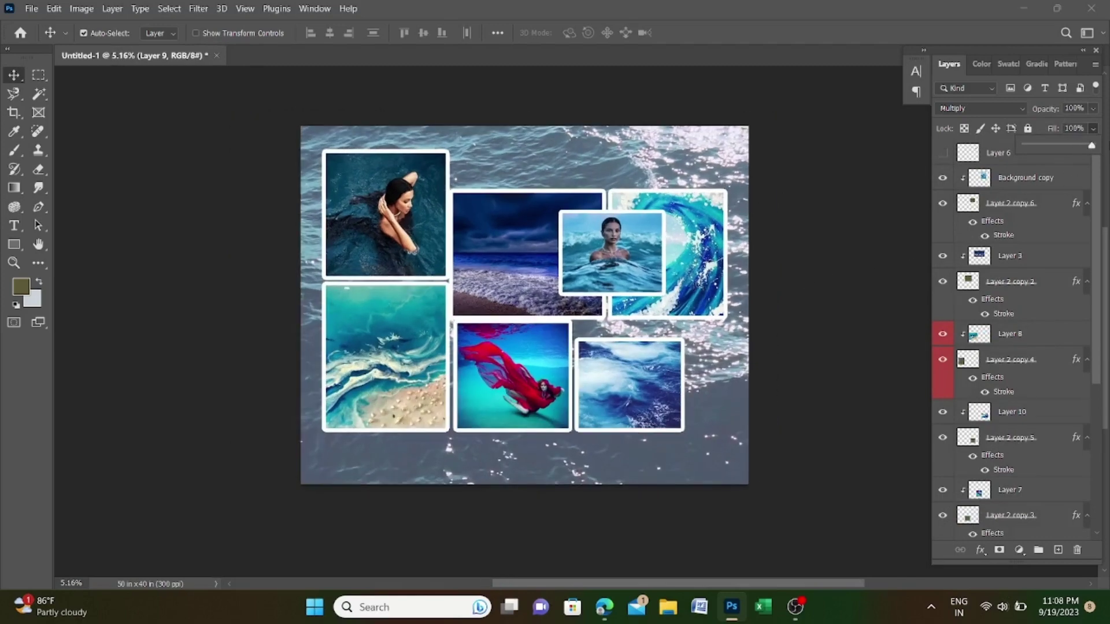
{"action": "scroll", "coordinate": [797, 149], "scroll_direction": "down", "scroll_amount": 1}
{"action": "scroll", "coordinate": [797, 148], "scroll_direction": "down", "scroll_amount": 1}
{"action": "scroll", "coordinate": [616, 205], "scroll_direction": "up", "scroll_amount": 1}
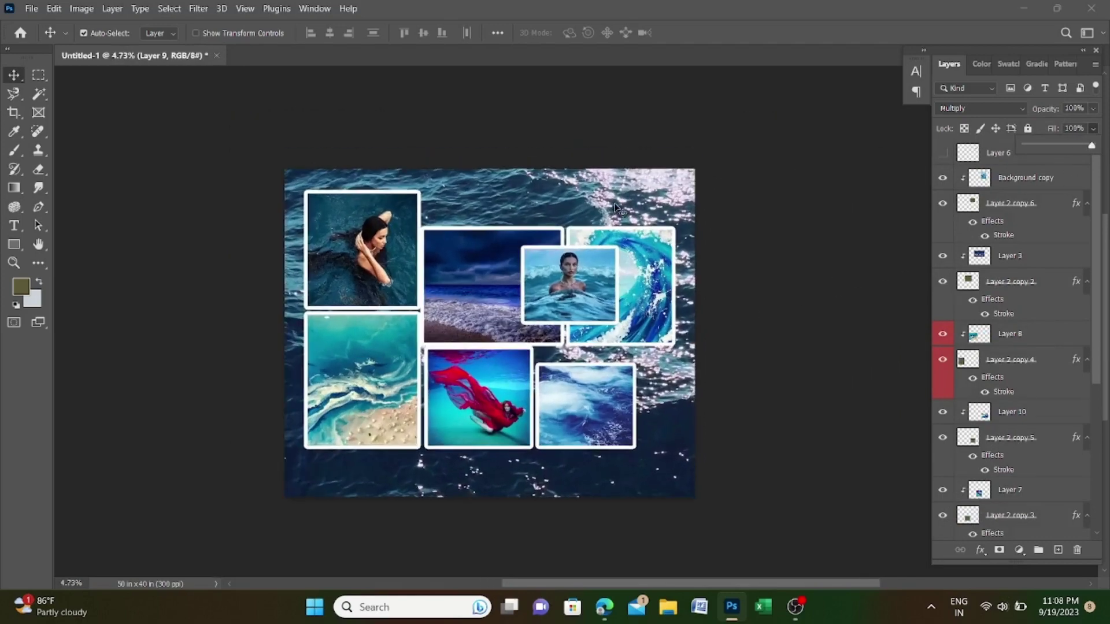
{"action": "left_click", "coordinate": [1033, 145]}
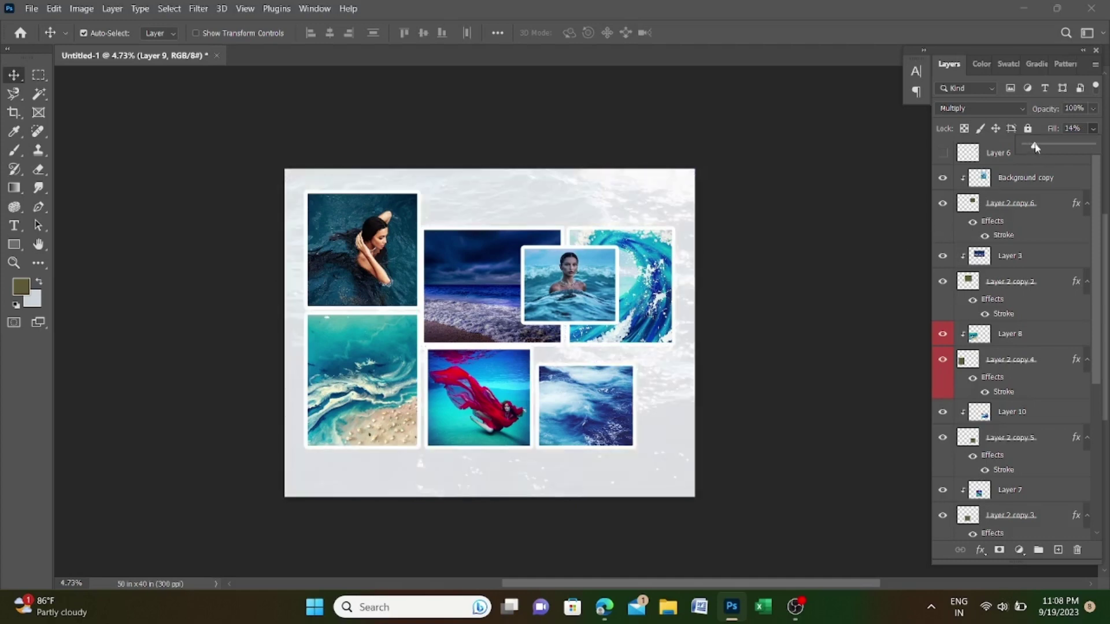
Hide Layer 9 so the collage sits on plain white
{"action": "left_click", "coordinate": [795, 340]}
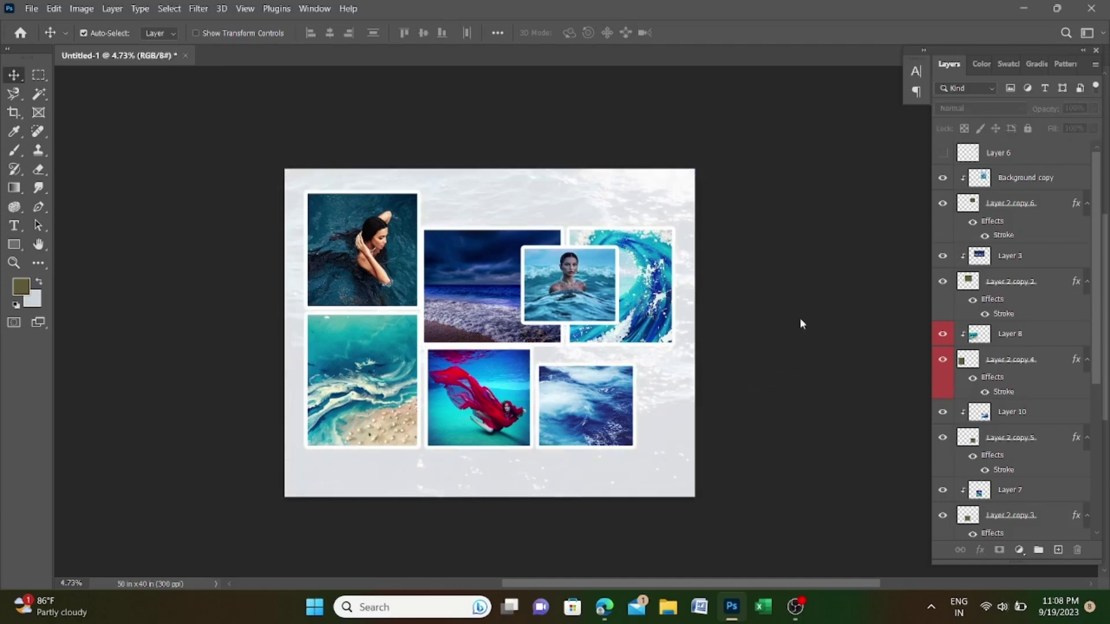
{"action": "scroll", "coordinate": [508, 250], "scroll_direction": "down", "scroll_amount": 1}
{"action": "scroll", "coordinate": [550, 198], "scroll_direction": "up", "scroll_amount": 2}
{"action": "scroll", "coordinate": [659, 396], "scroll_direction": "down", "scroll_amount": 2}
{"action": "scroll", "coordinate": [659, 395], "scroll_direction": "up", "scroll_amount": 2}
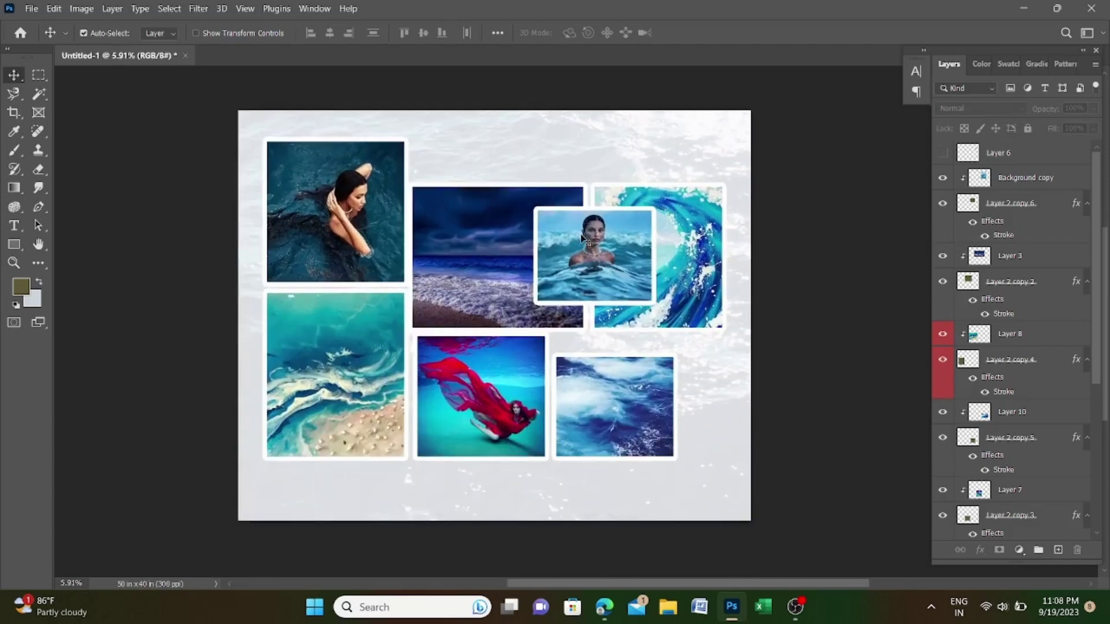
{"action": "scroll", "coordinate": [1011, 405], "scroll_direction": "down", "scroll_amount": 5}
{"action": "left_click", "coordinate": [943, 478]}
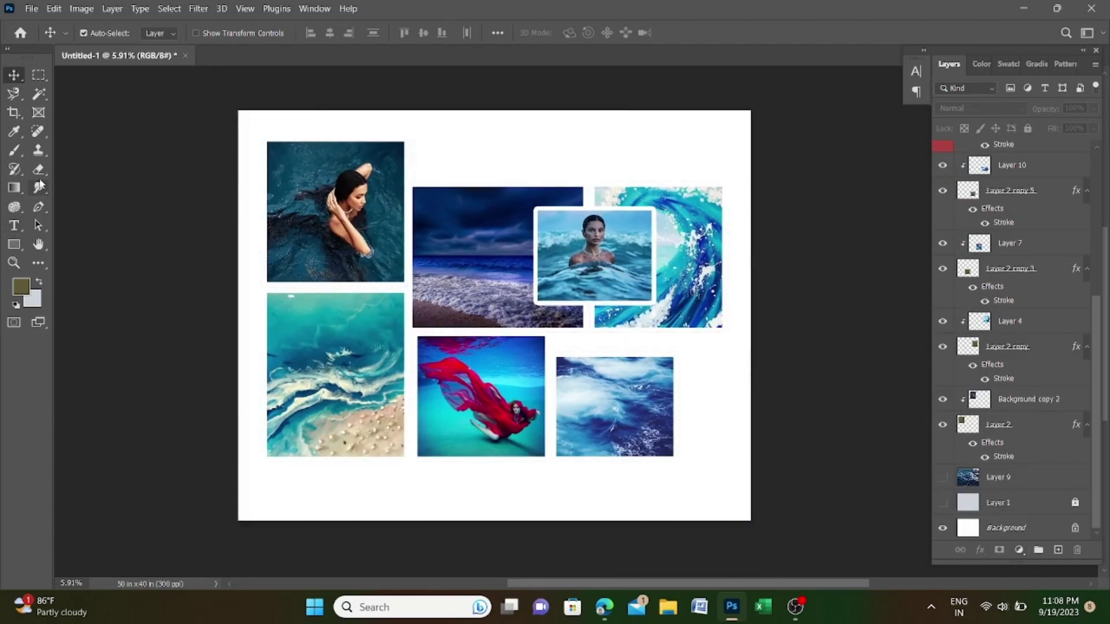
Draw a dark blue Blues-preset gradient diagonally on a new layer above Layer 1
{"action": "left_click", "coordinate": [13, 188]}
{"action": "left_click", "coordinate": [229, 33]}
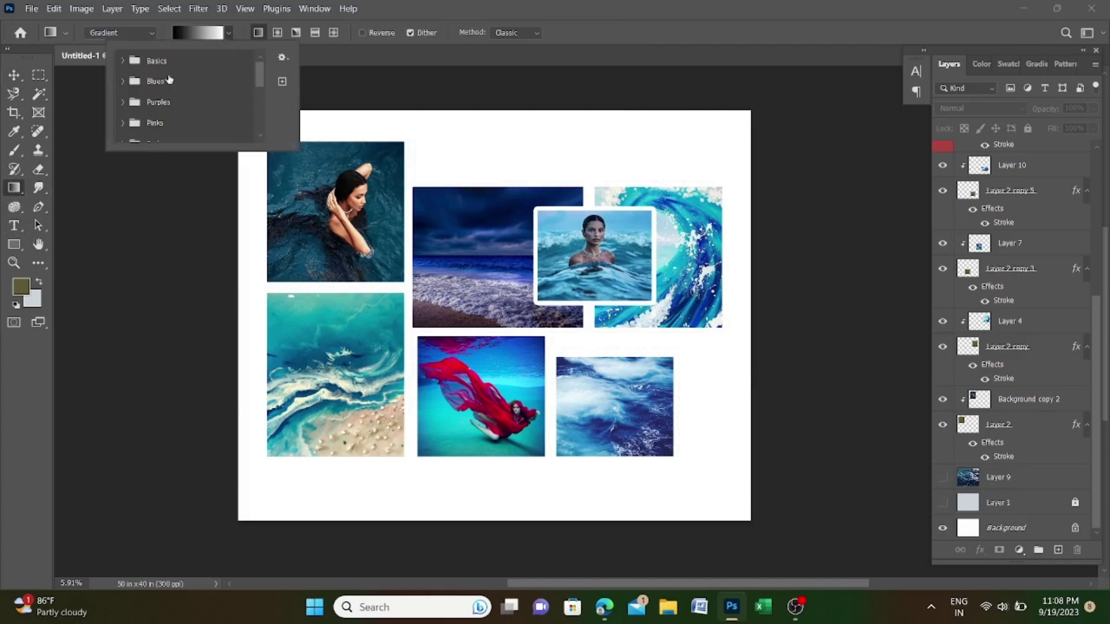
{"action": "left_click", "coordinate": [134, 85]}
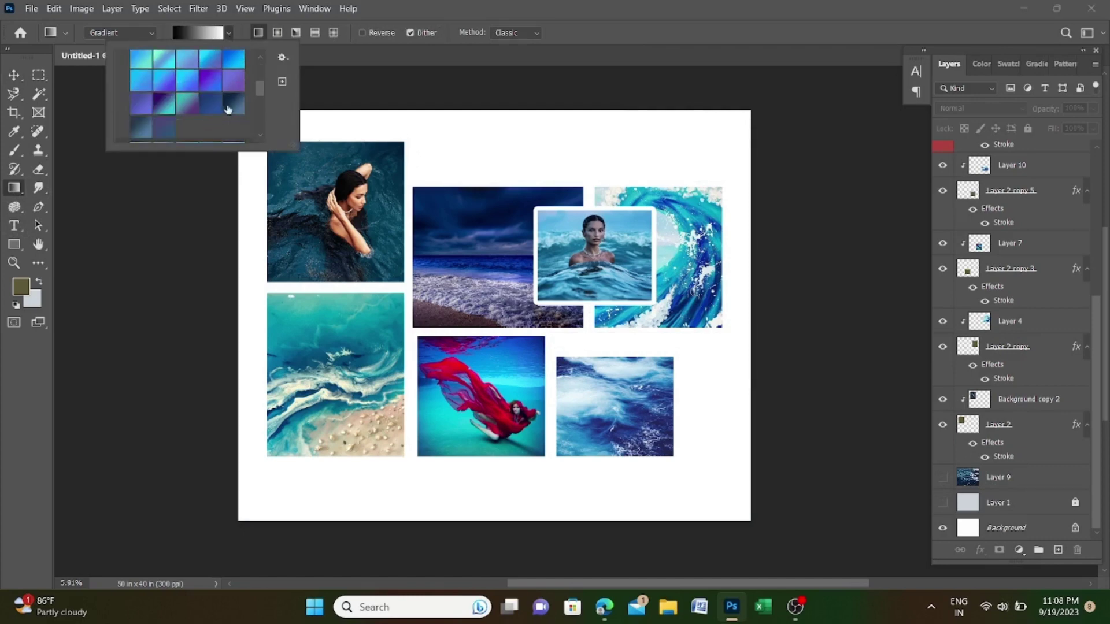
{"action": "double_click", "coordinate": [231, 129]}
{"action": "left_click", "coordinate": [998, 503]}
{"action": "left_click", "coordinate": [1058, 550]}
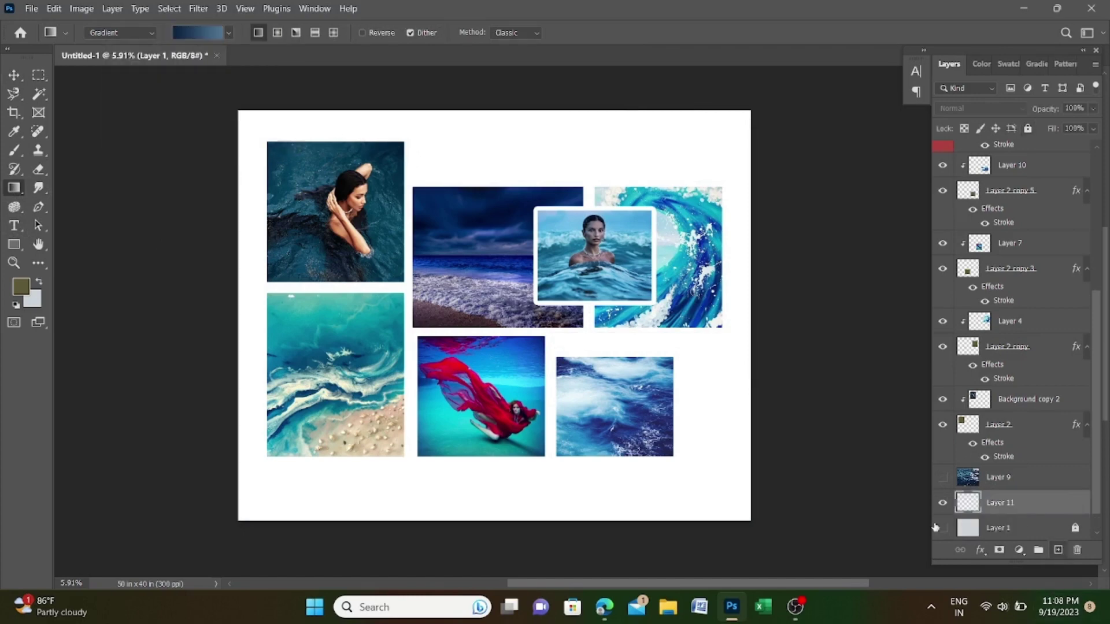
{"action": "left_click_drag", "start_coordinate": [252, 142], "coordinate": [762, 524]}
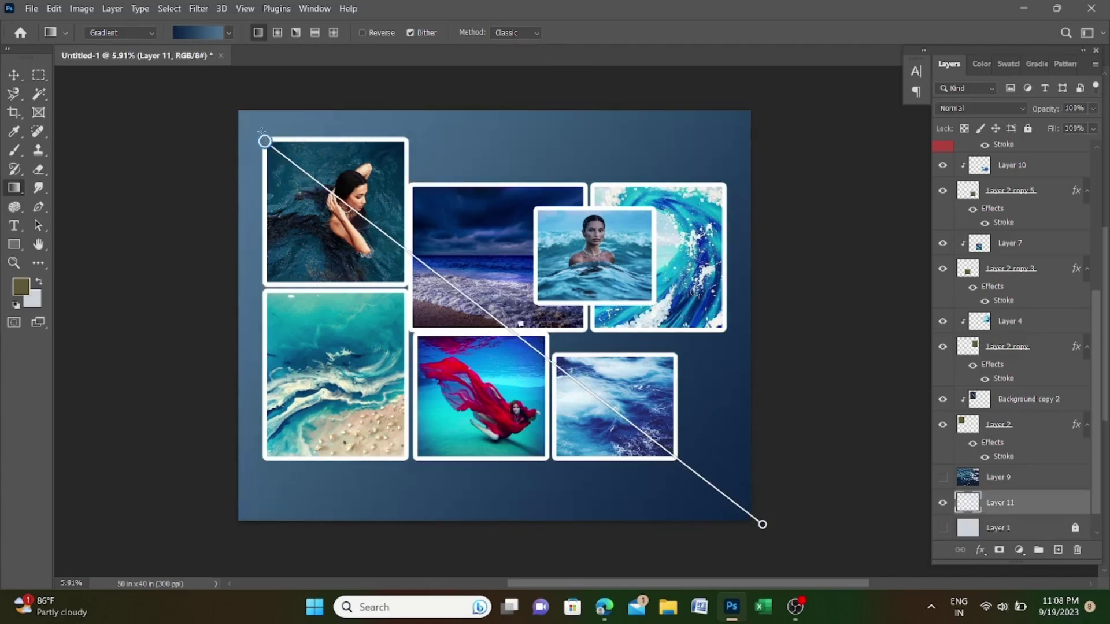
{"action": "left_click_drag", "start_coordinate": [252, 141], "coordinate": [254, 123]}
Try a brighter blue, then a darker gradient preset, redrawing the gradient's direction each time
{"action": "left_click", "coordinate": [229, 33]}
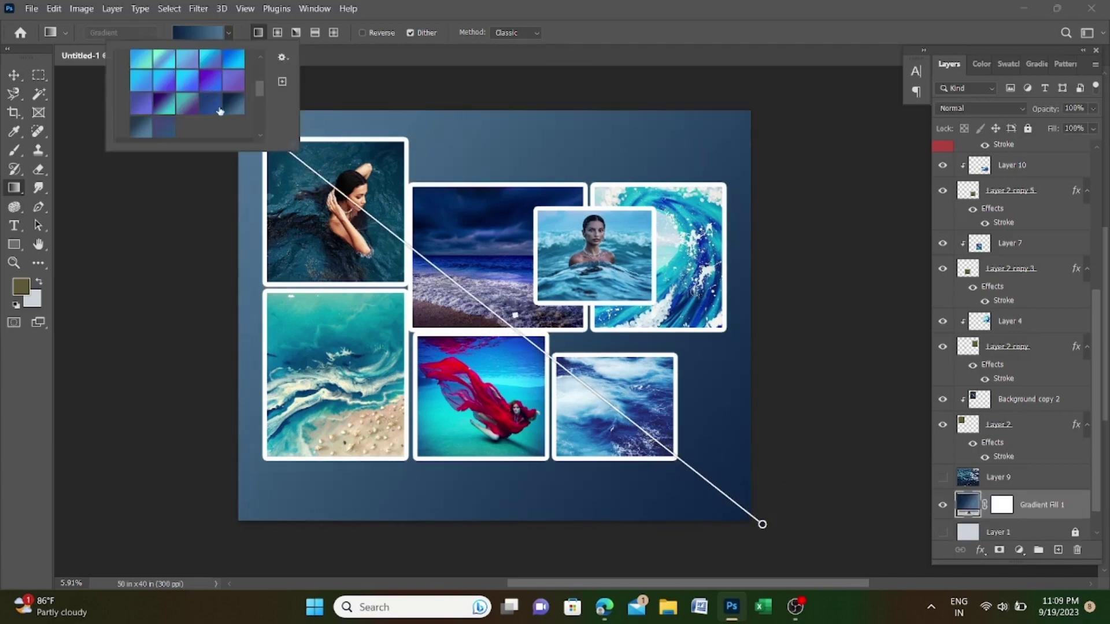
{"action": "double_click", "coordinate": [202, 105]}
{"action": "left_click_drag", "start_coordinate": [488, 405], "coordinate": [629, 107]}
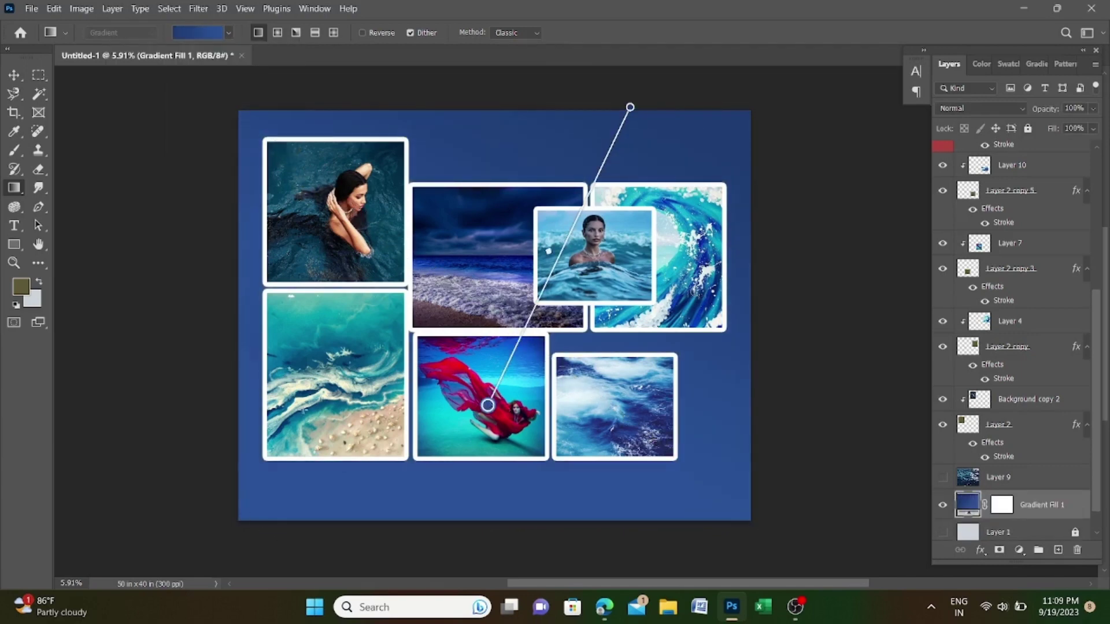
{"action": "left_click_drag", "start_coordinate": [446, 235], "coordinate": [243, 515]}
{"action": "mouse_move", "coordinate": [312, 129]}
{"action": "left_mouse_down"}
{"action": "mouse_move", "coordinate": [766, 493]}
{"action": "mouse_move", "coordinate": [382, 241]}
{"action": "left_mouse_up"}
{"action": "left_click", "coordinate": [229, 33]}
{"action": "left_click", "coordinate": [143, 134]}
{"action": "left_click_drag", "start_coordinate": [765, 512], "coordinate": [410, 255]}
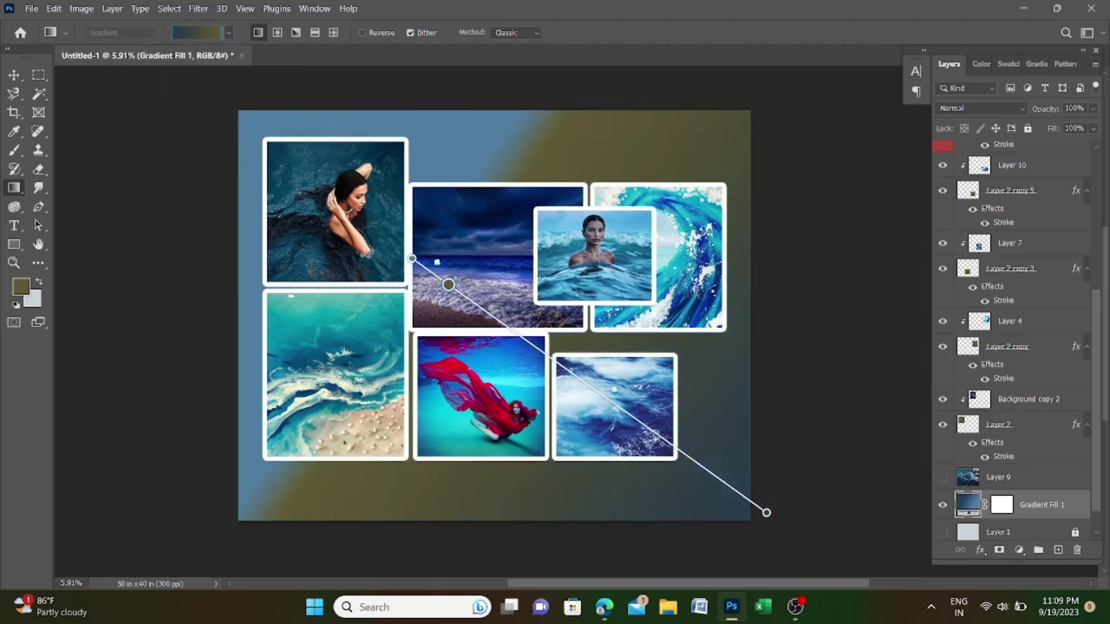
{"action": "mouse_move", "coordinate": [784, 537]}
{"action": "left_mouse_down"}
{"action": "mouse_move", "coordinate": [620, 446]}
{"action": "mouse_move", "coordinate": [326, 165]}
{"action": "left_mouse_up"}
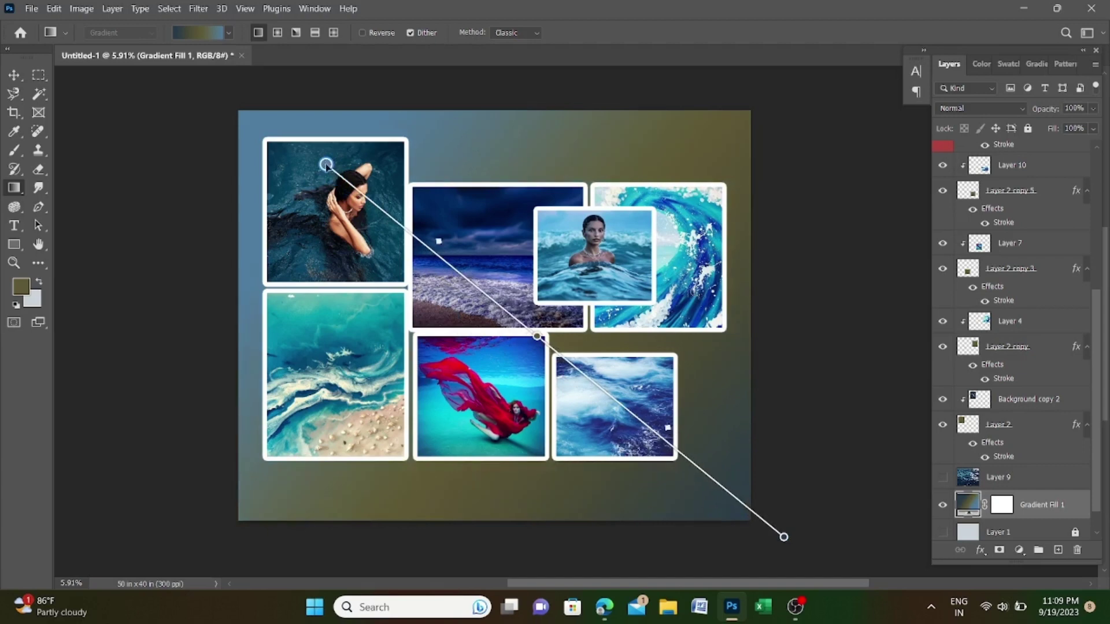
Try blue-purple, blue-cyan and dark navy gradient presets on the background
{"action": "left_click", "coordinate": [228, 33]}
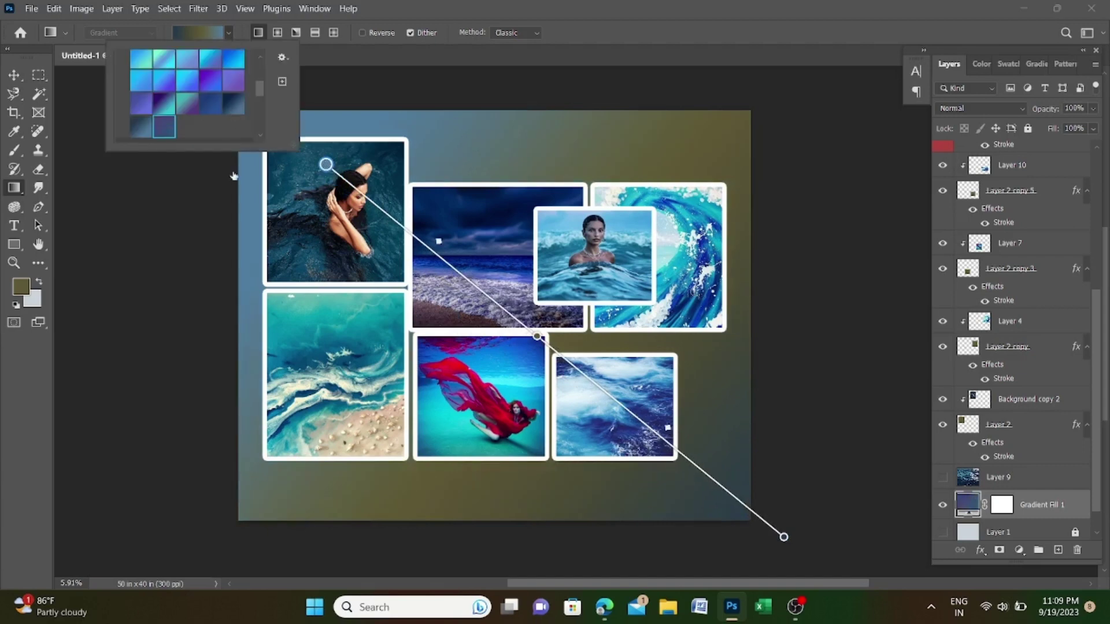
{"action": "double_click", "coordinate": [165, 126]}
{"action": "left_click_drag", "start_coordinate": [765, 543], "coordinate": [399, 231]}
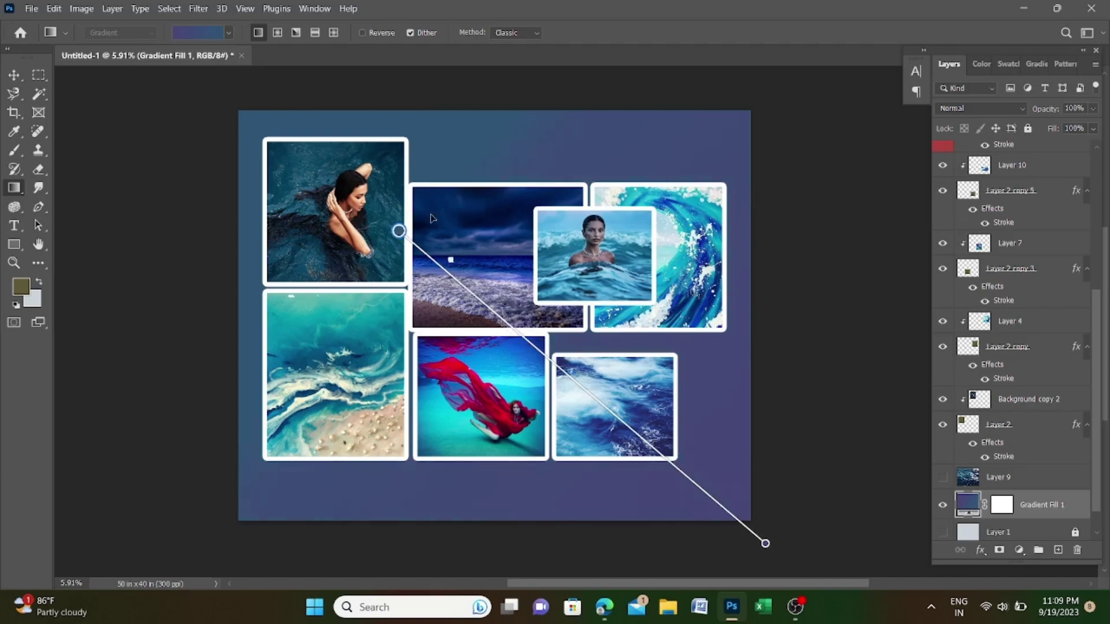
{"action": "left_click", "coordinate": [229, 33]}
{"action": "left_click", "coordinate": [181, 88]}
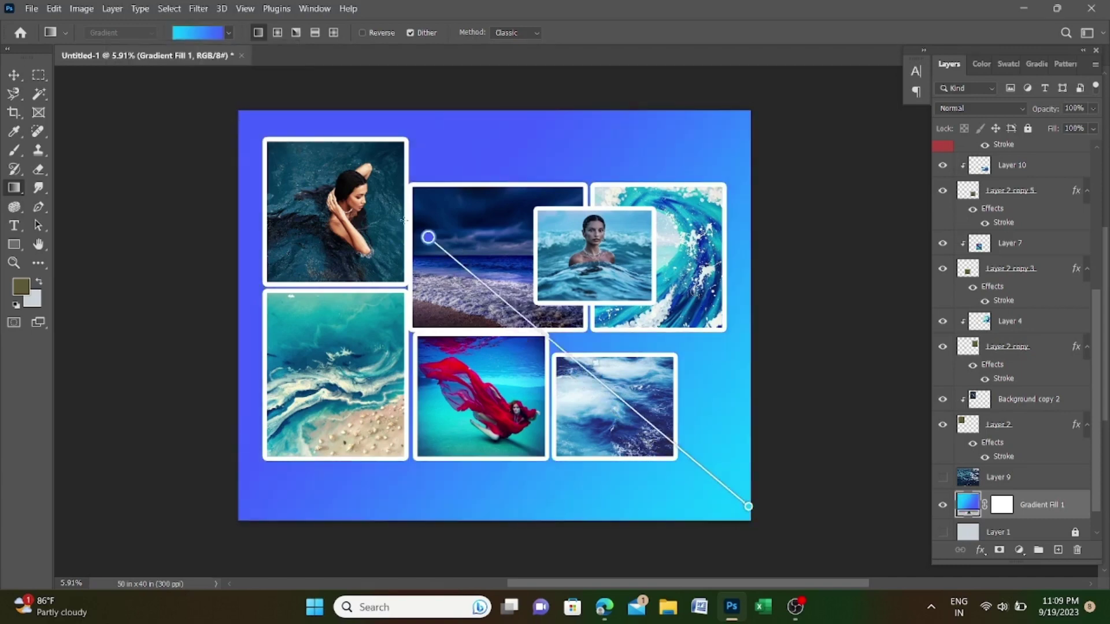
{"action": "left_click", "coordinate": [228, 33]}
{"action": "left_click", "coordinate": [235, 107]}
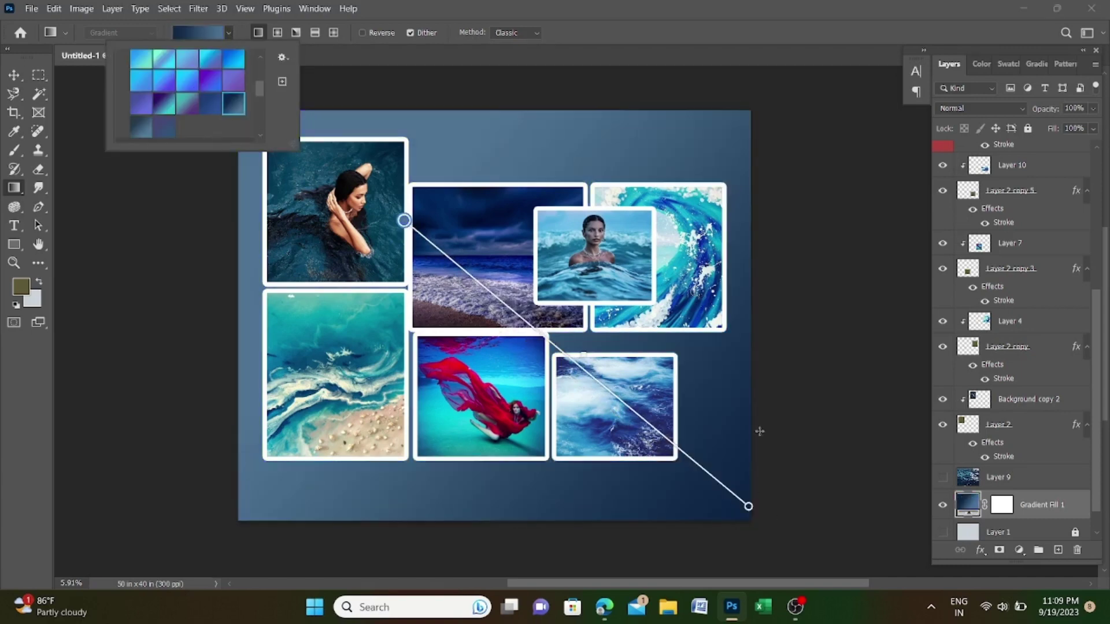
{"action": "left_click", "coordinate": [14, 74]}
{"action": "scroll", "coordinate": [450, 338], "scroll_direction": "down", "scroll_amount": 2}
{"action": "scroll", "coordinate": [450, 338], "scroll_direction": "up", "scroll_amount": 3}
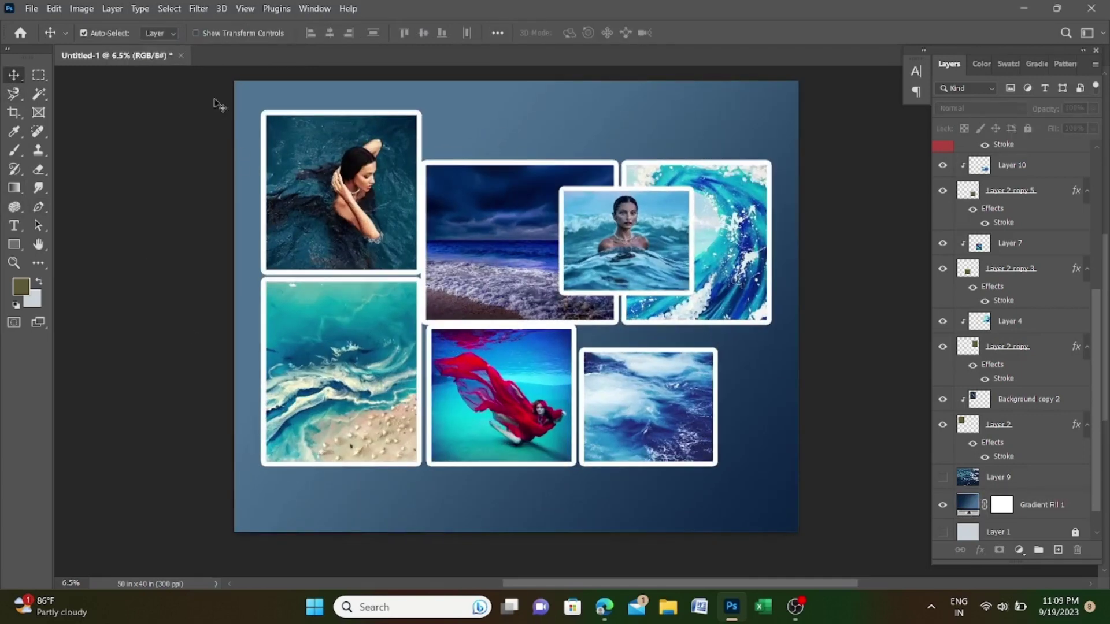
Try a cyan-teal gradient across the canvas, then undo it
{"action": "left_click", "coordinate": [14, 188]}
{"action": "left_click", "coordinate": [229, 33]}
{"action": "left_click", "coordinate": [141, 64]}
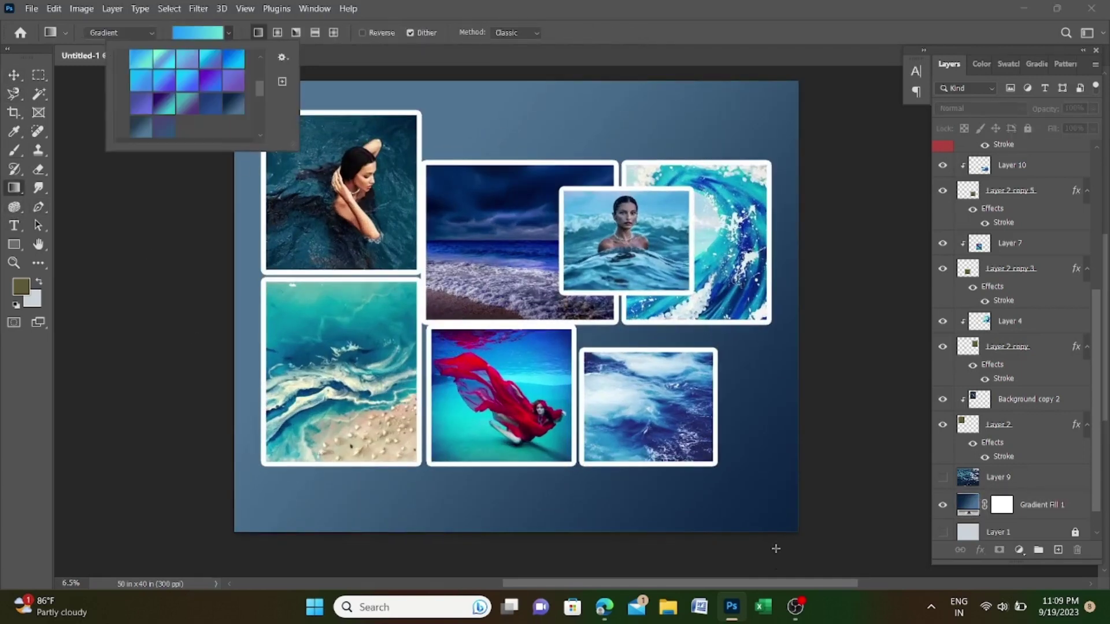
{"action": "left_click_drag", "start_coordinate": [763, 515], "coordinate": [805, 549]}
{"action": "left_click_drag", "start_coordinate": [478, 301], "coordinate": [803, 545]}
{"action": "key", "text": "ctrl+z"}
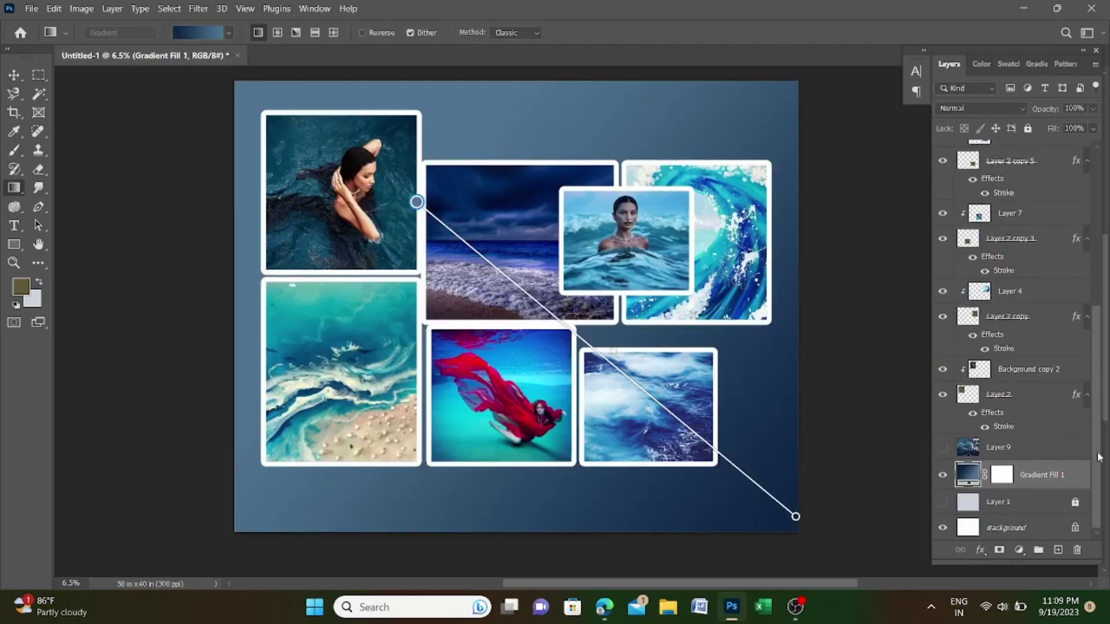
Try a blue-teal preset, then undo back to the dark navy-to-steel-blue gradient
{"action": "left_click_drag", "start_coordinate": [780, 503], "coordinate": [542, 305]}
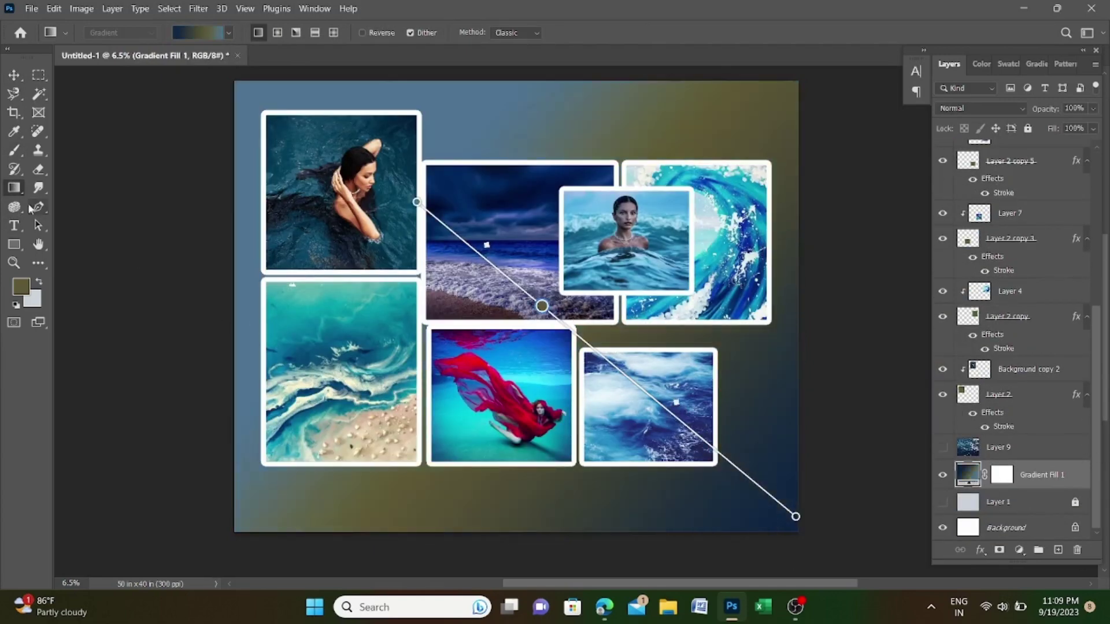
{"action": "left_click", "coordinate": [229, 32]}
{"action": "left_click", "coordinate": [150, 58]}
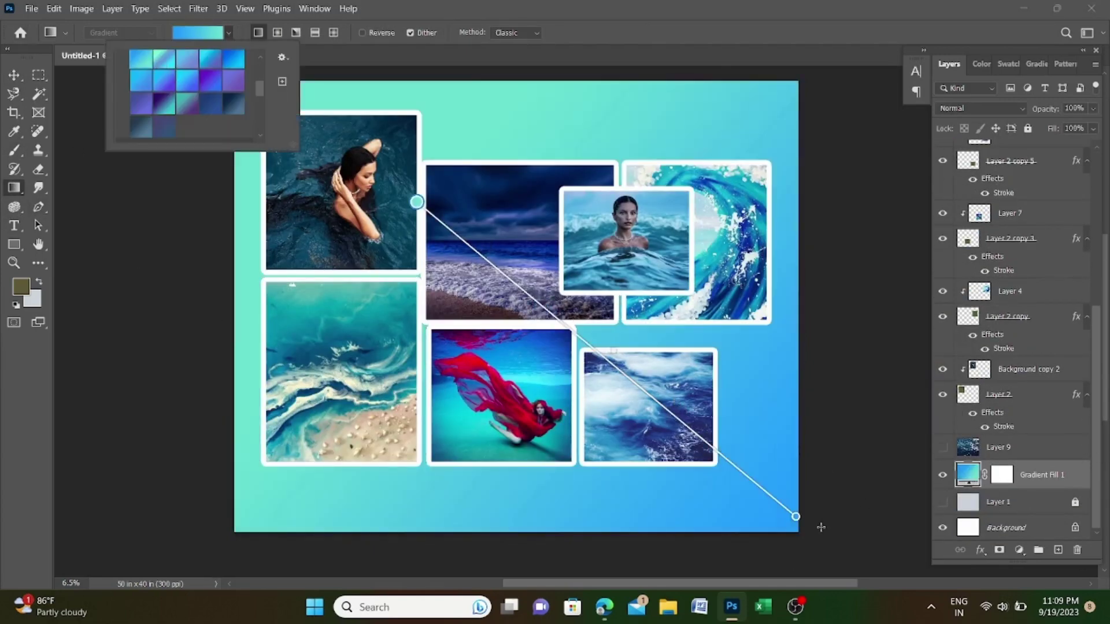
{"action": "left_click_drag", "start_coordinate": [614, 322], "coordinate": [494, 207]}
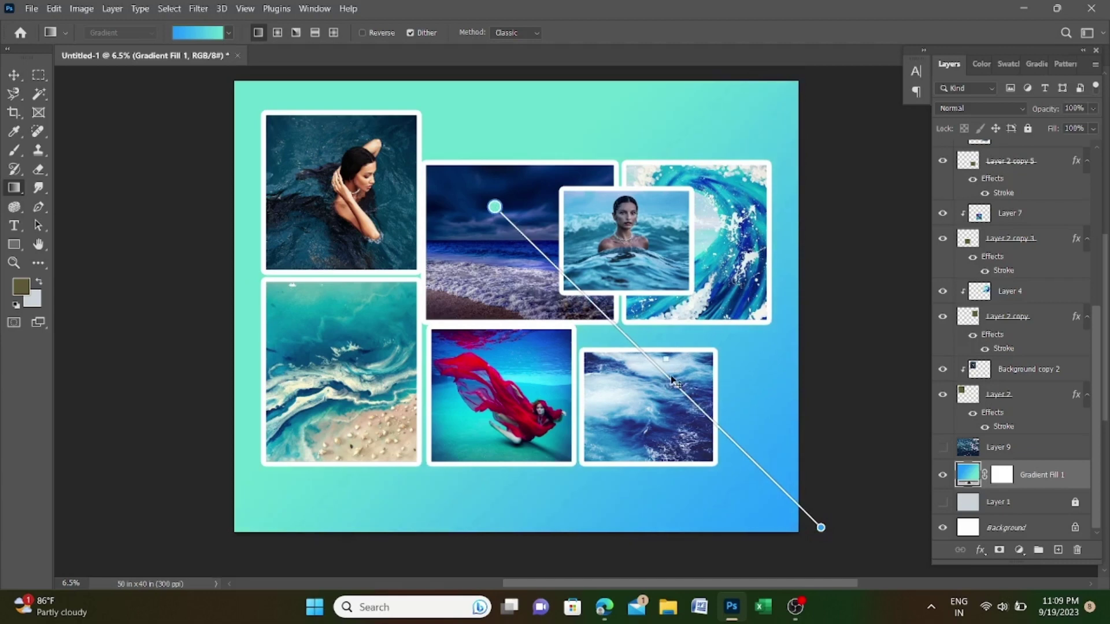
{"action": "key", "text": "ctrl+z"}
{"action": "key", "text": "ctrl+z"}
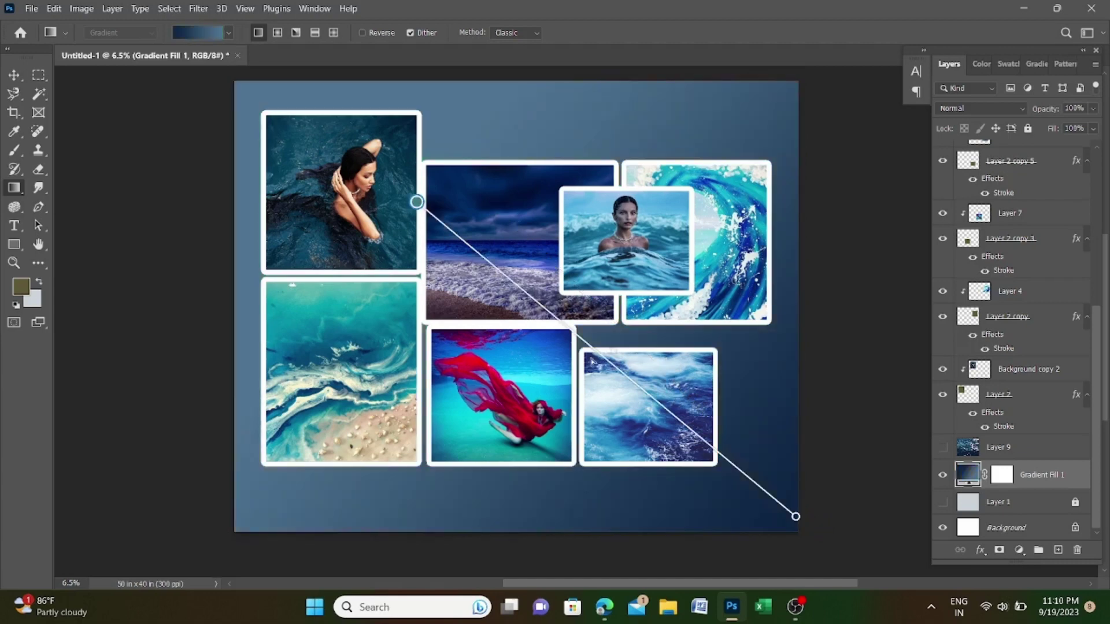
{"action": "key", "text": "v"}
{"action": "scroll", "coordinate": [798, 365], "scroll_direction": "down", "scroll_amount": 1}
Re-check the red-dress photo and bottom-right ocean photo positions with free transform
{"action": "left_click_drag", "start_coordinate": [801, 367], "coordinate": [752, 334]}
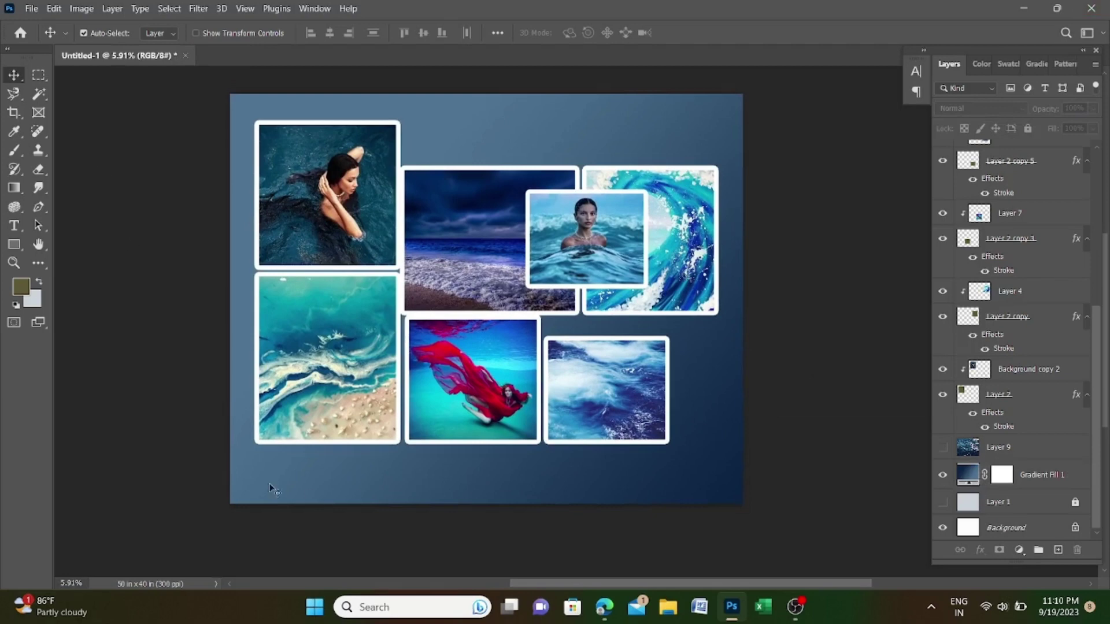
{"action": "left_click", "coordinate": [1035, 213]}
{"action": "key", "text": "ctrl+t"}
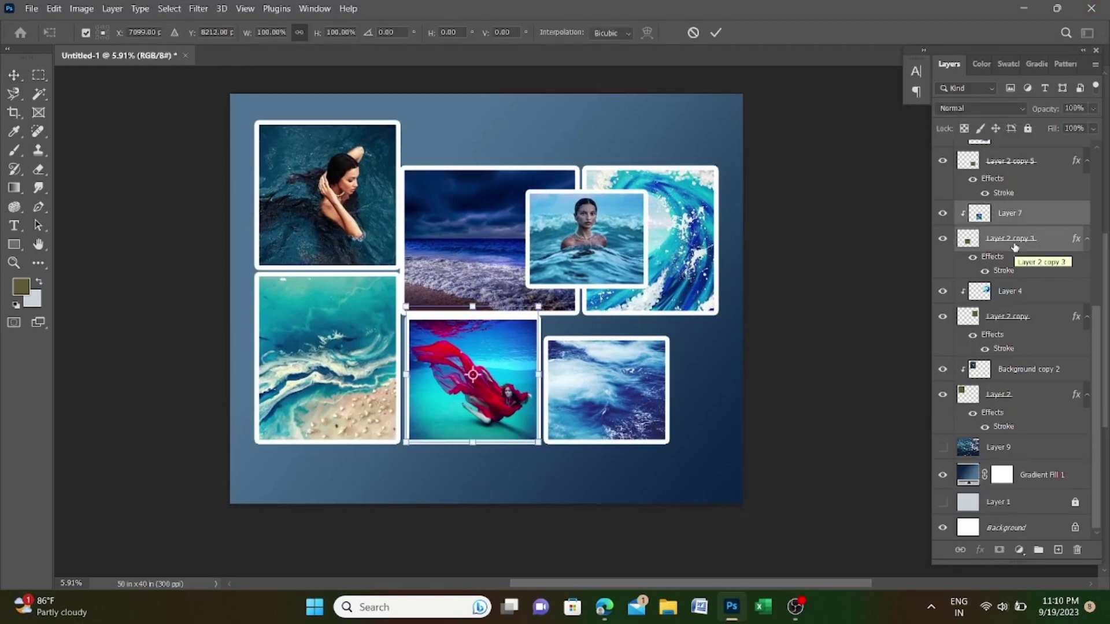
{"action": "key", "text": "Return"}
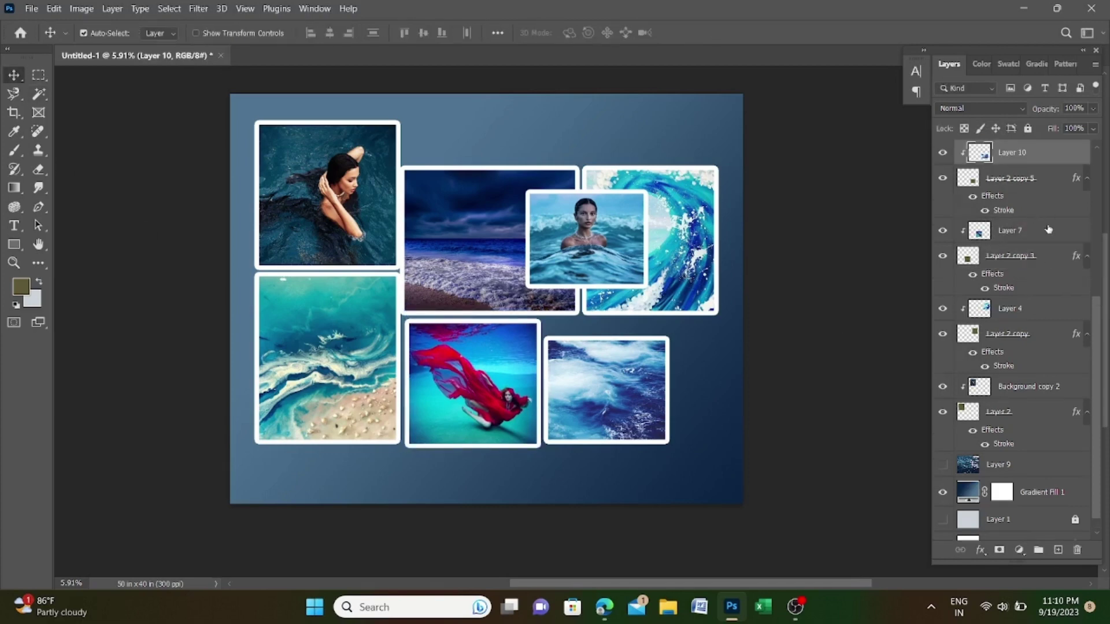
{"action": "key", "text": "ctrl+t"}
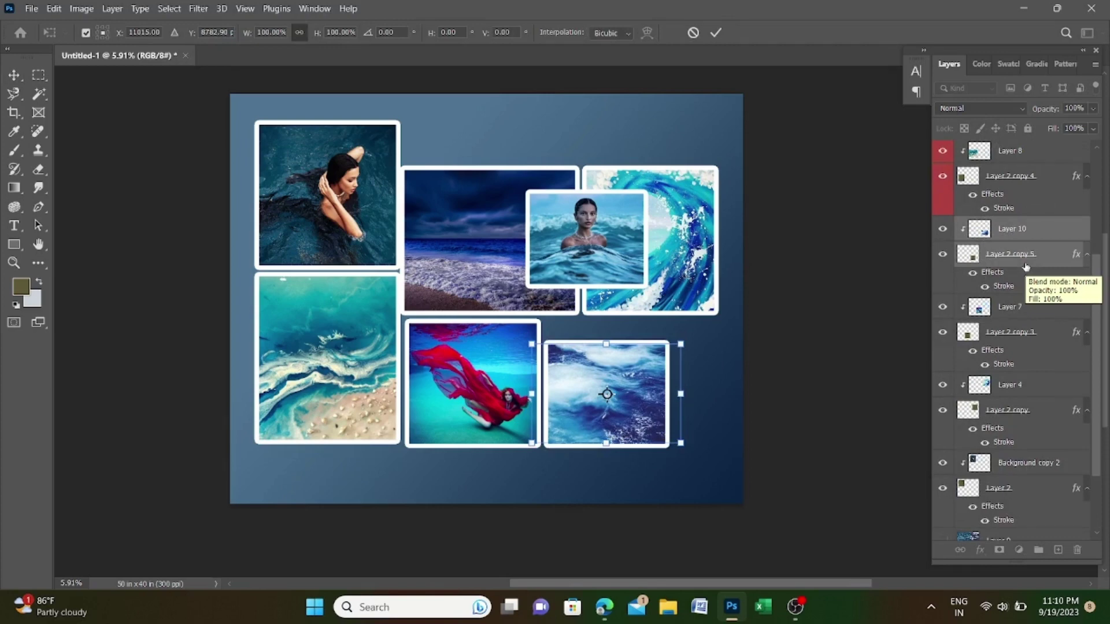
{"action": "key", "text": "Return"}
Nudge the lower-left ocean photo slightly down and the top-left woman photo slightly left
{"action": "scroll", "coordinate": [1017, 249], "scroll_direction": "up", "scroll_amount": 1}
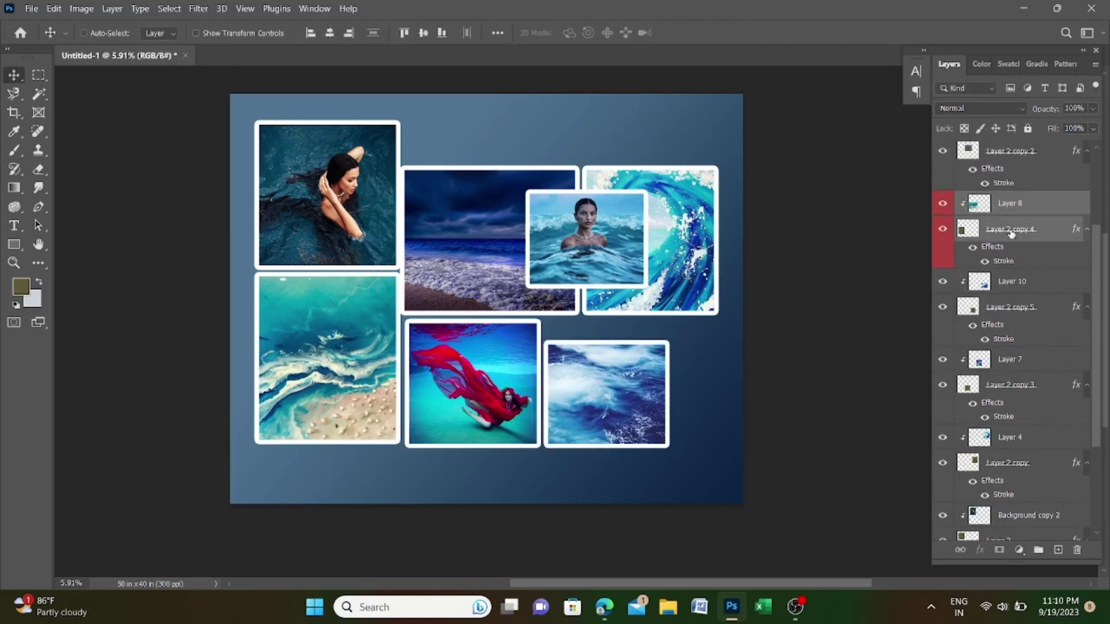
{"action": "key", "text": "ctrl+t"}
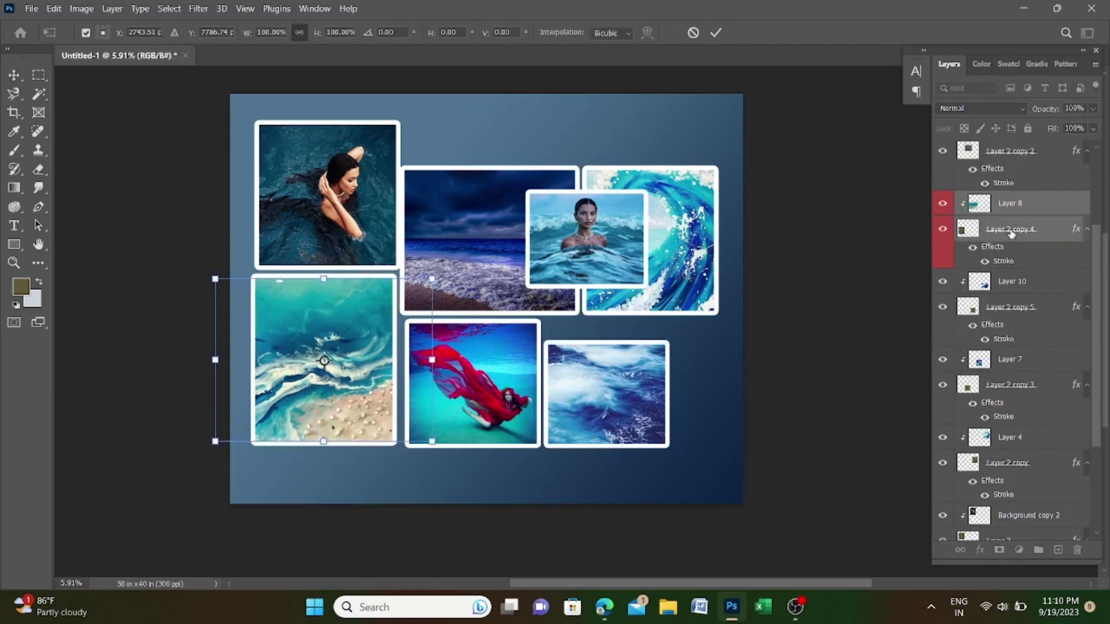
{"action": "key", "text": "Down"}
{"action": "key", "text": "Down"}
{"action": "key", "text": "Down"}
{"action": "key", "text": "Down"}
{"action": "key", "text": "Down"}
{"action": "key", "text": "Down"}
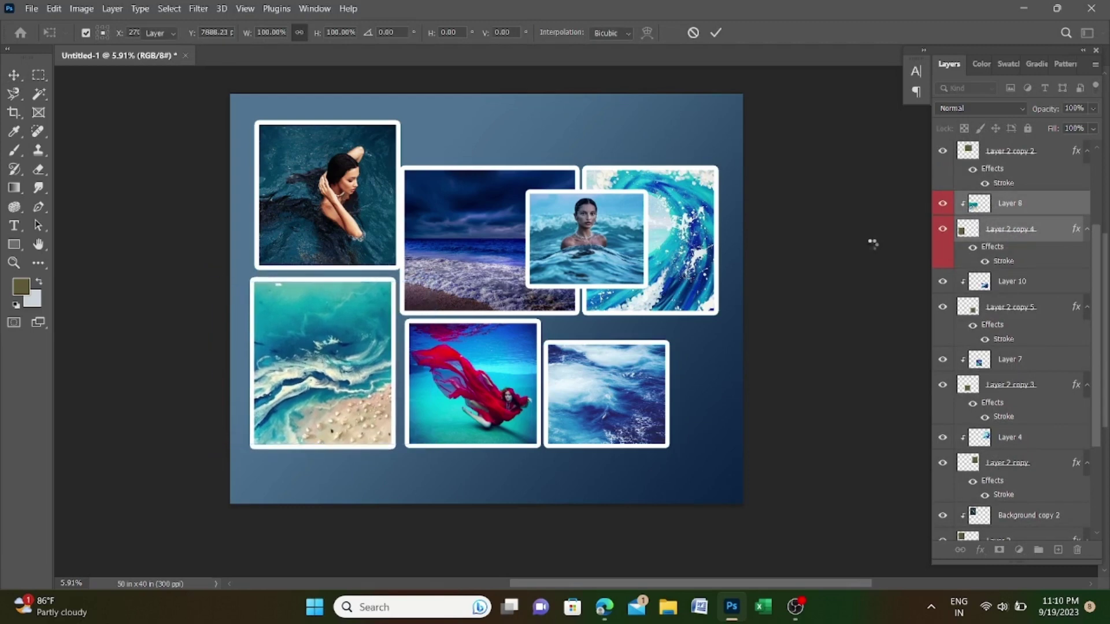
{"action": "key", "text": "Return"}
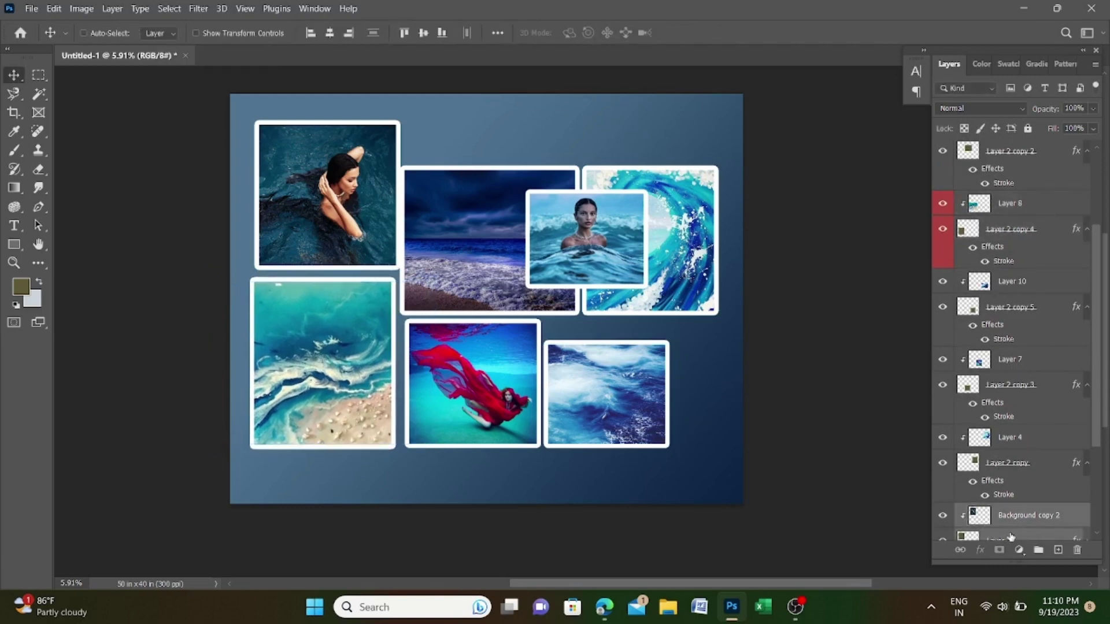
{"action": "key", "text": "ctrl+t"}
{"action": "key", "text": "Left"}
{"action": "key", "text": "Left"}
{"action": "key", "text": "Left"}
{"action": "key", "text": "Left"}
{"action": "key", "text": "Left"}
{"action": "key", "text": "Left"}
{"action": "key", "text": "Return"}
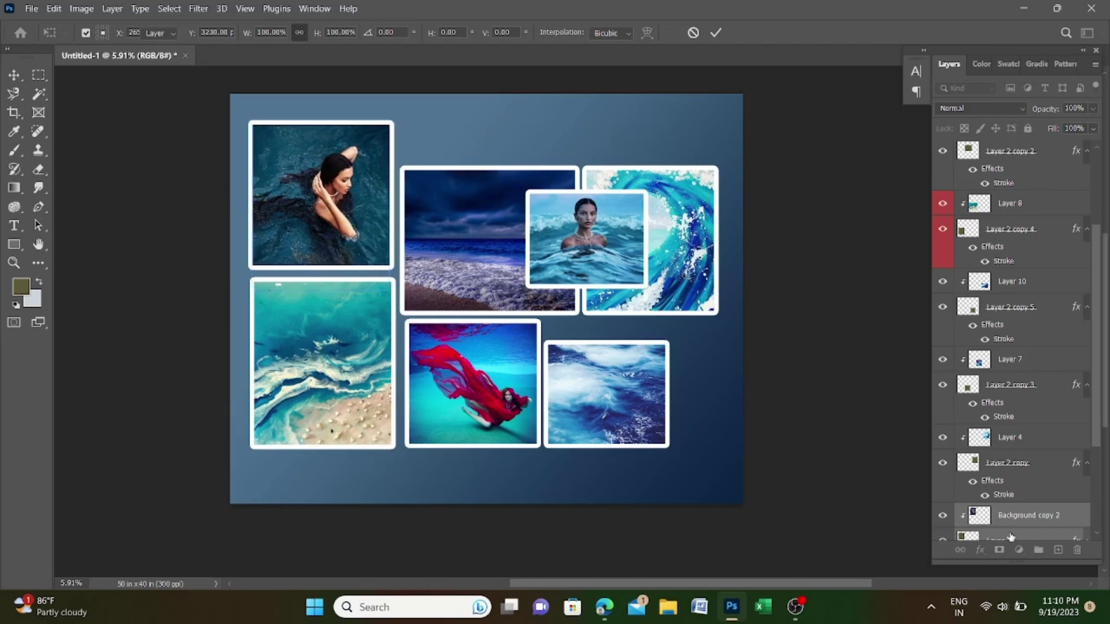
Shift the wave photo slightly right and up
{"action": "scroll", "coordinate": [607, 347], "scroll_direction": "down", "scroll_amount": 3}
{"action": "scroll", "coordinate": [640, 374], "scroll_direction": "up", "scroll_amount": 1}
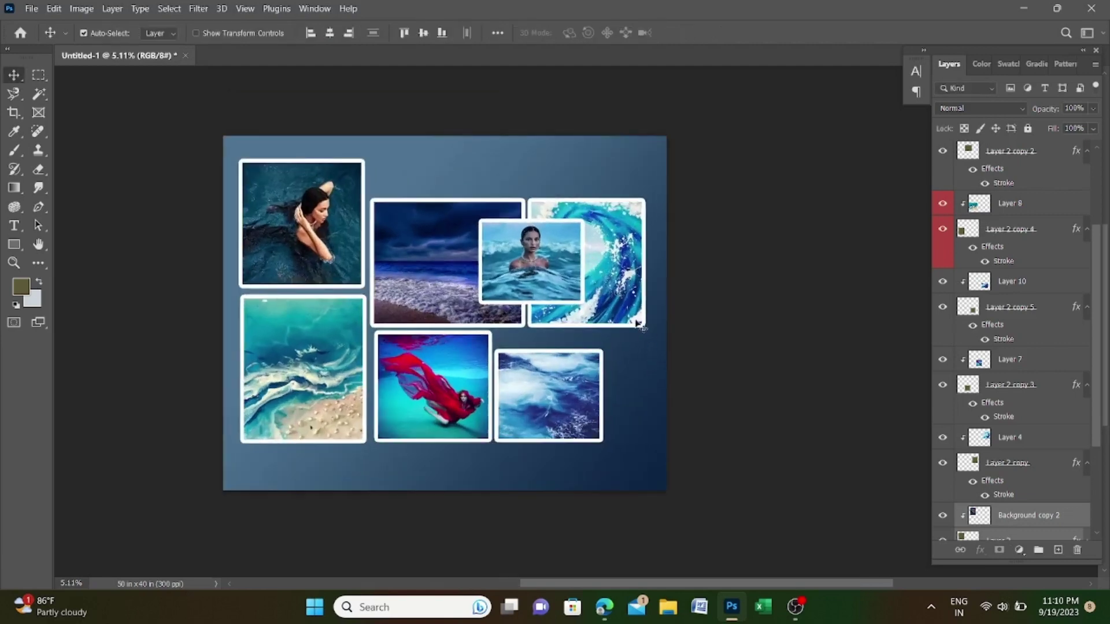
{"action": "left_click", "coordinate": [640, 325]}
{"action": "key", "text": "ctrl+t"}
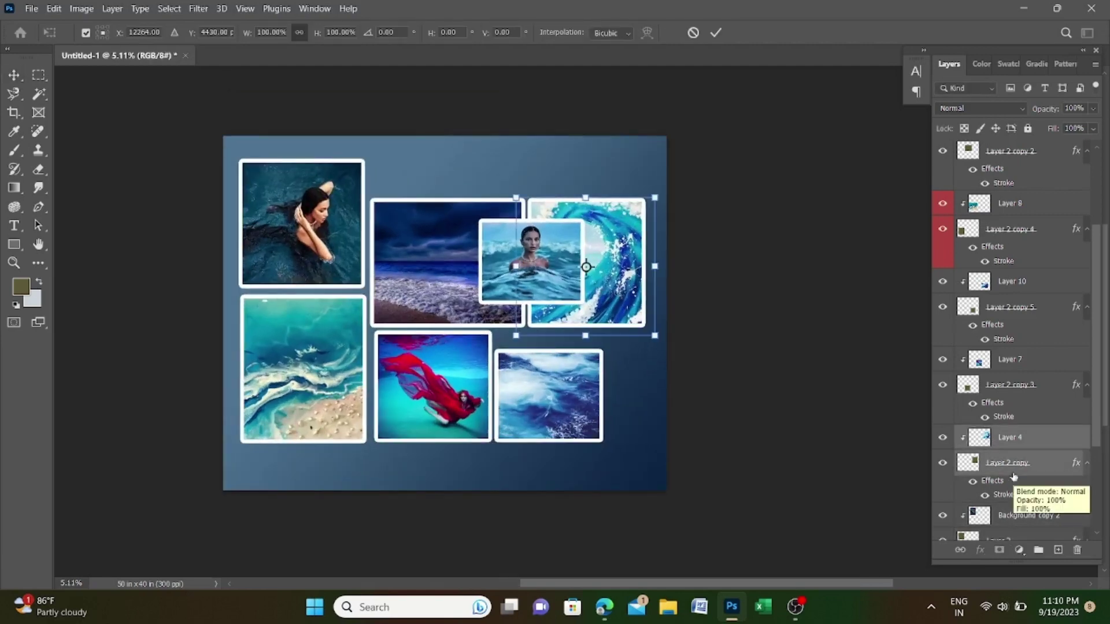
{"action": "left_click_drag", "start_coordinate": [612, 272], "coordinate": [614, 272]}
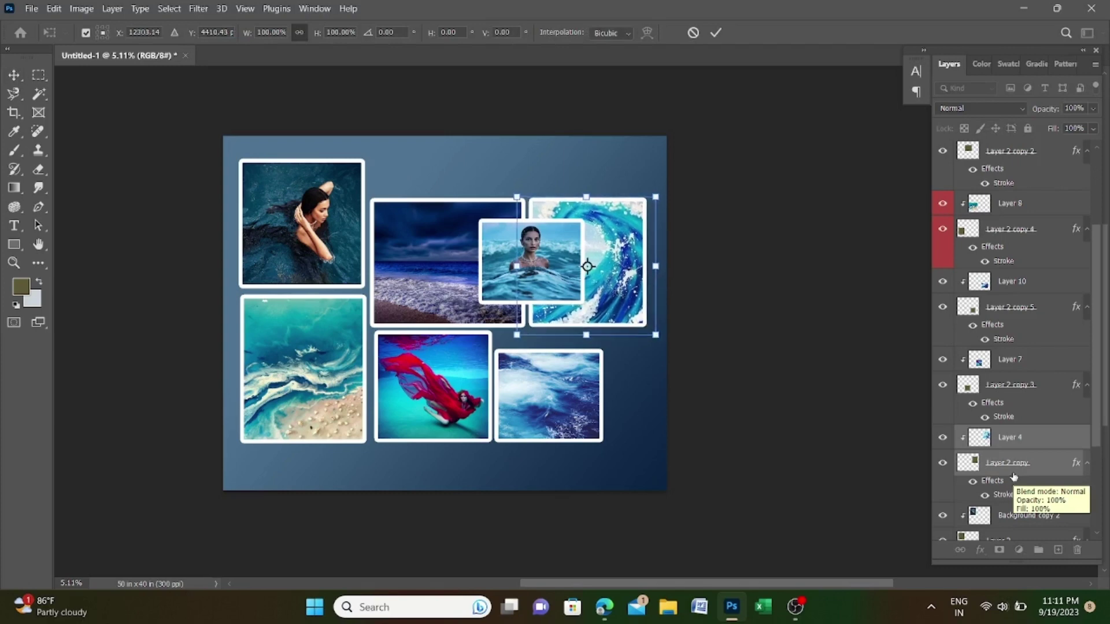
{"action": "key", "text": "Return"}
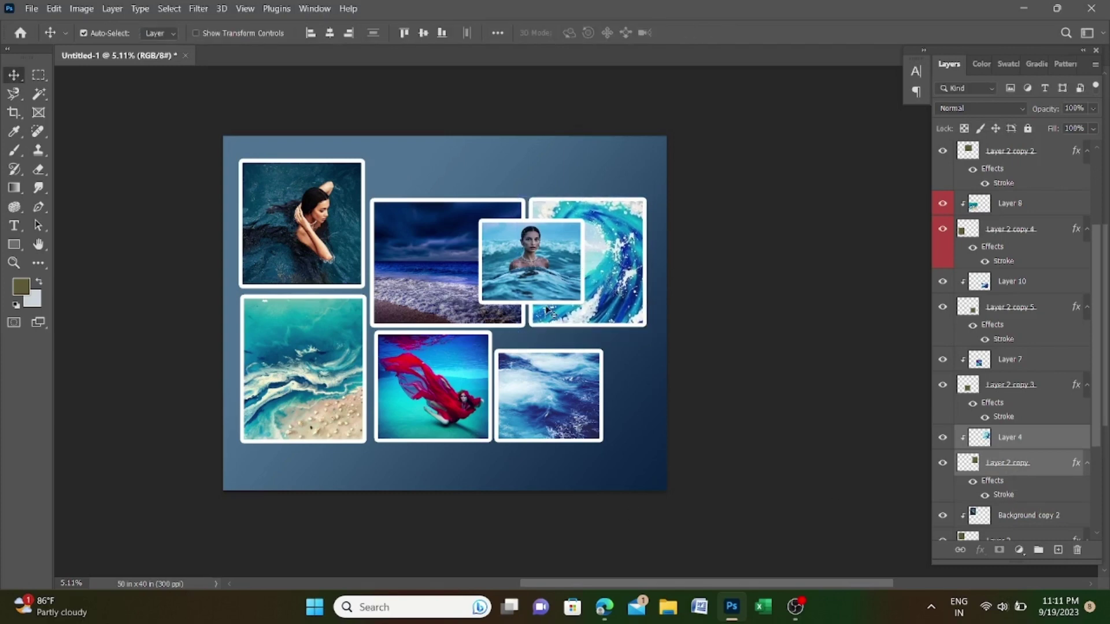
Select the bottom-right photo together with its frame and transform them as one
{"action": "left_click_drag", "start_coordinate": [543, 269], "coordinate": [537, 275]}
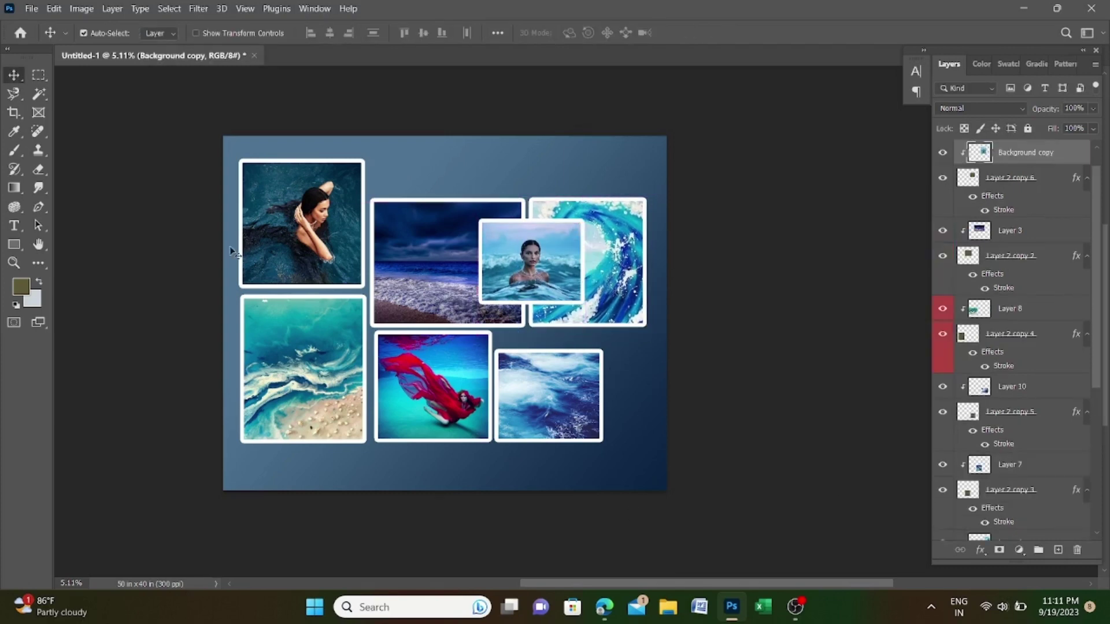
{"action": "scroll", "coordinate": [293, 260], "scroll_direction": "up", "scroll_amount": 3}
{"action": "left_click_drag", "start_coordinate": [346, 214], "coordinate": [345, 218]}
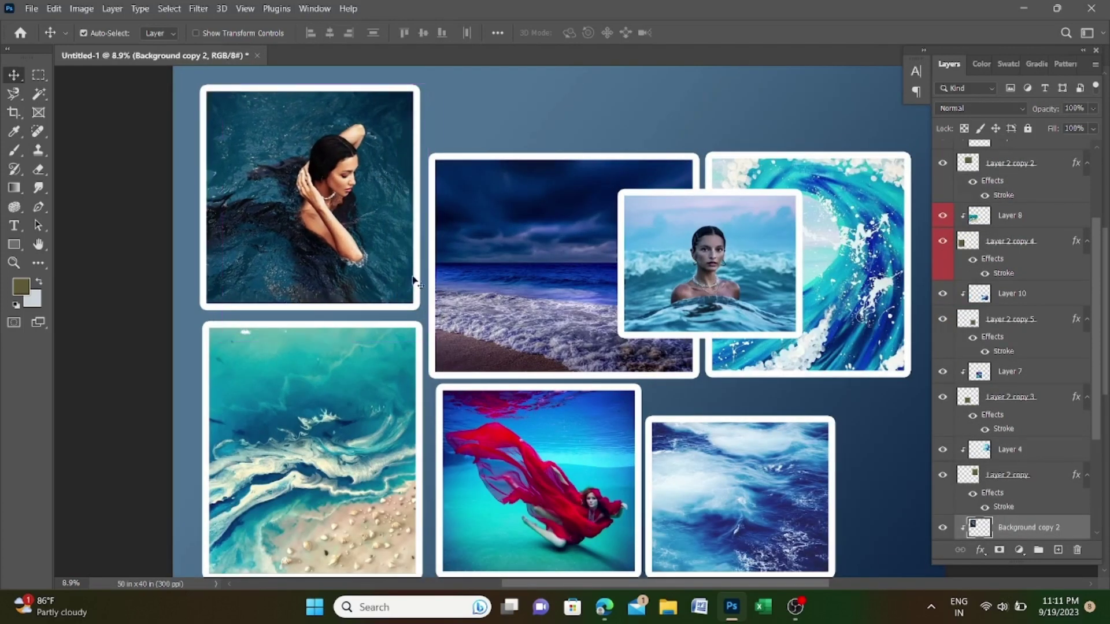
{"action": "scroll", "coordinate": [234, 232], "scroll_direction": "down", "scroll_amount": 2}
{"action": "left_click", "coordinate": [565, 393]}
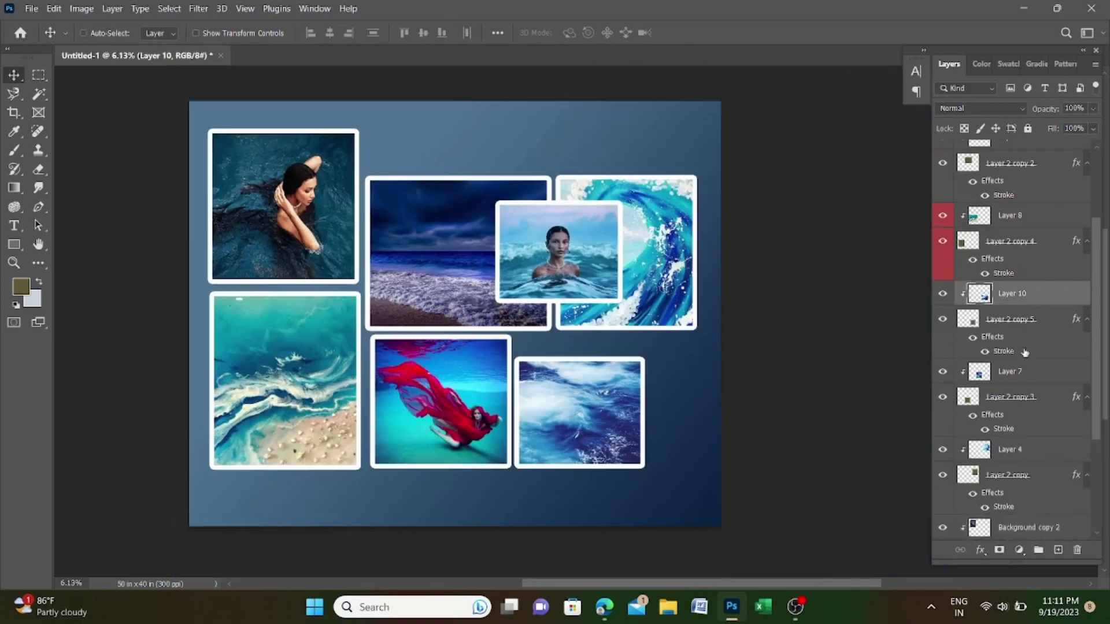
{"action": "left_click", "coordinate": [1028, 328], "text": "shift"}
{"action": "key", "text": "ctrl+t"}
{"action": "key", "text": "Return"}
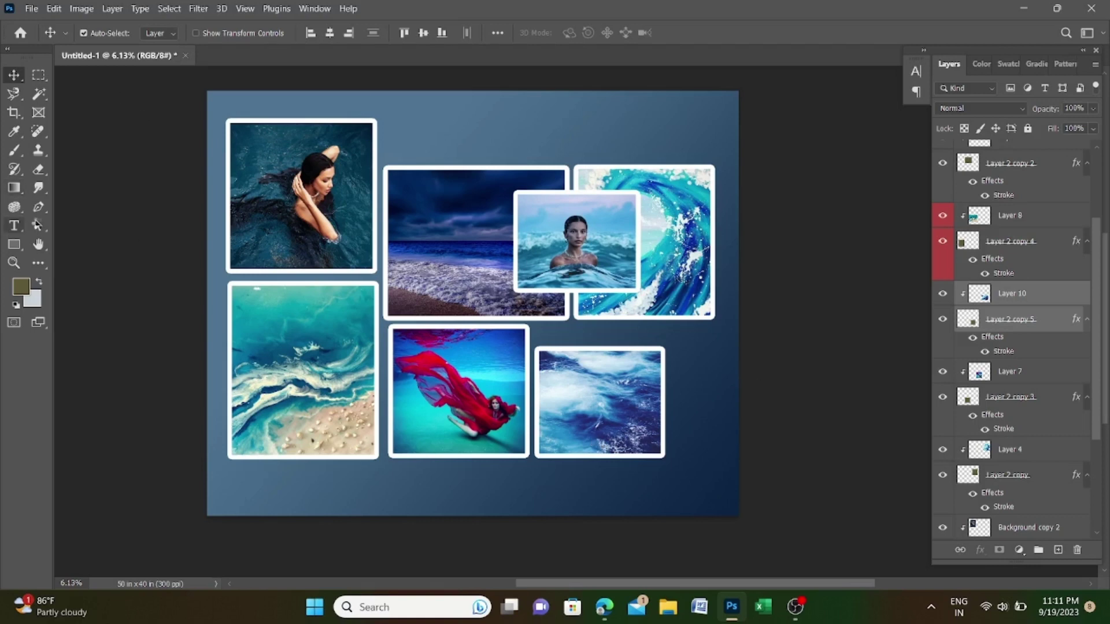
Choose the Type tool and set the text colour to white
{"action": "left_click", "coordinate": [14, 225]}
{"action": "left_click", "coordinate": [578, 33]}
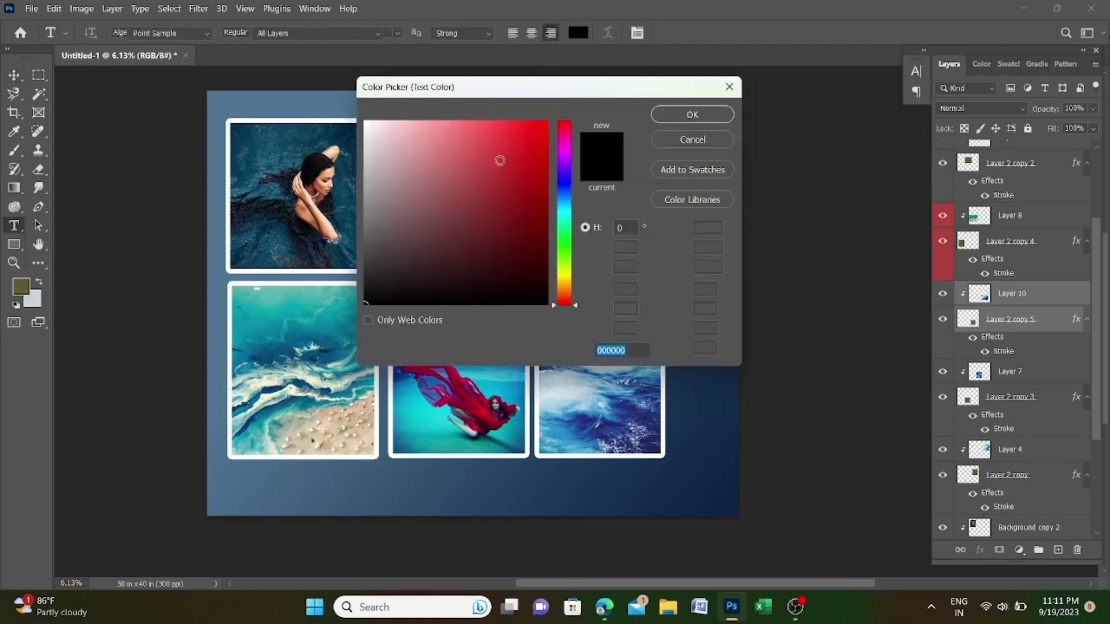
{"action": "left_click", "coordinate": [371, 120]}
{"action": "left_click", "coordinate": [689, 114]}
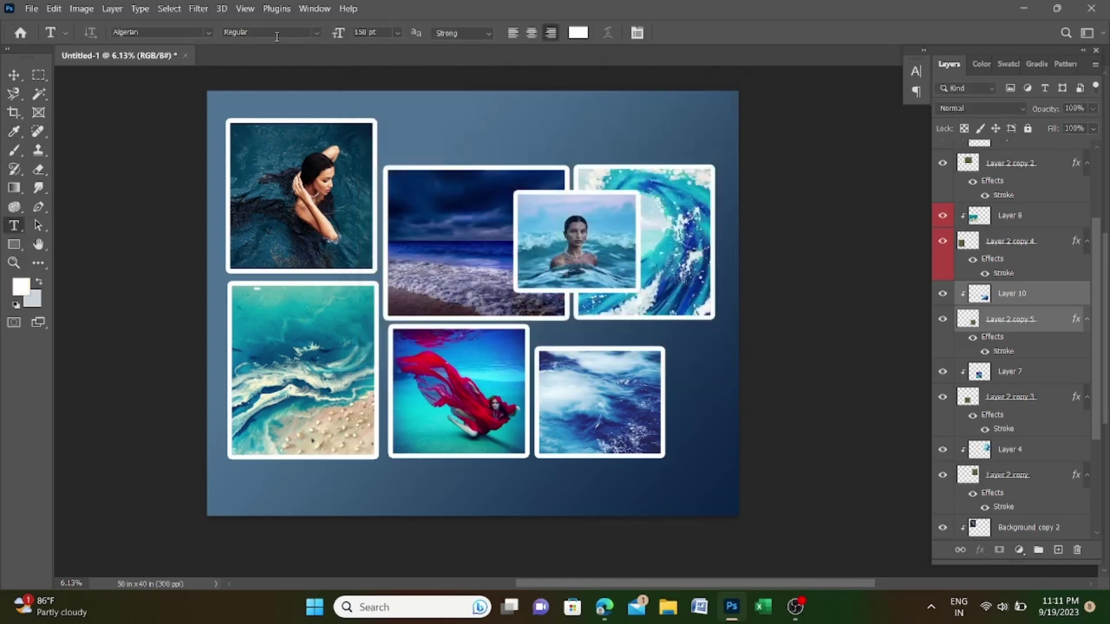
Type the title 'OCEAN BEAUTY' above the top-left photo and commit it
{"action": "left_click", "coordinate": [411, 114]}
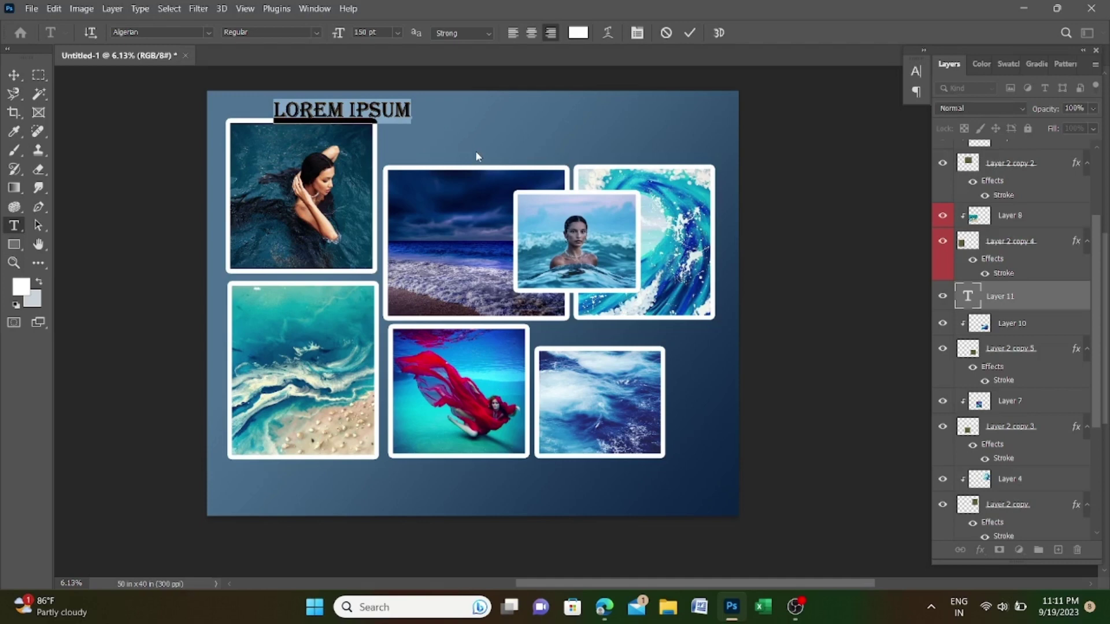
{"action": "key", "text": "Caps_Lock"}
{"action": "type", "text": "o"}
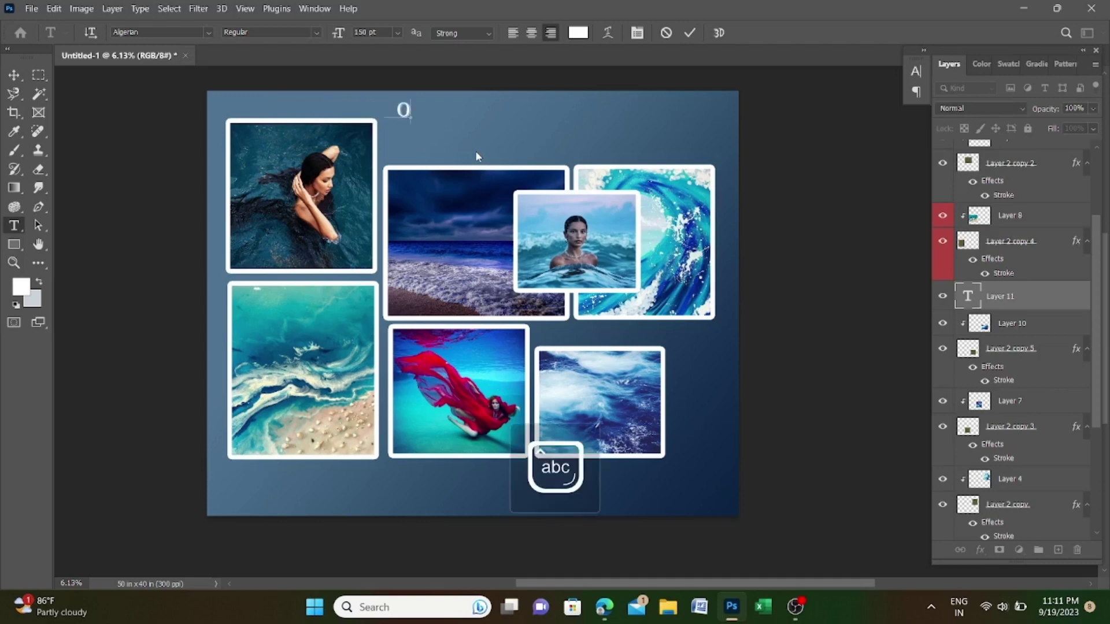
{"action": "type", "text": "cr"}
{"action": "key", "text": "BackSpace"}
{"action": "type", "text": "ea"}
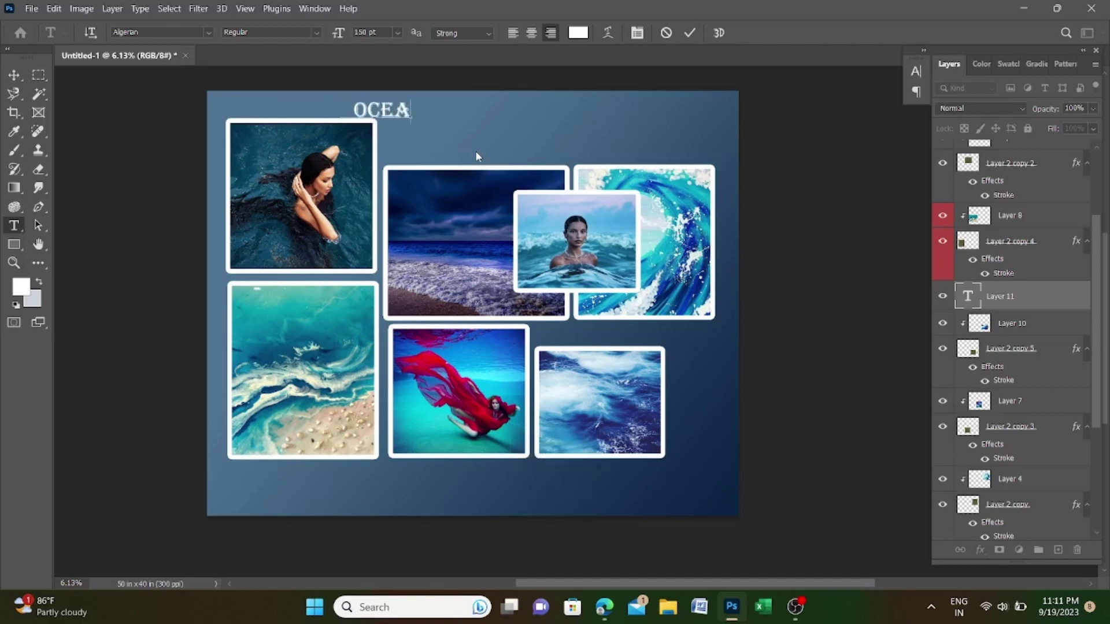
{"action": "type", "text": "n b"}
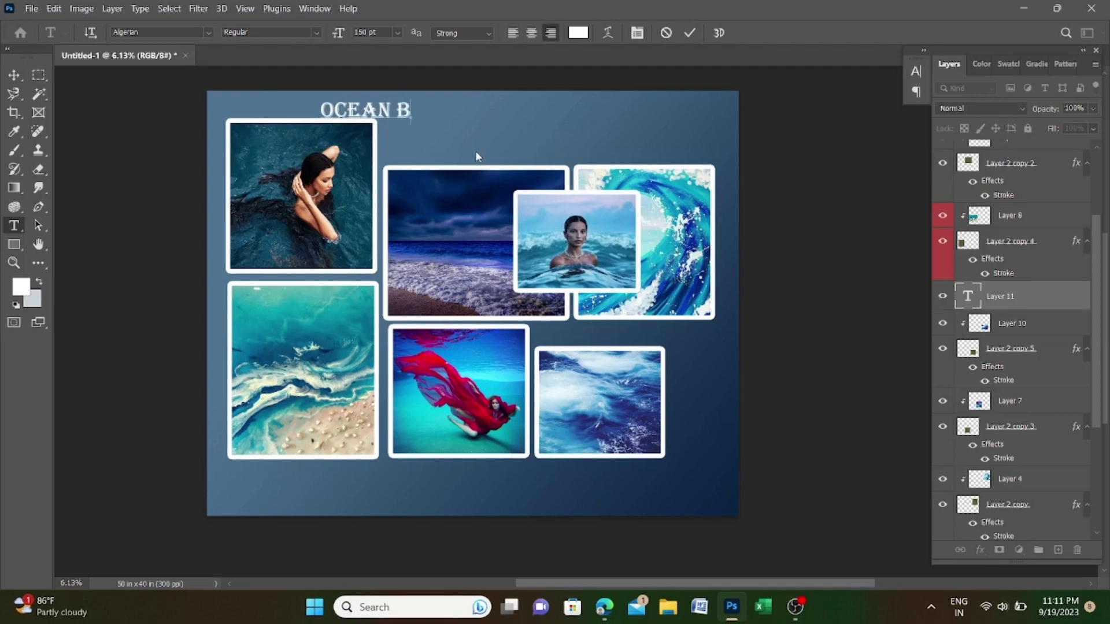
{"action": "key", "text": "Caps_Lock"}
{"action": "key", "text": "Caps_Lock"}
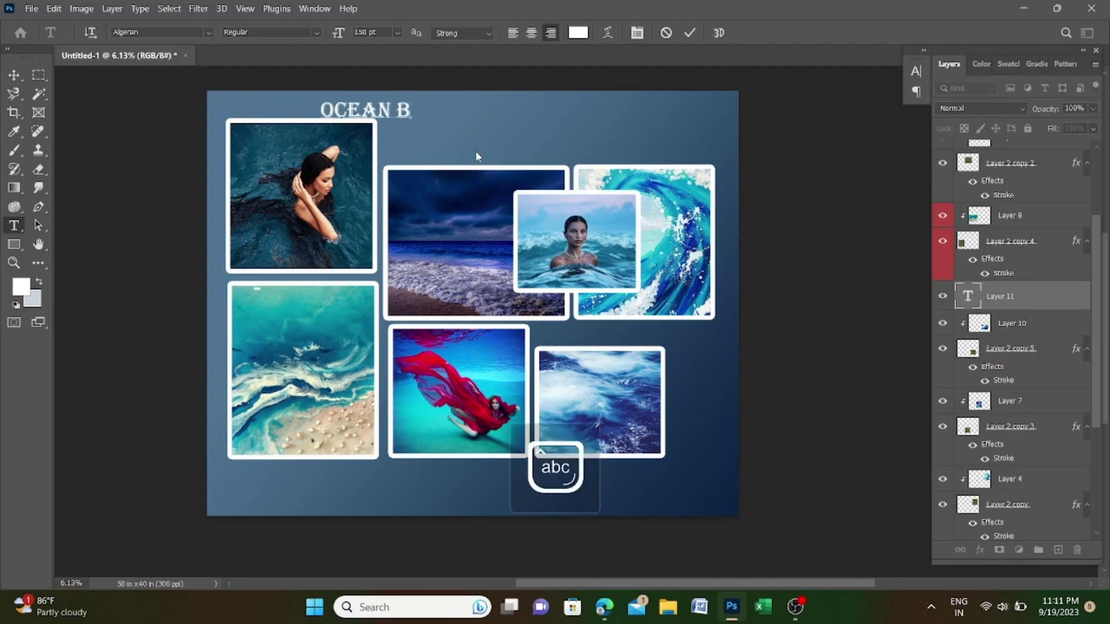
{"action": "type", "text": "eauty"}
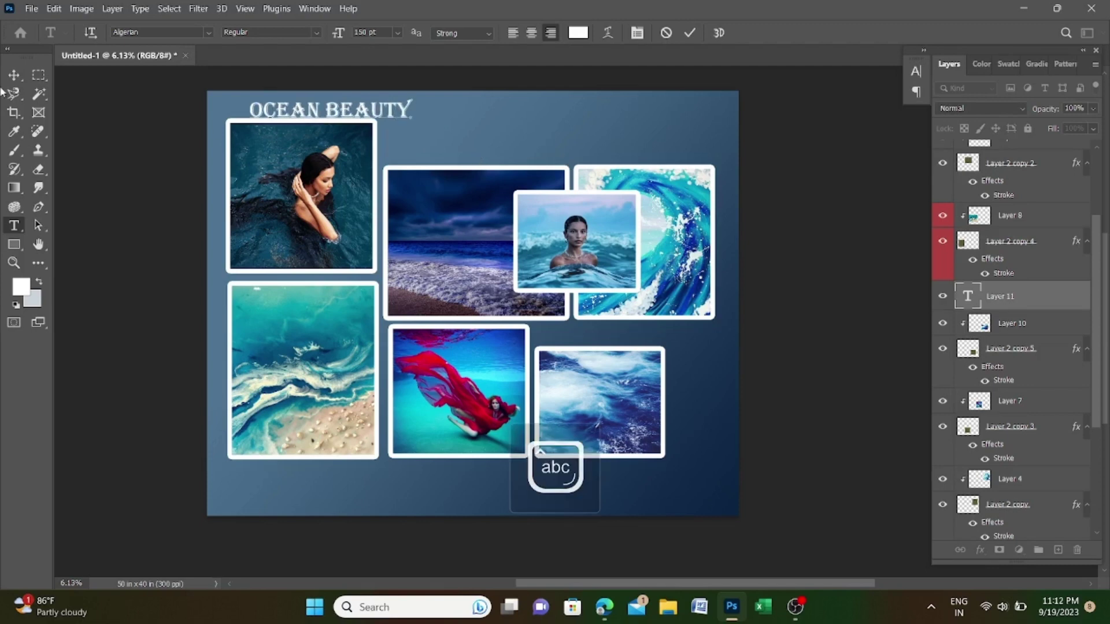
{"action": "left_click", "coordinate": [14, 74]}
Move the title to top centre, scale it to about 189%, and raise its layer
{"action": "left_click_drag", "start_coordinate": [305, 109], "coordinate": [492, 137]}
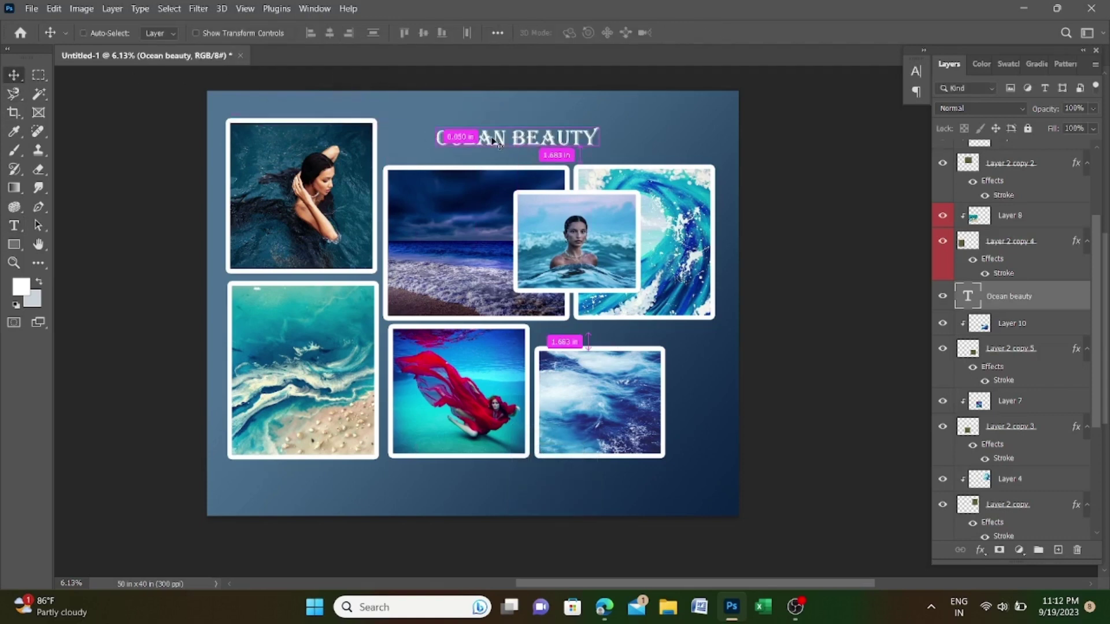
{"action": "key", "text": "ctrl+t"}
{"action": "left_click_drag", "start_coordinate": [629, 138], "coordinate": [680, 132]}
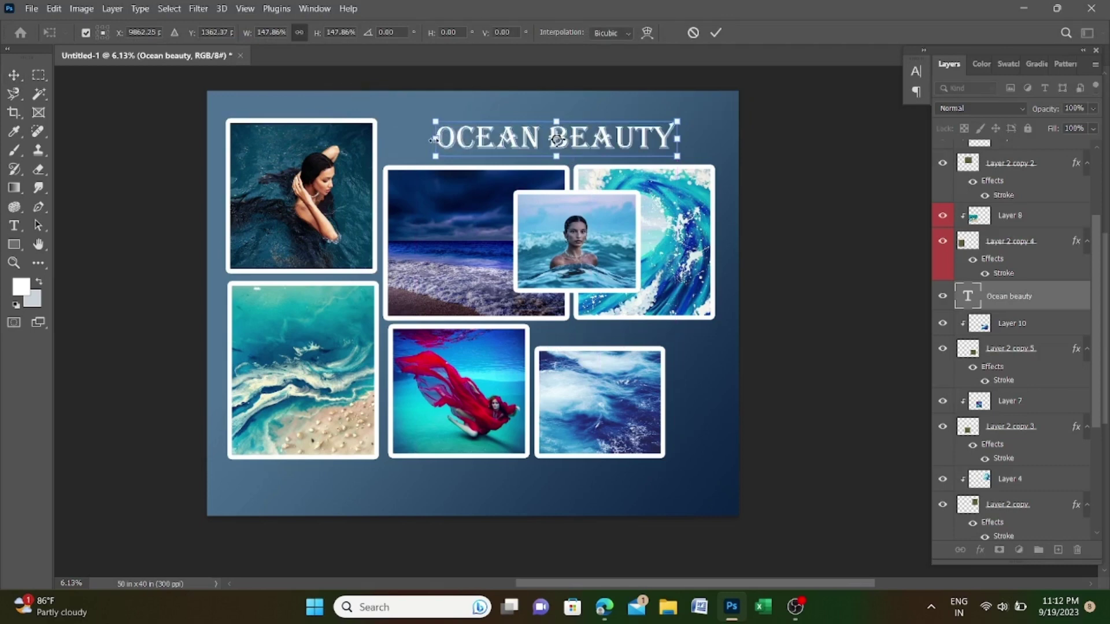
{"action": "left_click_drag", "start_coordinate": [434, 140], "coordinate": [416, 138]}
{"action": "left_click_drag", "start_coordinate": [679, 141], "coordinate": [698, 139]}
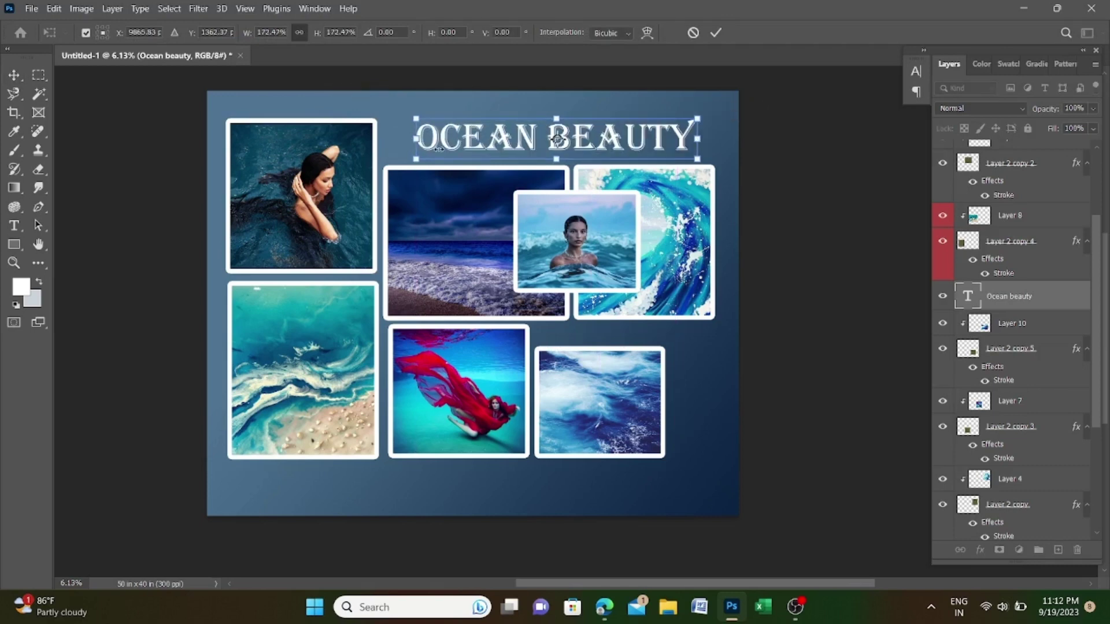
{"action": "left_click_drag", "start_coordinate": [438, 149], "coordinate": [417, 147]}
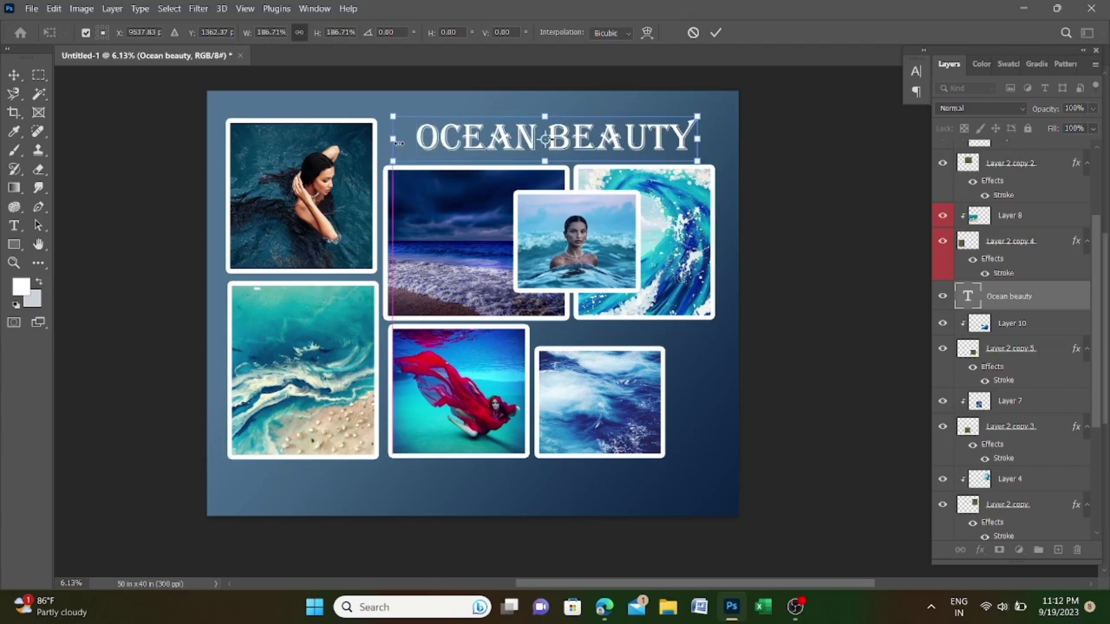
{"action": "left_click_drag", "start_coordinate": [543, 115], "coordinate": [552, 120]}
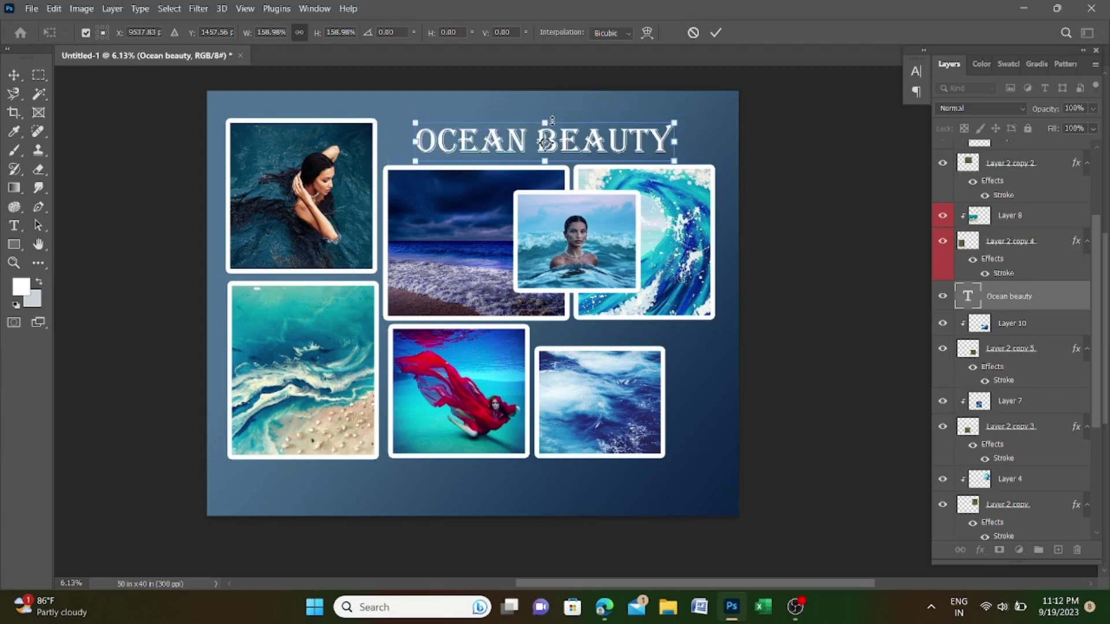
{"action": "key", "text": "Return"}
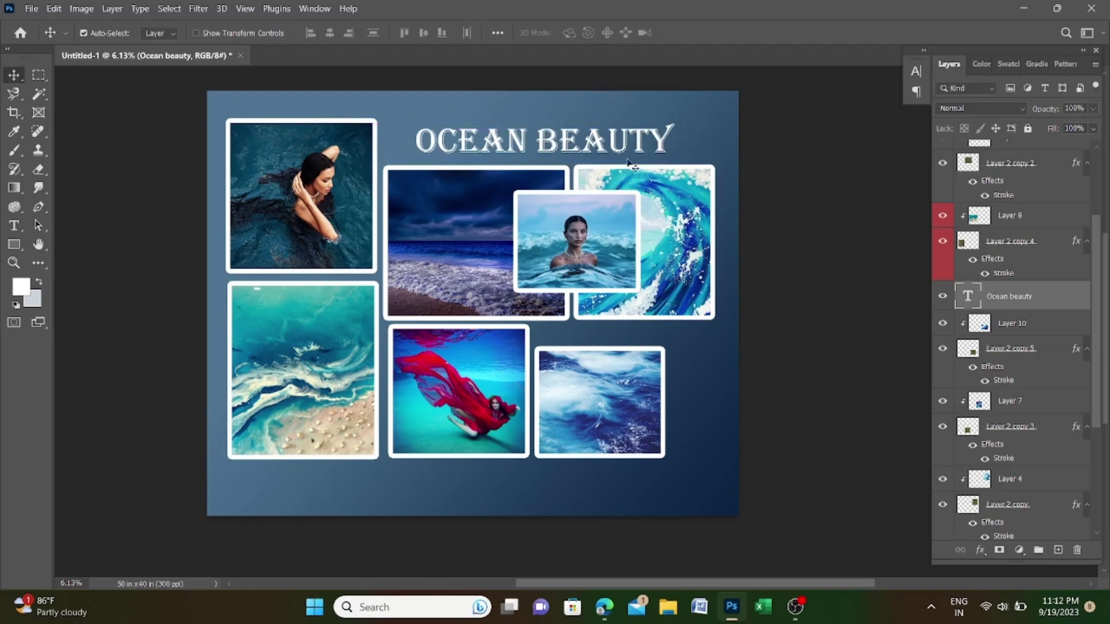
{"action": "mouse_move", "coordinate": [1005, 297]}
{"action": "left_mouse_down"}
{"action": "mouse_move", "coordinate": [1011, 174]}
{"action": "mouse_move", "coordinate": [635, 173]}
{"action": "left_mouse_up"}
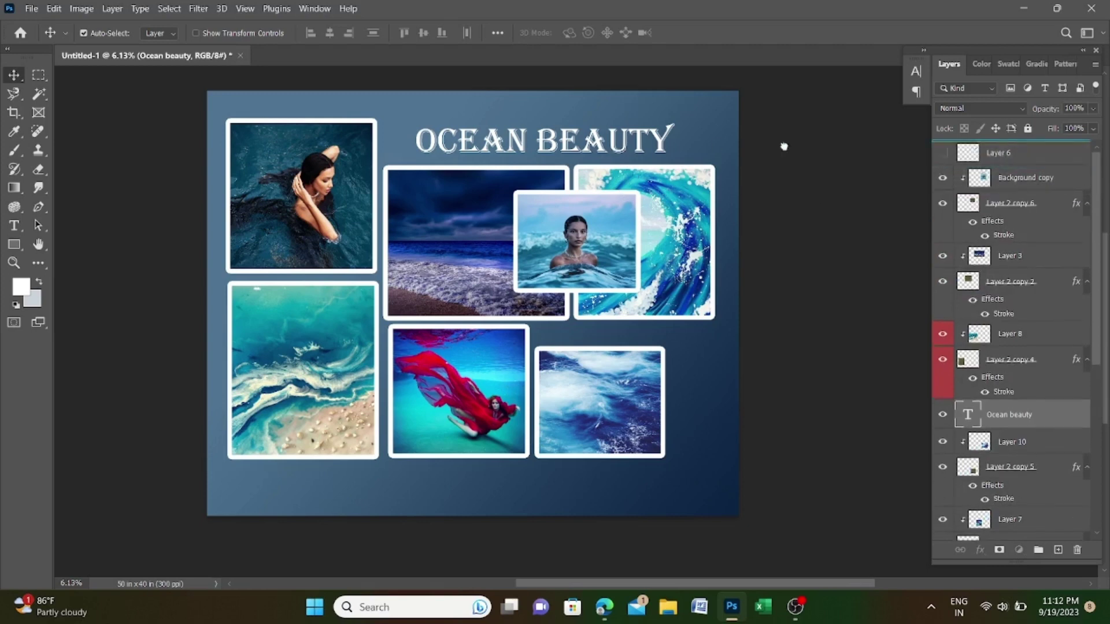
Move the Ocean beauty layer to the top and give it a black drop shadow
{"action": "left_click_drag", "start_coordinate": [783, 147], "coordinate": [1012, 147]}
{"action": "left_click", "coordinate": [980, 550]}
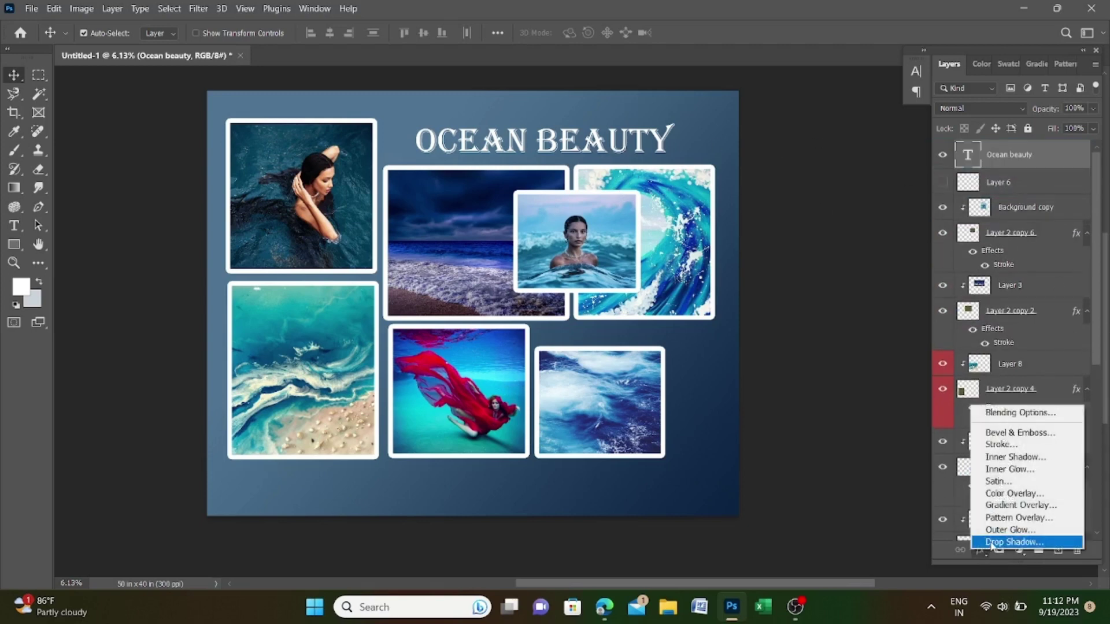
{"action": "left_click", "coordinate": [1005, 541]}
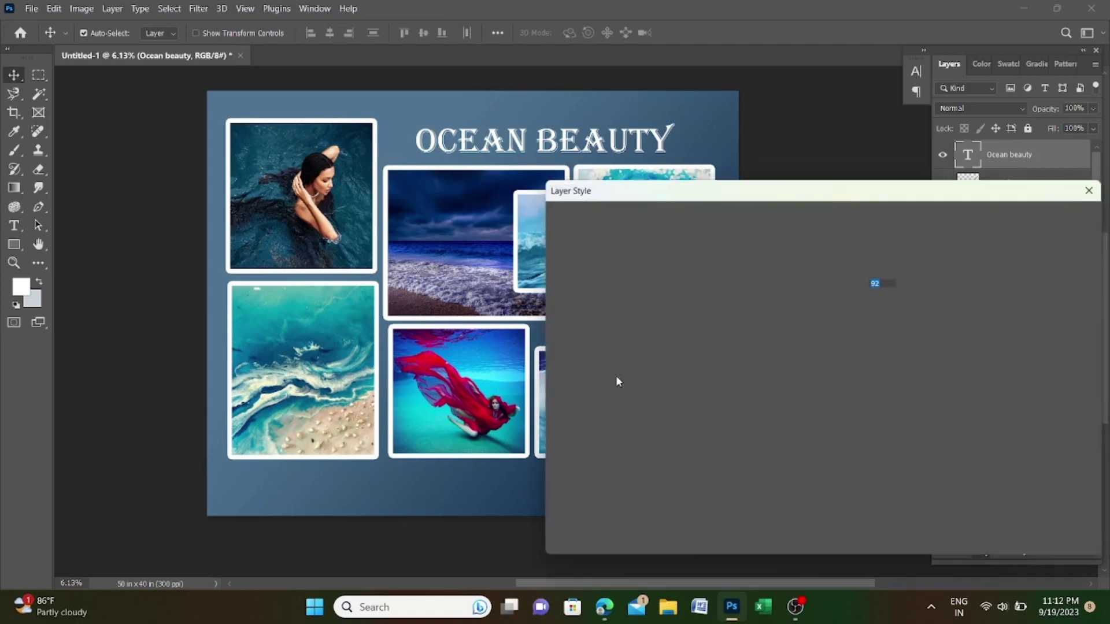
{"action": "left_click", "coordinate": [895, 265]}
{"action": "left_click", "coordinate": [532, 292]}
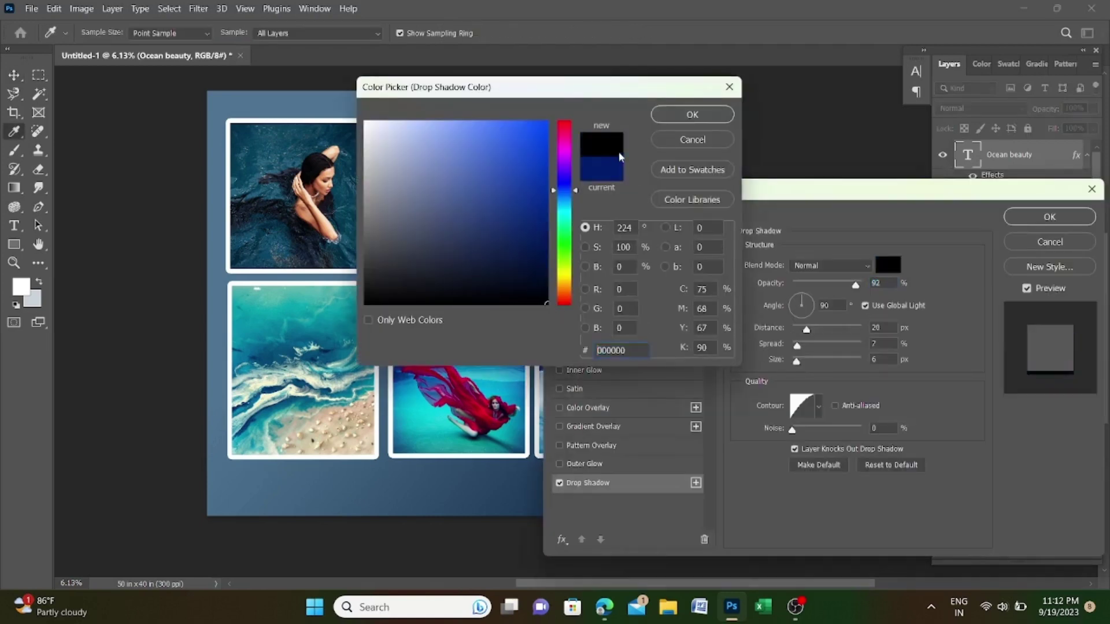
{"action": "left_click", "coordinate": [679, 112]}
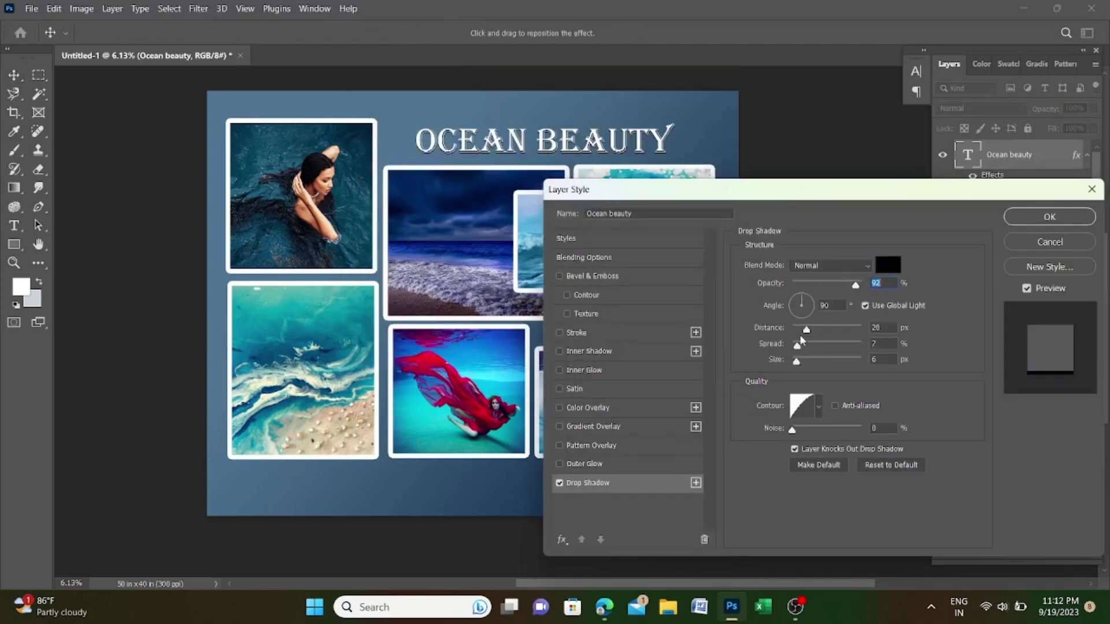
Set the shadow to 47 px distance, 42% opacity and 133 px size, then apply
{"action": "mouse_move", "coordinate": [817, 331]}
{"action": "left_mouse_down"}
{"action": "mouse_move", "coordinate": [826, 330]}
{"action": "mouse_move", "coordinate": [815, 346]}
{"action": "left_mouse_up"}
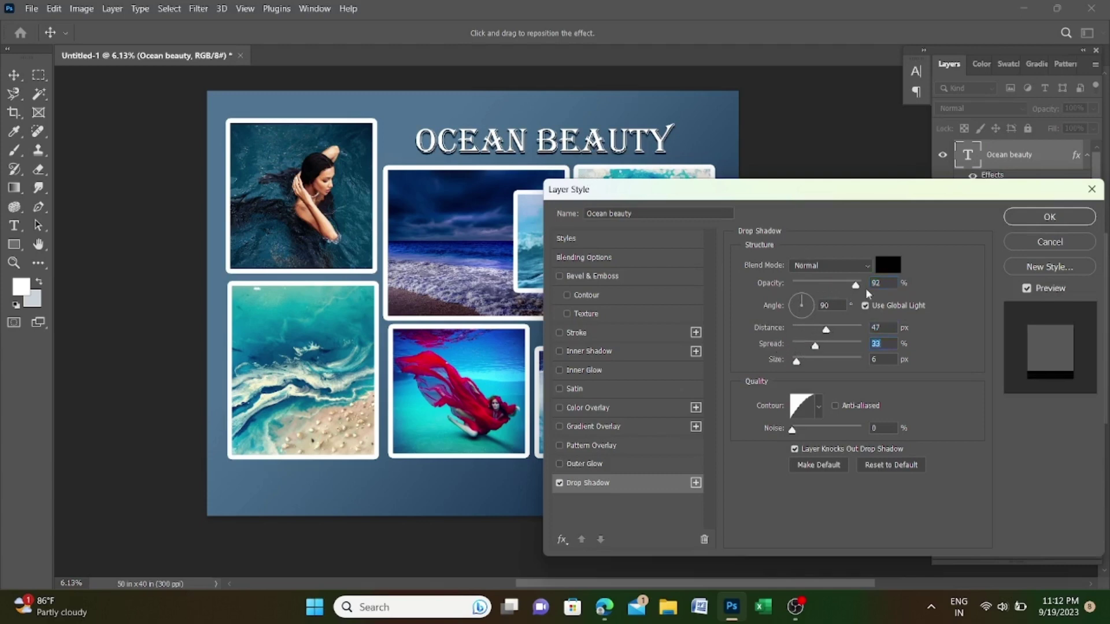
{"action": "left_click_drag", "start_coordinate": [851, 287], "coordinate": [834, 286]}
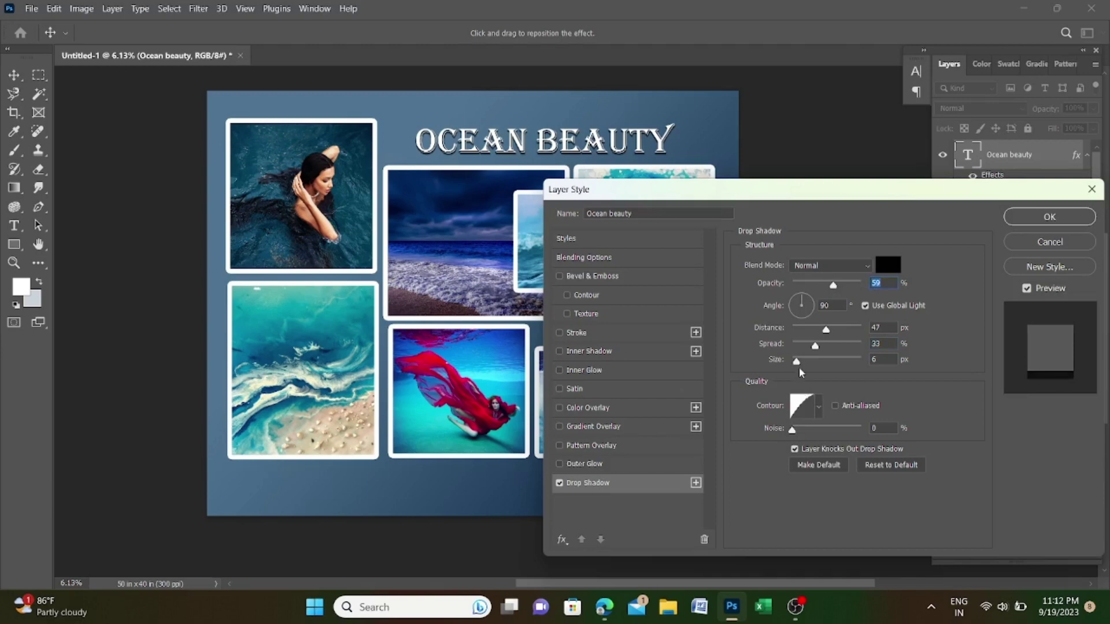
{"action": "left_click_drag", "start_coordinate": [799, 362], "coordinate": [818, 362]}
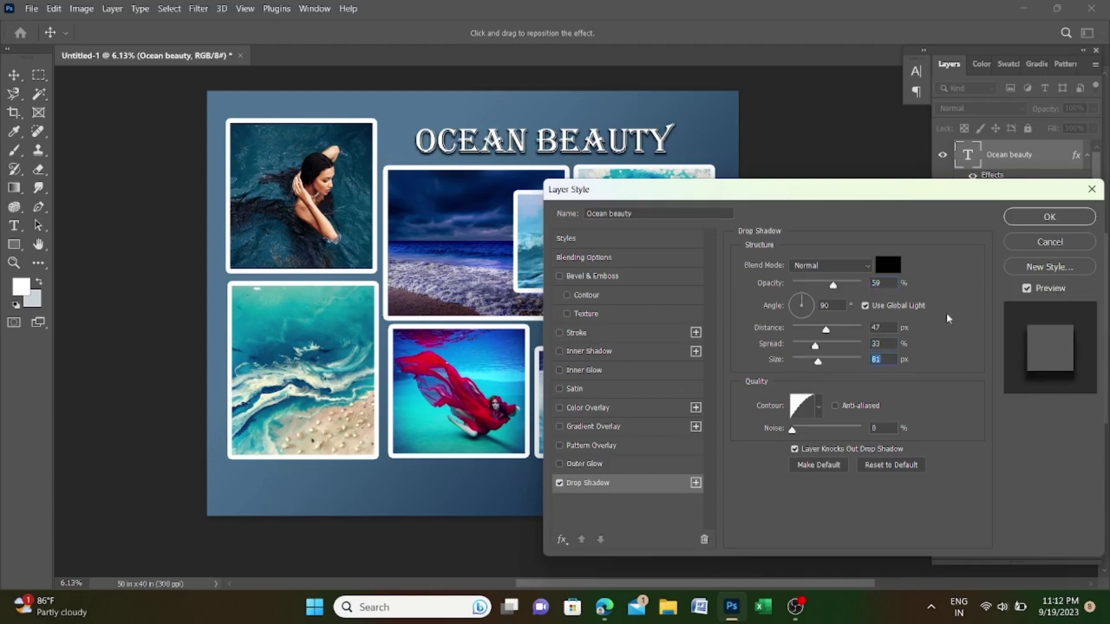
{"action": "left_click_drag", "start_coordinate": [832, 287], "coordinate": [822, 289]}
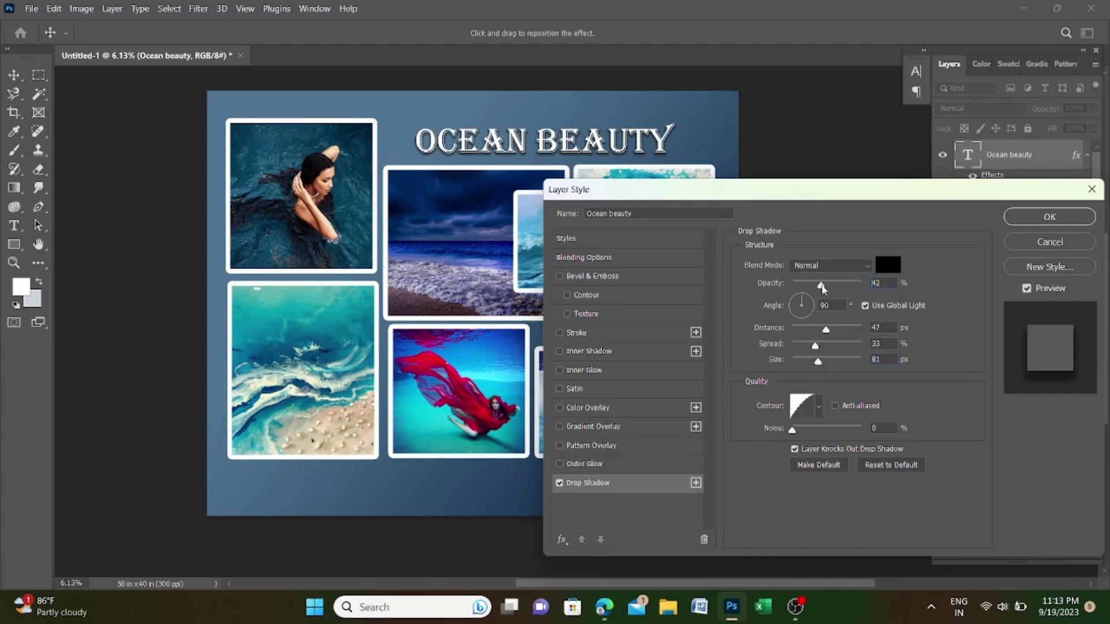
{"action": "left_click_drag", "start_coordinate": [819, 360], "coordinate": [834, 365]}
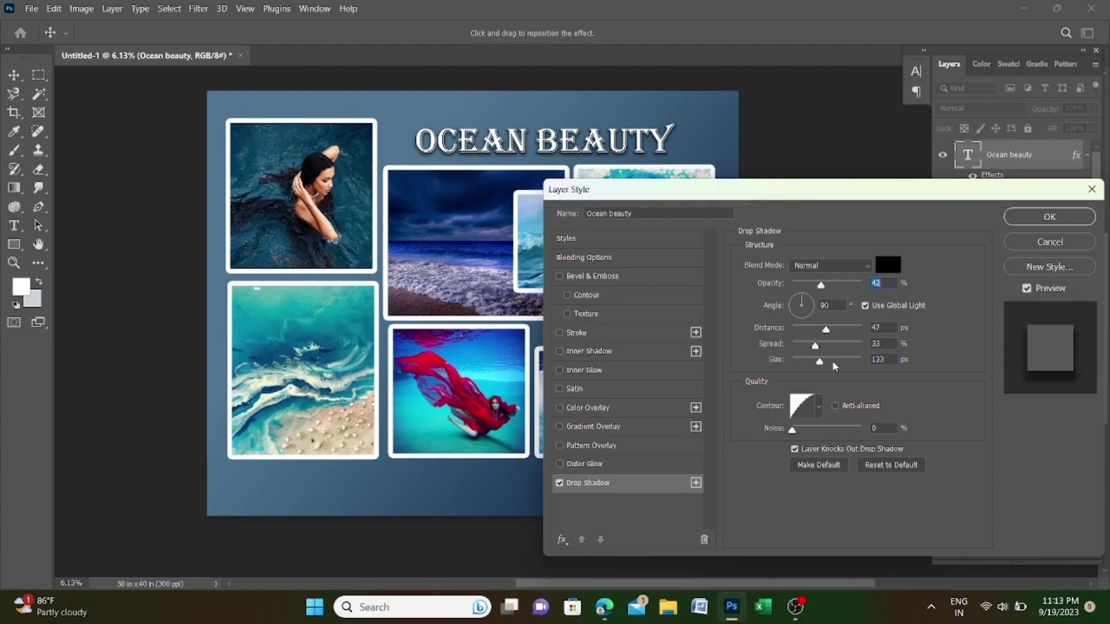
{"action": "left_click", "coordinate": [1048, 217]}
Copy the title's drop shadow onto Layer 2 copy 6 and Layer 2 copy 2, then check a frame
{"action": "scroll", "coordinate": [529, 145], "scroll_direction": "down", "scroll_amount": 2}
{"action": "scroll", "coordinate": [529, 145], "scroll_direction": "up", "scroll_amount": 5}
{"action": "scroll", "coordinate": [529, 144], "scroll_direction": "up", "scroll_amount": 1}
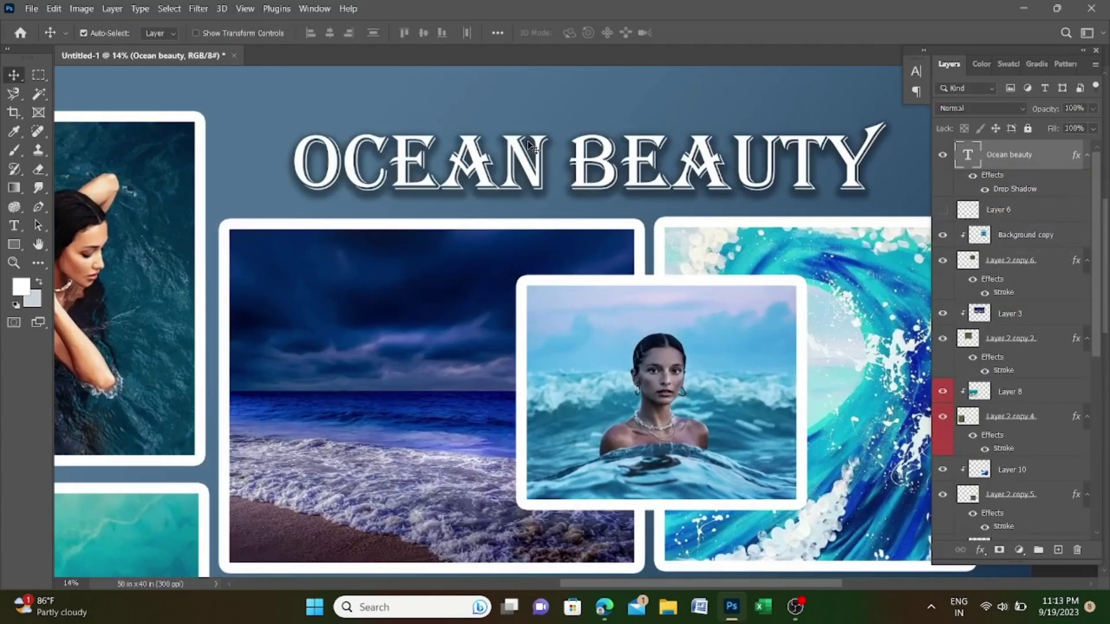
{"action": "scroll", "coordinate": [529, 145], "scroll_direction": "up", "scroll_amount": 2}
{"action": "scroll", "coordinate": [529, 144], "scroll_direction": "up", "scroll_amount": 2}
{"action": "scroll", "coordinate": [528, 145], "scroll_direction": "down", "scroll_amount": 2}
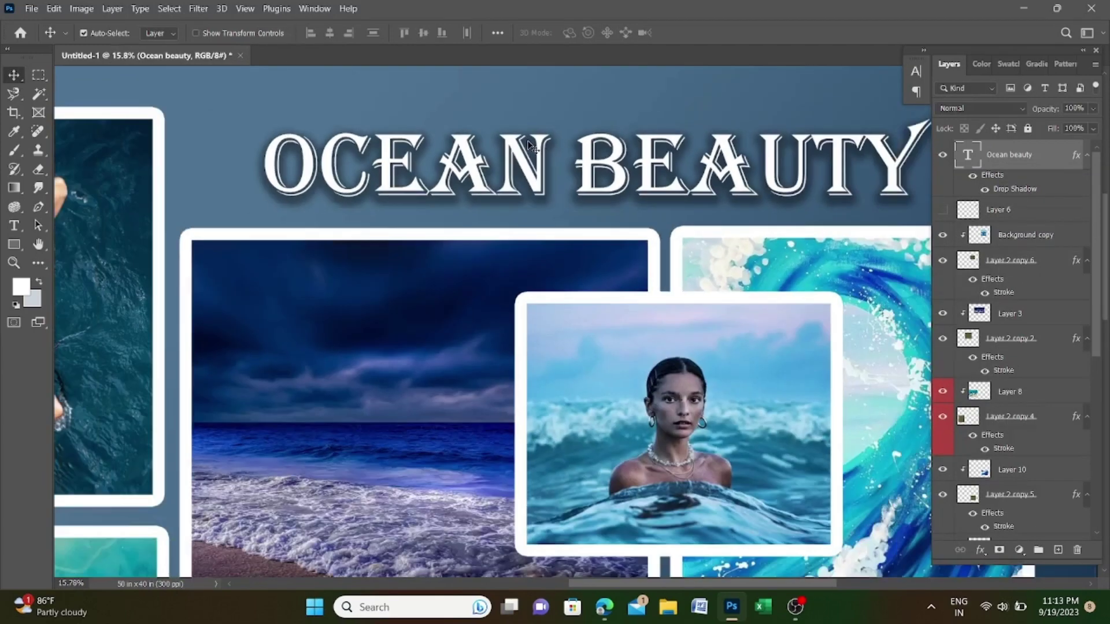
{"action": "scroll", "coordinate": [529, 144], "scroll_direction": "down", "scroll_amount": 2}
{"action": "scroll", "coordinate": [529, 145], "scroll_direction": "down", "scroll_amount": 1}
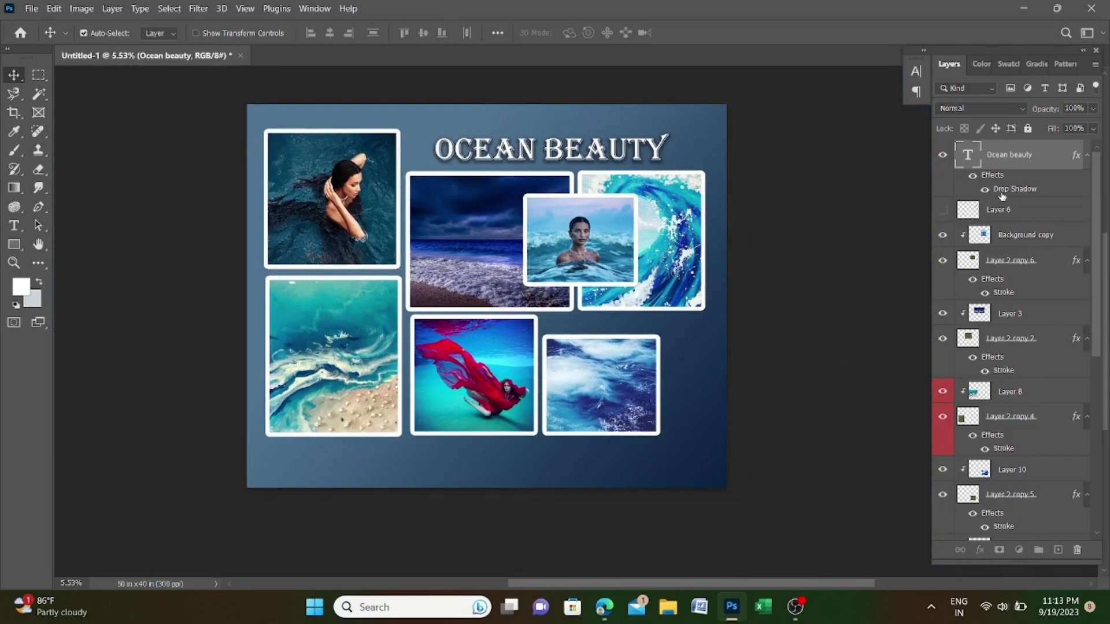
{"action": "left_click_drag", "start_coordinate": [1022, 192], "coordinate": [1013, 297]}
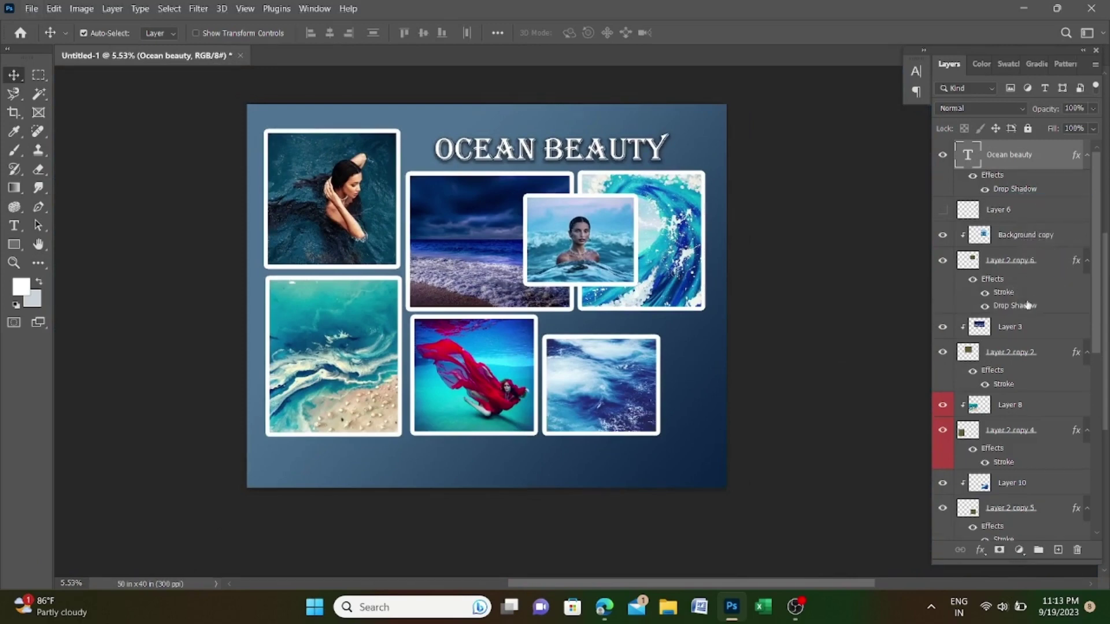
{"action": "left_click_drag", "start_coordinate": [1019, 308], "coordinate": [1003, 483]}
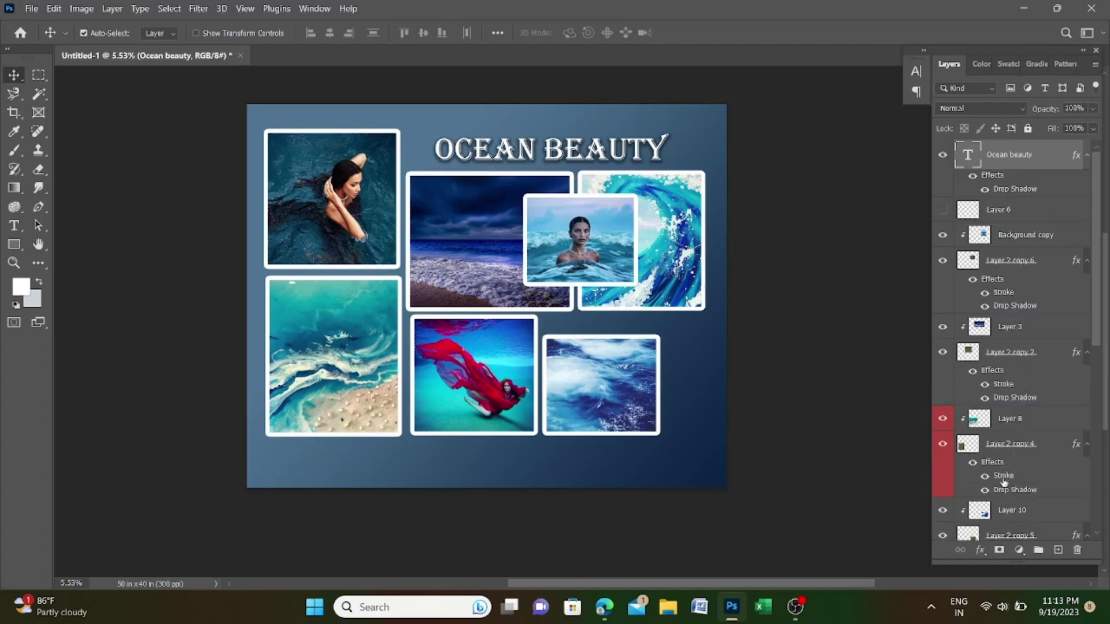
{"action": "left_click", "coordinate": [943, 445]}
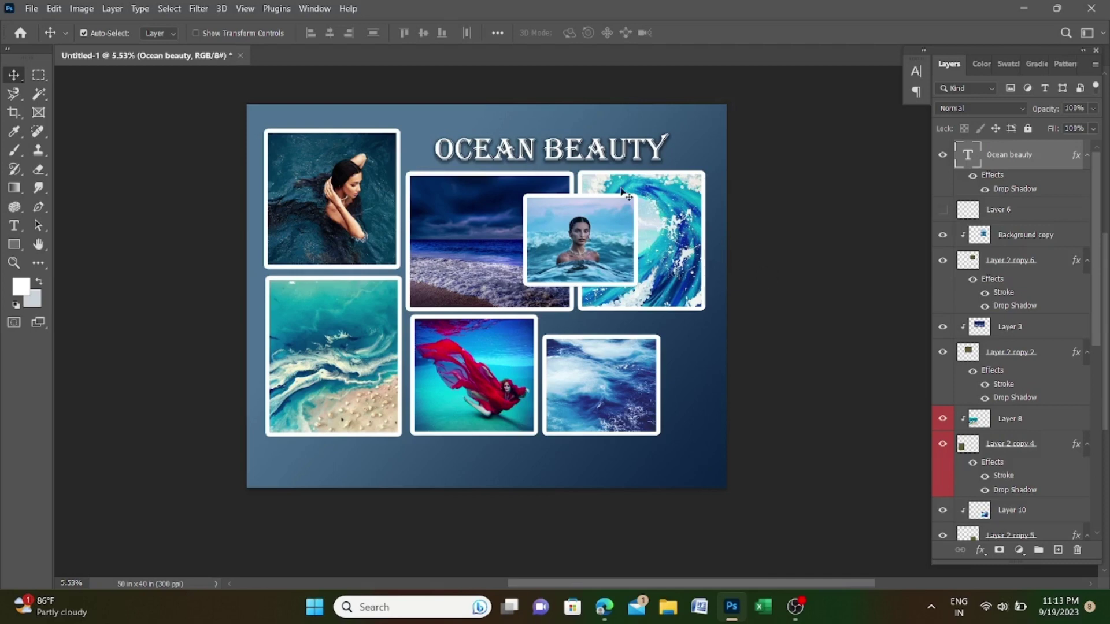
Create Layer 11 with a tall white rectangle right of the bottom-right ocean photo, then lock it
{"action": "scroll", "coordinate": [702, 363], "scroll_direction": "up", "scroll_amount": 1}
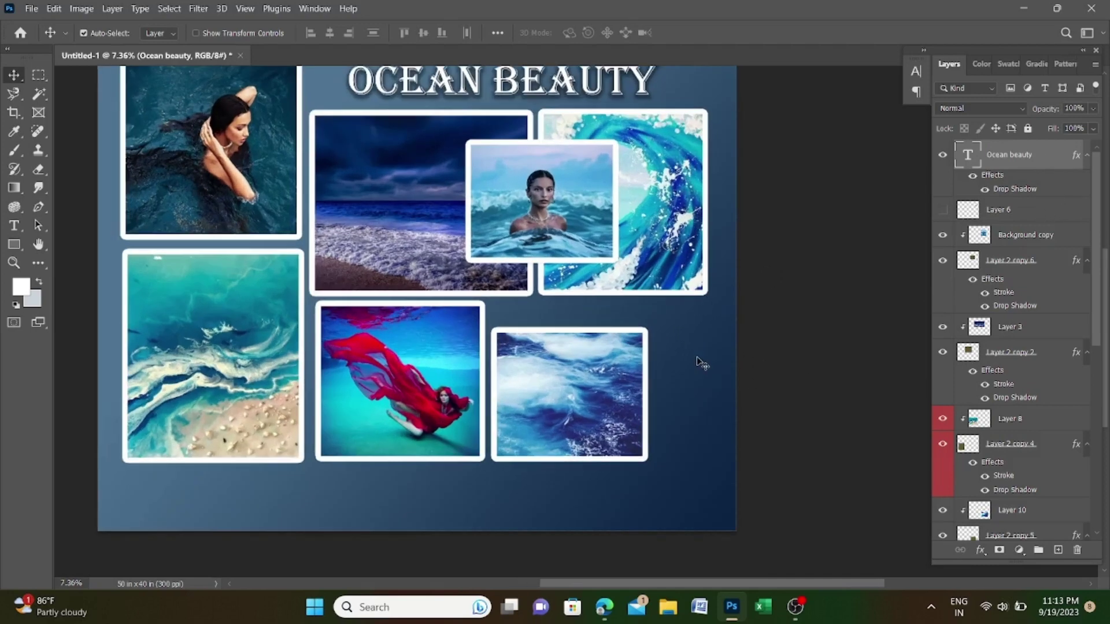
{"action": "left_click", "coordinate": [35, 73]}
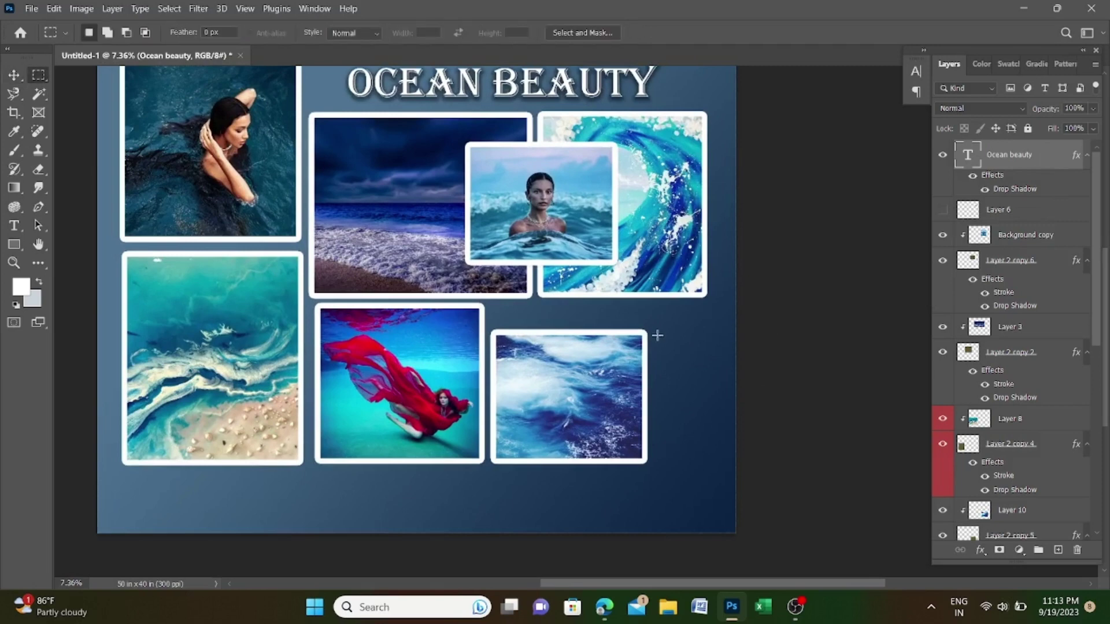
{"action": "left_click_drag", "start_coordinate": [658, 324], "coordinate": [720, 332]}
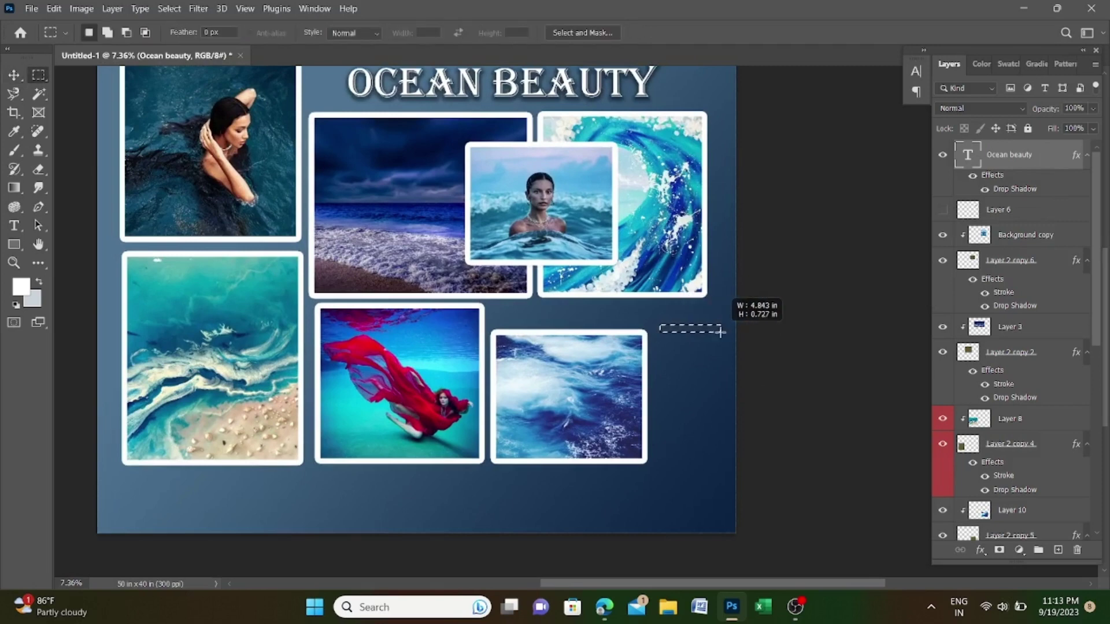
{"action": "left_click", "coordinate": [14, 131]}
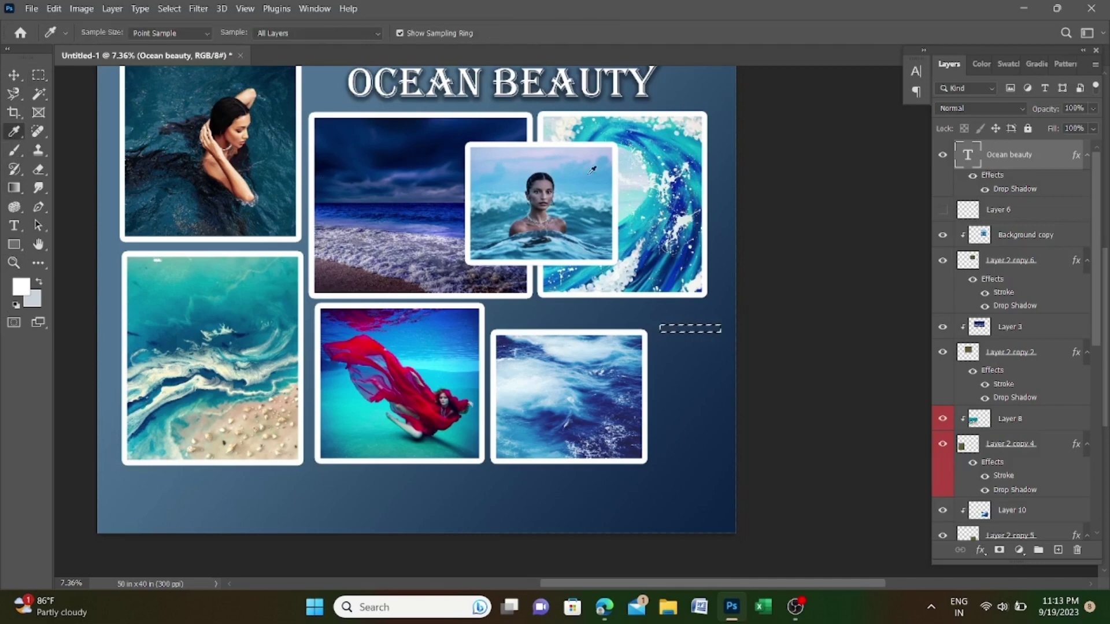
{"action": "key", "text": "m"}
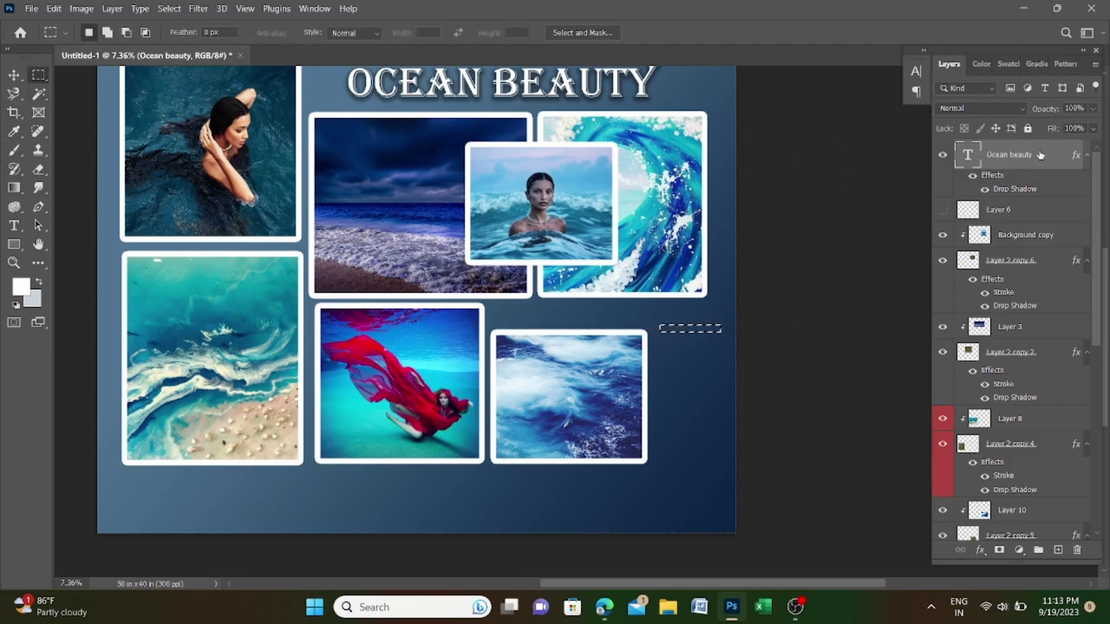
{"action": "left_click", "coordinate": [1058, 549]}
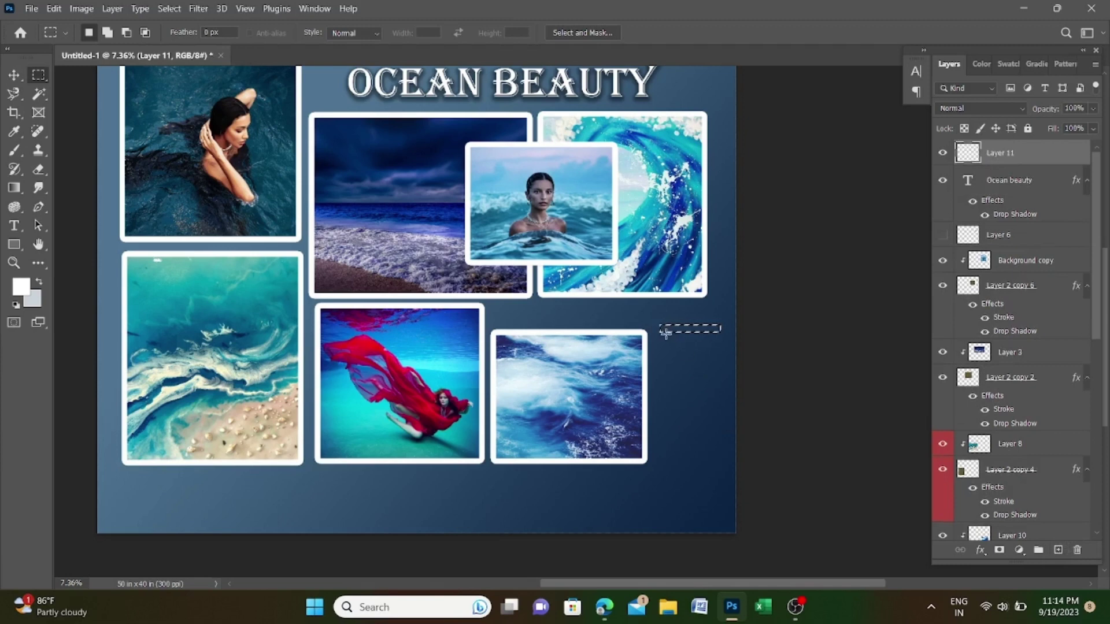
{"action": "left_click_drag", "start_coordinate": [658, 320], "coordinate": [708, 461]}
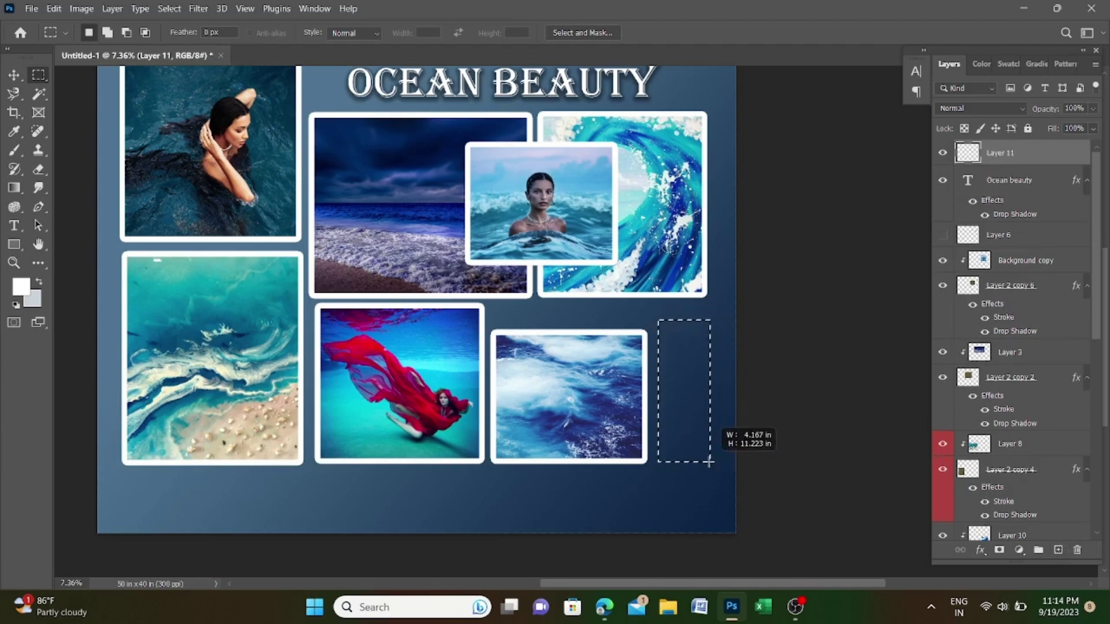
{"action": "key", "text": "alt+BackSpace"}
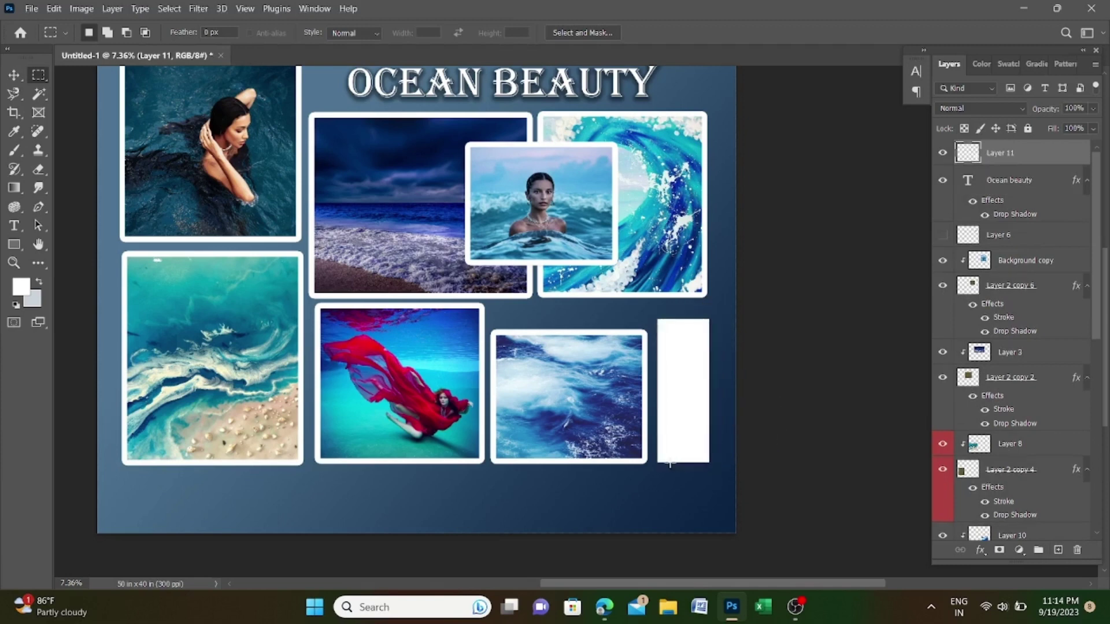
{"action": "left_click", "coordinate": [1028, 128]}
On a new Layer 12, fill a bar near the panel top with navy sampled from the wave artwork
{"action": "scroll", "coordinate": [679, 334], "scroll_direction": "up", "scroll_amount": 5}
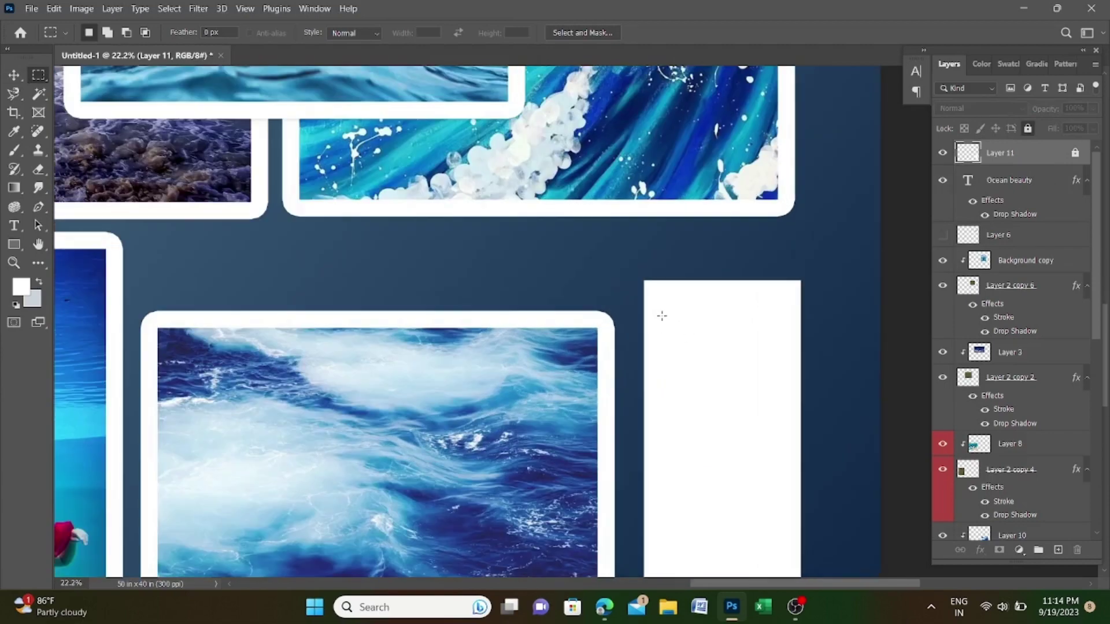
{"action": "left_click_drag", "start_coordinate": [657, 305], "coordinate": [789, 333]}
{"action": "key", "text": "i"}
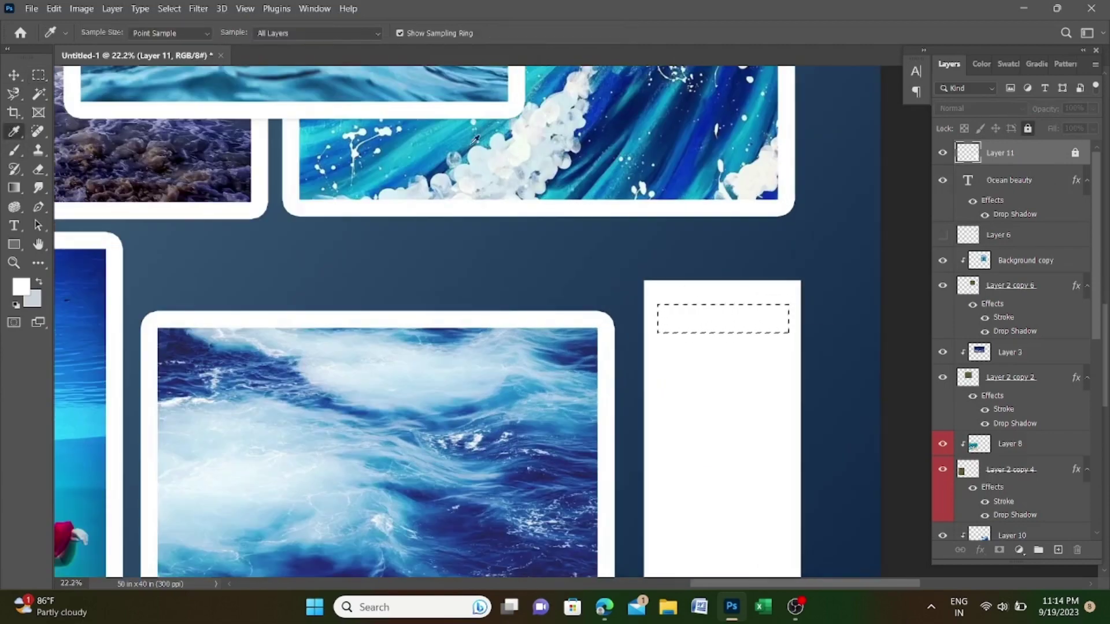
{"action": "left_click", "coordinate": [629, 122]}
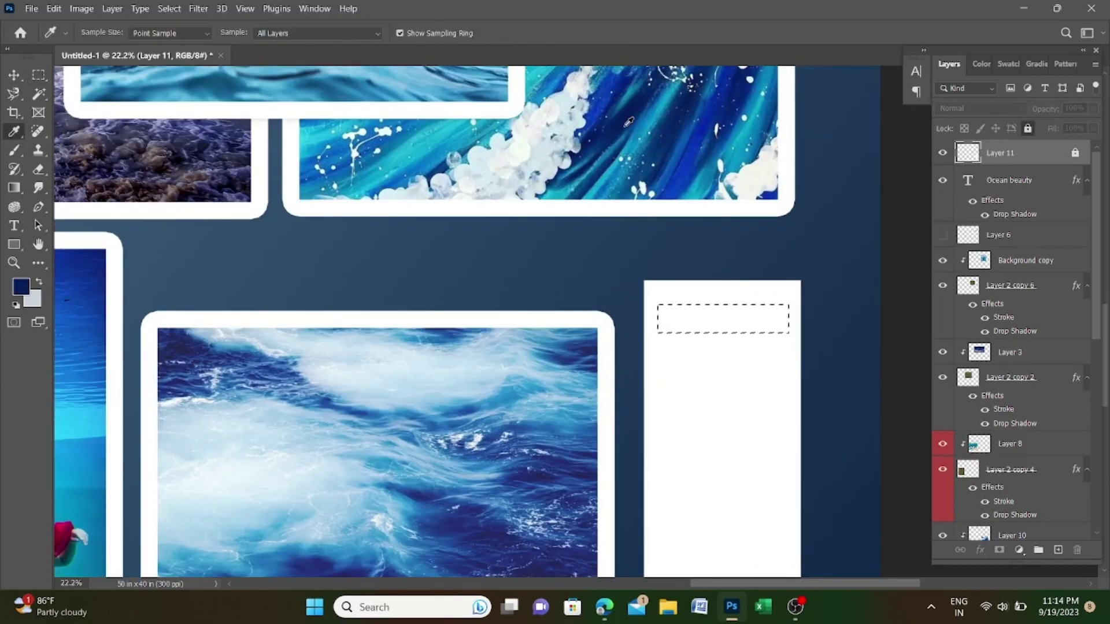
{"action": "left_click", "coordinate": [1059, 550]}
{"action": "key", "text": "alt+BackSpace"}
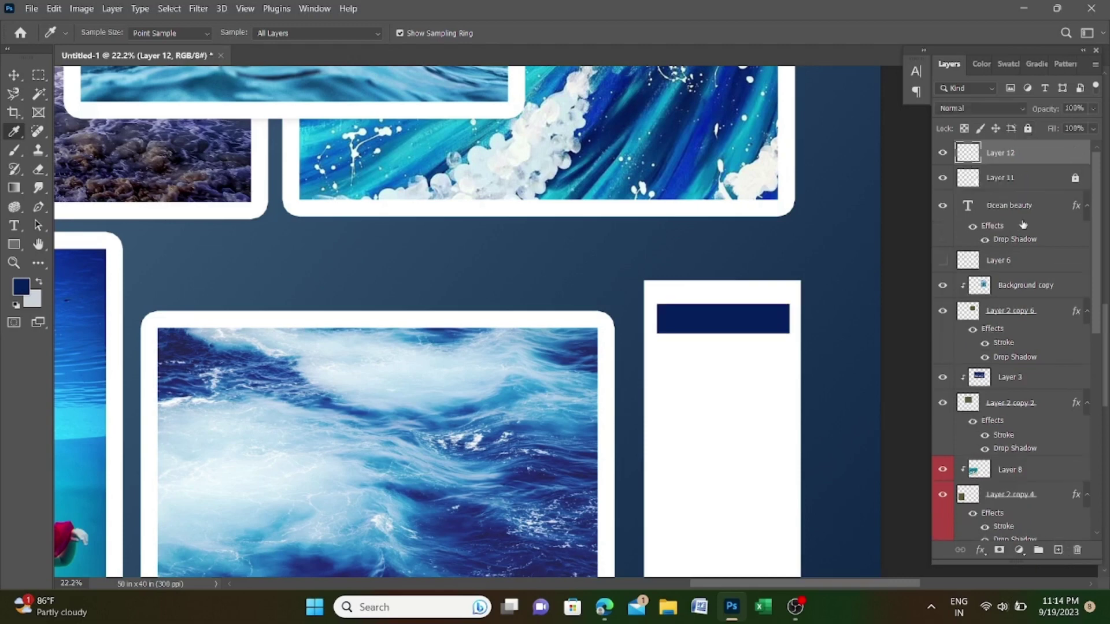
Duplicate the navy bar and move the copy just below the first
{"action": "key", "text": "ctrl+j"}
{"action": "key", "text": "ctrl+t"}
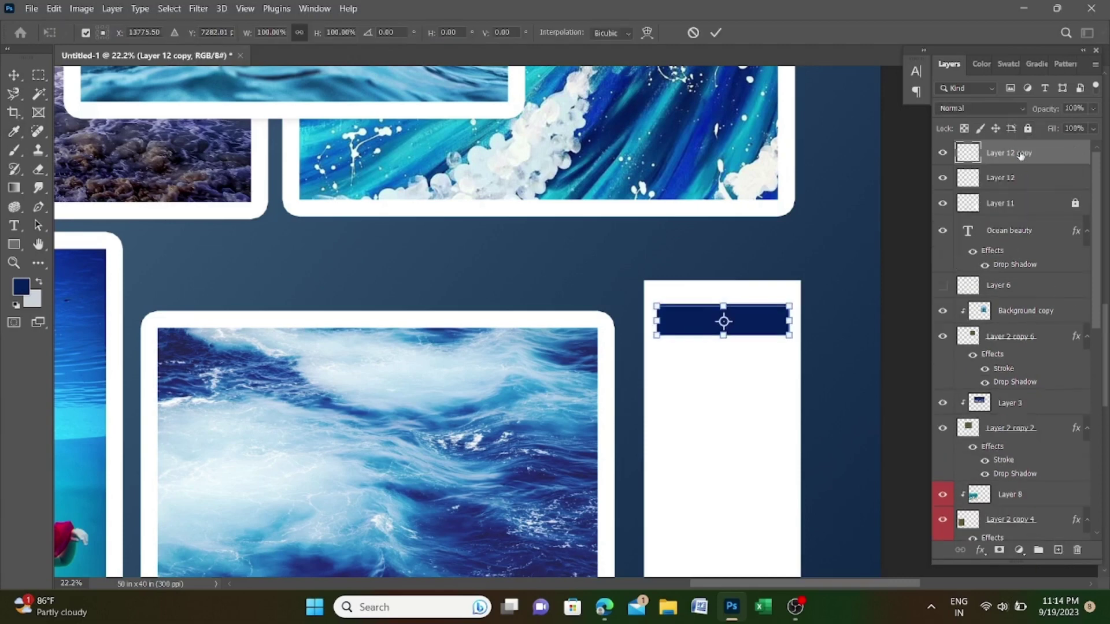
{"action": "left_click_drag", "start_coordinate": [750, 330], "coordinate": [750, 362]}
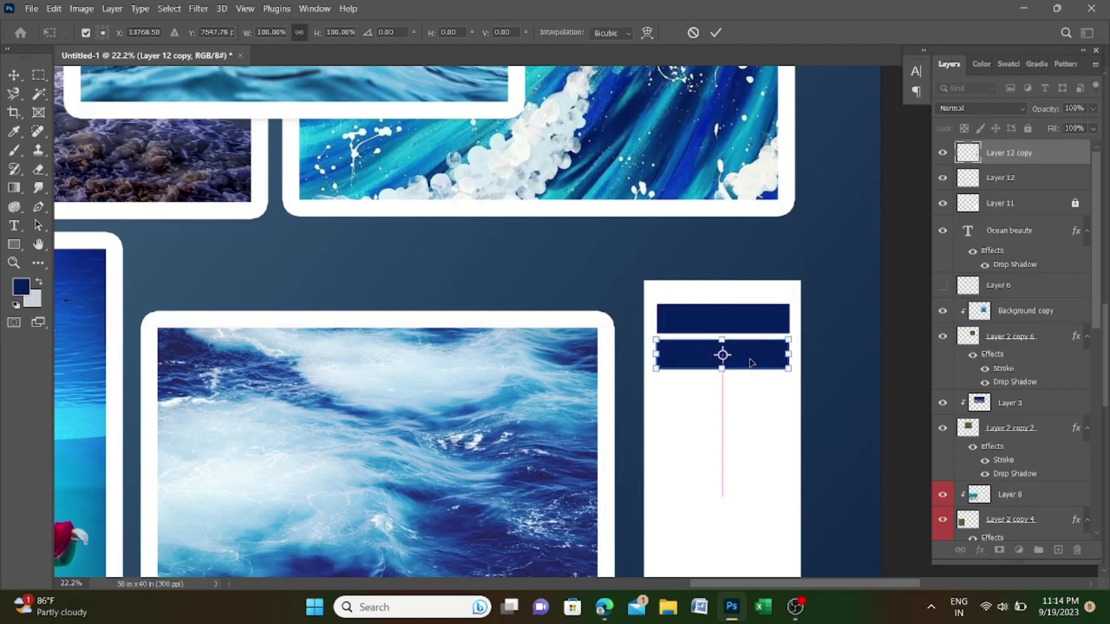
{"action": "key", "text": "Return"}
Duplicate both navy bars and place the pair evenly spaced below the originals
{"action": "key", "text": "i"}
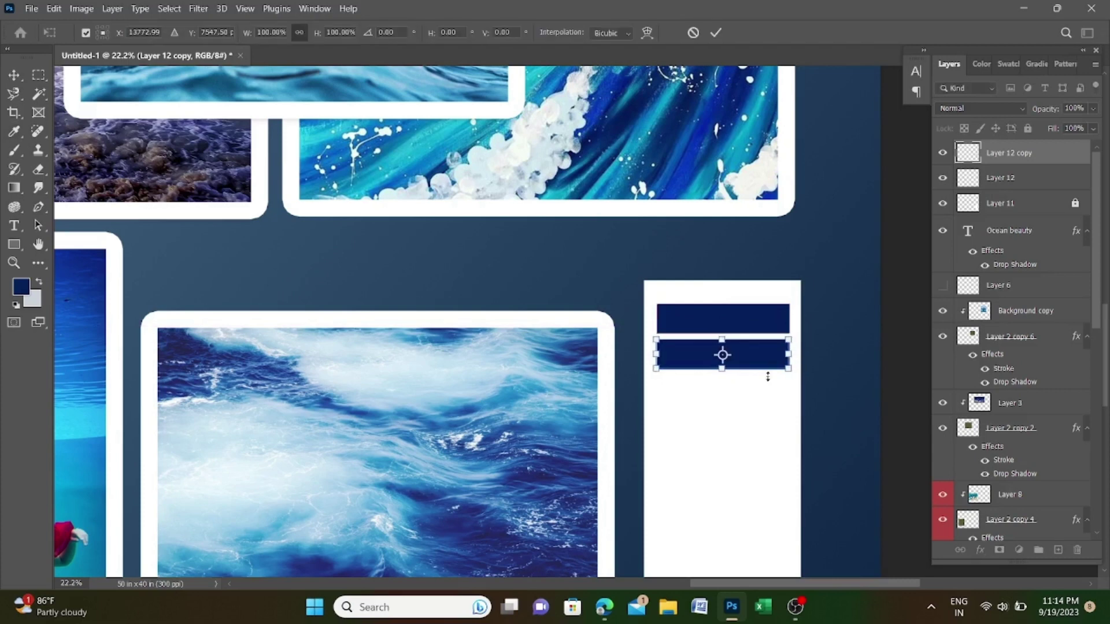
{"action": "left_click", "coordinate": [1028, 179], "text": "shift"}
{"action": "key", "text": "ctrl+j"}
{"action": "key", "text": "ctrl+t"}
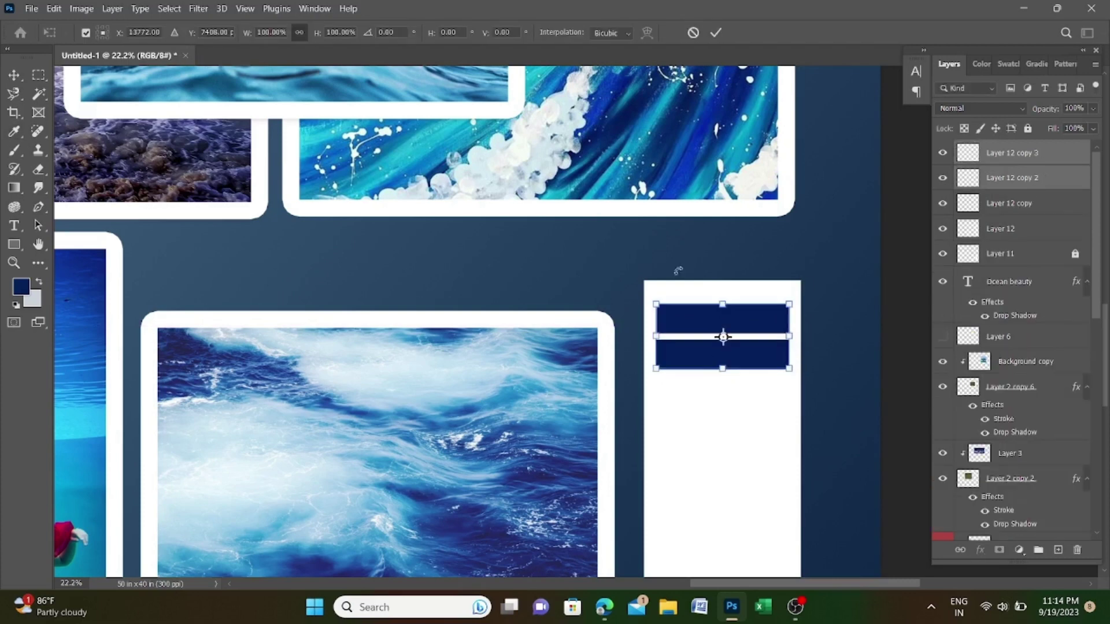
{"action": "left_click_drag", "start_coordinate": [751, 361], "coordinate": [754, 428]}
{"action": "key", "text": "shift+Up"}
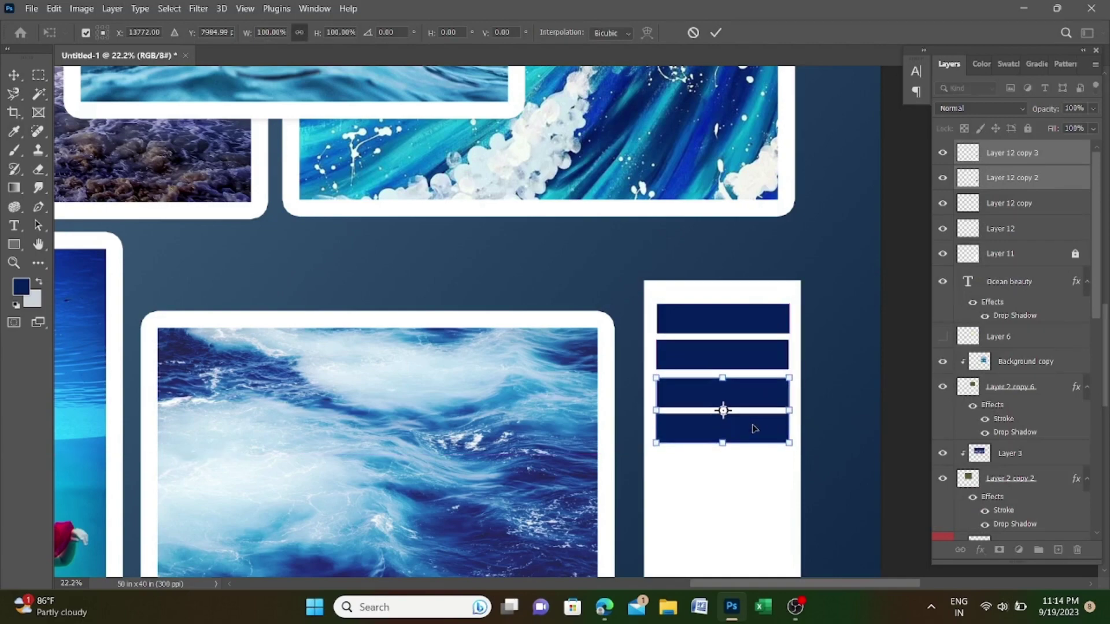
{"action": "key", "text": "shift+Up"}
{"action": "key", "text": "Return"}
Duplicate all four navy bars and stack them below, making eight evenly spaced bars
{"action": "left_click", "coordinate": [1033, 228], "text": "shift"}
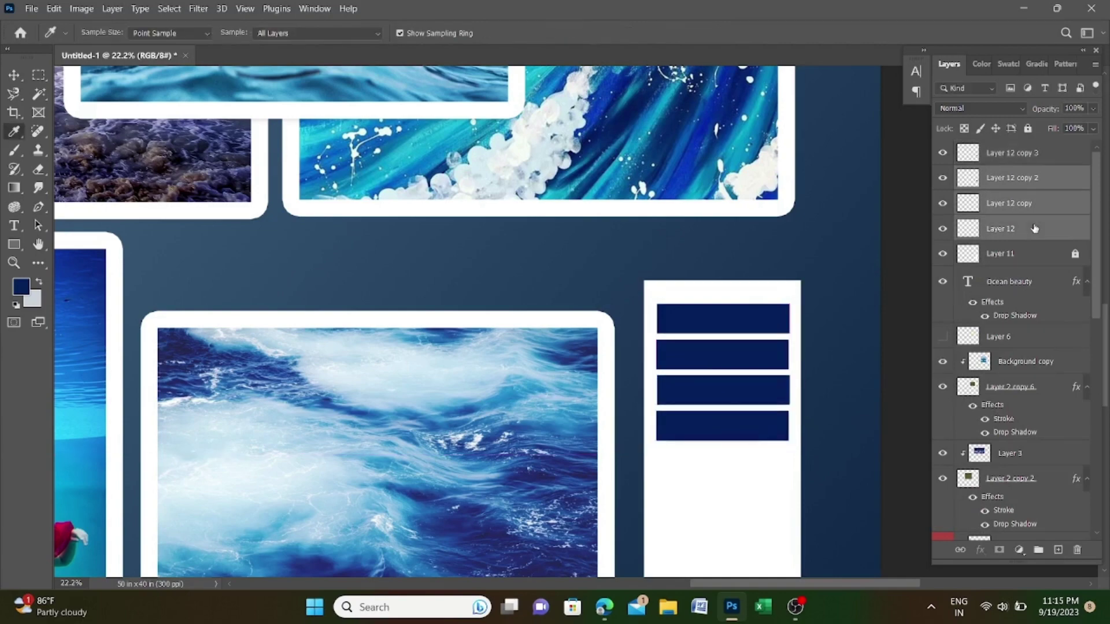
{"action": "left_click", "coordinate": [1029, 156], "text": "shift"}
{"action": "key", "text": "ctrl+j"}
{"action": "key", "text": "ctrl+t"}
{"action": "scroll", "coordinate": [647, 244], "scroll_direction": "down", "scroll_amount": 5}
{"action": "scroll", "coordinate": [696, 347], "scroll_direction": "up", "scroll_amount": 4}
{"action": "left_click_drag", "start_coordinate": [720, 336], "coordinate": [726, 417]}
{"action": "key", "text": "Return"}
{"action": "key", "text": "ctrl+t"}
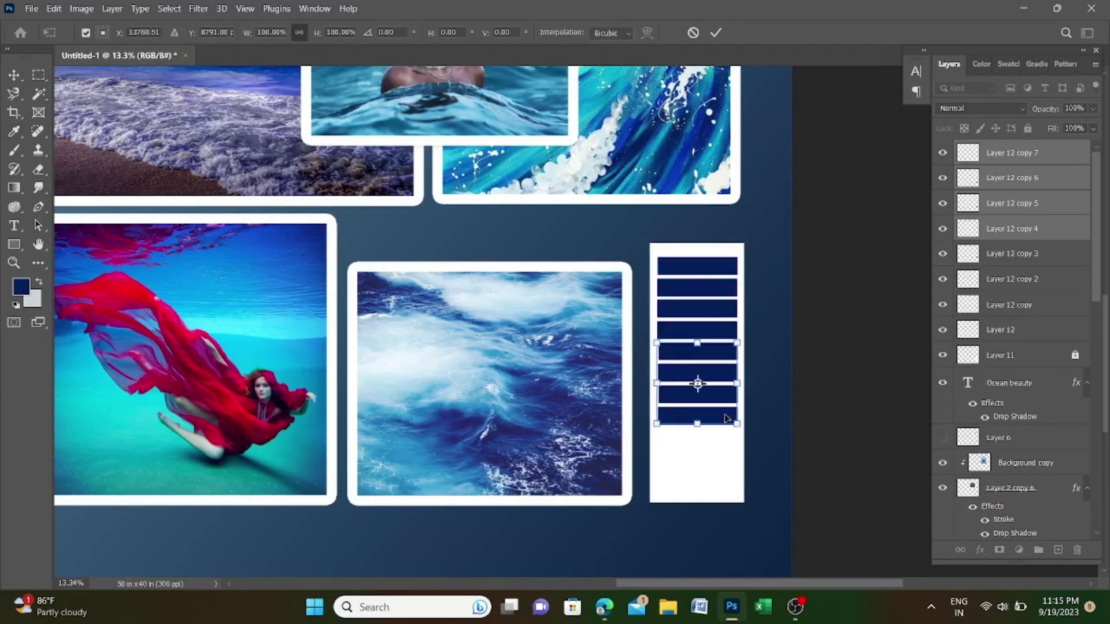
{"action": "key", "text": "Return"}
{"action": "scroll", "coordinate": [726, 416], "scroll_direction": "down", "scroll_amount": 2}
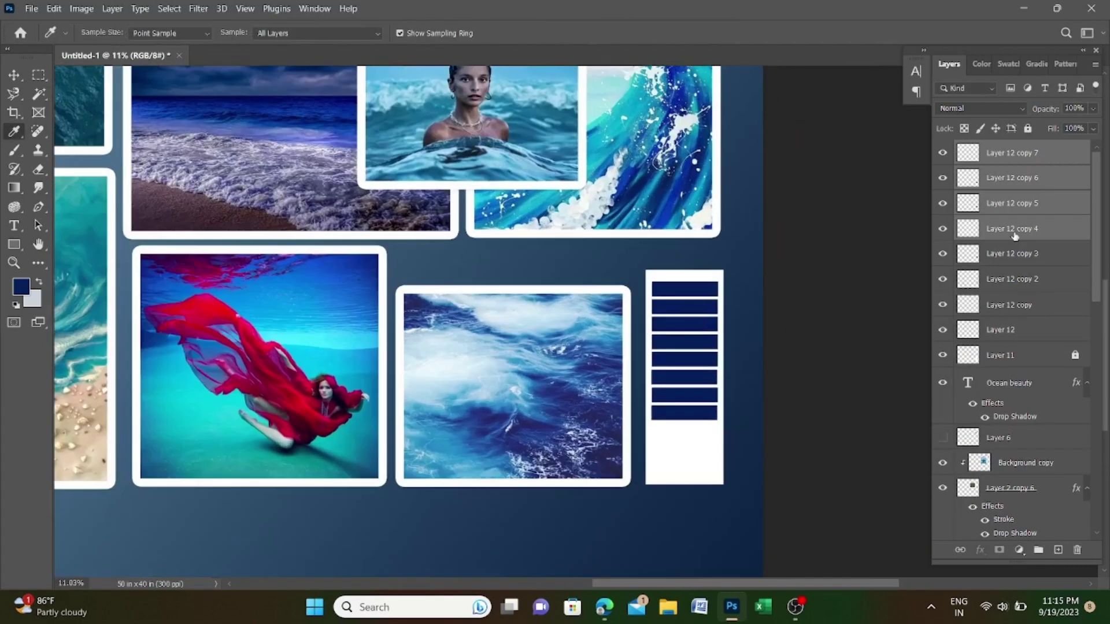
Fill the selected palette bar with a pale blue sampled from the ocean photo
{"action": "left_click", "coordinate": [14, 74]}
{"action": "left_click", "coordinate": [1011, 332]}
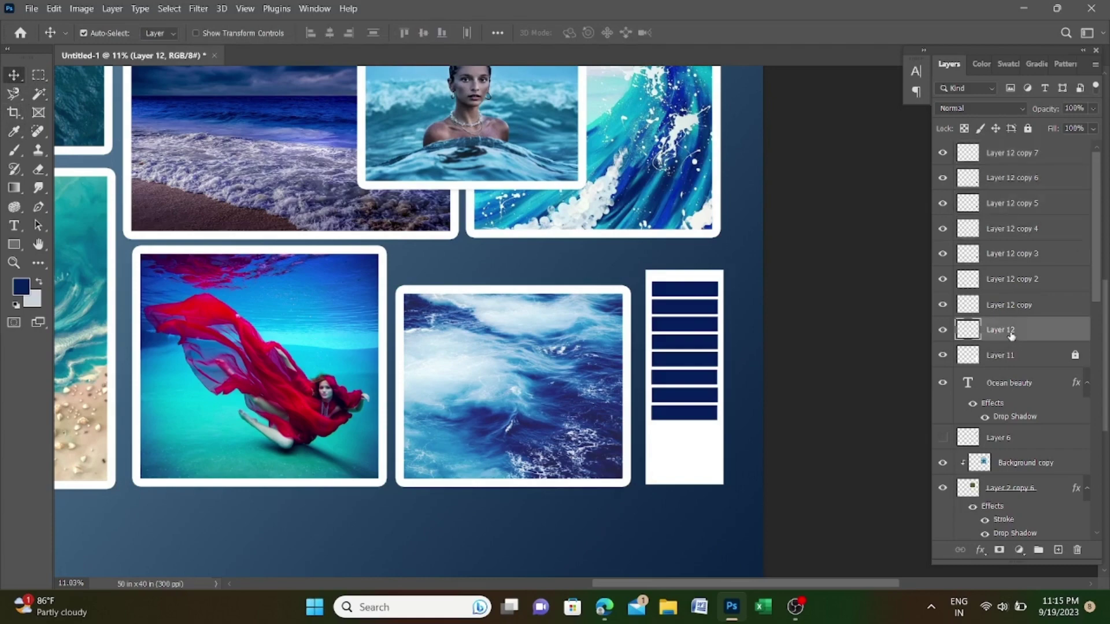
{"action": "left_click", "coordinate": [967, 330], "text": "ctrl"}
{"action": "scroll", "coordinate": [704, 292], "scroll_direction": "up", "scroll_amount": 3}
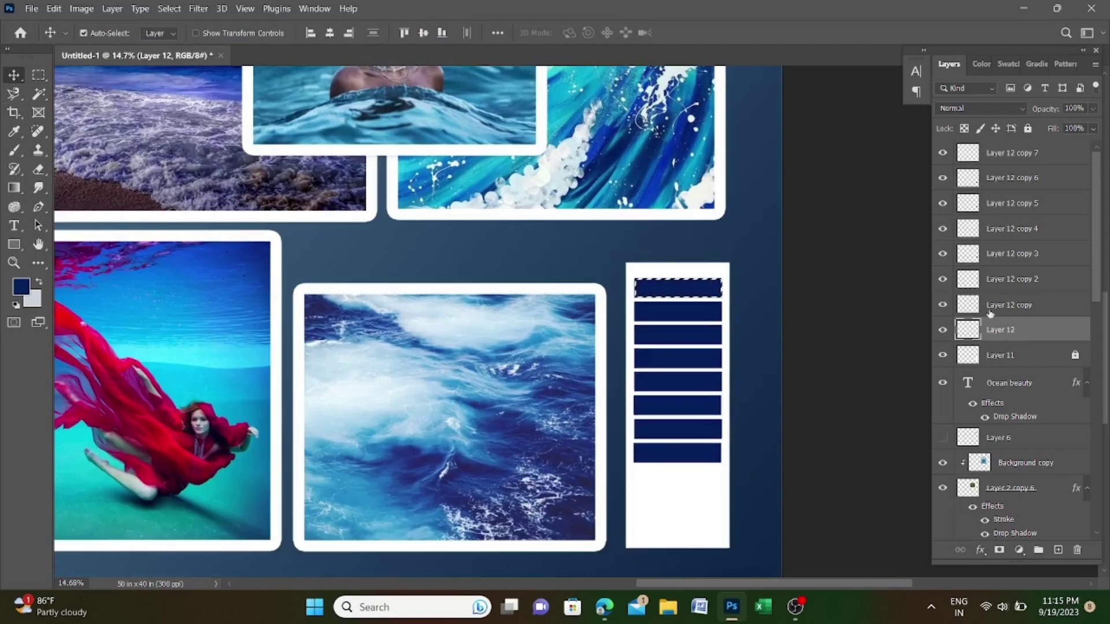
{"action": "left_click", "coordinate": [1017, 307]}
{"action": "key", "text": "i"}
{"action": "left_click", "coordinate": [455, 312]}
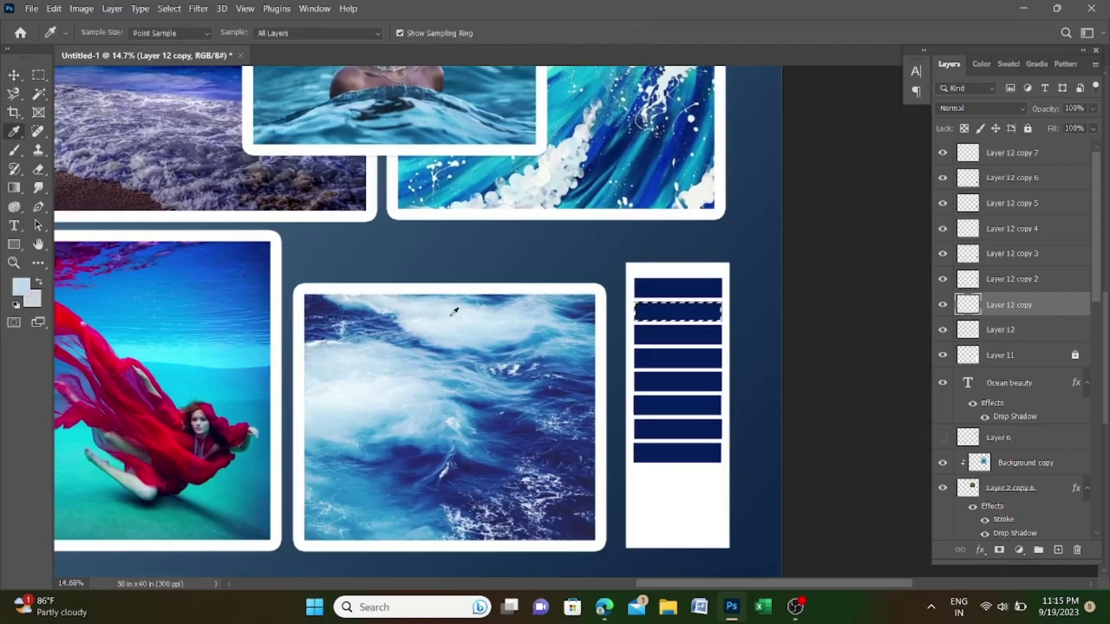
{"action": "key", "text": "alt+BackSpace"}
{"action": "key", "text": "ctrl+d"}
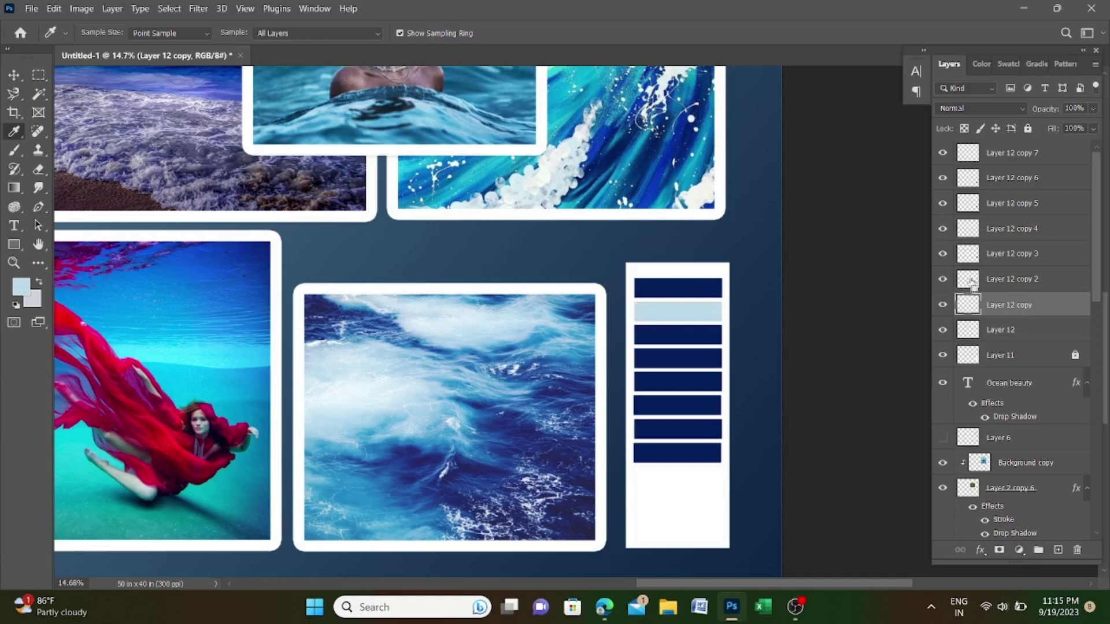
Fill the top bar with pale blue and the second bar with mid blue
{"action": "left_click", "coordinate": [968, 331]}
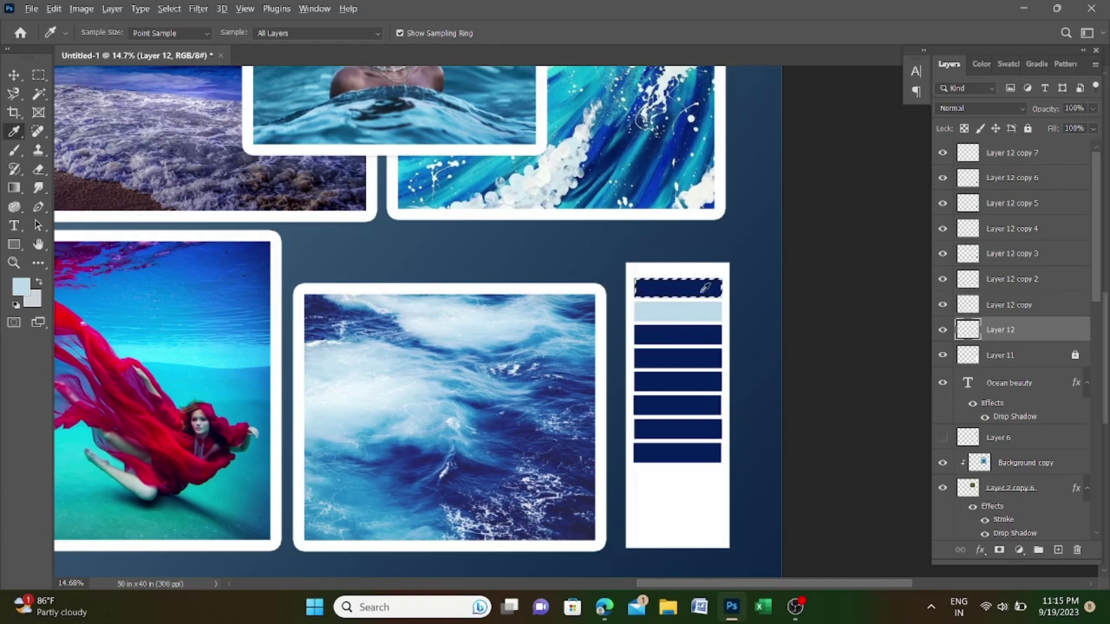
{"action": "key", "text": "alt+BackSpace"}
{"action": "key", "text": "ctrl+d"}
{"action": "left_click", "coordinate": [974, 311]}
{"action": "left_click", "coordinate": [975, 311], "text": "ctrl"}
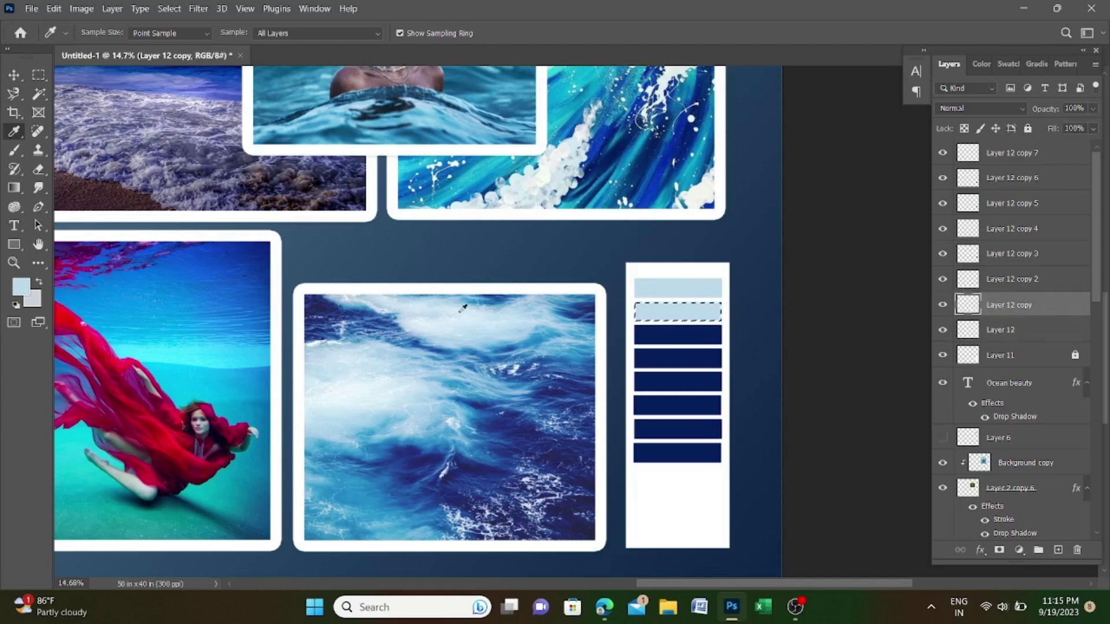
{"action": "left_click", "coordinate": [532, 340]}
{"action": "key", "text": "alt+BackSpace"}
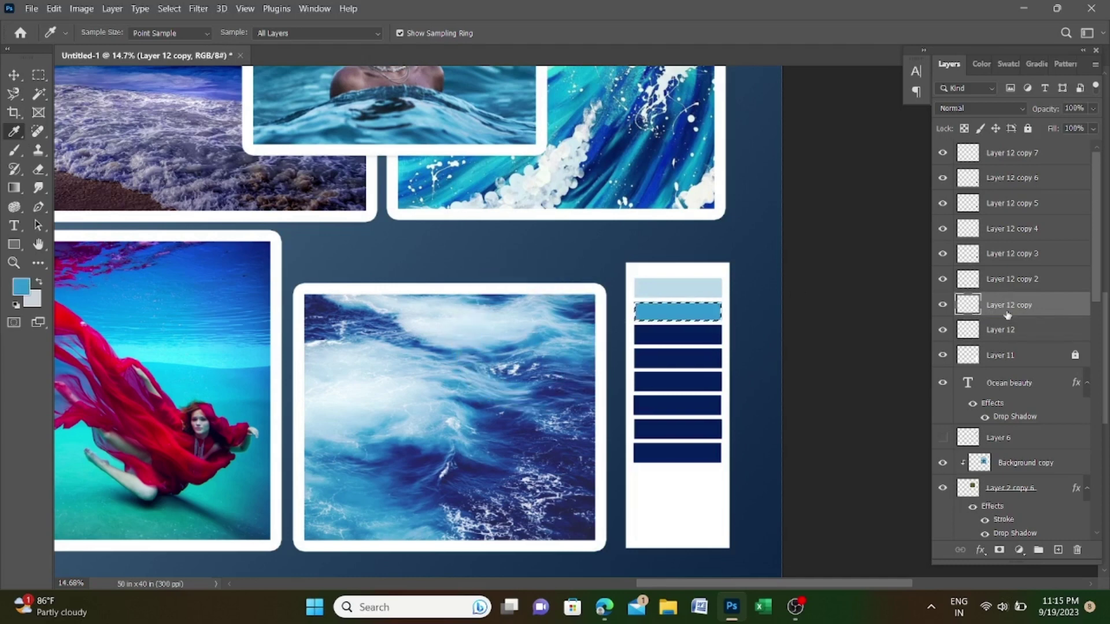
{"action": "key", "text": "ctrl+d"}
Fill the third bar with a medium blue sampled from the ocean photo
{"action": "left_click", "coordinate": [969, 288]}
{"action": "left_click", "coordinate": [975, 279], "text": "ctrl"}
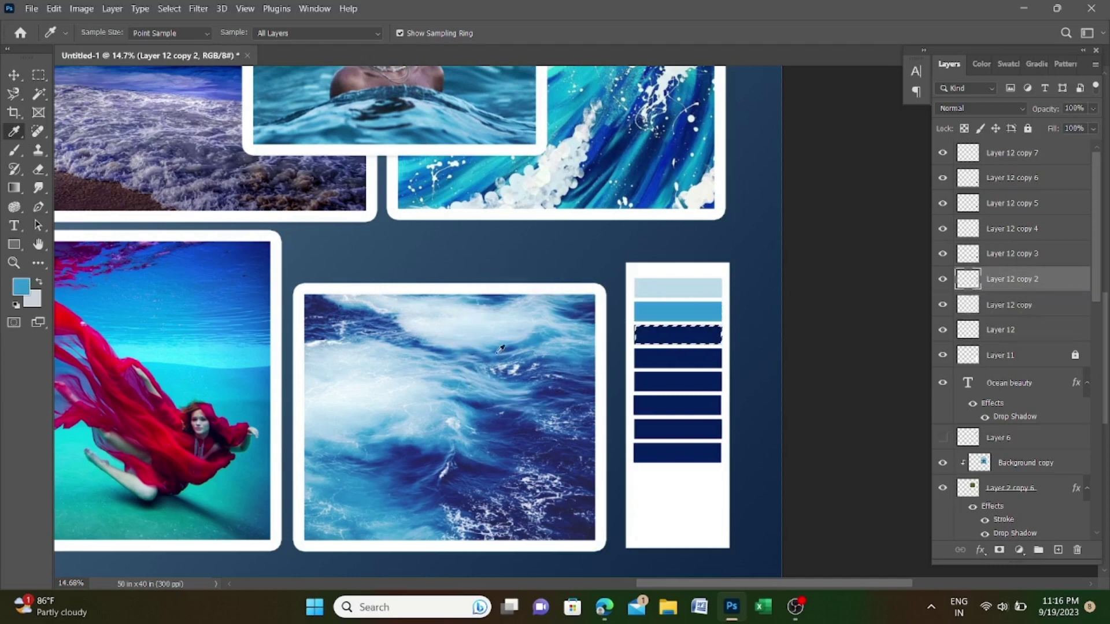
{"action": "left_click", "coordinate": [502, 347]}
{"action": "left_click", "coordinate": [1017, 153]}
{"action": "left_click", "coordinate": [971, 161], "text": "ctrl"}
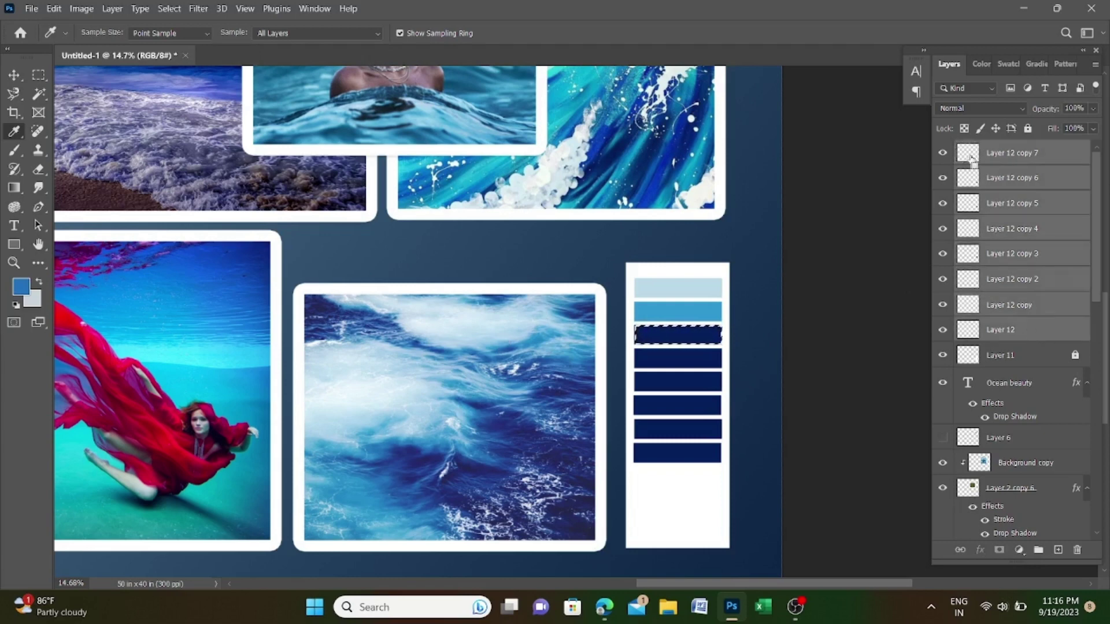
{"action": "left_click", "coordinate": [968, 179], "text": "ctrl"}
{"action": "left_click", "coordinate": [980, 281]}
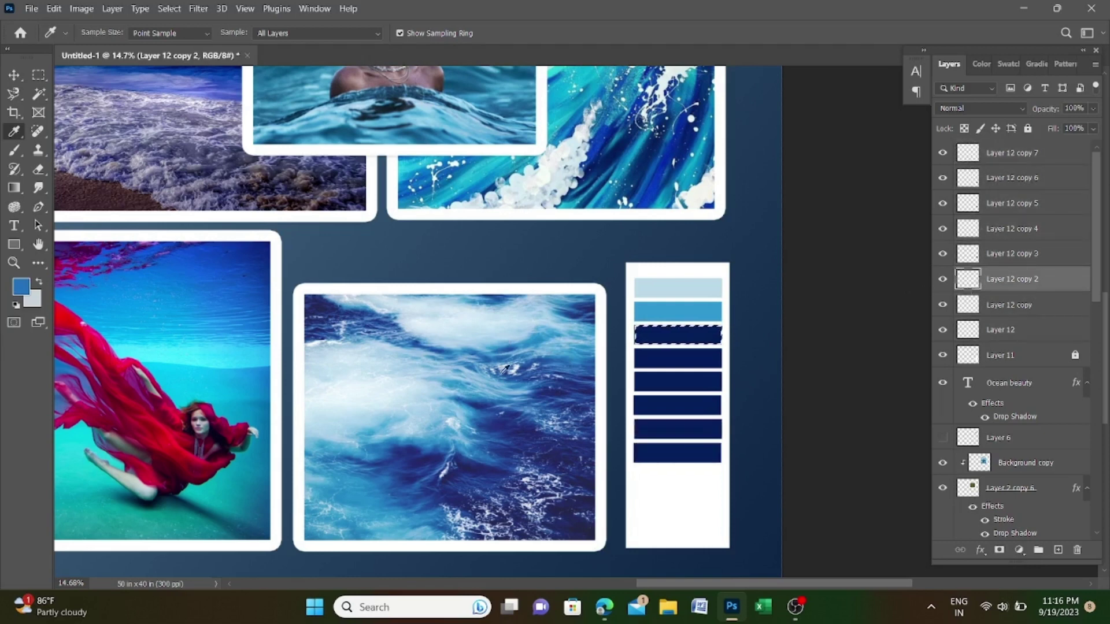
{"action": "left_click", "coordinate": [532, 376]}
{"action": "key", "text": "alt+BackSpace"}
{"action": "key", "text": "ctrl+d"}
Fill the fourth bar with dark blue, then recolour it a purplish dark blue
{"action": "left_click", "coordinate": [976, 260]}
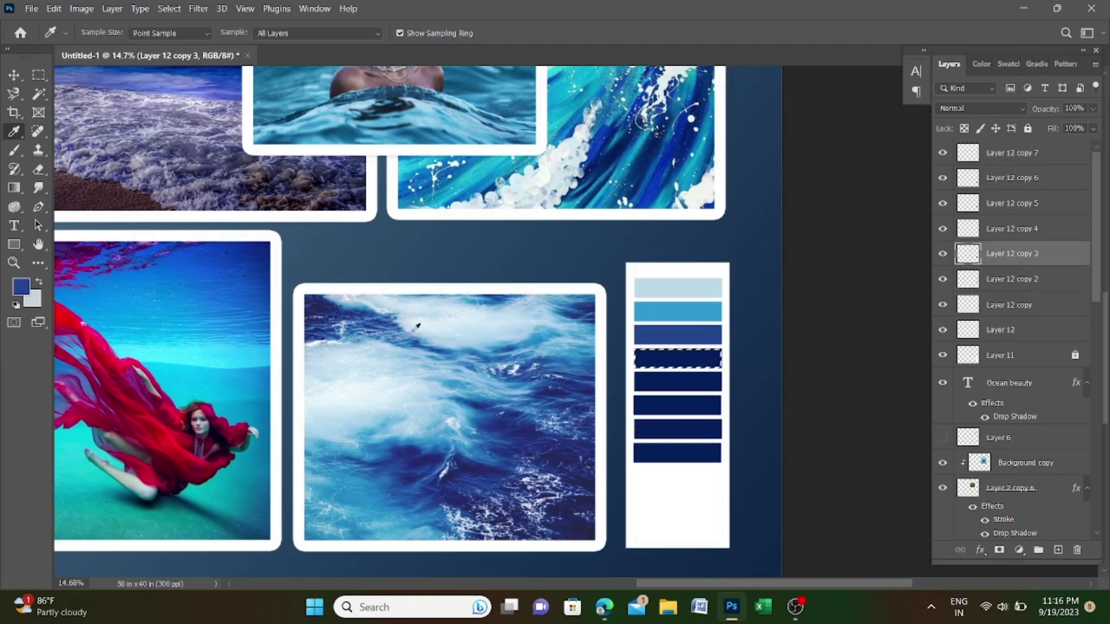
{"action": "left_click", "coordinate": [332, 312]}
{"action": "key", "text": "alt+BackSpace"}
{"action": "key", "text": "ctrl+d"}
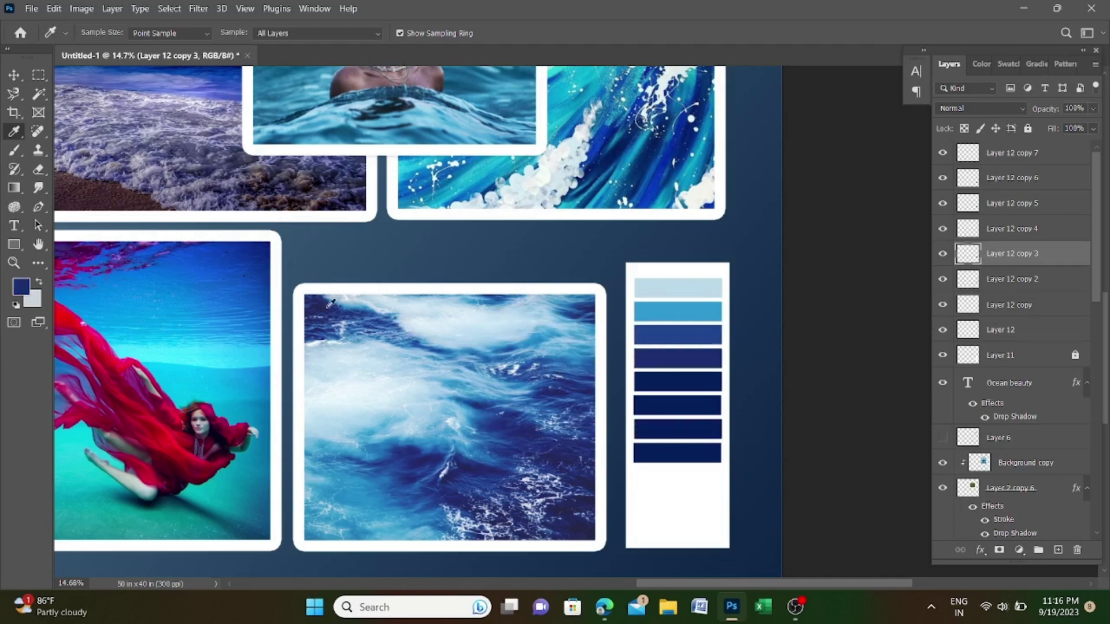
{"action": "left_click", "coordinate": [966, 258], "text": "ctrl"}
{"action": "left_click", "coordinate": [585, 502]}
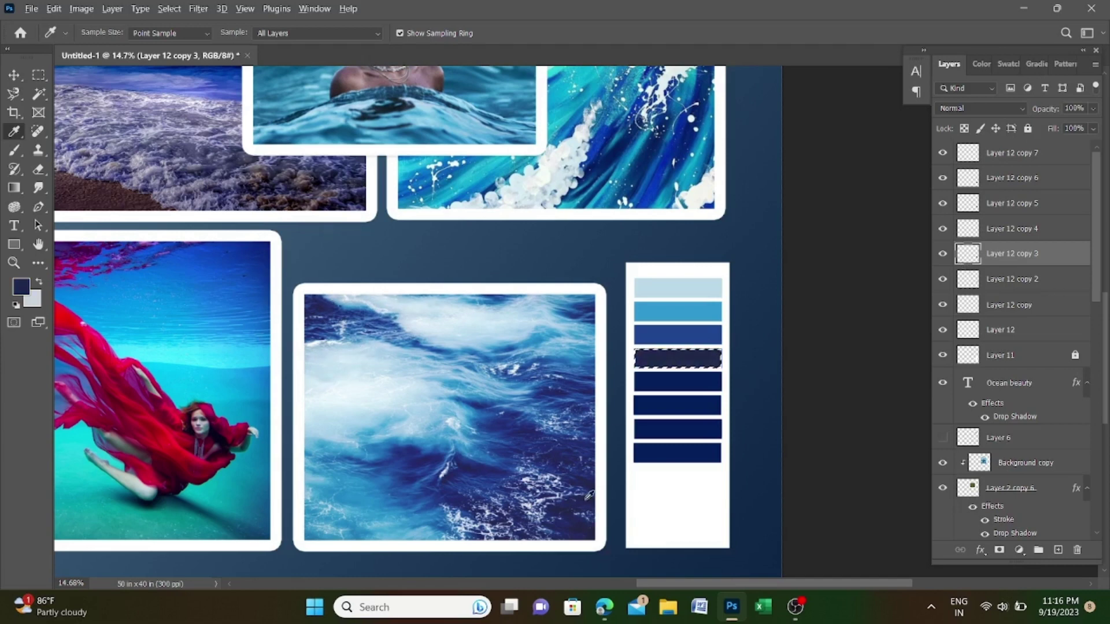
{"action": "left_click", "coordinate": [586, 503], "text": "ctrl"}
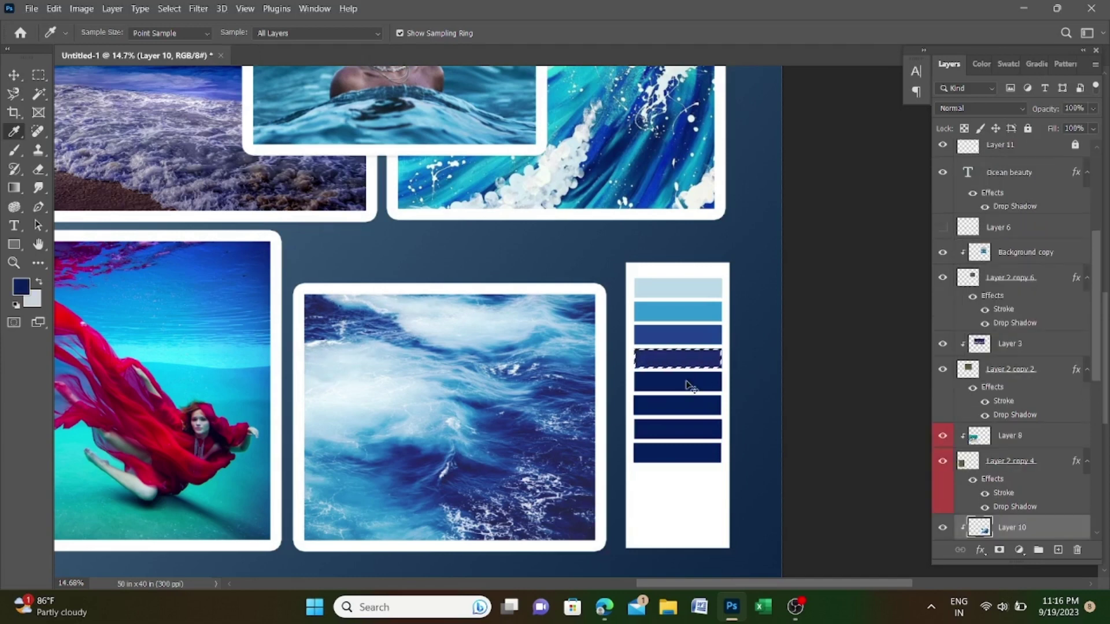
{"action": "key", "text": "alt+BackSpace"}
{"action": "key", "text": "ctrl+d"}
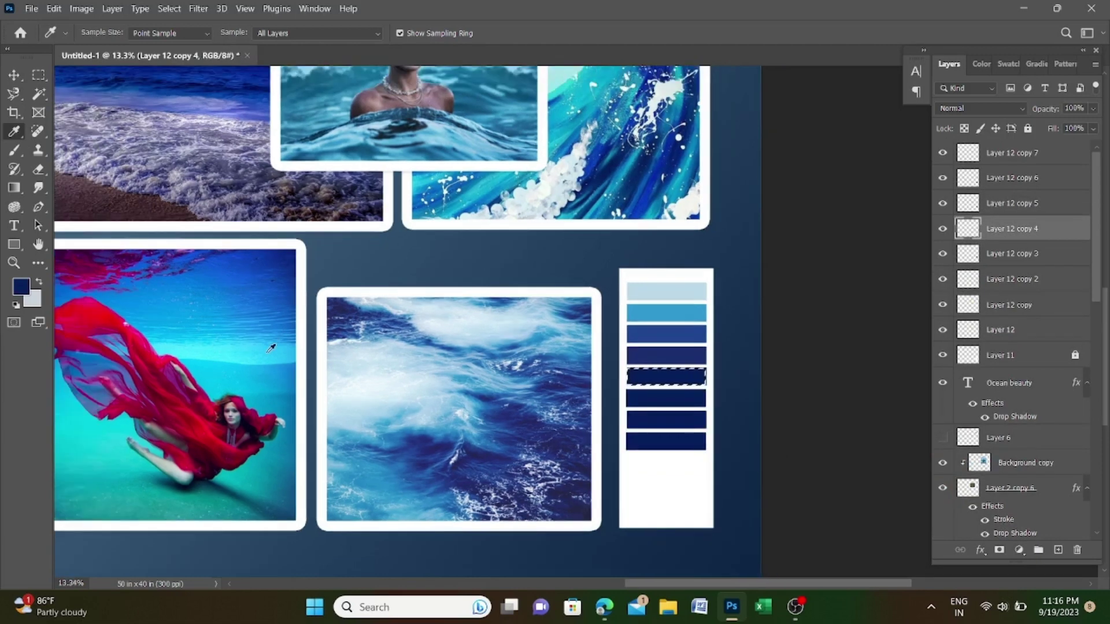
Fill the fifth bar with cyan and the sixth bar with lavender
{"action": "left_click", "coordinate": [271, 347]}
{"action": "key", "text": "alt+BackSpace"}
{"action": "key", "text": "ctrl+d"}
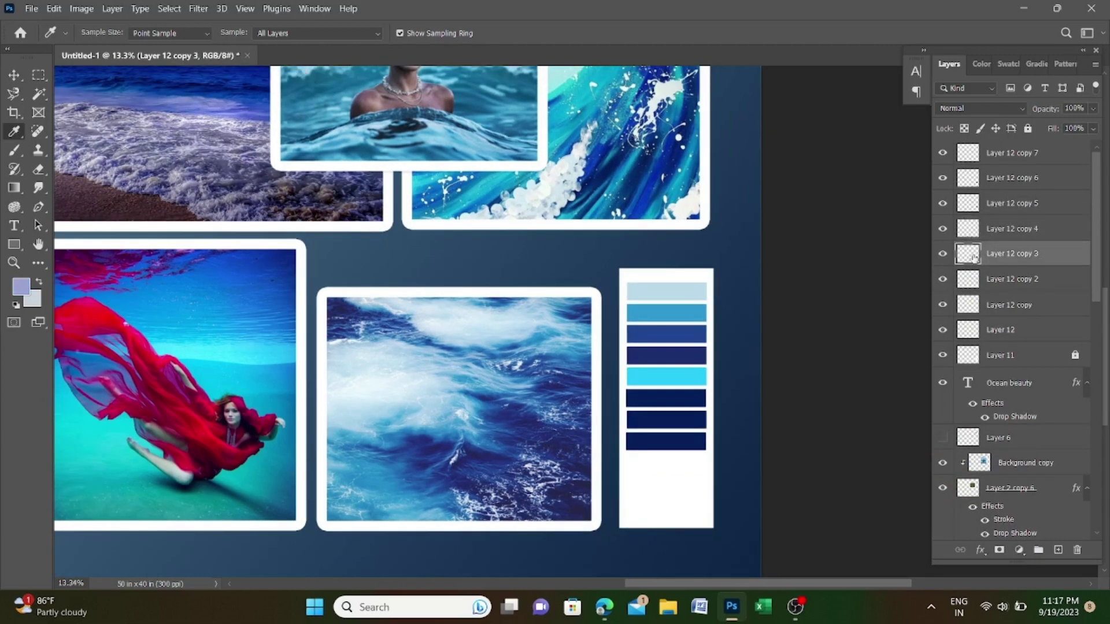
{"action": "left_click", "coordinate": [971, 205]}
{"action": "key", "text": "alt+BackSpace"}
{"action": "key", "text": "ctrl+d"}
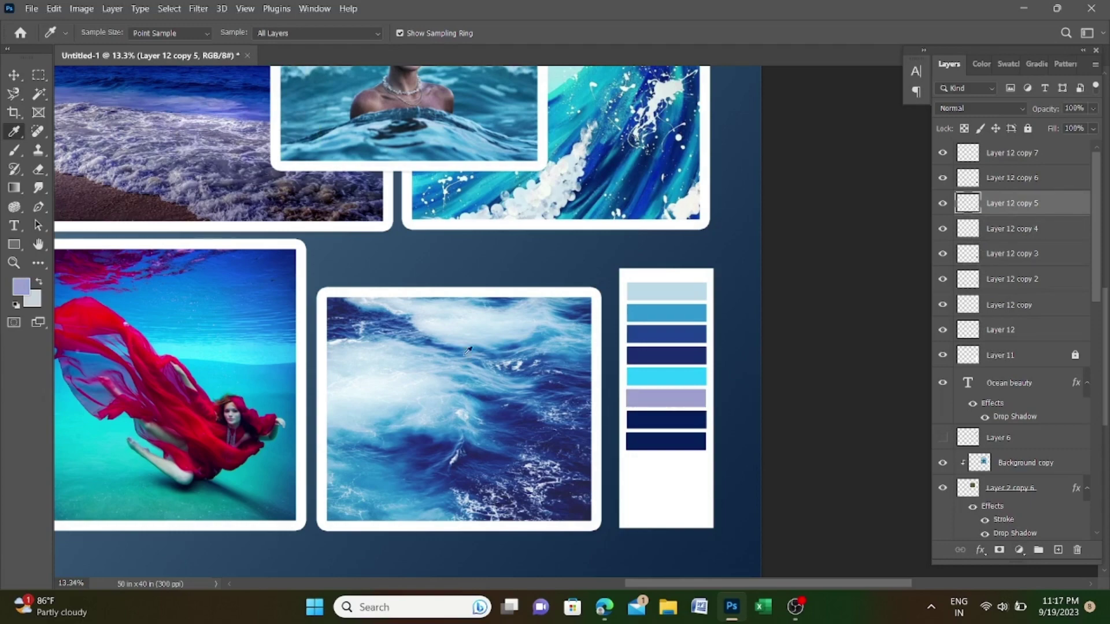
Fill the seventh bar with dark teal and the eighth bar with dark navy
{"action": "scroll", "coordinate": [468, 349], "scroll_direction": "down", "scroll_amount": 3}
{"action": "left_click", "coordinate": [768, 202]}
{"action": "left_click", "coordinate": [972, 179]}
{"action": "left_click", "coordinate": [973, 179], "text": "ctrl"}
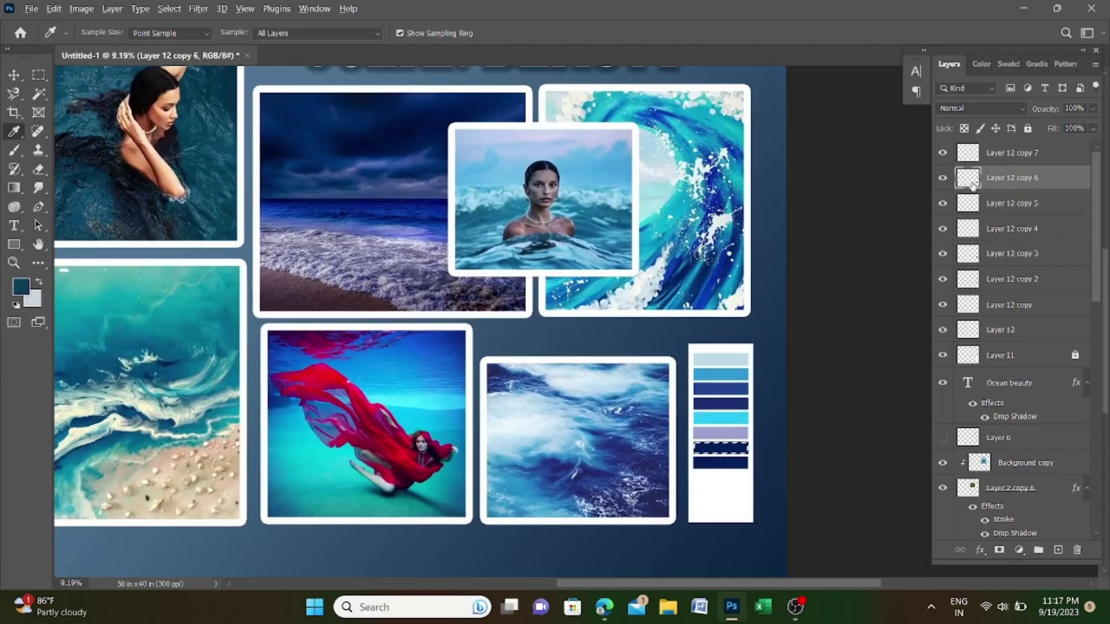
{"action": "key", "text": "alt+BackSpace"}
{"action": "key", "text": "ctrl+d"}
{"action": "left_click", "coordinate": [972, 159]}
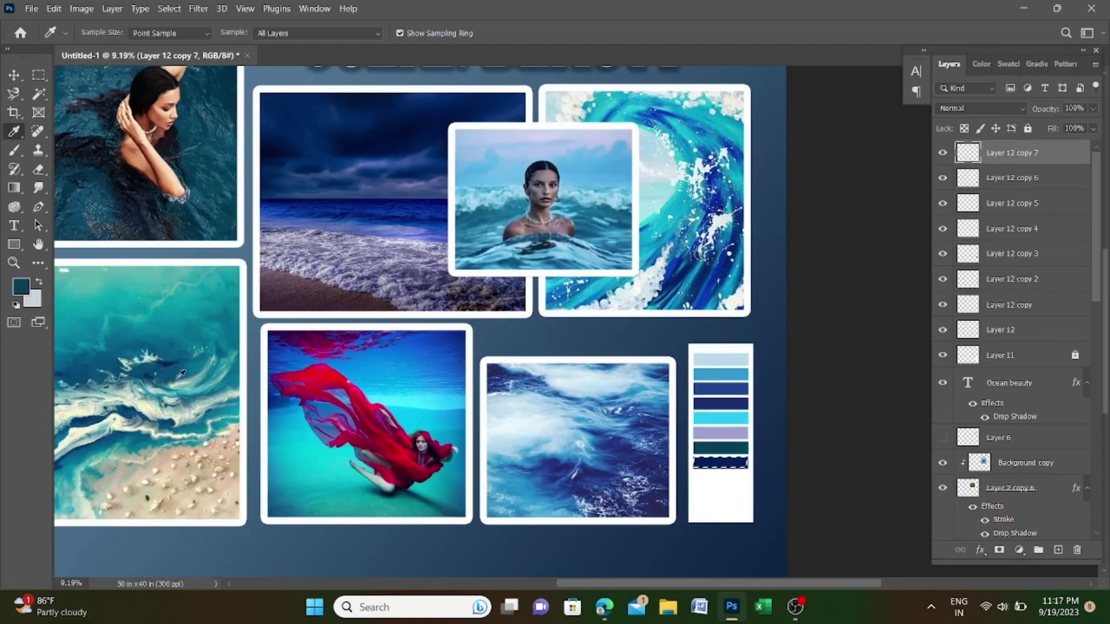
{"action": "left_click", "coordinate": [149, 408]}
{"action": "left_click", "coordinate": [176, 422]}
{"action": "key", "text": "alt+BackSpace"}
{"action": "key", "text": "ctrl+d"}
Duplicate the last two palette bars
{"action": "scroll", "coordinate": [711, 466], "scroll_direction": "up", "scroll_amount": 3}
{"action": "scroll", "coordinate": [715, 321], "scroll_direction": "down", "scroll_amount": 2}
{"action": "scroll", "coordinate": [715, 321], "scroll_direction": "down", "scroll_amount": 1}
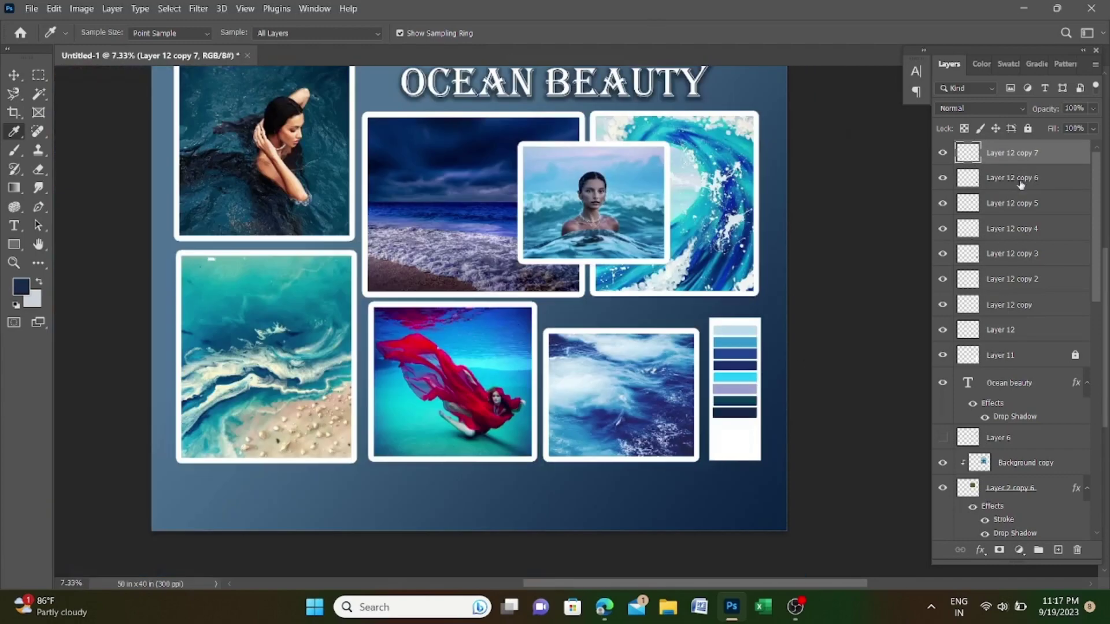
{"action": "key", "text": "ctrl+j"}
{"action": "key", "text": "ctrl+j"}
Move the two duplicated bars below the column as the ninth and tenth bars
{"action": "key", "text": "ctrl+t"}
{"action": "left_click_drag", "start_coordinate": [731, 413], "coordinate": [731, 459]}
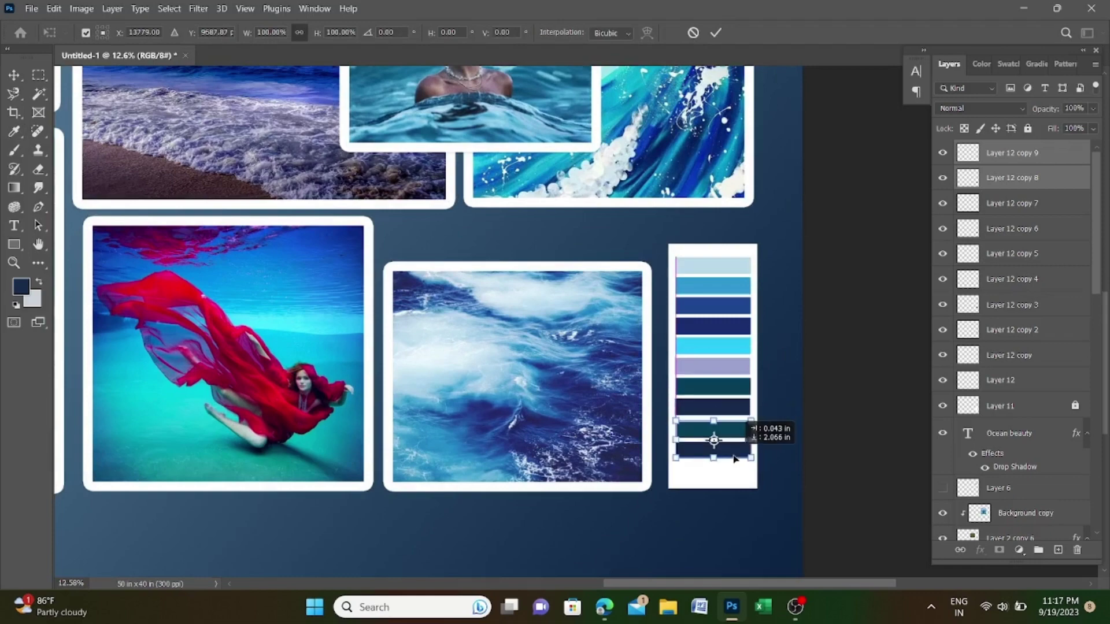
{"action": "key", "text": "Return"}
{"action": "key", "text": "i"}
{"action": "left_click", "coordinate": [968, 178], "text": "ctrl"}
{"action": "scroll", "coordinate": [644, 457], "scroll_direction": "down", "scroll_amount": 2}
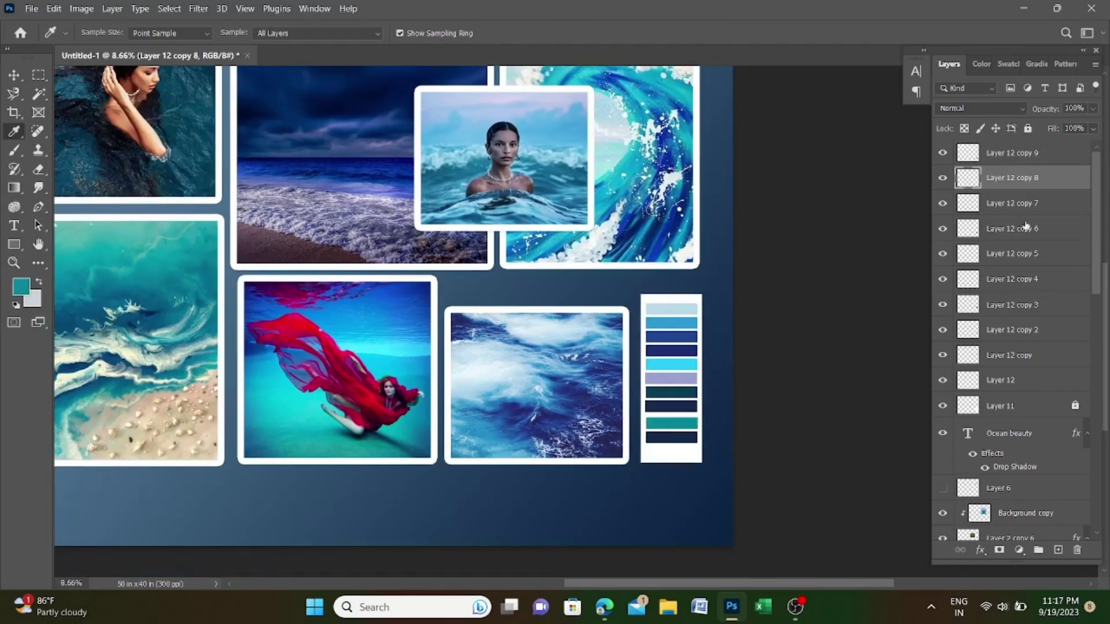
{"action": "left_click", "coordinate": [968, 159]}
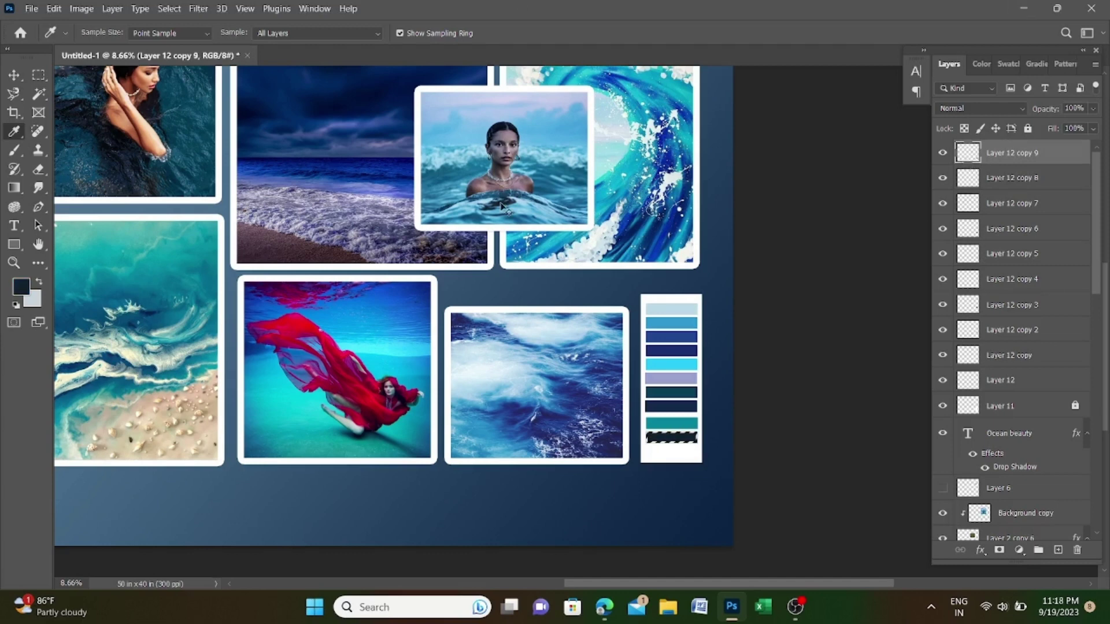
Add an eleventh bar at the strip's bottom filled with the dress's deep red
{"action": "key", "text": "ctrl+j"}
{"action": "key", "text": "ctrl+t"}
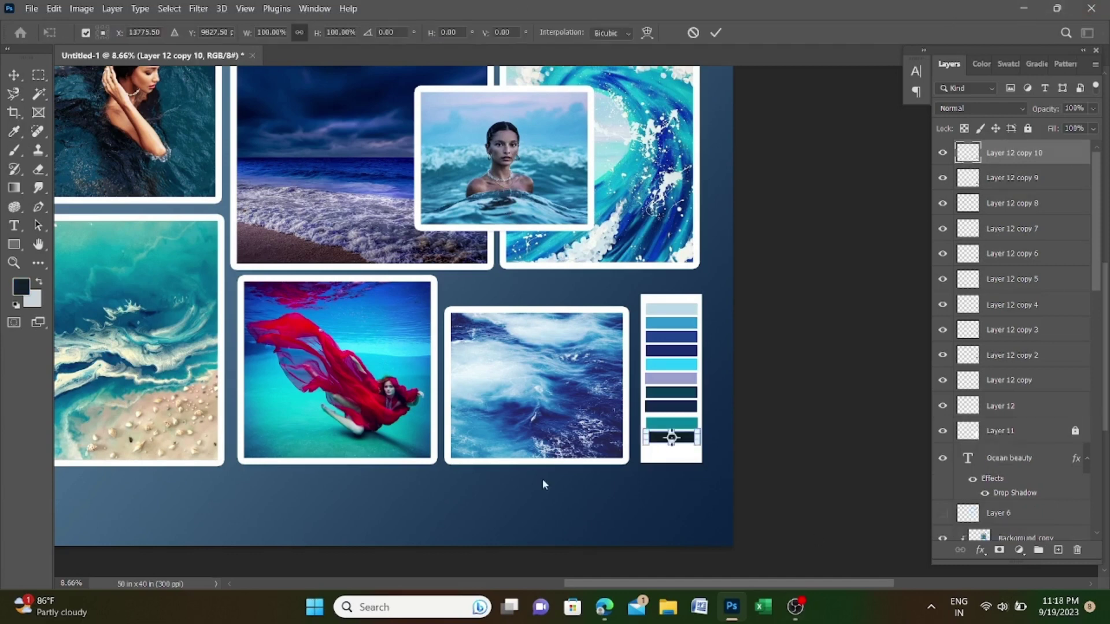
{"action": "scroll", "coordinate": [670, 439], "scroll_direction": "up", "scroll_amount": 2}
{"action": "scroll", "coordinate": [670, 439], "scroll_direction": "up", "scroll_amount": 2}
{"action": "left_click_drag", "start_coordinate": [659, 421], "coordinate": [659, 463]}
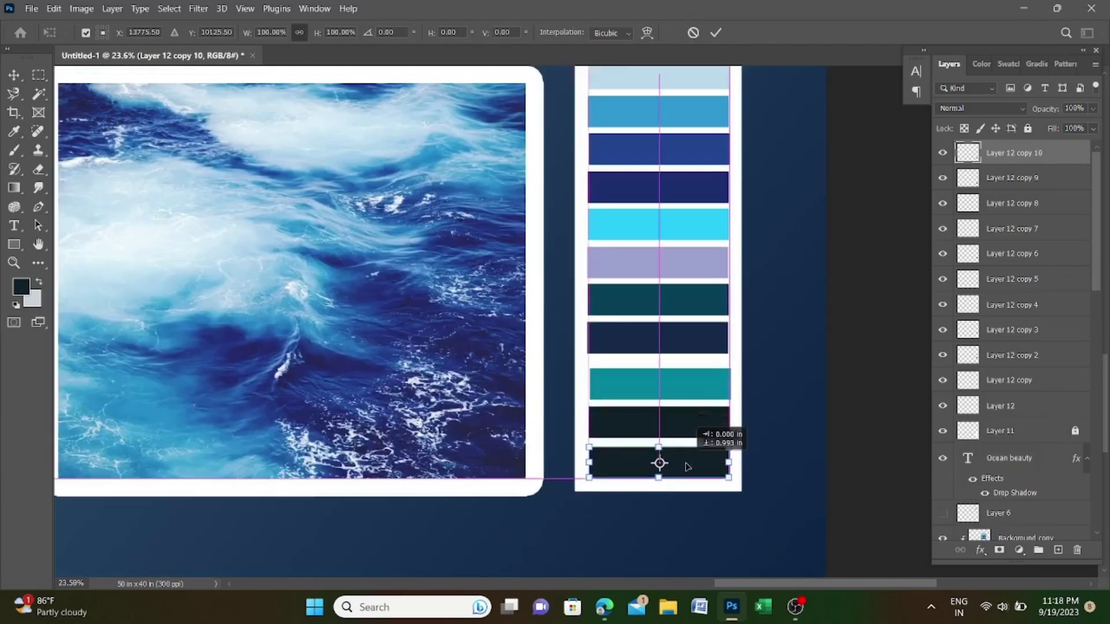
{"action": "key", "text": "Return"}
{"action": "key", "text": "i"}
{"action": "scroll", "coordinate": [518, 412], "scroll_direction": "down", "scroll_amount": 5}
{"action": "left_click", "coordinate": [116, 271]}
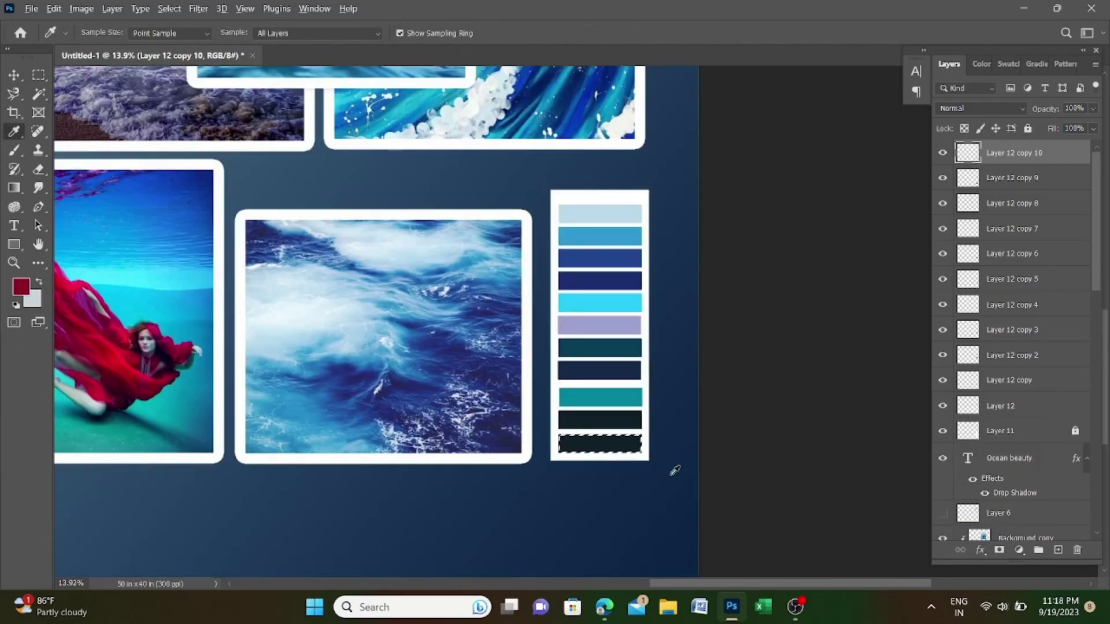
{"action": "key", "text": "alt+BackSpace"}
Reorder the upper bars: dark blue, teal under it, cyan below, dark teal near red
{"action": "key", "text": "v"}
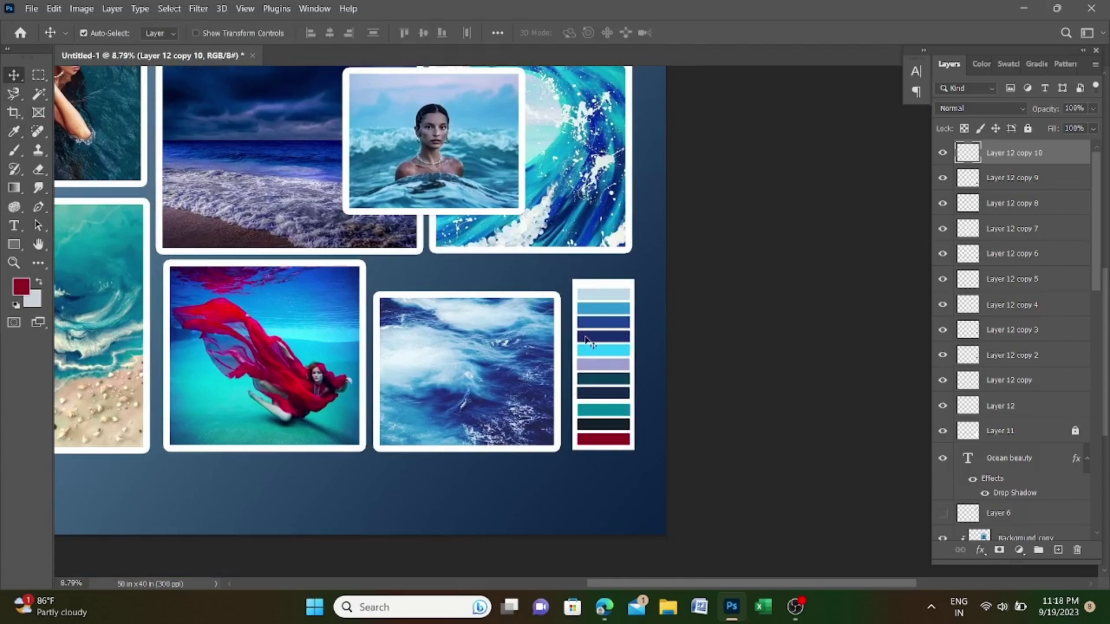
{"action": "scroll", "coordinate": [588, 341], "scroll_direction": "up", "scroll_amount": 2}
{"action": "mouse_move", "coordinate": [621, 341]}
{"action": "left_mouse_down"}
{"action": "mouse_move", "coordinate": [578, 386]}
{"action": "mouse_move", "coordinate": [621, 283]}
{"action": "mouse_move", "coordinate": [639, 272]}
{"action": "left_mouse_up"}
{"action": "scroll", "coordinate": [621, 283], "scroll_direction": "up", "scroll_amount": 2}
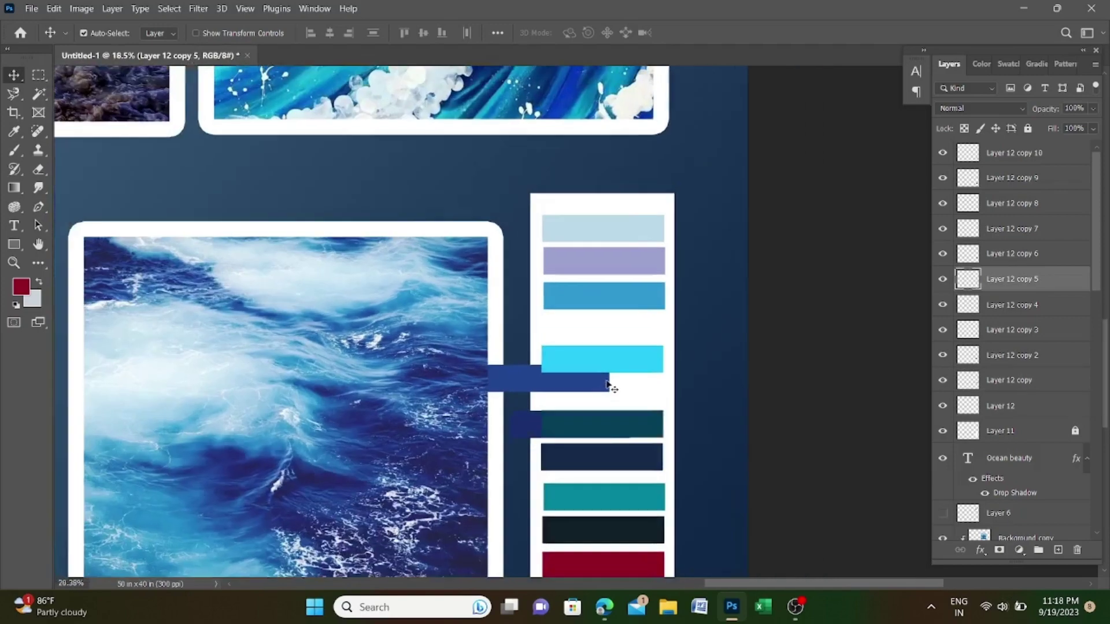
{"action": "scroll", "coordinate": [610, 387], "scroll_direction": "down", "scroll_amount": 1}
{"action": "left_click_drag", "start_coordinate": [598, 436], "coordinate": [602, 288]}
{"action": "scroll", "coordinate": [598, 346], "scroll_direction": "up", "scroll_amount": 1}
{"action": "left_click_drag", "start_coordinate": [613, 384], "coordinate": [613, 341]}
{"action": "scroll", "coordinate": [611, 426], "scroll_direction": "down", "scroll_amount": 2}
{"action": "scroll", "coordinate": [594, 366], "scroll_direction": "up", "scroll_amount": 1}
{"action": "left_click", "coordinate": [594, 366]}
{"action": "left_click_drag", "start_coordinate": [533, 364], "coordinate": [504, 371]}
{"action": "left_click_drag", "start_coordinate": [636, 367], "coordinate": [639, 414]}
Align the navy and near-black bars in the column and space the red bar evenly at the bottom
{"action": "mouse_move", "coordinate": [590, 334]}
{"action": "left_mouse_down"}
{"action": "mouse_move", "coordinate": [656, 321]}
{"action": "mouse_move", "coordinate": [655, 357]}
{"action": "left_mouse_up"}
{"action": "scroll", "coordinate": [655, 357], "scroll_direction": "up", "scroll_amount": 1}
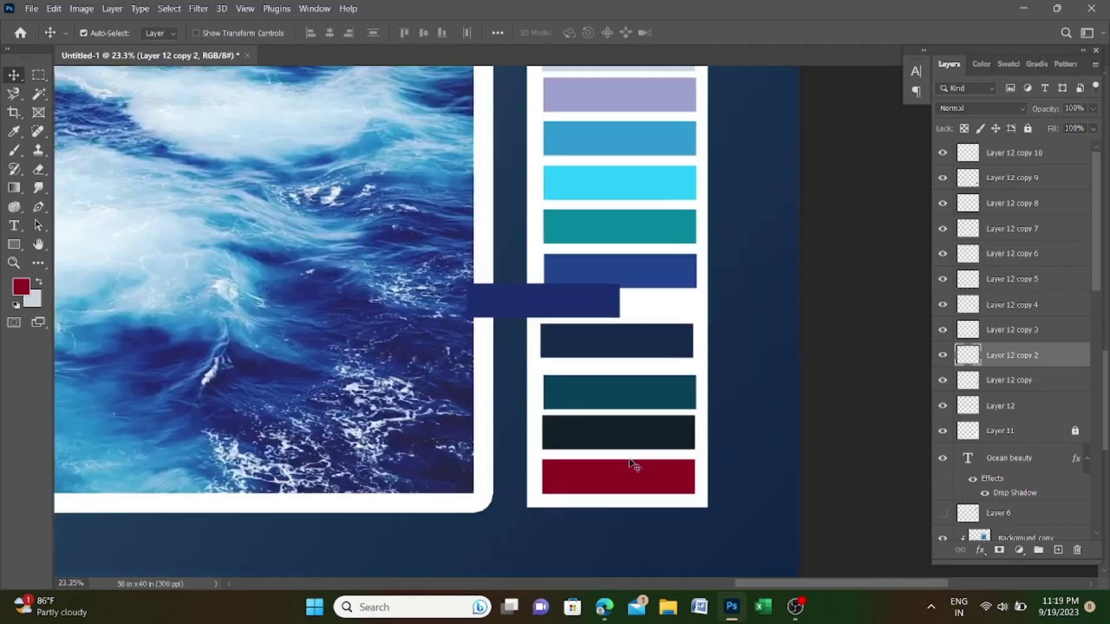
{"action": "left_click_drag", "start_coordinate": [651, 449], "coordinate": [659, 446]}
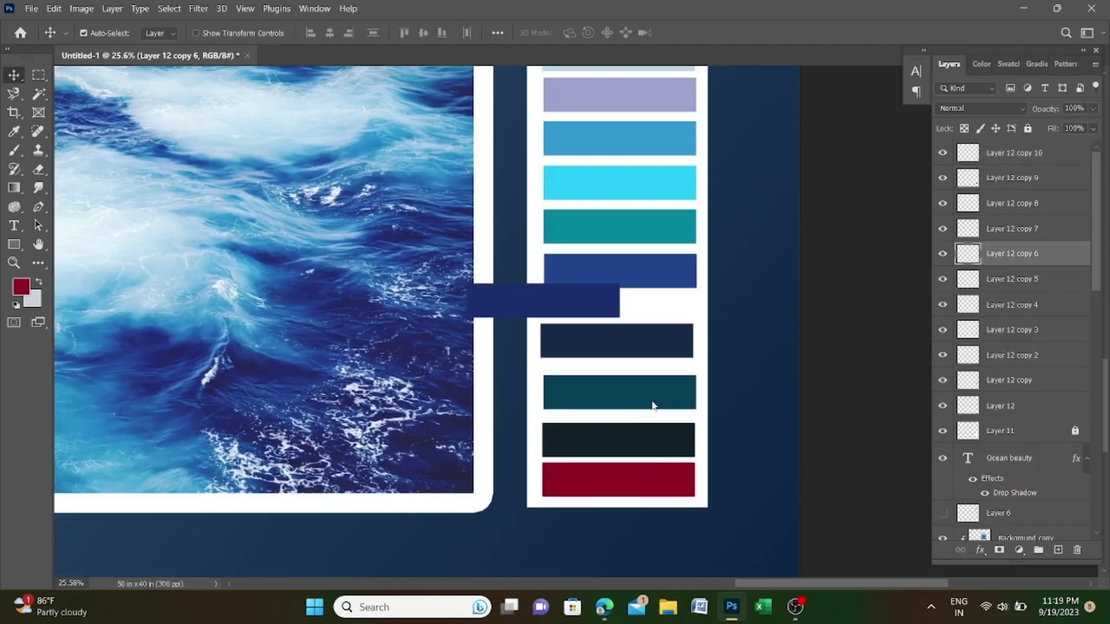
{"action": "left_click_drag", "start_coordinate": [652, 404], "coordinate": [652, 411]}
{"action": "left_click_drag", "start_coordinate": [637, 328], "coordinate": [640, 347]}
{"action": "left_click_drag", "start_coordinate": [595, 303], "coordinate": [672, 318]}
{"action": "left_click_drag", "start_coordinate": [656, 361], "coordinate": [656, 448]}
{"action": "scroll", "coordinate": [651, 397], "scroll_direction": "up", "scroll_amount": 1}
{"action": "left_click_drag", "start_coordinate": [661, 498], "coordinate": [657, 504]}
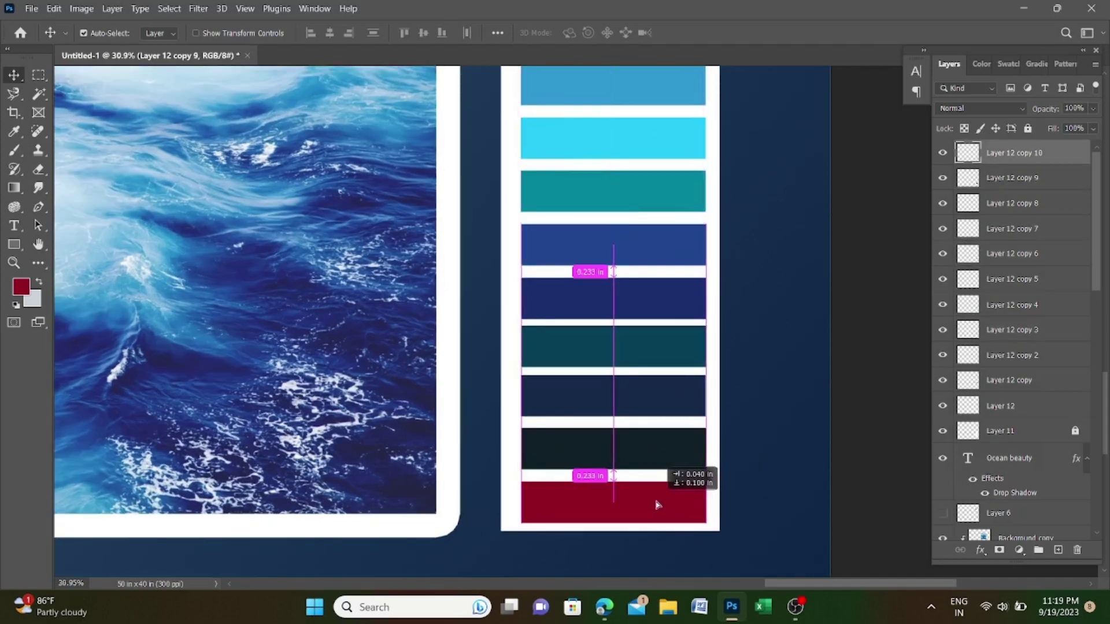
{"action": "scroll", "coordinate": [656, 503], "scroll_direction": "down", "scroll_amount": 3}
Transform Layer 12 through Layer 12 copy 10 together so all eleven bars fit the white strip
{"action": "left_click", "coordinate": [1017, 407], "text": "shift"}
{"action": "key", "text": "ctrl+t"}
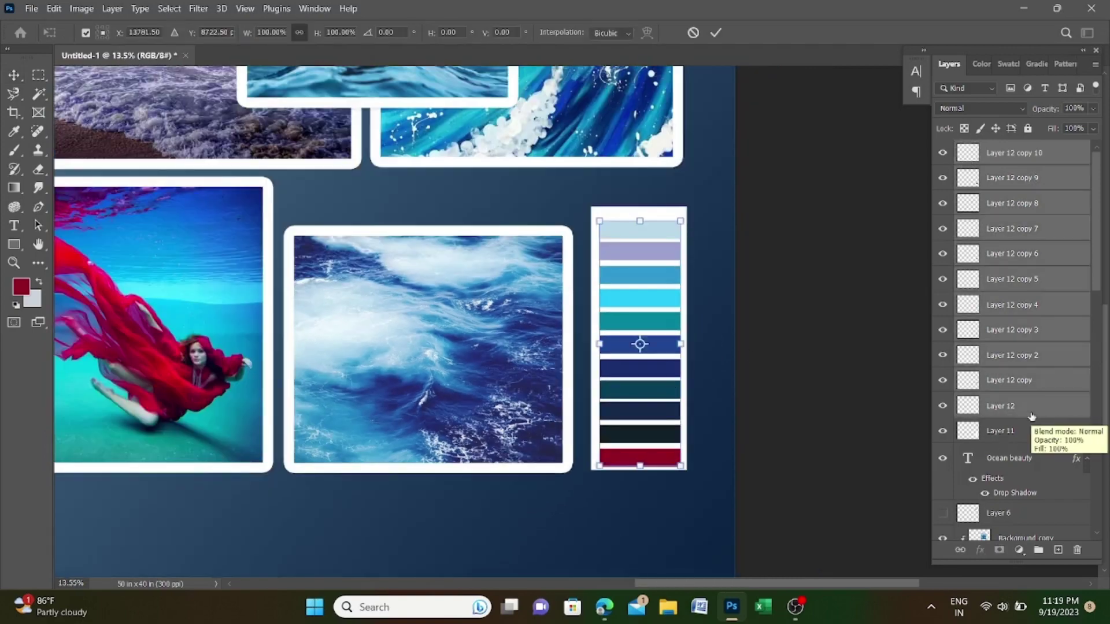
{"action": "key", "text": "Return"}
Fit the canvas to the window and look over the full Ocean Beauty collage
{"action": "key", "text": "ctrl+0"}
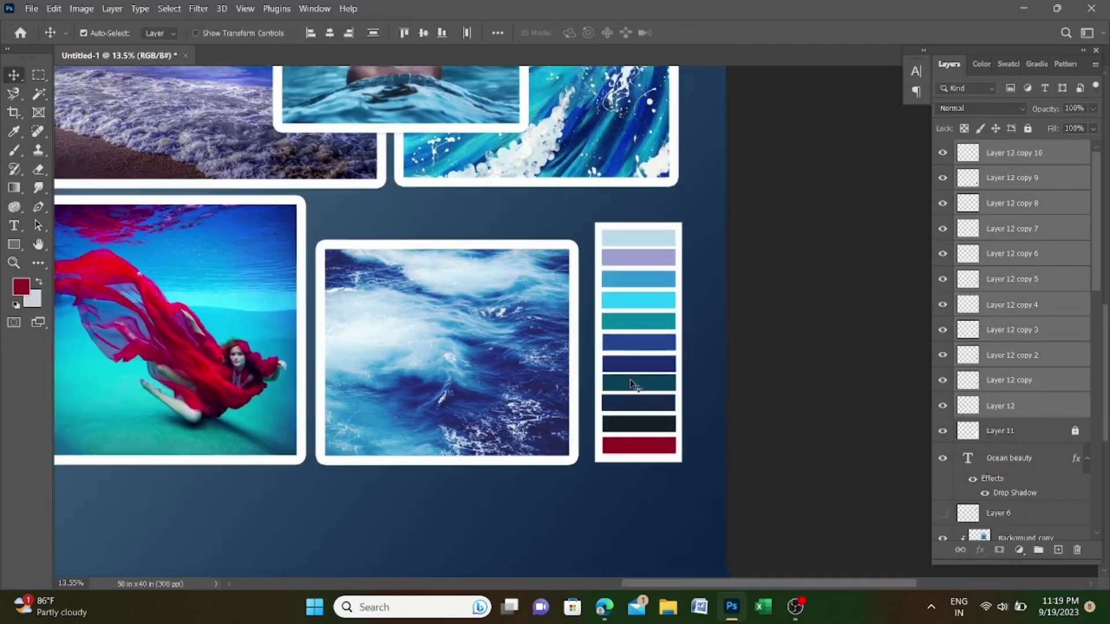
{"action": "scroll", "coordinate": [400, 294], "scroll_direction": "left", "scroll_amount": 2}
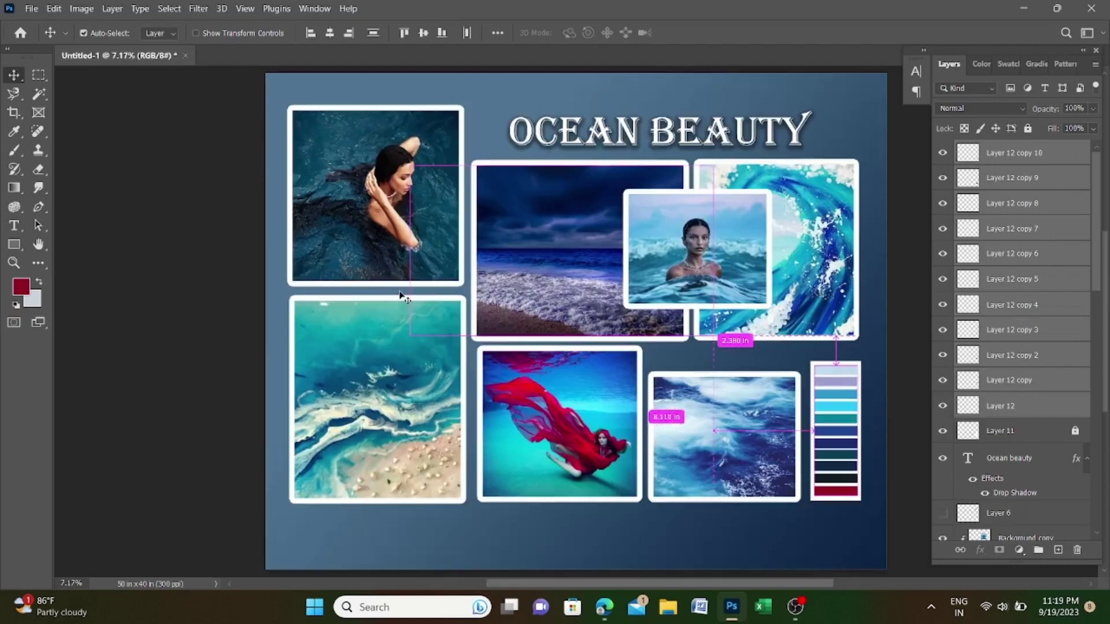
{"action": "scroll", "coordinate": [500, 276], "scroll_direction": "down", "scroll_amount": 1}
{"action": "scroll", "coordinate": [677, 328], "scroll_direction": "up", "scroll_amount": 1}
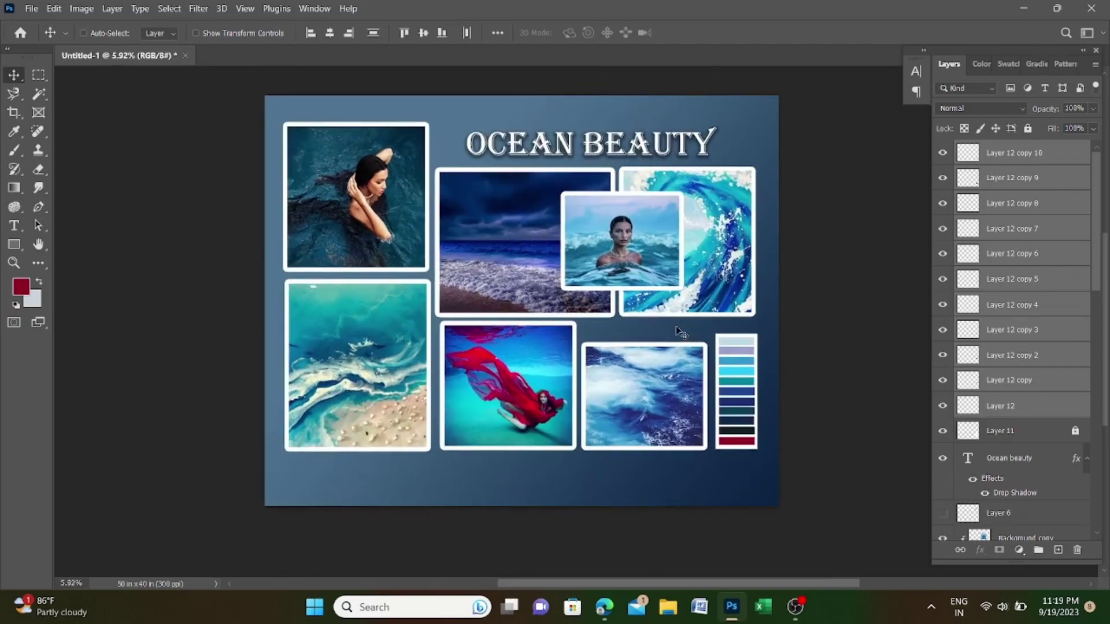
{"action": "scroll", "coordinate": [677, 329], "scroll_direction": "up", "scroll_amount": 1}
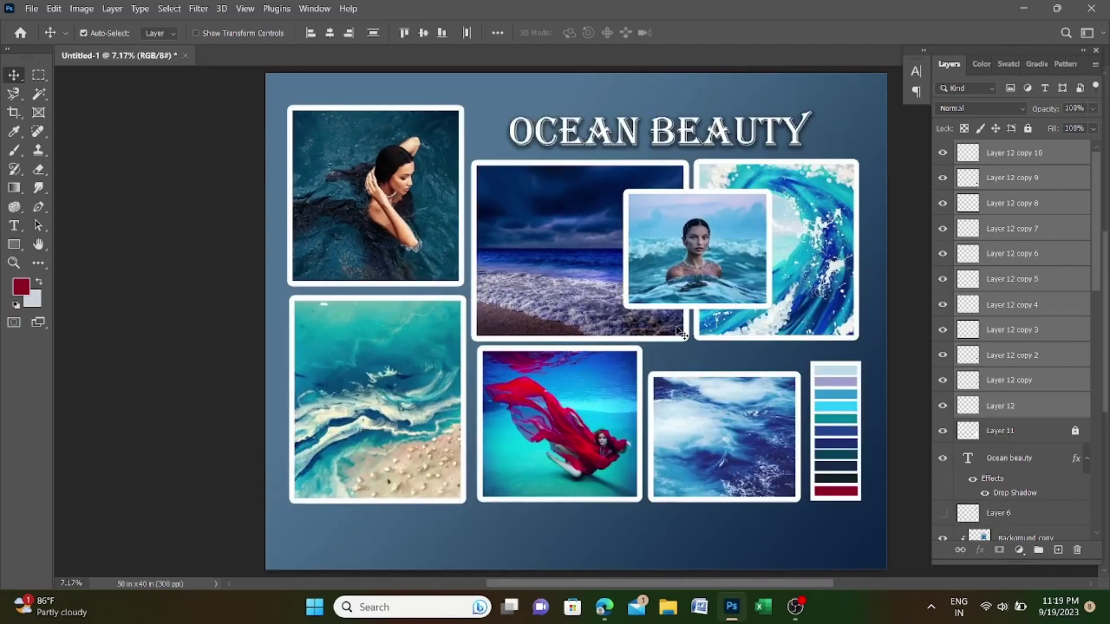